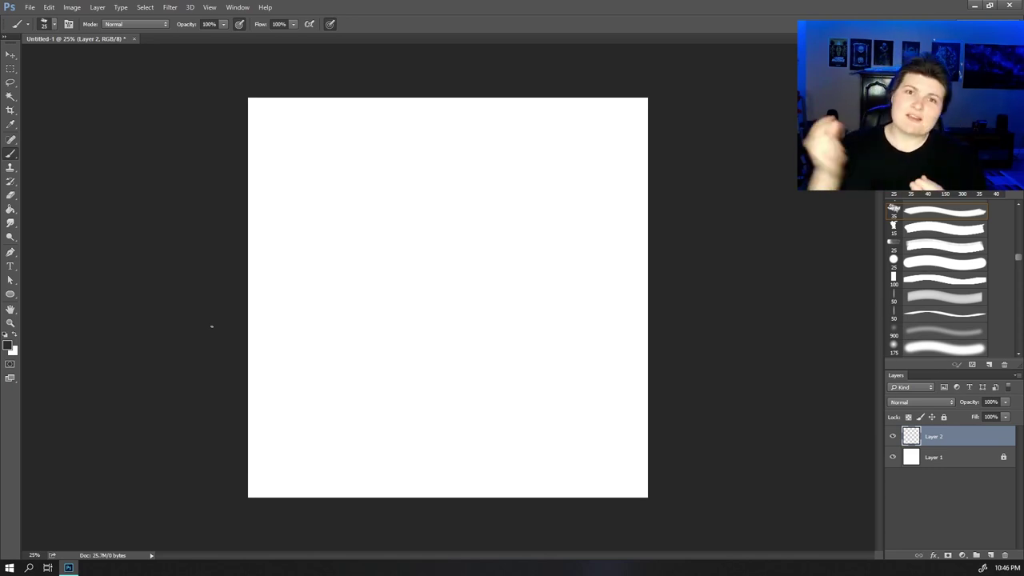
# - Sketch a large tilted oval for the chest, a smaller oval for the hips, and a gently curved back line joining them
pyautogui.hotkey('ctrl', '+')
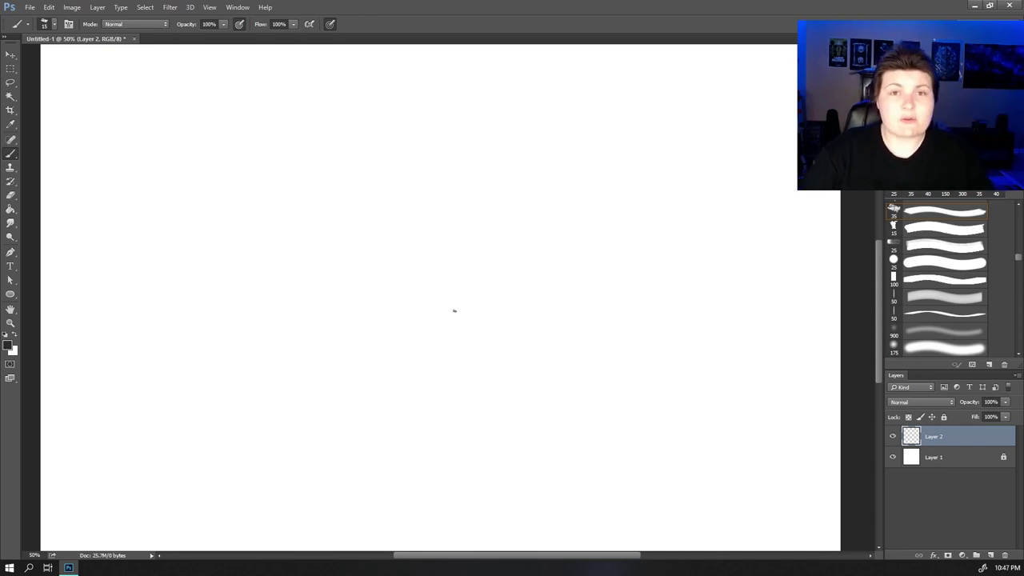
pyautogui.moveTo(486, 301)
pyautogui.mouseDown()
pyautogui.moveTo(465, 284)
pyautogui.moveTo(569, 302)
pyautogui.moveTo(598, 266)
pyautogui.mouseUp()
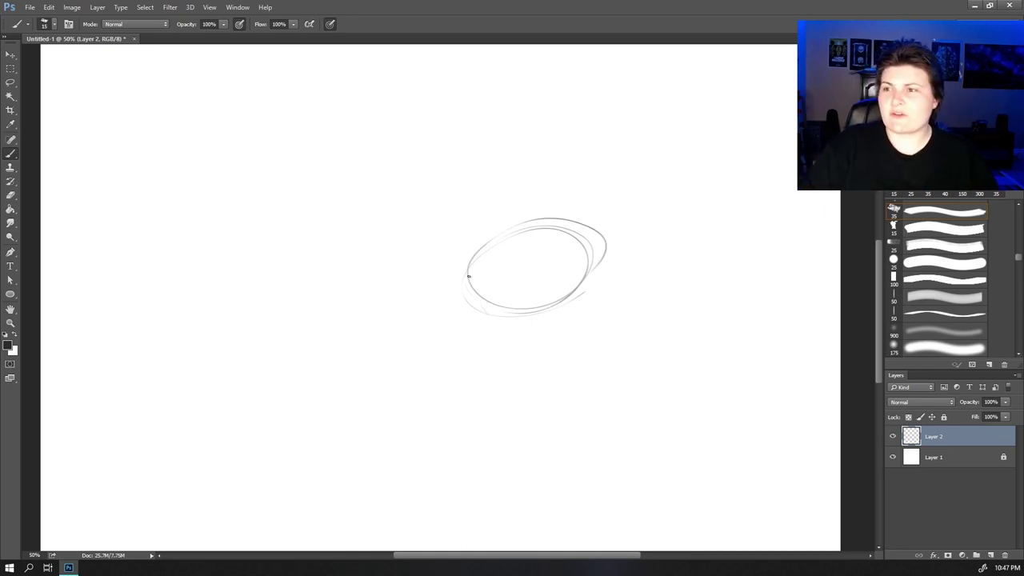
pyautogui.moveTo(387, 241); pyautogui.dragTo(486, 238)
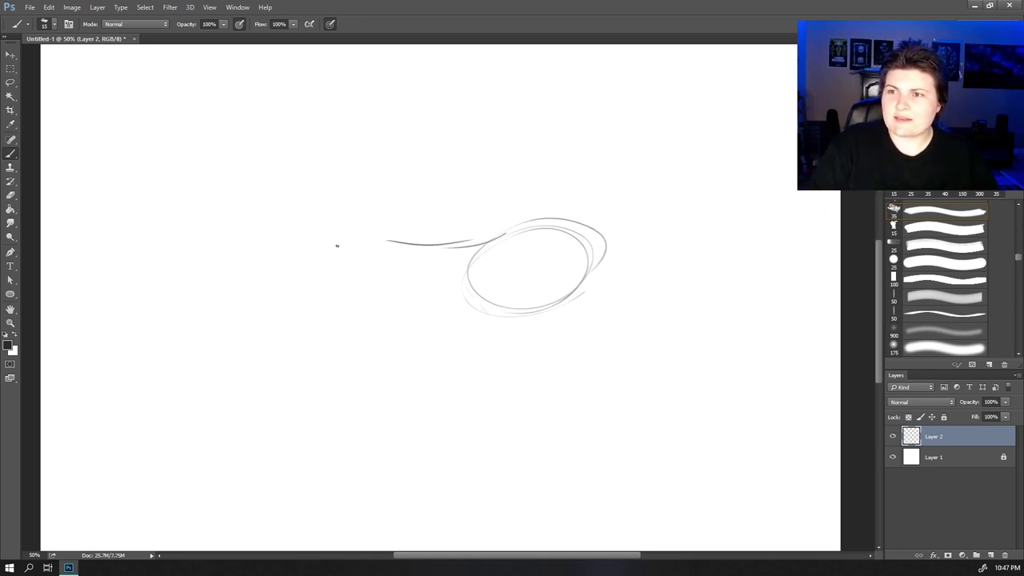
pyautogui.moveTo(326, 272)
pyautogui.mouseDown()
pyautogui.moveTo(336, 291)
pyautogui.moveTo(396, 255)
pyautogui.mouseUp()
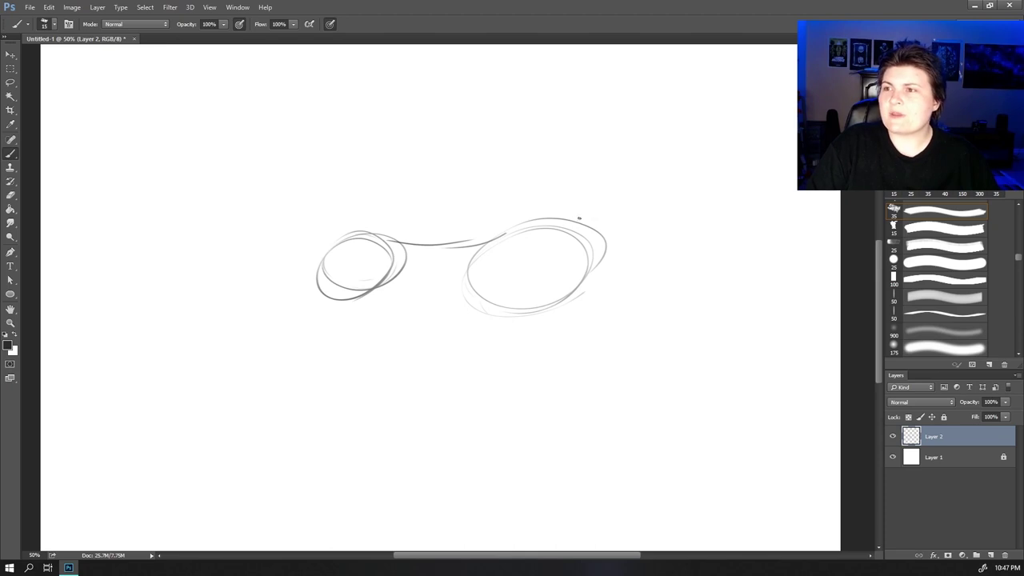
# - Sketch an S-curved neck rising from the chest, with a circle for the skull and a smaller one for the muzzle
pyautogui.moveTo(573, 220); pyautogui.dragTo(593, 180)
pyautogui.moveTo(540, 225); pyautogui.dragTo(628, 122)
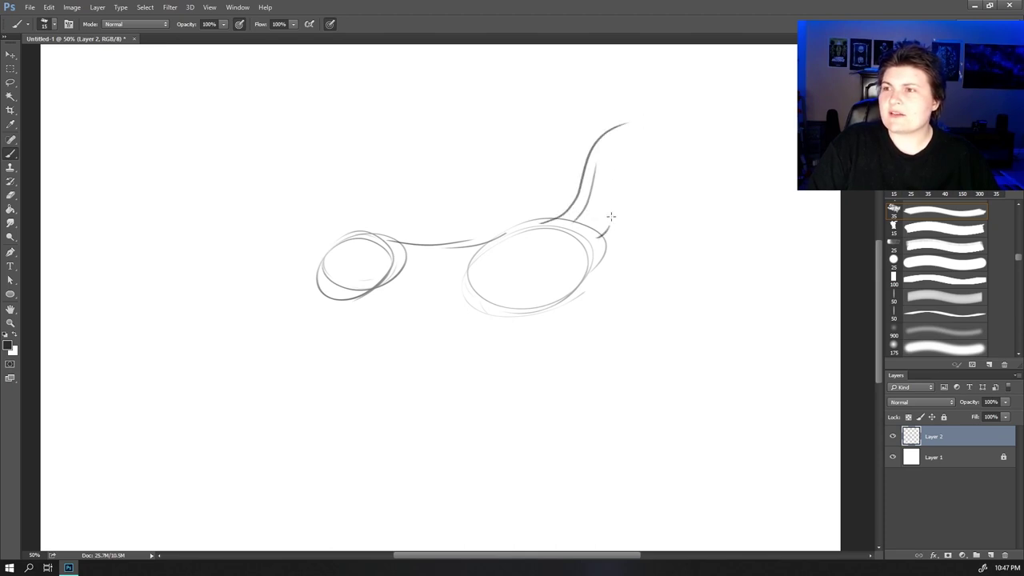
pyautogui.moveTo(612, 220); pyautogui.dragTo(628, 153)
pyautogui.moveTo(595, 244); pyautogui.dragTo(621, 177)
pyautogui.moveTo(634, 131)
pyautogui.mouseDown()
pyautogui.moveTo(637, 122)
pyautogui.moveTo(632, 132)
pyautogui.mouseUp()
pyautogui.moveTo(685, 159); pyautogui.dragTo(706, 164)
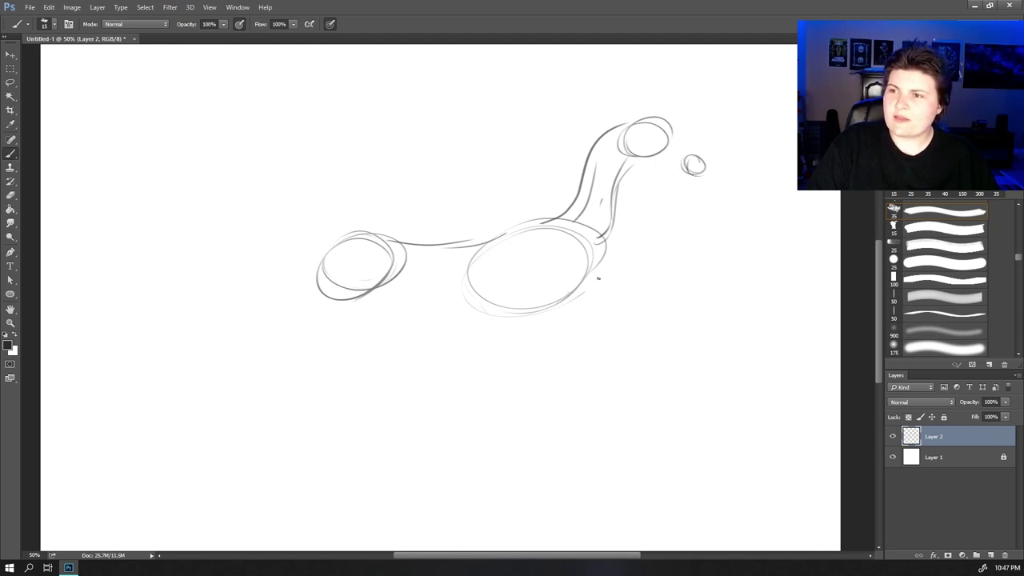
# - Outline the underside of the chest and belly, and reinforce the shoulder line along the upper back
pyautogui.moveTo(598, 278); pyautogui.dragTo(489, 324)
pyautogui.moveTo(581, 293)
pyautogui.mouseDown()
pyautogui.moveTo(513, 318)
pyautogui.moveTo(419, 312)
pyautogui.mouseUp()
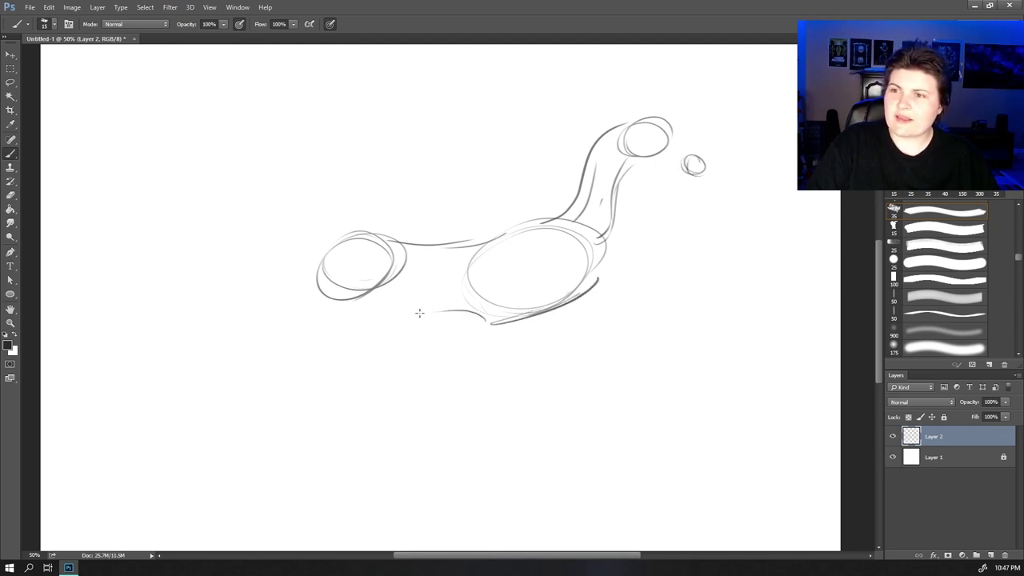
pyautogui.moveTo(485, 323); pyautogui.dragTo(385, 316)
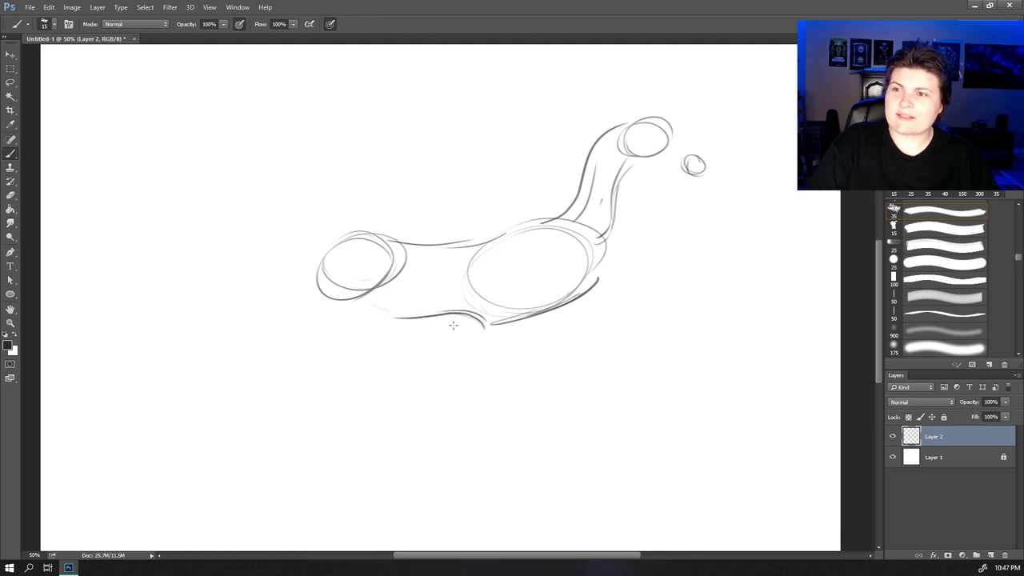
pyautogui.moveTo(444, 251)
pyautogui.mouseDown()
pyautogui.moveTo(496, 230)
pyautogui.moveTo(552, 236)
pyautogui.mouseUp()
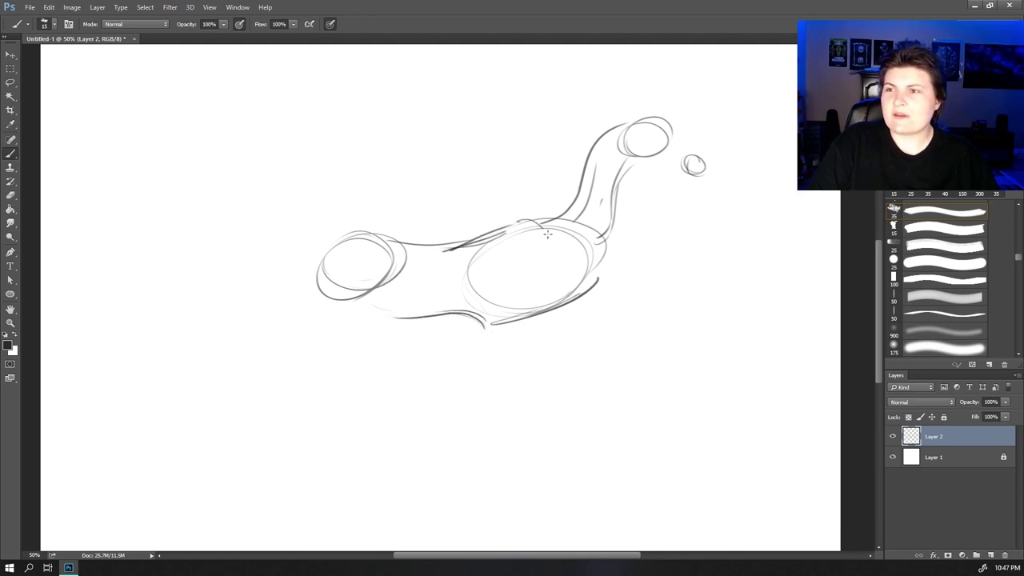
pyautogui.moveTo(472, 239)
pyautogui.mouseDown()
pyautogui.moveTo(572, 234)
pyautogui.moveTo(566, 293)
pyautogui.moveTo(600, 277)
pyautogui.mouseUp()
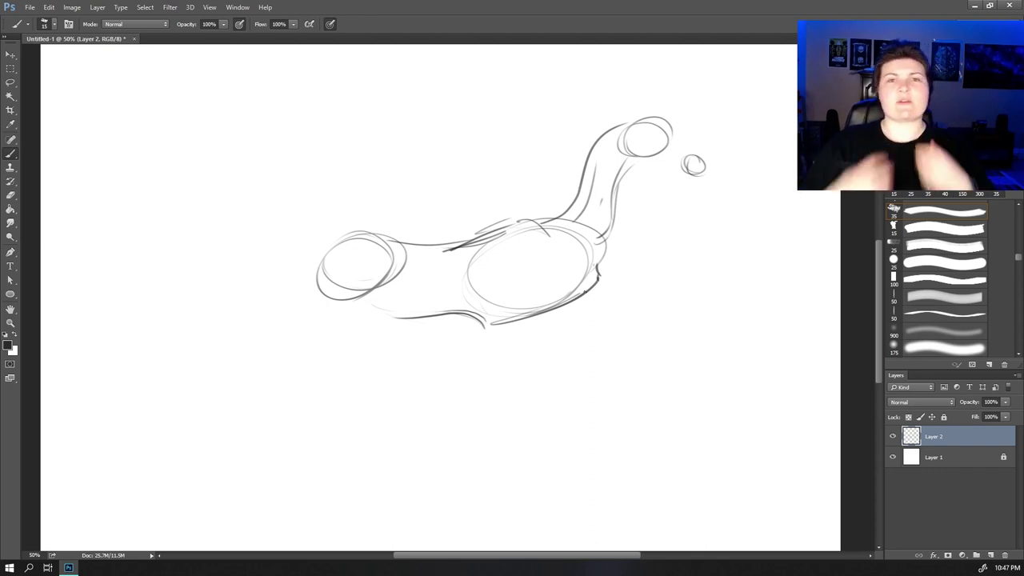
pyautogui.moveTo(599, 278); pyautogui.dragTo(509, 325)
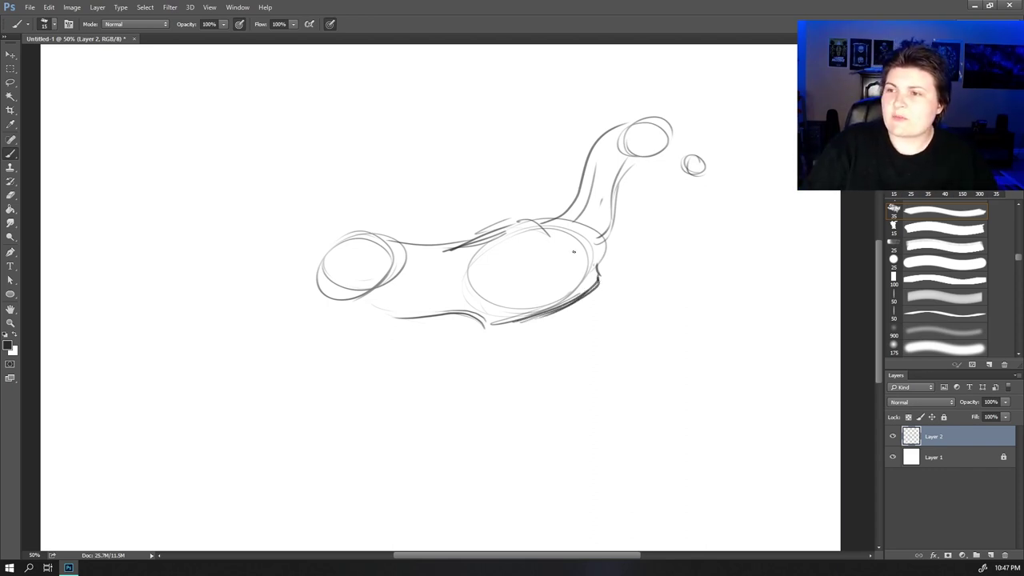
# - Add angular construction lines across the chest oval and around the hip oval to define the ribcage and pelvis
pyautogui.moveTo(596, 259)
pyautogui.mouseDown()
pyautogui.moveTo(537, 220)
pyautogui.moveTo(474, 242)
pyautogui.moveTo(475, 286)
pyautogui.mouseUp()
pyautogui.moveTo(477, 247)
pyautogui.mouseDown()
pyautogui.moveTo(477, 298)
pyautogui.moveTo(513, 230)
pyautogui.mouseUp()
pyautogui.moveTo(344, 246)
pyautogui.mouseDown()
pyautogui.moveTo(401, 261)
pyautogui.moveTo(349, 314)
pyautogui.moveTo(311, 288)
pyautogui.mouseUp()
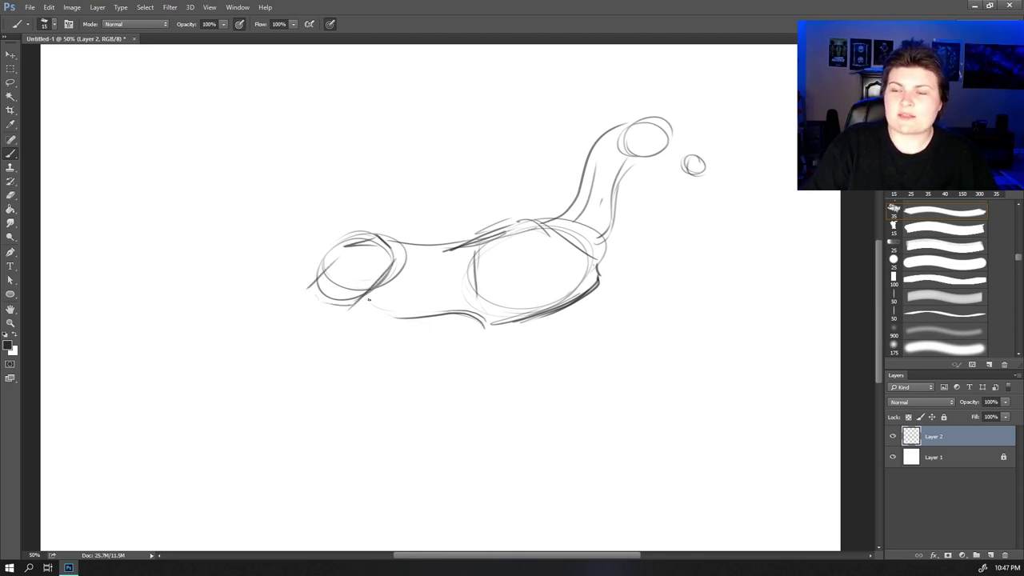
# - Sketch the hind leg as jointed lines from the hip to the toes, with direction arrows and circles at the ankle and foot joints
pyautogui.moveTo(357, 266); pyautogui.dragTo(389, 341)
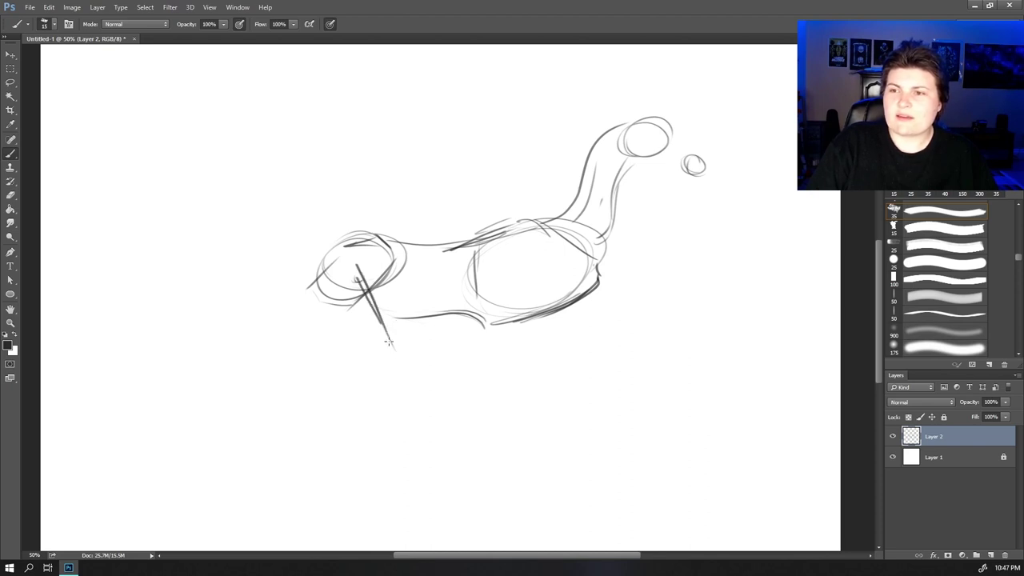
pyautogui.moveTo(377, 275)
pyautogui.mouseDown()
pyautogui.moveTo(409, 346)
pyautogui.moveTo(336, 389)
pyautogui.mouseUp()
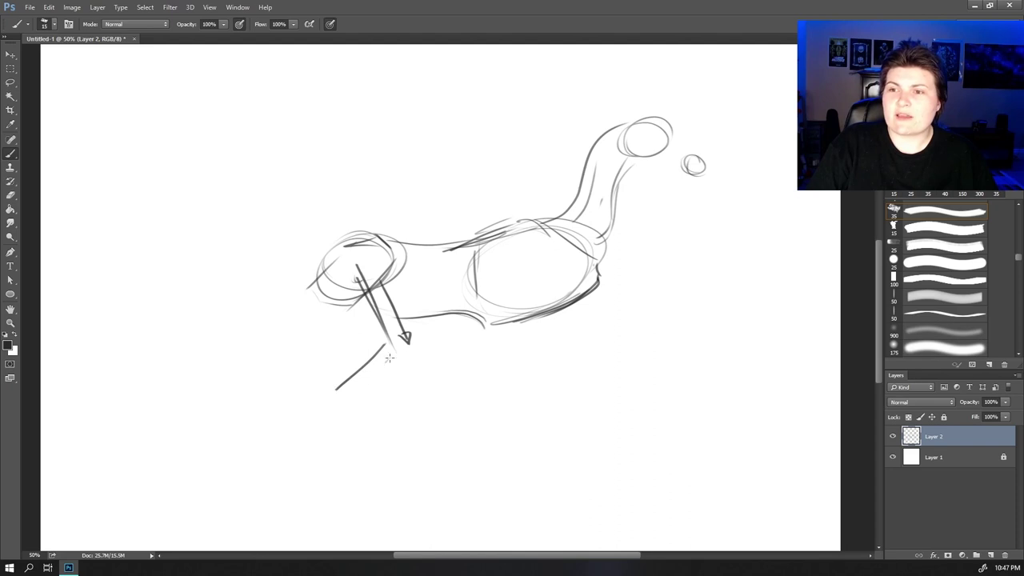
pyautogui.moveTo(385, 361); pyautogui.dragTo(368, 379)
pyautogui.moveTo(376, 370)
pyautogui.mouseDown()
pyautogui.moveTo(370, 384)
pyautogui.moveTo(337, 387)
pyautogui.moveTo(352, 423)
pyautogui.moveTo(384, 420)
pyautogui.mouseUp()
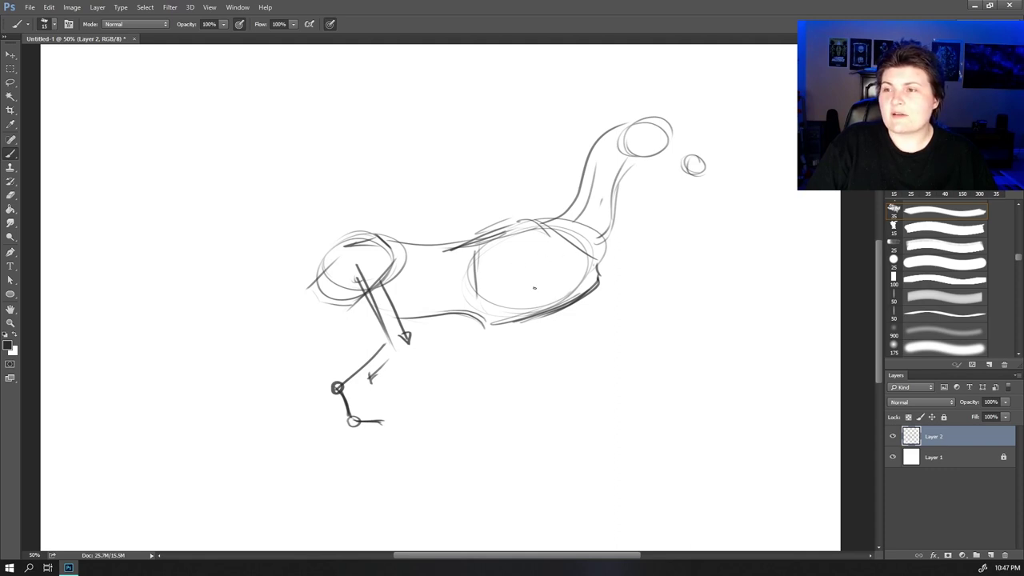
# - Mark the wing shoulder and foreleg shoulder inside the chest, and sketch the foreleg's upper, lower and foot lines
pyautogui.moveTo(539, 232)
pyautogui.mouseDown()
pyautogui.moveTo(518, 240)
pyautogui.moveTo(537, 258)
pyautogui.mouseUp()
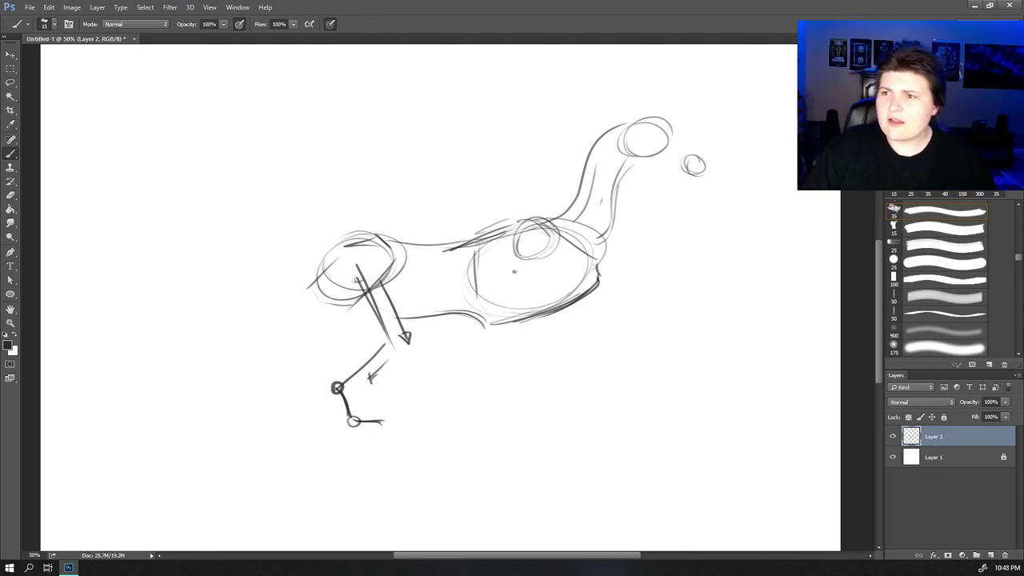
pyautogui.moveTo(563, 298)
pyautogui.mouseDown()
pyautogui.moveTo(547, 282)
pyautogui.moveTo(562, 255)
pyautogui.moveTo(576, 264)
pyautogui.mouseUp()
pyautogui.moveTo(564, 247)
pyautogui.mouseDown()
pyautogui.moveTo(585, 271)
pyautogui.moveTo(533, 349)
pyautogui.mouseUp()
pyautogui.moveTo(555, 311)
pyautogui.mouseDown()
pyautogui.moveTo(532, 353)
pyautogui.moveTo(548, 393)
pyautogui.moveTo(572, 407)
pyautogui.moveTo(536, 376)
pyautogui.mouseUp()
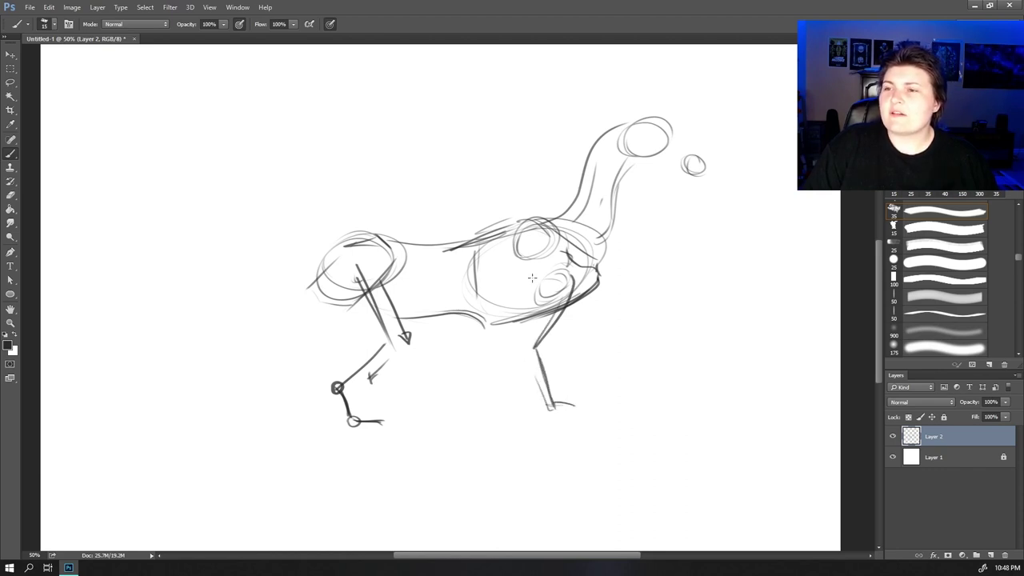
pyautogui.moveTo(571, 288)
pyautogui.mouseDown()
pyautogui.moveTo(575, 261)
pyautogui.moveTo(557, 325)
pyautogui.mouseUp()
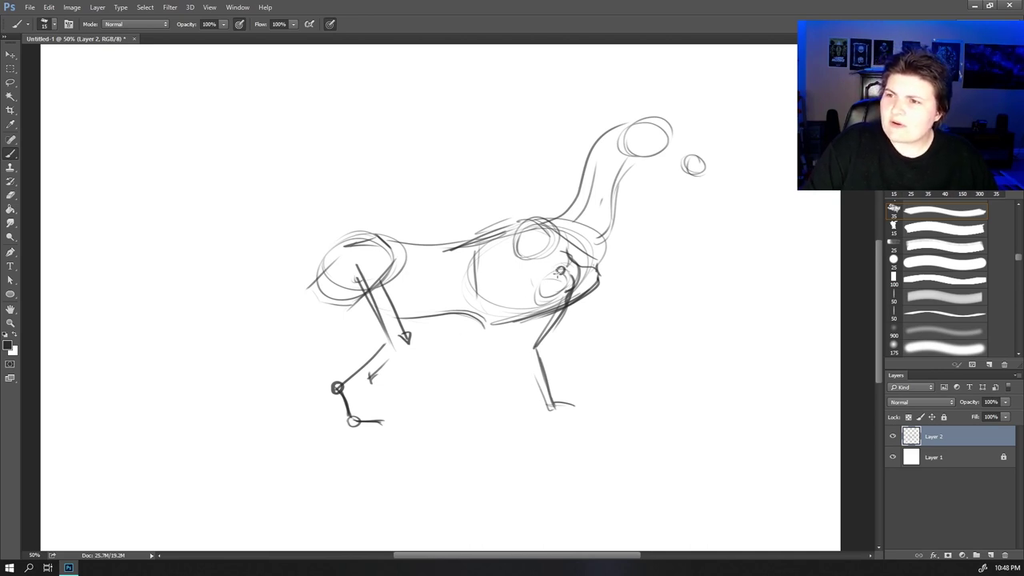
pyautogui.moveTo(560, 270)
pyautogui.mouseDown()
pyautogui.moveTo(525, 334)
pyautogui.moveTo(539, 408)
pyautogui.mouseUp()
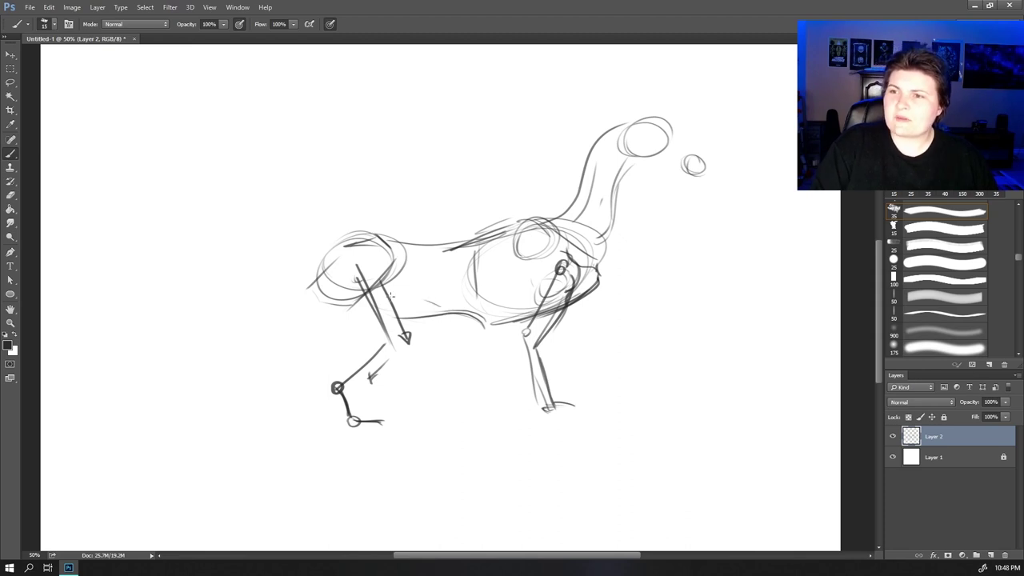
# - Add a tucked belly line between chest and hips, and draw a long S-curved tail sweeping back from the hips
pyautogui.moveTo(392, 295)
pyautogui.mouseDown()
pyautogui.moveTo(491, 314)
pyautogui.moveTo(477, 328)
pyautogui.mouseUp()
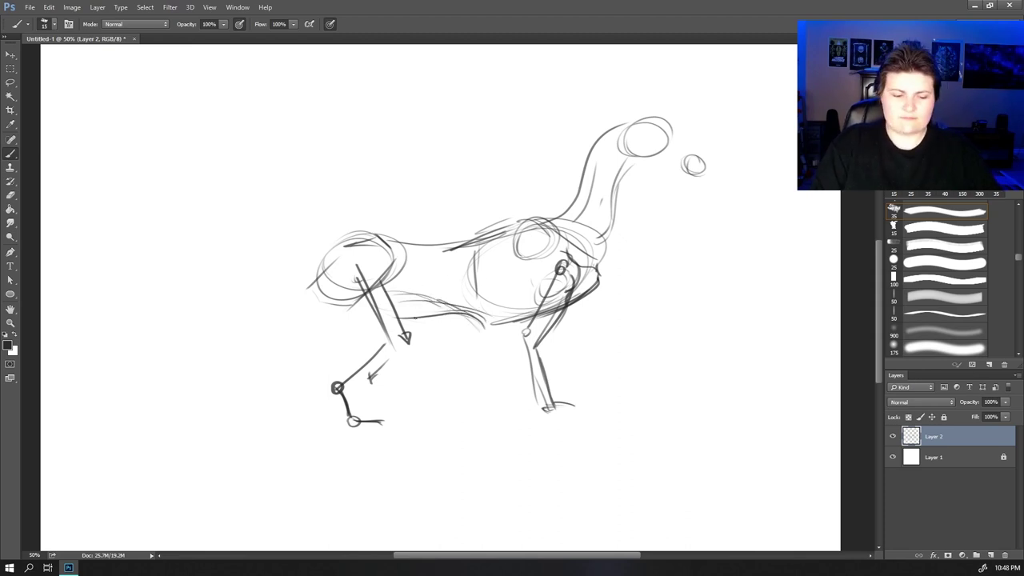
pyautogui.moveTo(416, 317); pyautogui.dragTo(490, 326)
pyautogui.moveTo(444, 245)
pyautogui.mouseDown()
pyautogui.moveTo(262, 338)
pyautogui.moveTo(204, 419)
pyautogui.moveTo(356, 454)
pyautogui.moveTo(273, 518)
pyautogui.mouseUp()
pyautogui.moveTo(561, 388)
pyautogui.mouseDown()
pyautogui.moveTo(477, 372)
pyautogui.moveTo(435, 411)
pyautogui.mouseUp()
pyautogui.moveTo(624, 267); pyautogui.dragTo(613, 293)
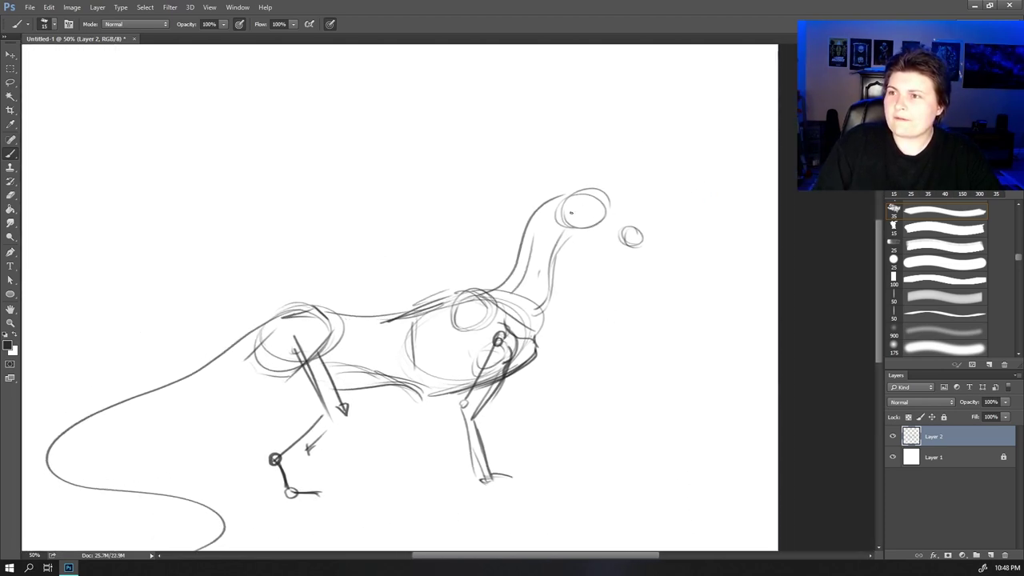
# - Sketch a bent arm with an open, spread hand rising from the upper shoulder as the basis of the wing
pyautogui.moveTo(494, 238); pyautogui.dragTo(516, 282)
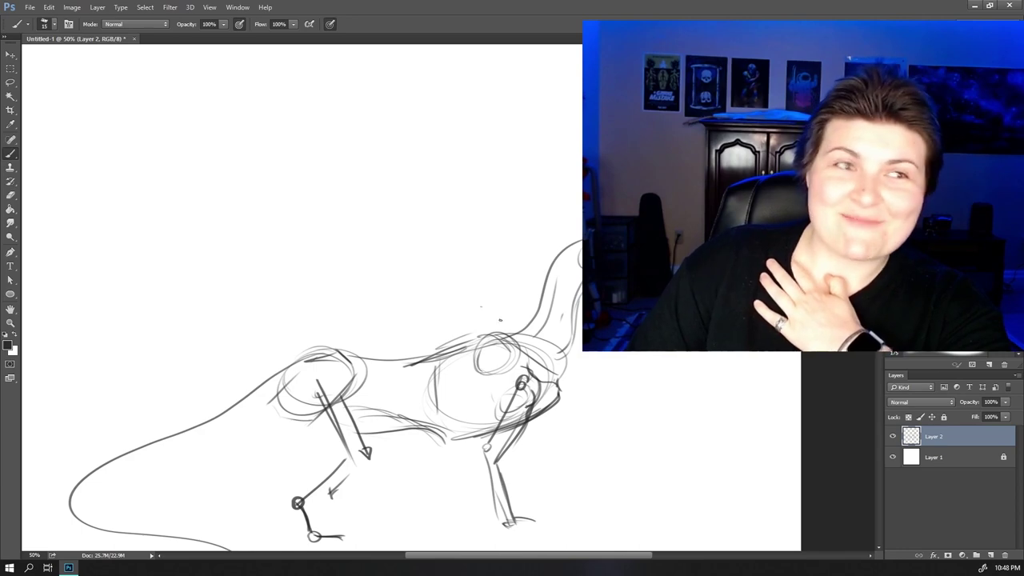
pyautogui.moveTo(514, 344)
pyautogui.mouseDown()
pyautogui.moveTo(432, 277)
pyautogui.moveTo(535, 237)
pyautogui.moveTo(576, 204)
pyautogui.moveTo(547, 211)
pyautogui.moveTo(542, 170)
pyautogui.moveTo(537, 204)
pyautogui.moveTo(525, 176)
pyautogui.moveTo(525, 195)
pyautogui.moveTo(508, 186)
pyautogui.moveTo(517, 202)
pyautogui.moveTo(498, 198)
pyautogui.moveTo(515, 219)
pyautogui.moveTo(421, 251)
pyautogui.moveTo(468, 352)
pyautogui.mouseUp()
pyautogui.moveTo(424, 304); pyautogui.dragTo(460, 344)
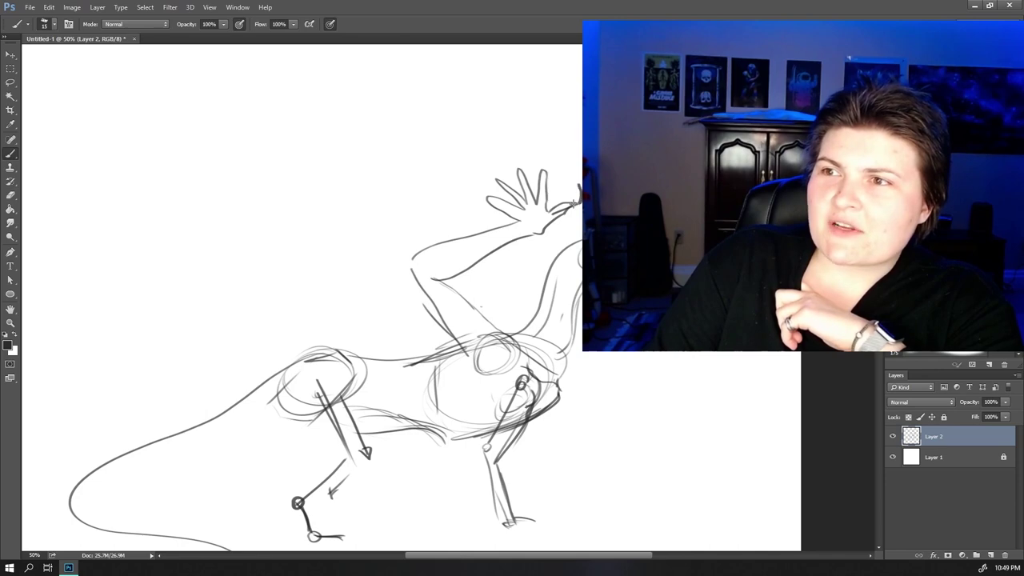
# - Replace the hand's fingers with four long, jointed wing fingers sweeping back over the body
pyautogui.moveTo(547, 190)
pyautogui.mouseDown()
pyautogui.moveTo(548, 118)
pyautogui.moveTo(469, 67)
pyautogui.moveTo(280, 78)
pyautogui.mouseUp()
pyautogui.moveTo(524, 200)
pyautogui.mouseDown()
pyautogui.moveTo(493, 128)
pyautogui.moveTo(349, 112)
pyautogui.moveTo(144, 185)
pyautogui.mouseUp()
pyautogui.moveTo(522, 210)
pyautogui.mouseDown()
pyautogui.moveTo(478, 166)
pyautogui.moveTo(371, 157)
pyautogui.moveTo(116, 246)
pyautogui.mouseUp()
pyautogui.moveTo(522, 224)
pyautogui.mouseDown()
pyautogui.moveTo(466, 190)
pyautogui.moveTo(351, 202)
pyautogui.moveTo(97, 330)
pyautogui.mouseUp()
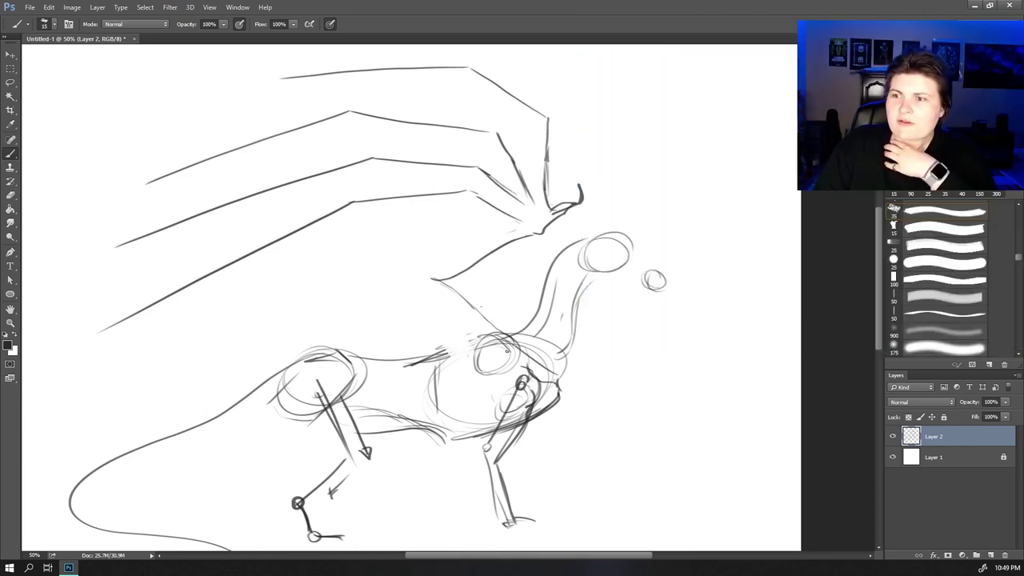
# - Draw the wing arm's bones from shoulder to elbow to wrist, and add curved muscle marks along the forearm and upper arm
pyautogui.moveTo(480, 328); pyautogui.dragTo(423, 280)
pyautogui.moveTo(494, 352)
pyautogui.mouseDown()
pyautogui.moveTo(429, 280)
pyautogui.moveTo(528, 228)
pyautogui.moveTo(410, 272)
pyautogui.moveTo(520, 229)
pyautogui.moveTo(502, 230)
pyautogui.mouseUp()
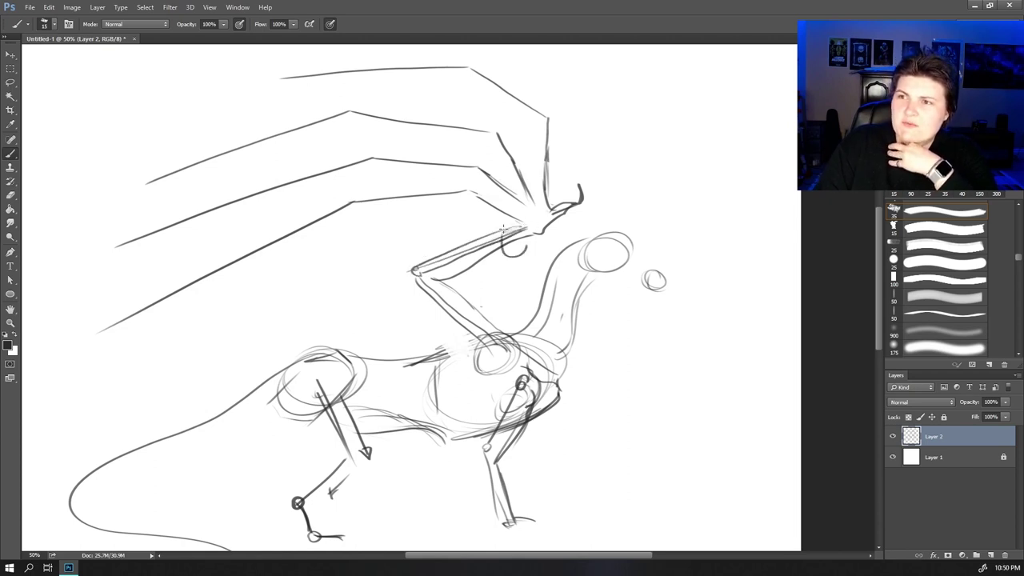
pyautogui.moveTo(474, 265); pyautogui.dragTo(464, 303)
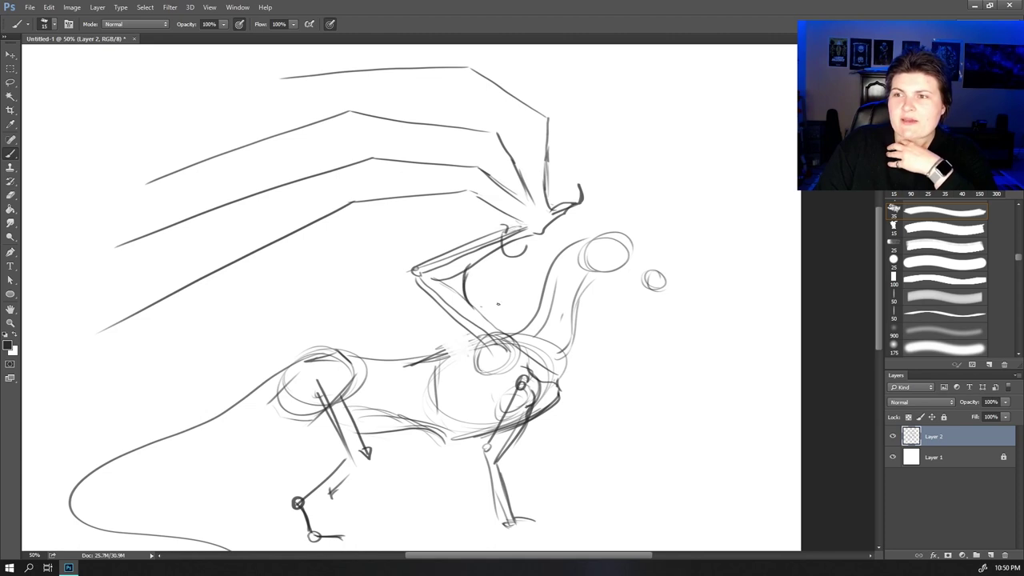
# - Draw the wing membrane's scalloped trailing edge between the fingertips and from the lowest finger down to the back
pyautogui.moveTo(136, 314)
pyautogui.mouseDown()
pyautogui.moveTo(221, 291)
pyautogui.moveTo(305, 304)
pyautogui.moveTo(360, 337)
pyautogui.moveTo(390, 377)
pyautogui.mouseUp()
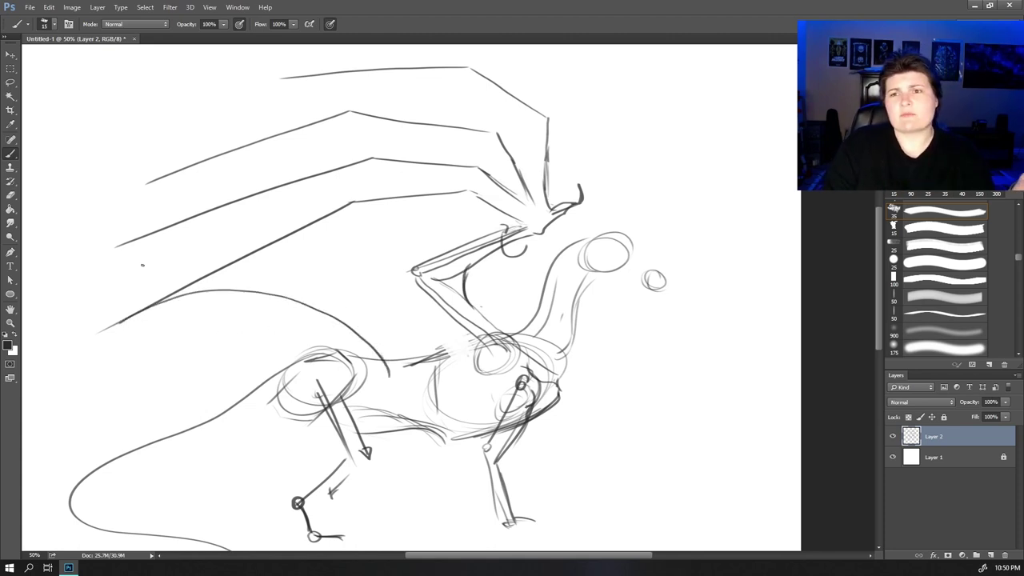
pyautogui.moveTo(119, 243)
pyautogui.mouseDown()
pyautogui.moveTo(144, 241)
pyautogui.moveTo(177, 280)
pyautogui.moveTo(171, 304)
pyautogui.mouseUp()
pyautogui.moveTo(150, 182)
pyautogui.mouseDown()
pyautogui.moveTo(185, 208)
pyautogui.moveTo(157, 233)
pyautogui.mouseUp()
pyautogui.moveTo(284, 78); pyautogui.dragTo(256, 141)
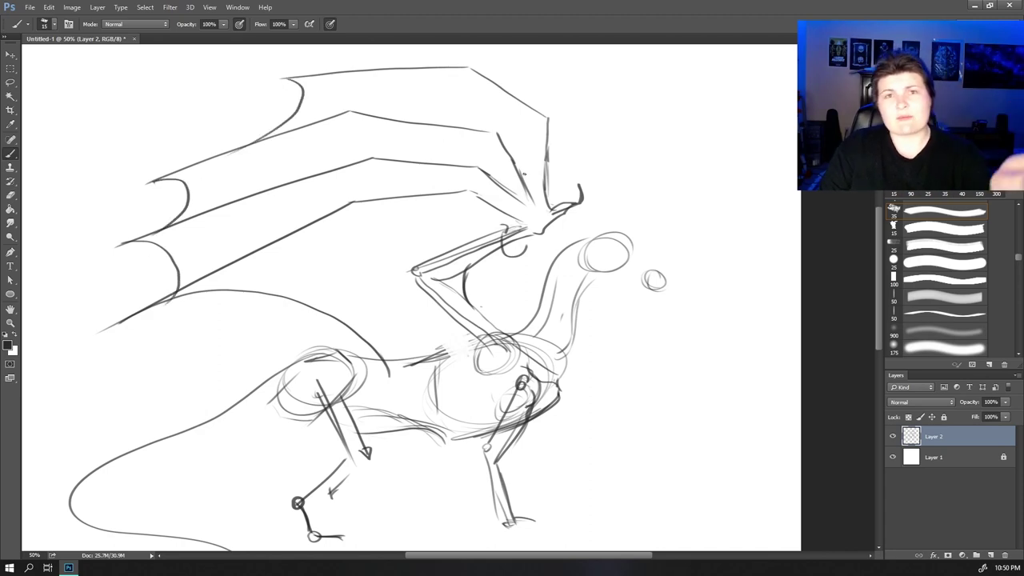
# - Draw the hind leg's hip socket, thigh bone with rounded head, knee joint and shin bones down to the ankle
pyautogui.press('z')
pyautogui.keyDown('alt'); pyautogui.click(486, 281); pyautogui.keyUp('alt')
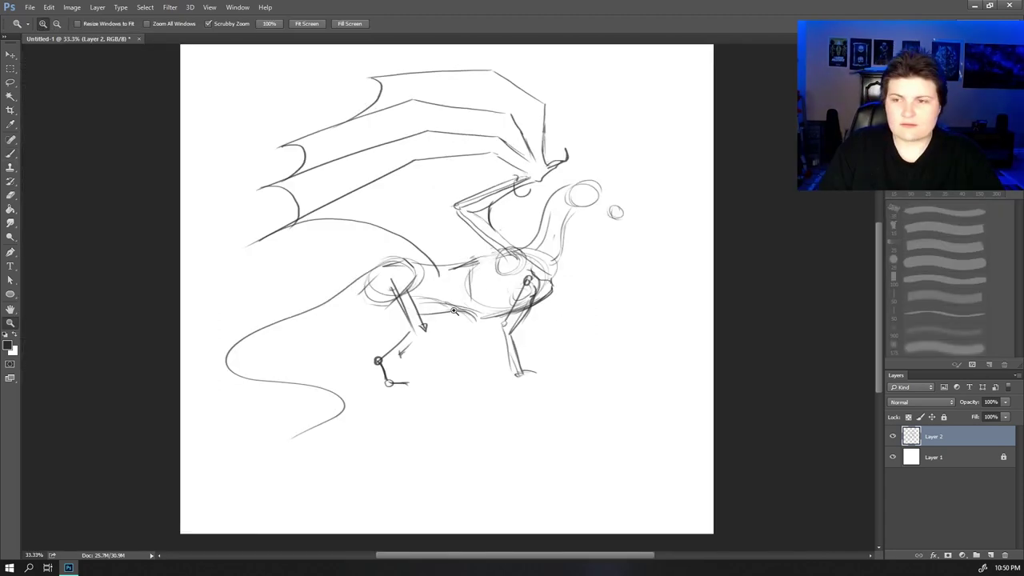
pyautogui.click(451, 313)
pyautogui.click(451, 313)
pyautogui.moveTo(432, 360); pyautogui.dragTo(486, 324)
pyautogui.click(449, 291)
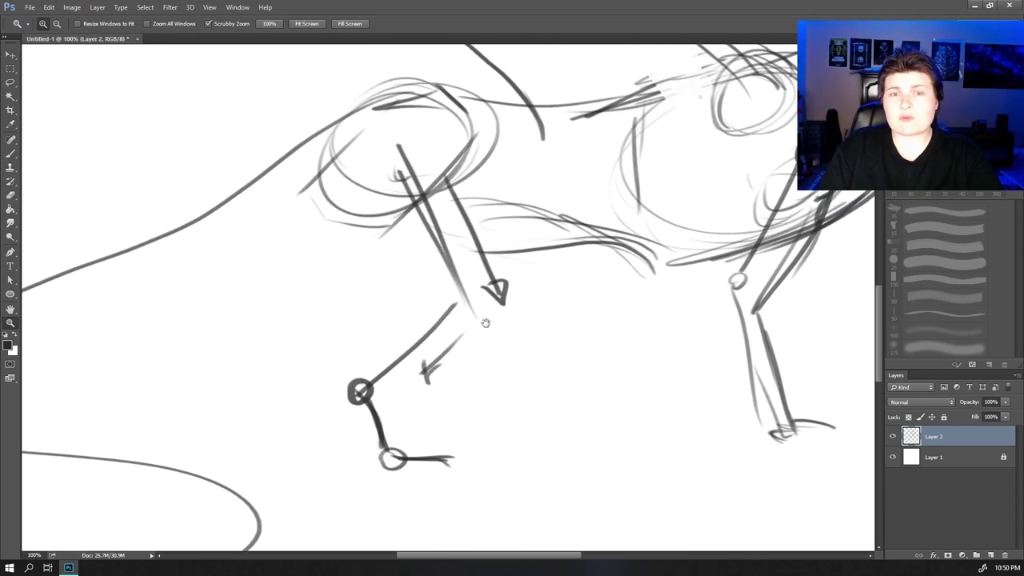
pyautogui.press('b')
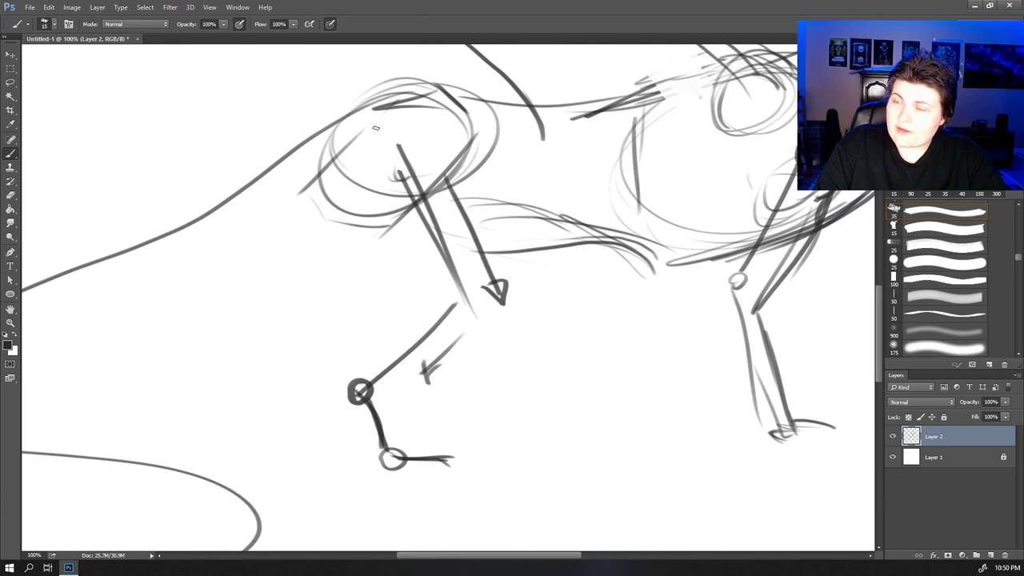
pyautogui.moveTo(376, 127)
pyautogui.mouseDown()
pyautogui.moveTo(431, 100)
pyautogui.moveTo(447, 120)
pyautogui.mouseUp()
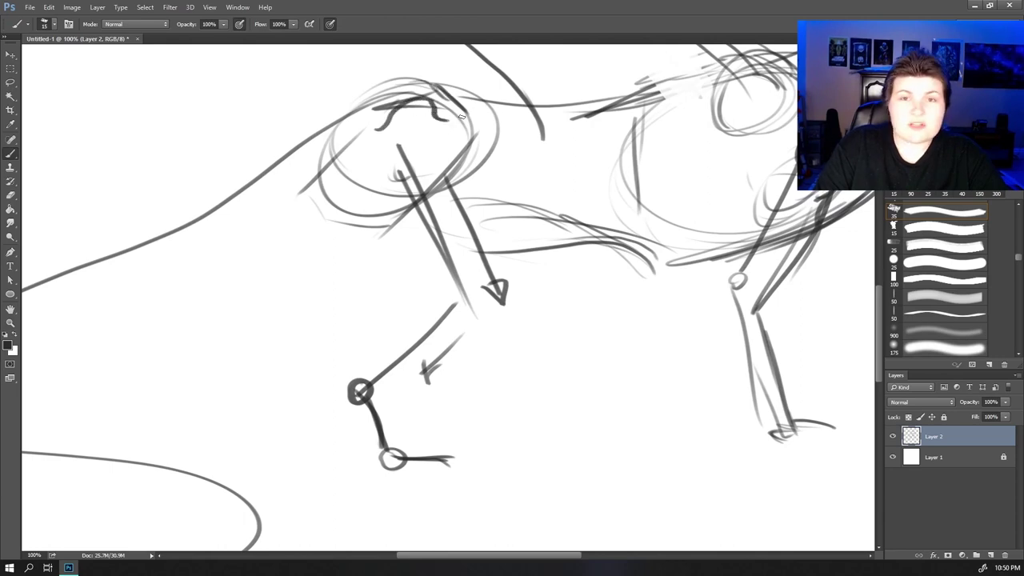
pyautogui.moveTo(414, 122)
pyautogui.mouseDown()
pyautogui.moveTo(477, 293)
pyautogui.moveTo(462, 298)
pyautogui.moveTo(402, 164)
pyautogui.moveTo(396, 127)
pyautogui.mouseUp()
pyautogui.moveTo(493, 312)
pyautogui.mouseDown()
pyautogui.moveTo(489, 285)
pyautogui.moveTo(498, 301)
pyautogui.moveTo(411, 343)
pyautogui.moveTo(371, 381)
pyautogui.moveTo(476, 300)
pyautogui.moveTo(483, 314)
pyautogui.moveTo(370, 388)
pyautogui.moveTo(365, 377)
pyautogui.moveTo(361, 388)
pyautogui.moveTo(359, 378)
pyautogui.moveTo(340, 381)
pyautogui.moveTo(362, 394)
pyautogui.mouseUp()
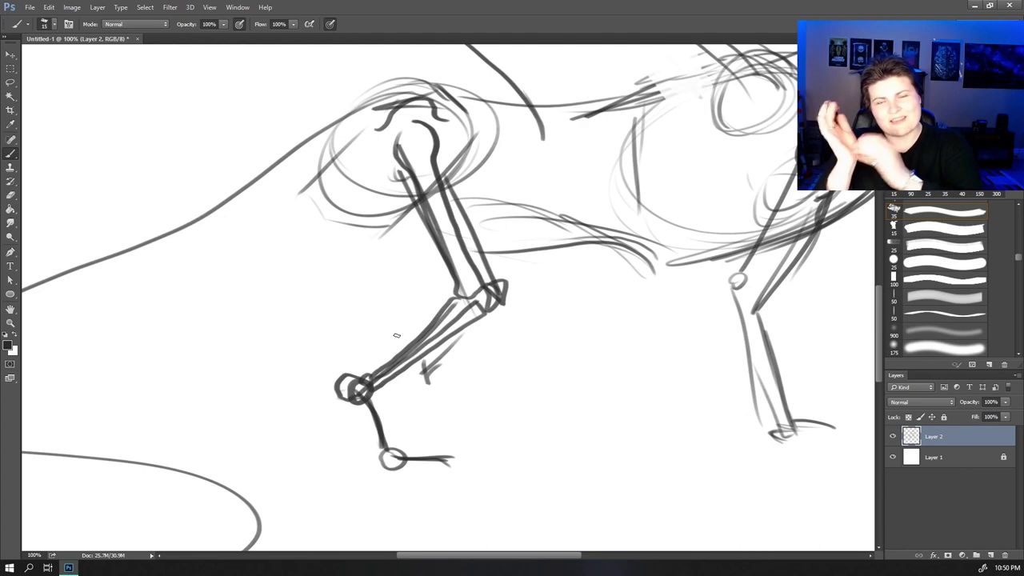
# - Add an arrow pointing backward from the heel, and draw the hind foot's bones with bent toes and a curved claw
pyautogui.moveTo(308, 365); pyautogui.dragTo(303, 369)
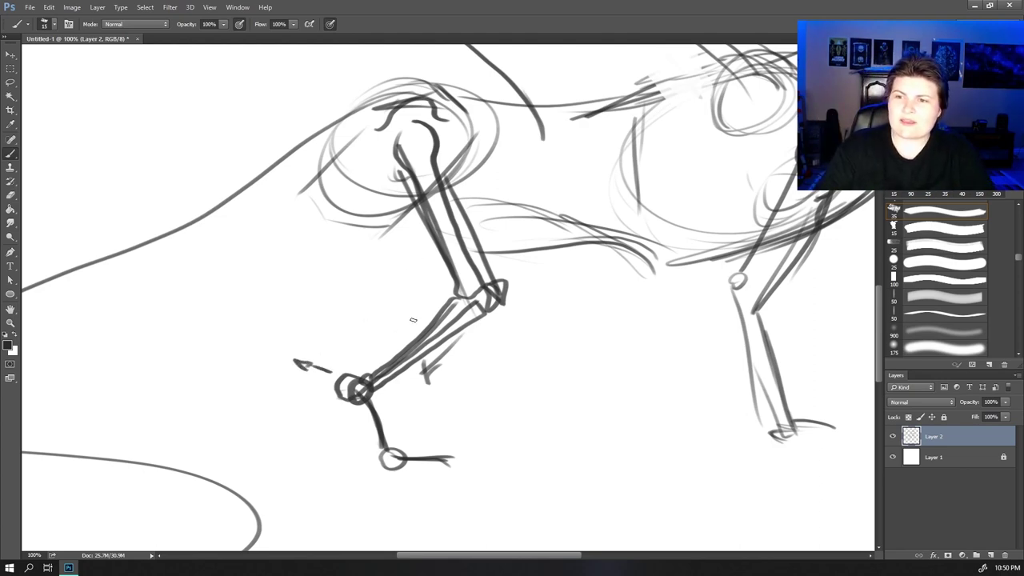
pyautogui.moveTo(360, 396)
pyautogui.mouseDown()
pyautogui.moveTo(391, 476)
pyautogui.moveTo(455, 436)
pyautogui.moveTo(446, 454)
pyautogui.moveTo(412, 465)
pyautogui.moveTo(419, 434)
pyautogui.moveTo(469, 434)
pyautogui.mouseUp()
pyautogui.moveTo(456, 437); pyautogui.dragTo(474, 465)
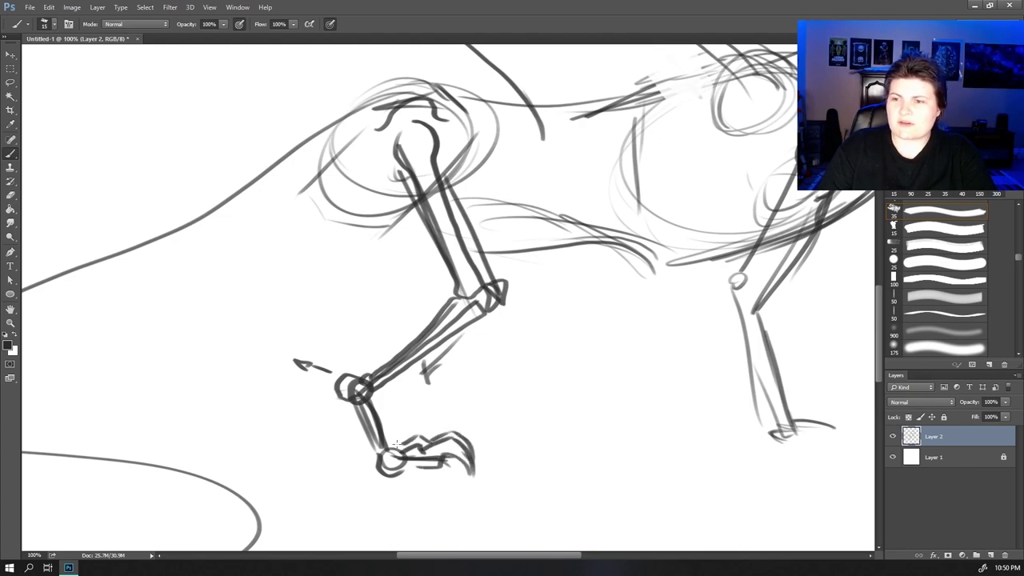
# - Outline the flesh around the hind leg's bones, shaping the thigh, calf, heel and shin, and add an arrow pointing at the lower calf
pyautogui.moveTo(396, 444); pyautogui.dragTo(382, 402)
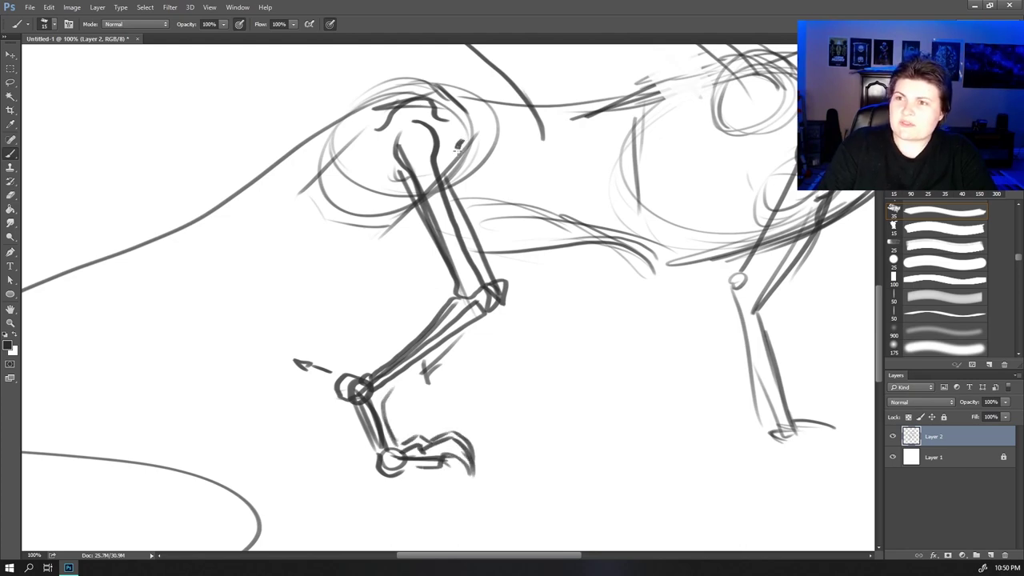
pyautogui.moveTo(459, 146)
pyautogui.mouseDown()
pyautogui.moveTo(508, 280)
pyautogui.moveTo(474, 144)
pyautogui.mouseUp()
pyautogui.moveTo(354, 190)
pyautogui.mouseDown()
pyautogui.moveTo(401, 212)
pyautogui.moveTo(379, 201)
pyautogui.moveTo(410, 255)
pyautogui.moveTo(446, 283)
pyautogui.moveTo(360, 368)
pyautogui.mouseUp()
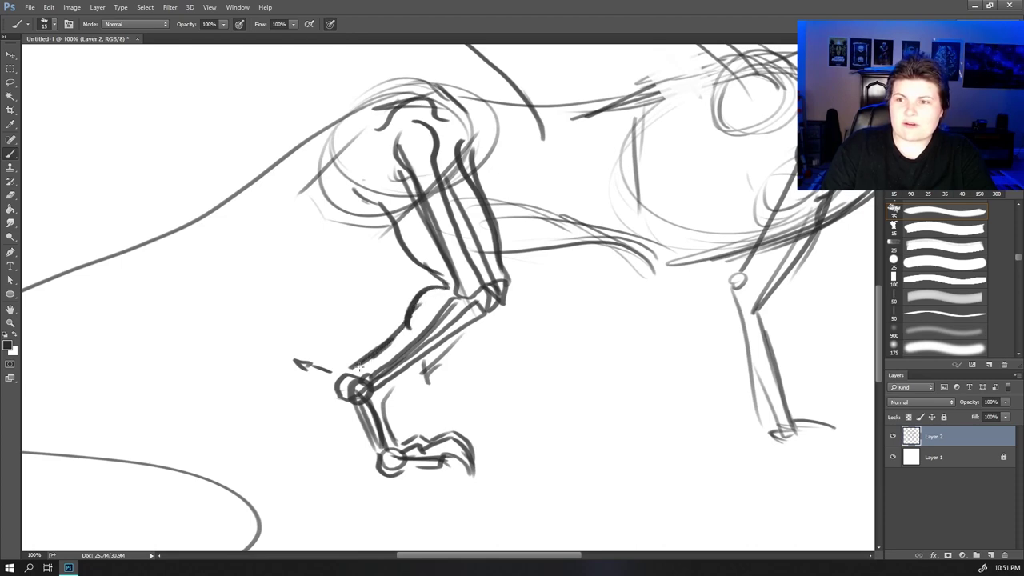
pyautogui.moveTo(352, 304); pyautogui.dragTo(373, 326)
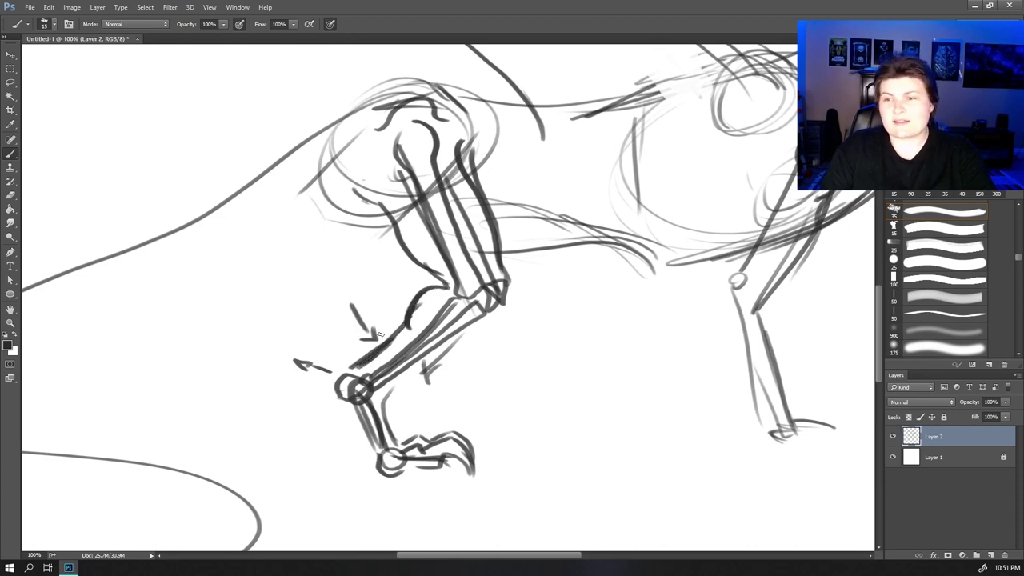
pyautogui.moveTo(343, 369); pyautogui.dragTo(355, 403)
pyautogui.moveTo(408, 377)
pyautogui.mouseDown()
pyautogui.moveTo(494, 321)
pyautogui.moveTo(515, 282)
pyautogui.mouseUp()
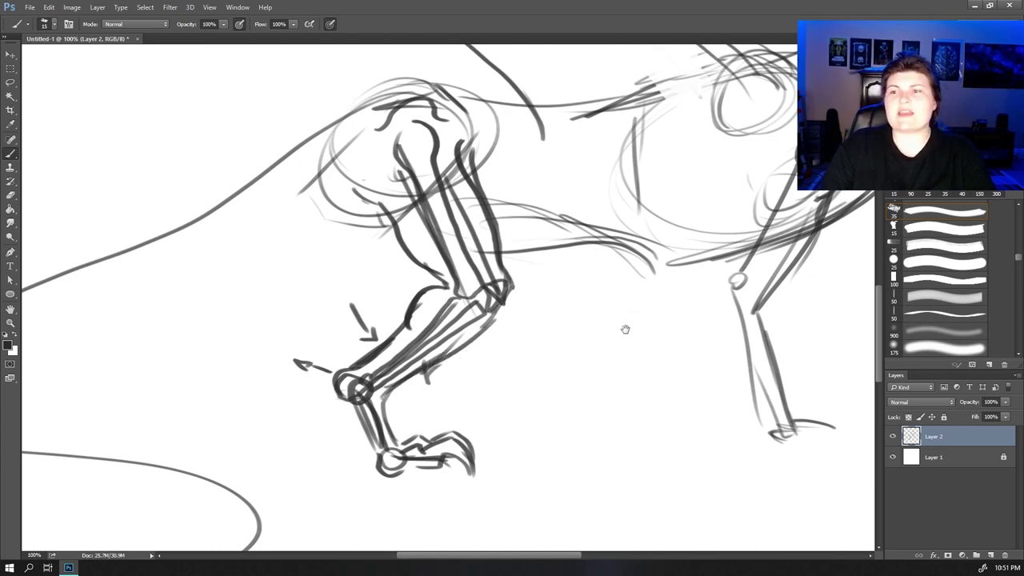
# - Thicken the chest muscle in front of the foreleg, contour the front of the upper arm and forearm, and circle the elbow joint
pyautogui.moveTo(625, 328); pyautogui.dragTo(549, 354)
pyautogui.moveTo(287, 456)
pyautogui.mouseDown()
pyautogui.moveTo(292, 487)
pyautogui.moveTo(331, 501)
pyautogui.moveTo(280, 445)
pyautogui.mouseUp()
pyautogui.moveTo(671, 329); pyautogui.dragTo(318, 386)
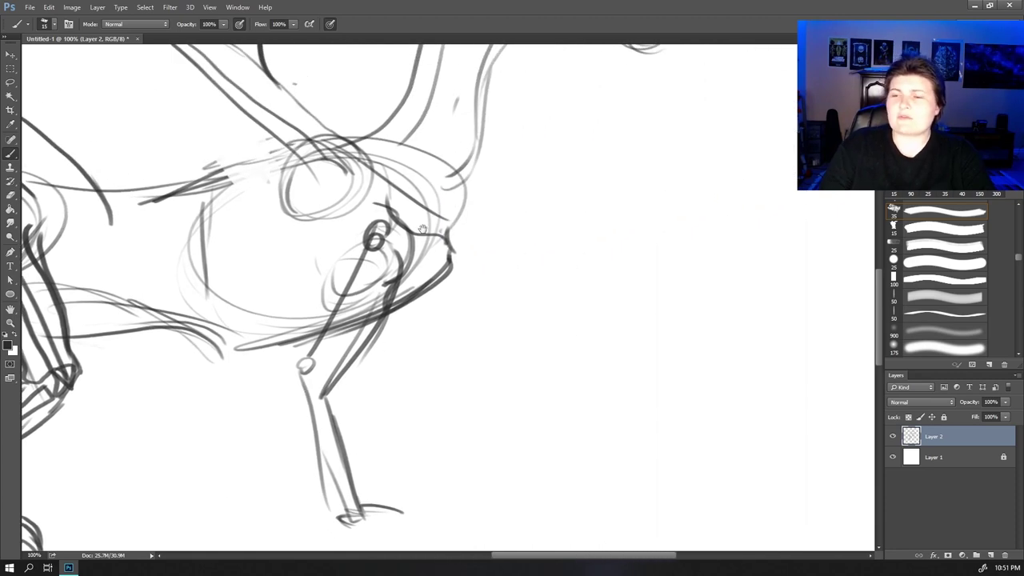
pyautogui.moveTo(408, 227)
pyautogui.mouseDown()
pyautogui.moveTo(414, 253)
pyautogui.moveTo(386, 278)
pyautogui.moveTo(400, 268)
pyautogui.mouseUp()
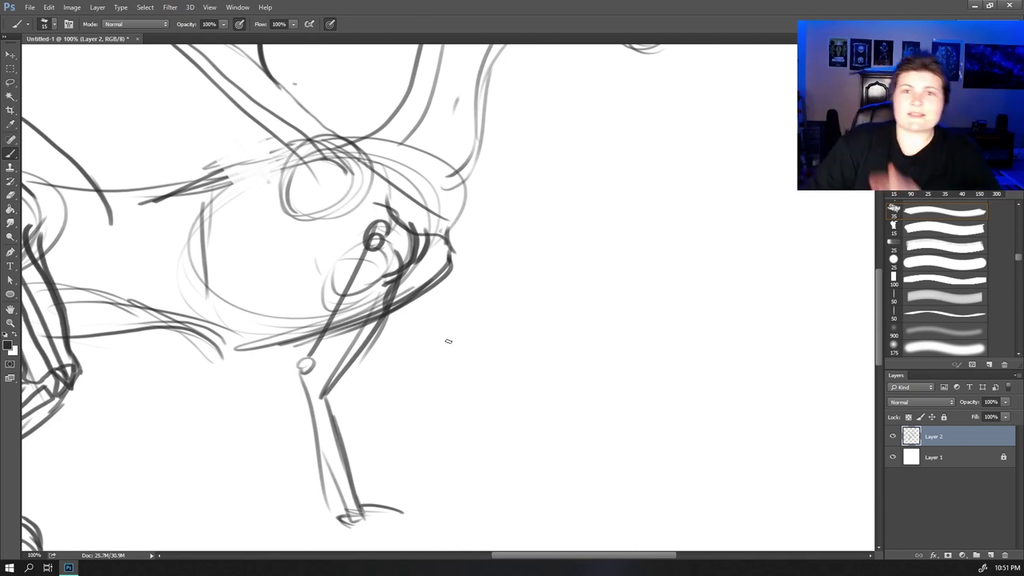
pyautogui.moveTo(417, 229); pyautogui.dragTo(419, 259)
pyautogui.moveTo(424, 260)
pyautogui.mouseDown()
pyautogui.moveTo(389, 285)
pyautogui.moveTo(327, 389)
pyautogui.moveTo(360, 504)
pyautogui.mouseUp()
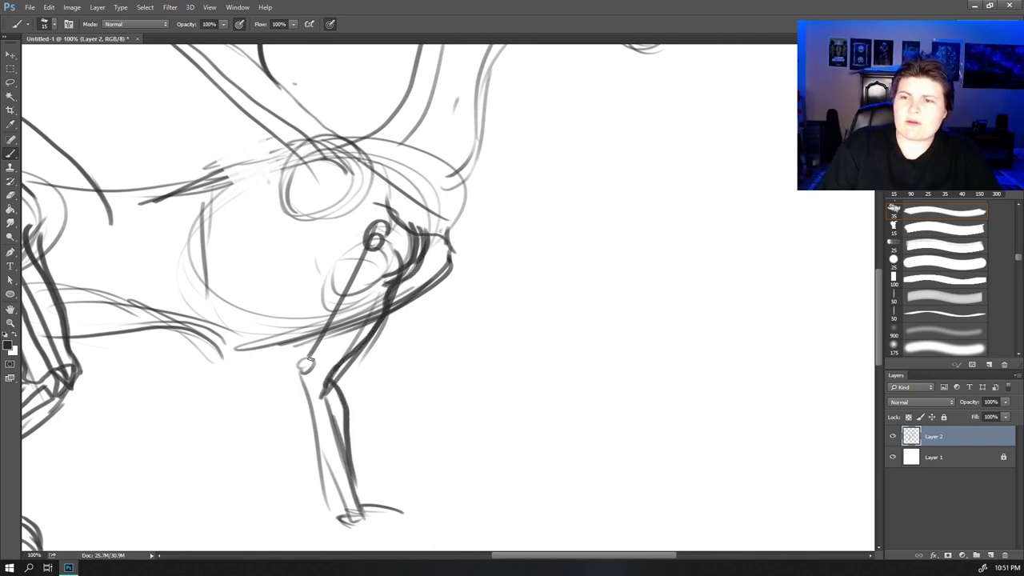
pyautogui.moveTo(291, 377); pyautogui.dragTo(294, 372)
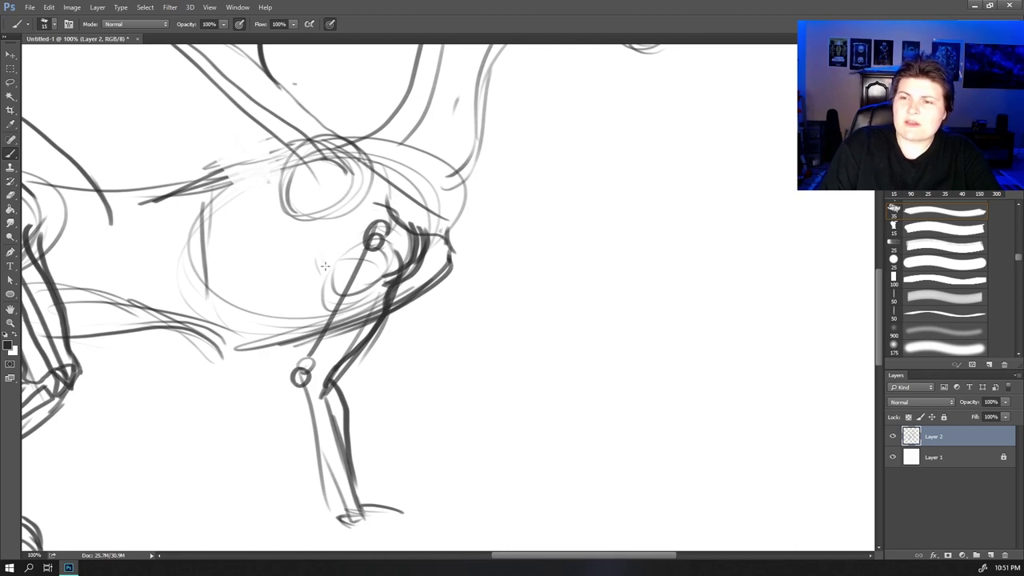
# - Draw the back contour of the foreleg from armpit past the elbow to the wrist, and add the forefoot with bent, clawed toes
pyautogui.moveTo(274, 243)
pyautogui.mouseDown()
pyautogui.moveTo(334, 278)
pyautogui.moveTo(325, 278)
pyautogui.moveTo(331, 290)
pyautogui.moveTo(320, 277)
pyautogui.moveTo(300, 337)
pyautogui.moveTo(363, 288)
pyautogui.mouseUp()
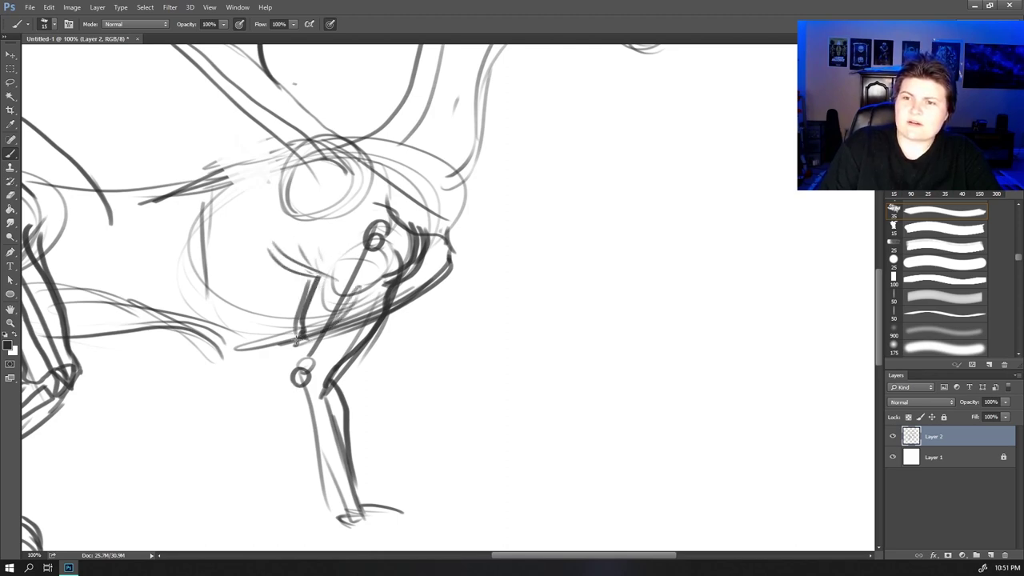
pyautogui.moveTo(297, 339)
pyautogui.mouseDown()
pyautogui.moveTo(290, 378)
pyautogui.moveTo(301, 330)
pyautogui.mouseUp()
pyautogui.moveTo(340, 361)
pyautogui.mouseDown()
pyautogui.moveTo(333, 386)
pyautogui.moveTo(282, 379)
pyautogui.moveTo(342, 520)
pyautogui.mouseUp()
pyautogui.moveTo(369, 488)
pyautogui.mouseDown()
pyautogui.moveTo(354, 418)
pyautogui.moveTo(355, 438)
pyautogui.moveTo(388, 440)
pyautogui.mouseUp()
pyautogui.moveTo(322, 445); pyautogui.dragTo(373, 465)
pyautogui.moveTo(383, 437); pyautogui.dragTo(449, 455)
pyautogui.moveTo(364, 434); pyautogui.dragTo(421, 428)
pyautogui.moveTo(380, 456); pyautogui.dragTo(429, 455)
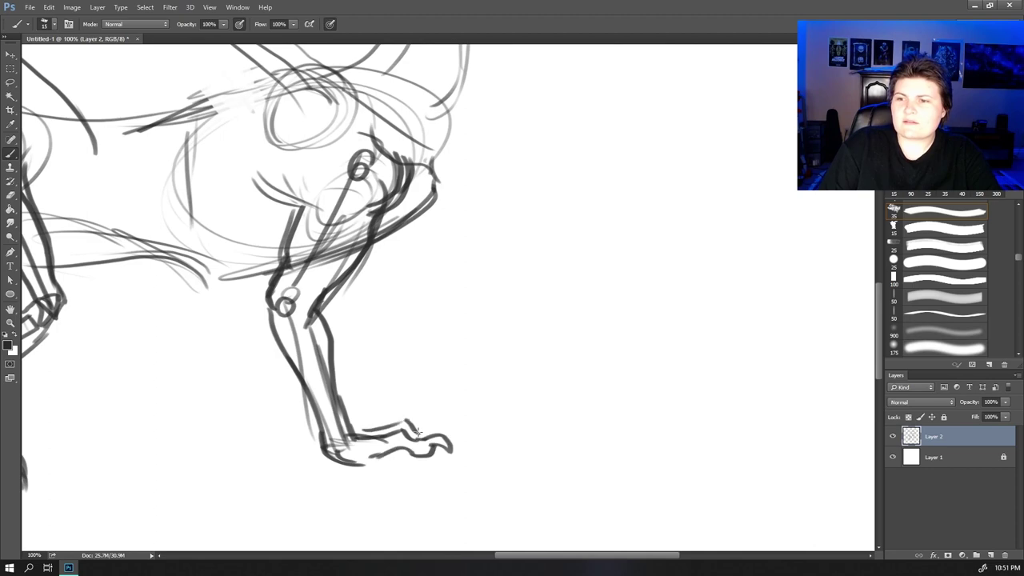
# - Add short pointed spikes around the foreleg's elbow and behind the hind leg's heel
pyautogui.moveTo(338, 224); pyautogui.dragTo(480, 347)
pyautogui.moveTo(518, 409); pyautogui.dragTo(521, 350)
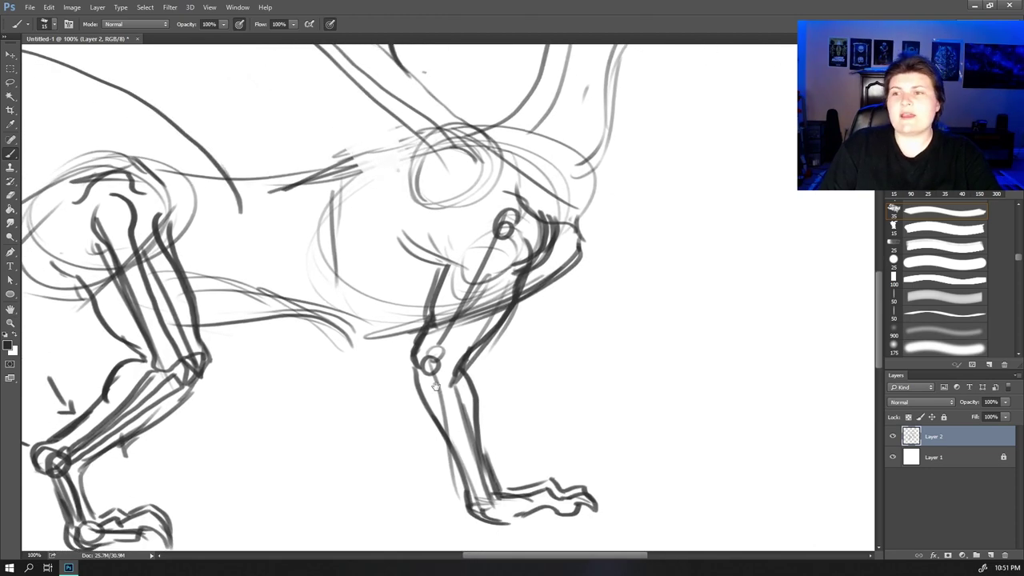
pyautogui.moveTo(436, 387)
pyautogui.mouseDown()
pyautogui.moveTo(473, 346)
pyautogui.moveTo(420, 333)
pyautogui.moveTo(453, 310)
pyautogui.moveTo(432, 367)
pyautogui.mouseUp()
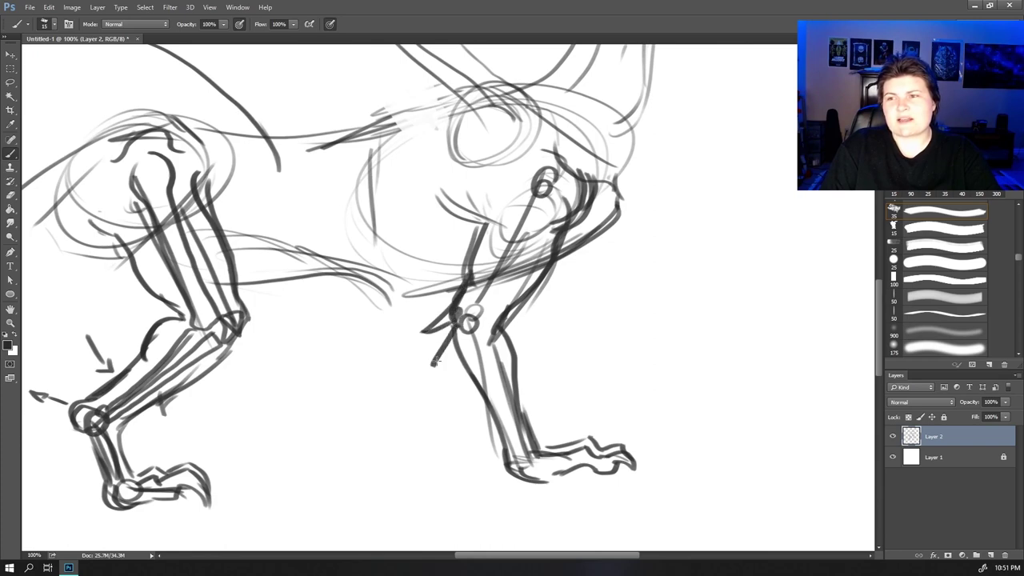
pyautogui.moveTo(461, 326); pyautogui.dragTo(456, 373)
pyautogui.moveTo(480, 353); pyautogui.dragTo(470, 366)
pyautogui.moveTo(339, 353); pyautogui.dragTo(508, 344)
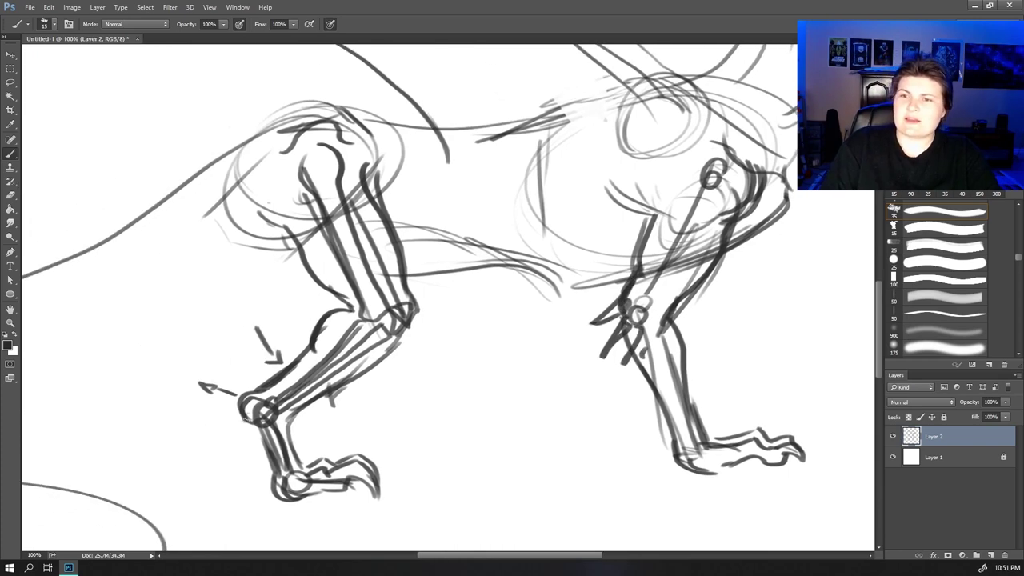
pyautogui.moveTo(246, 391)
pyautogui.mouseDown()
pyautogui.moveTo(226, 404)
pyautogui.moveTo(224, 422)
pyautogui.mouseUp()
# - Draw a curved muscle over the wing shoulder, and darken both contours of the wing's upper arm down into the shoulder circle
pyautogui.moveTo(498, 331); pyautogui.dragTo(421, 398)
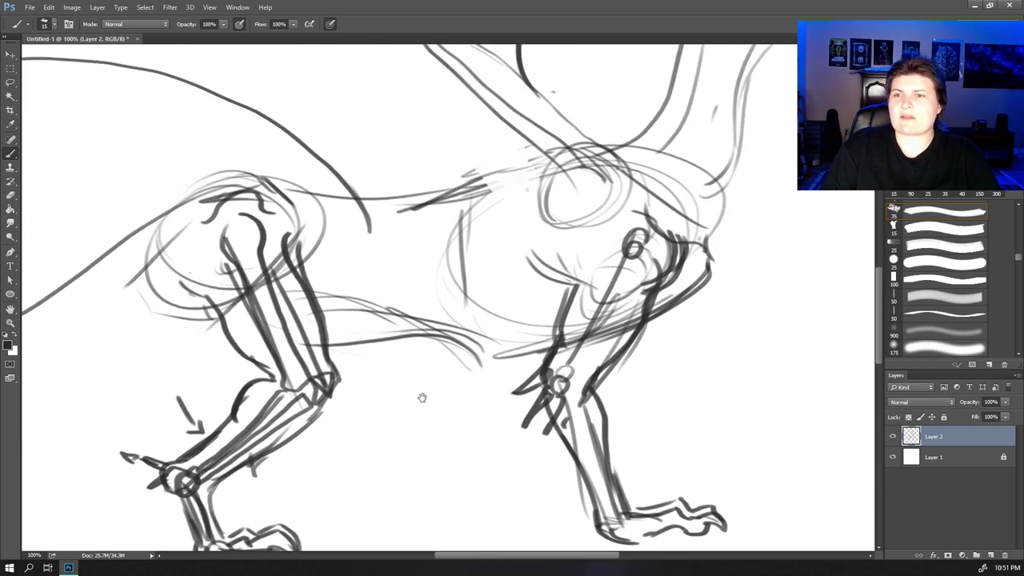
pyautogui.moveTo(574, 328); pyautogui.dragTo(502, 351)
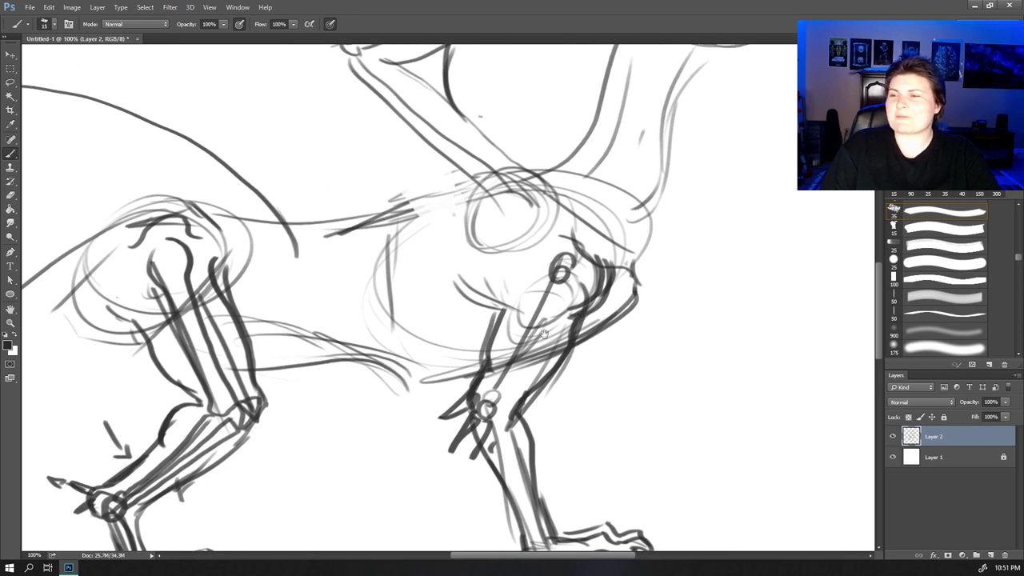
pyautogui.moveTo(583, 317); pyautogui.dragTo(493, 360)
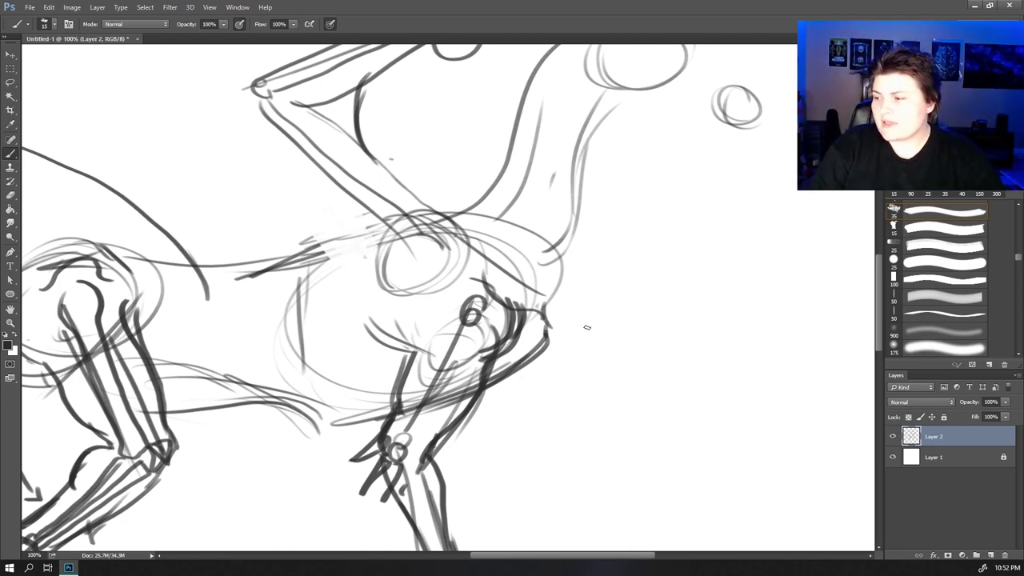
pyautogui.moveTo(598, 332); pyautogui.dragTo(584, 301)
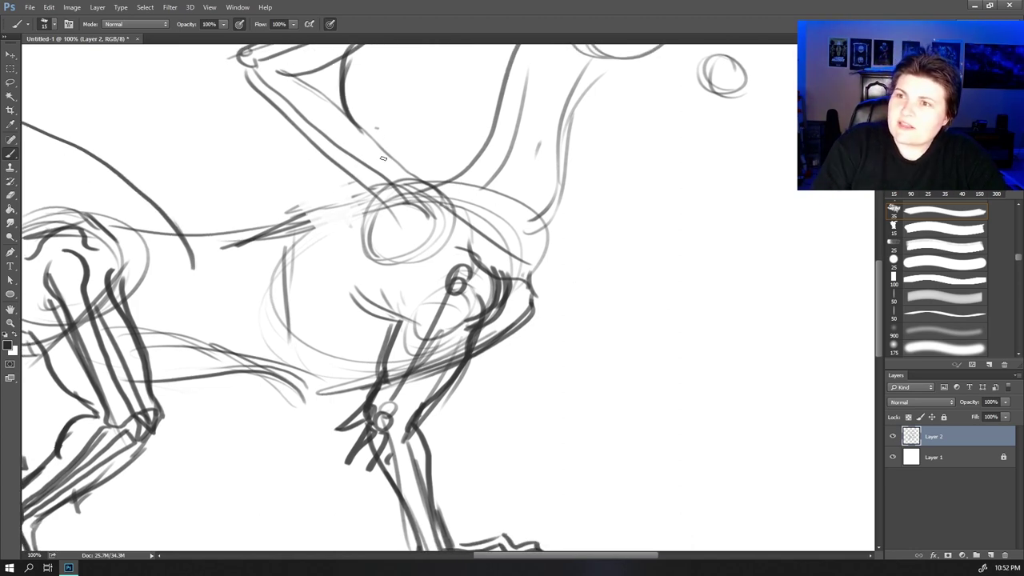
pyautogui.moveTo(409, 171)
pyautogui.mouseDown()
pyautogui.moveTo(463, 209)
pyautogui.moveTo(436, 169)
pyautogui.mouseUp()
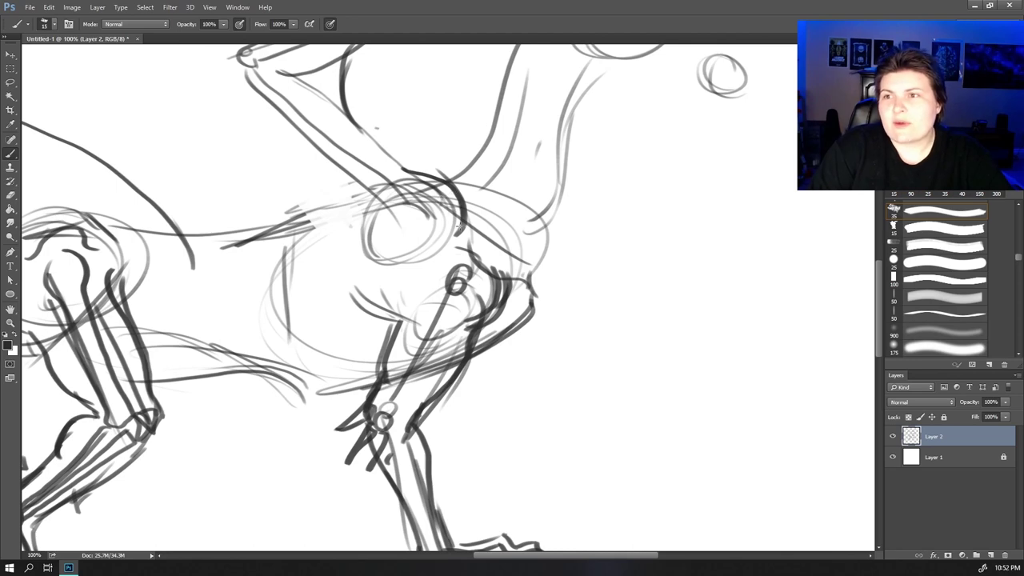
pyautogui.moveTo(380, 256)
pyautogui.mouseDown()
pyautogui.moveTo(404, 192)
pyautogui.moveTo(376, 137)
pyautogui.mouseUp()
pyautogui.moveTo(386, 141)
pyautogui.mouseDown()
pyautogui.moveTo(445, 220)
pyautogui.moveTo(428, 227)
pyautogui.mouseUp()
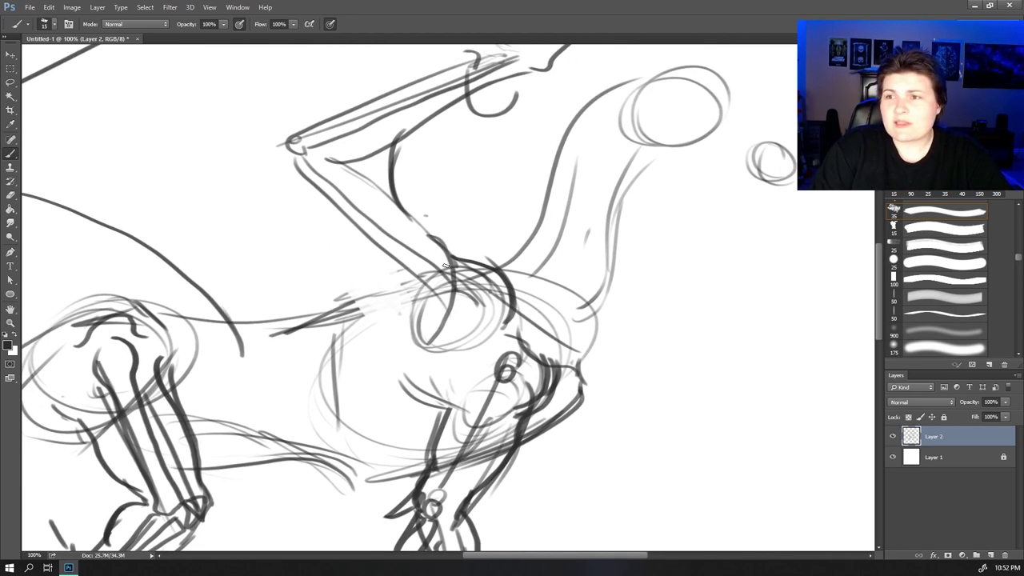
pyautogui.moveTo(447, 264); pyautogui.dragTo(401, 203)
pyautogui.moveTo(346, 168); pyautogui.dragTo(432, 224)
pyautogui.moveTo(405, 261); pyautogui.dragTo(328, 169)
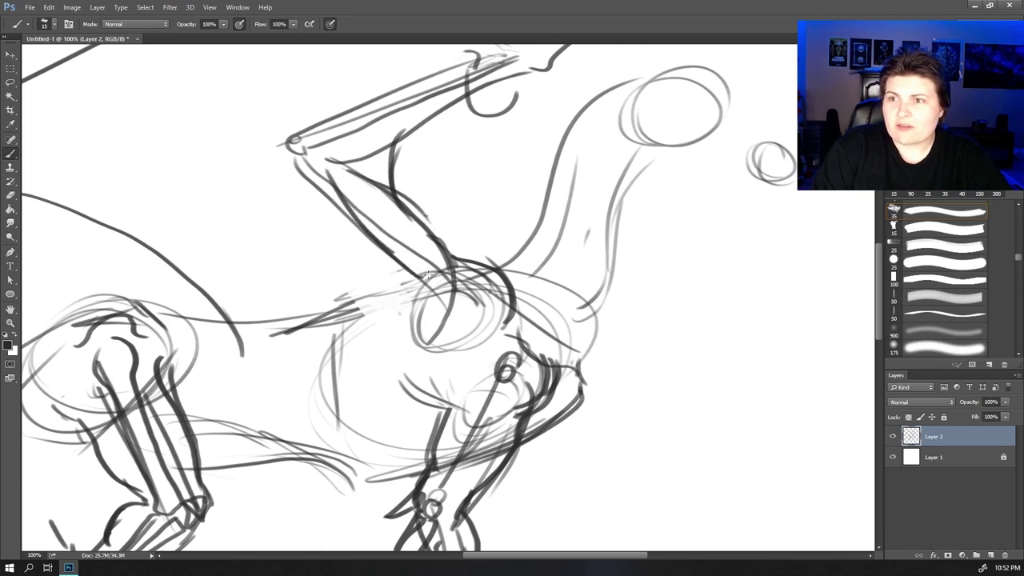
# - Draw a curved muscle line from the wing's upper arm down across the back, and thicken the front of the wing shoulder
pyautogui.moveTo(319, 347); pyautogui.dragTo(385, 253)
pyautogui.moveTo(345, 296); pyautogui.dragTo(323, 329)
pyautogui.moveTo(462, 260)
pyautogui.mouseDown()
pyautogui.moveTo(465, 230)
pyautogui.moveTo(518, 264)
pyautogui.moveTo(523, 289)
pyautogui.mouseUp()
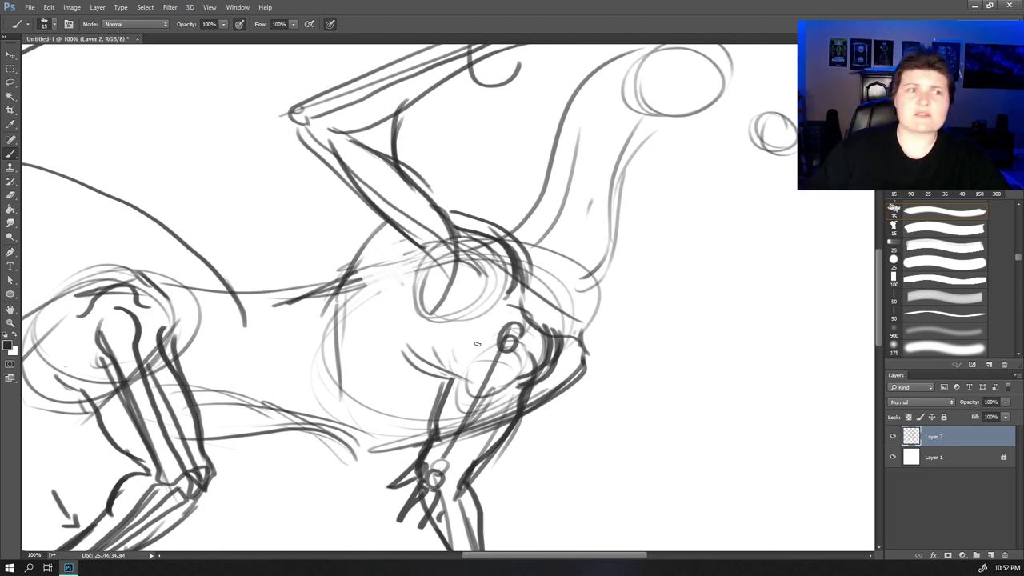
# - Draw a rounded shoulder muscle around the foreleg's shoulder joint, with short strokes linking it upward to the wing shoulder
pyautogui.moveTo(443, 293); pyautogui.dragTo(413, 242)
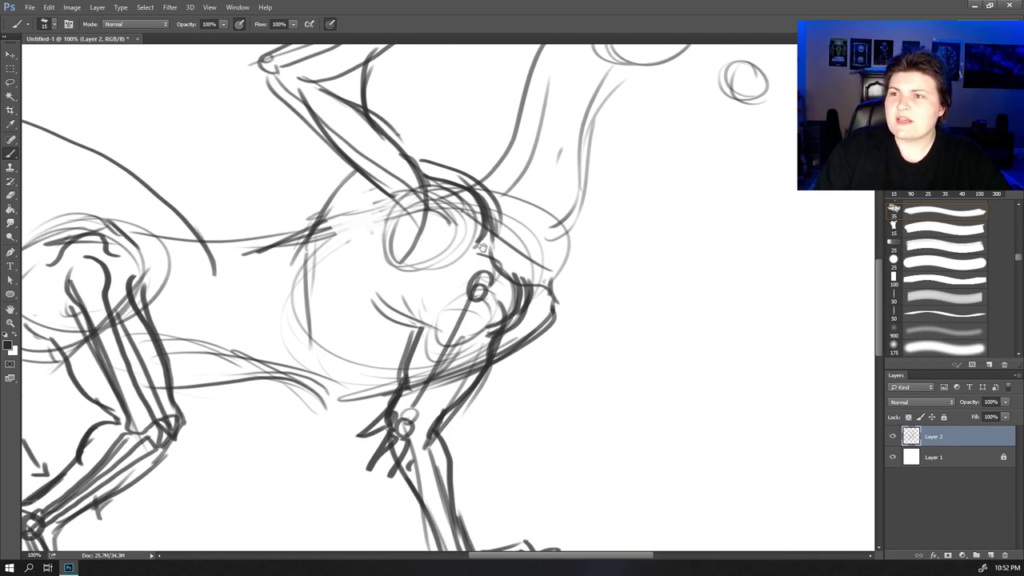
pyautogui.moveTo(434, 318)
pyautogui.mouseDown()
pyautogui.moveTo(474, 219)
pyautogui.moveTo(434, 309)
pyautogui.moveTo(438, 266)
pyautogui.mouseUp()
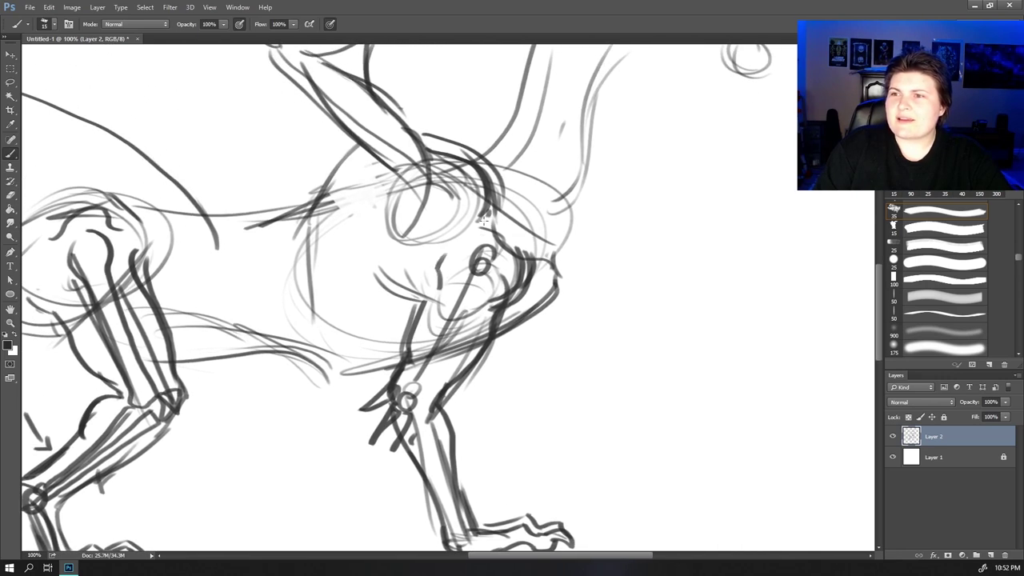
pyautogui.moveTo(485, 220); pyautogui.dragTo(434, 287)
pyautogui.moveTo(434, 231); pyautogui.dragTo(429, 258)
pyautogui.moveTo(422, 239); pyautogui.dragTo(417, 279)
pyautogui.moveTo(508, 211); pyautogui.dragTo(503, 242)
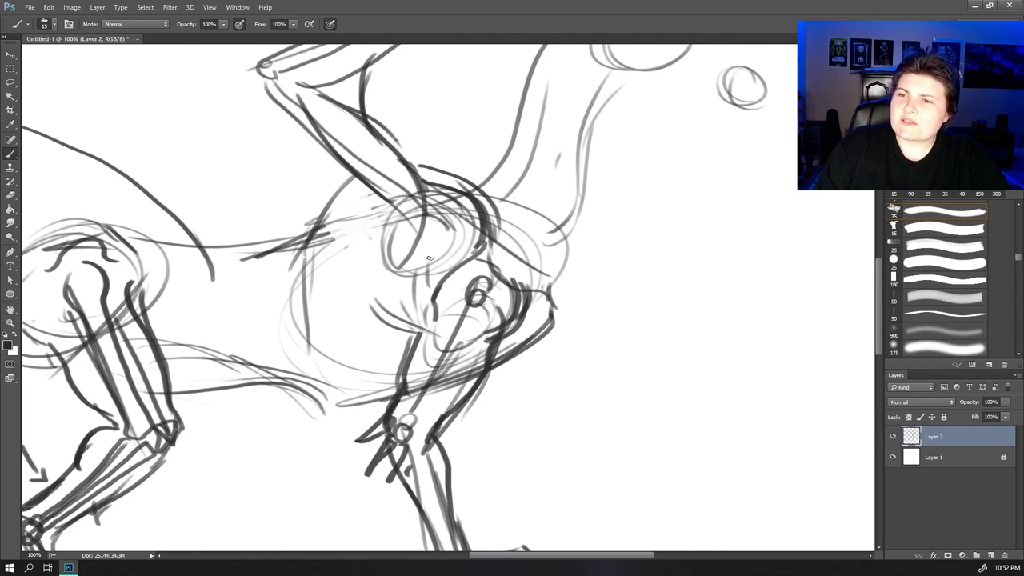
# - Draw sweeping muscle curves from the wing shoulder down to the belly, and thicken the chest muscles in front of the foreleg
pyautogui.moveTo(419, 222); pyautogui.dragTo(328, 384)
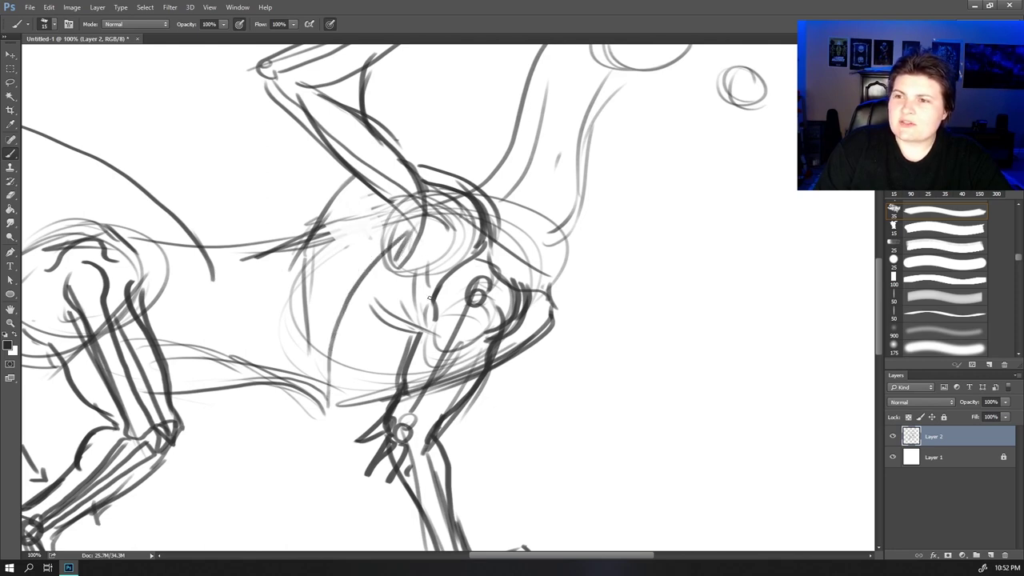
pyautogui.moveTo(425, 244); pyautogui.dragTo(436, 299)
pyautogui.moveTo(491, 345)
pyautogui.mouseDown()
pyautogui.moveTo(503, 360)
pyautogui.moveTo(461, 406)
pyautogui.mouseUp()
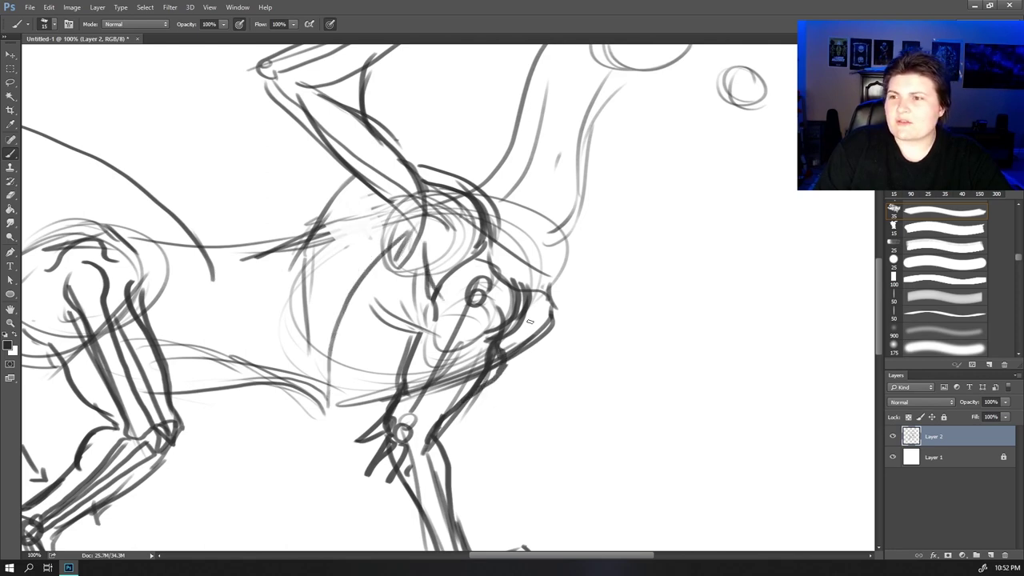
pyautogui.moveTo(529, 309)
pyautogui.mouseDown()
pyautogui.moveTo(550, 336)
pyautogui.moveTo(496, 379)
pyautogui.mouseUp()
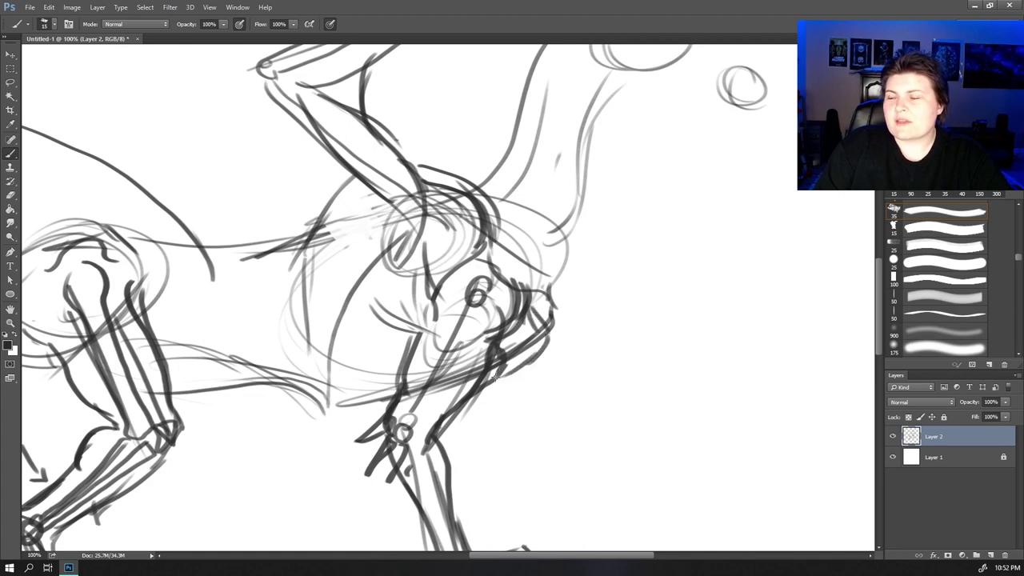
pyautogui.moveTo(541, 349); pyautogui.dragTo(500, 376)
pyautogui.moveTo(545, 307)
pyautogui.mouseDown()
pyautogui.moveTo(520, 356)
pyautogui.moveTo(480, 394)
pyautogui.moveTo(379, 398)
pyautogui.mouseUp()
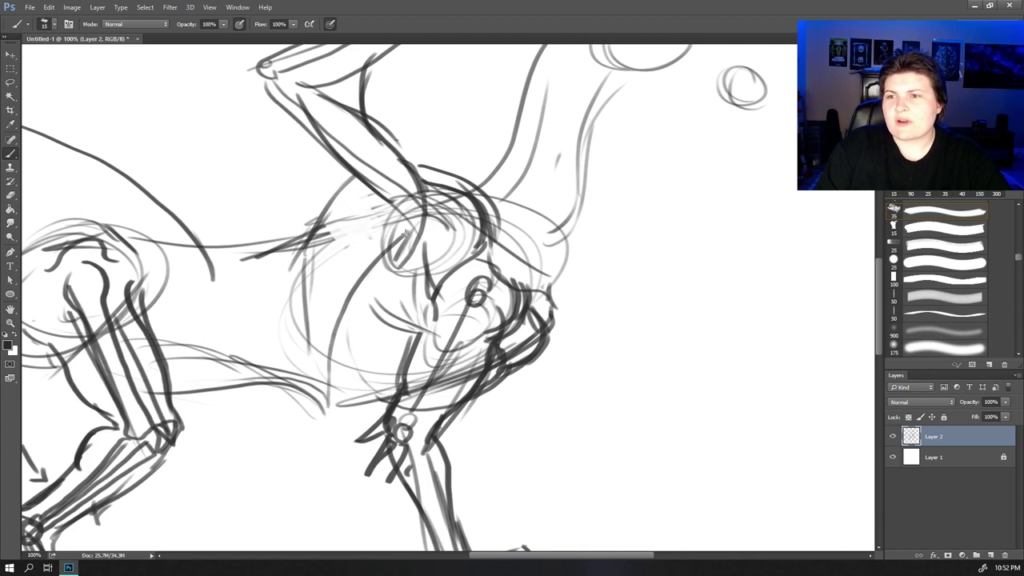
pyautogui.moveTo(401, 238)
pyautogui.mouseDown()
pyautogui.moveTo(340, 407)
pyautogui.moveTo(318, 405)
pyautogui.moveTo(367, 397)
pyautogui.moveTo(225, 368)
pyautogui.moveTo(360, 394)
pyautogui.moveTo(235, 384)
pyautogui.moveTo(516, 332)
pyautogui.moveTo(381, 381)
pyautogui.mouseUp()
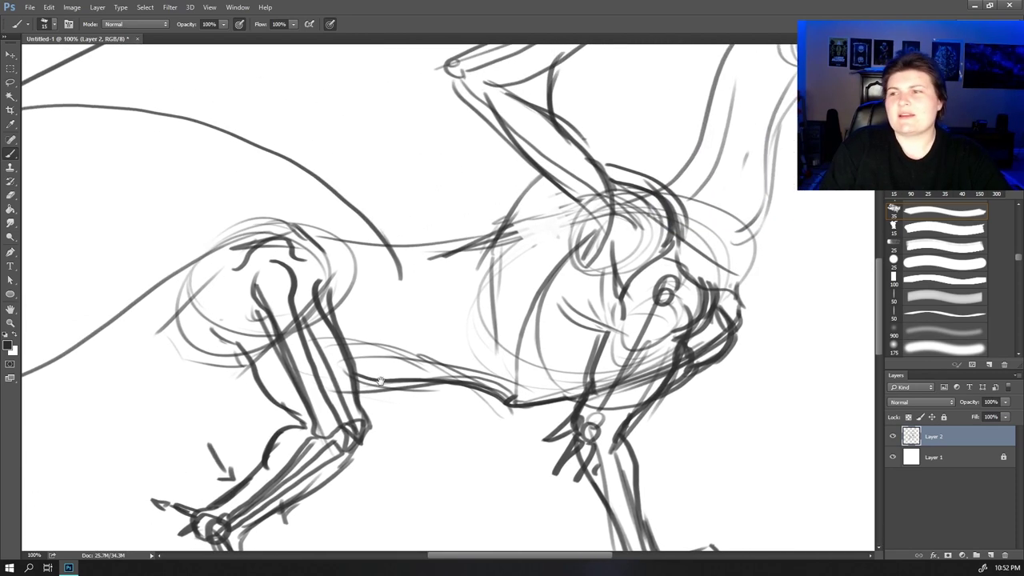
# - Darken the line running from the front of the chest up toward the wing shoulder, below the base of the neck
pyautogui.moveTo(544, 331); pyautogui.dragTo(412, 354)
pyautogui.moveTo(411, 423)
pyautogui.mouseDown()
pyautogui.moveTo(480, 425)
pyautogui.moveTo(564, 402)
pyautogui.mouseUp()
pyautogui.moveTo(631, 309); pyautogui.dragTo(494, 393)
pyautogui.moveTo(536, 334); pyautogui.dragTo(503, 391)
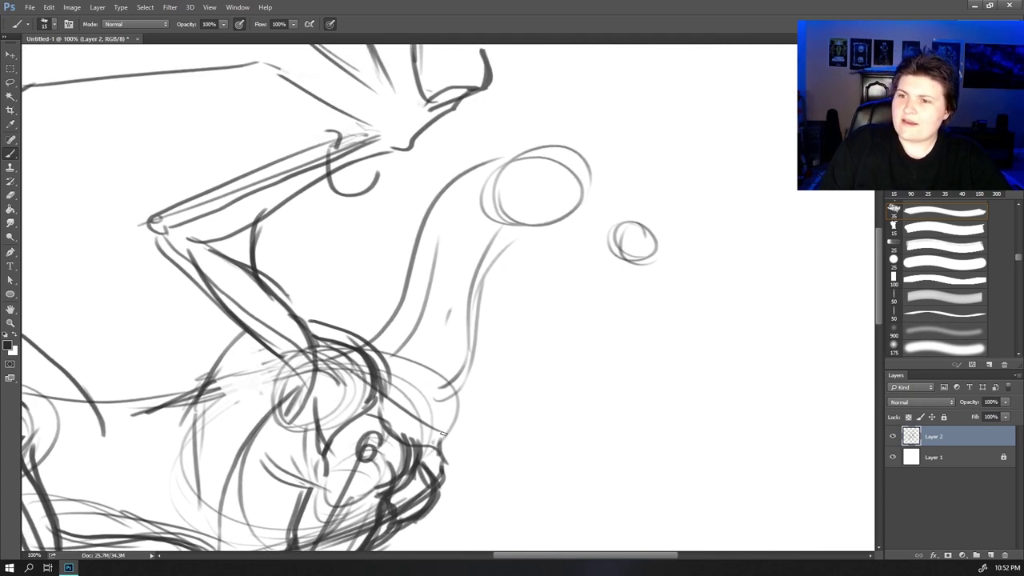
pyautogui.moveTo(444, 434); pyautogui.dragTo(395, 396)
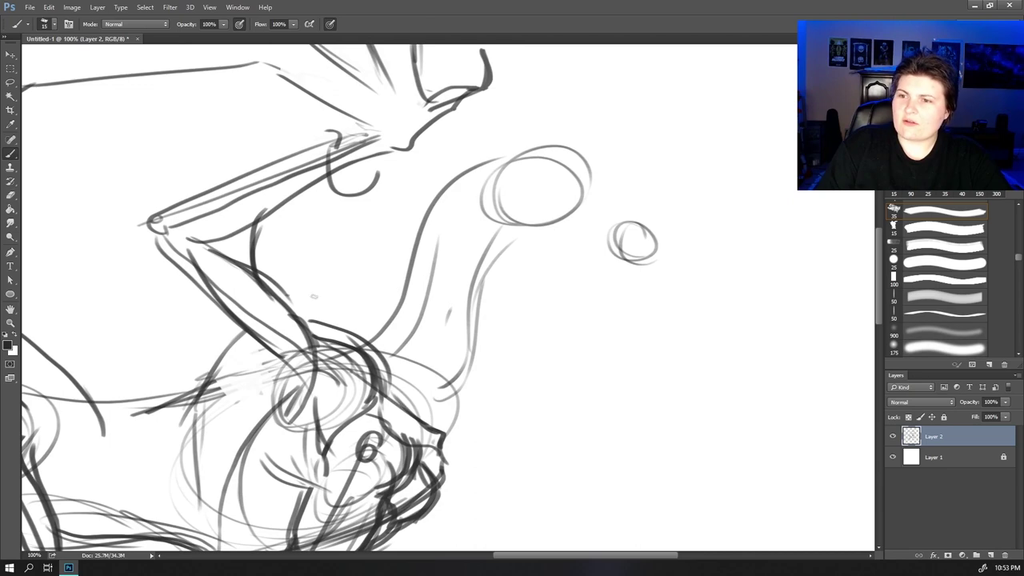
# - Retrace the skull and snout circles, and connect them with a sloping upper muzzle line and a lower jaw line
pyautogui.moveTo(448, 350); pyautogui.dragTo(350, 407)
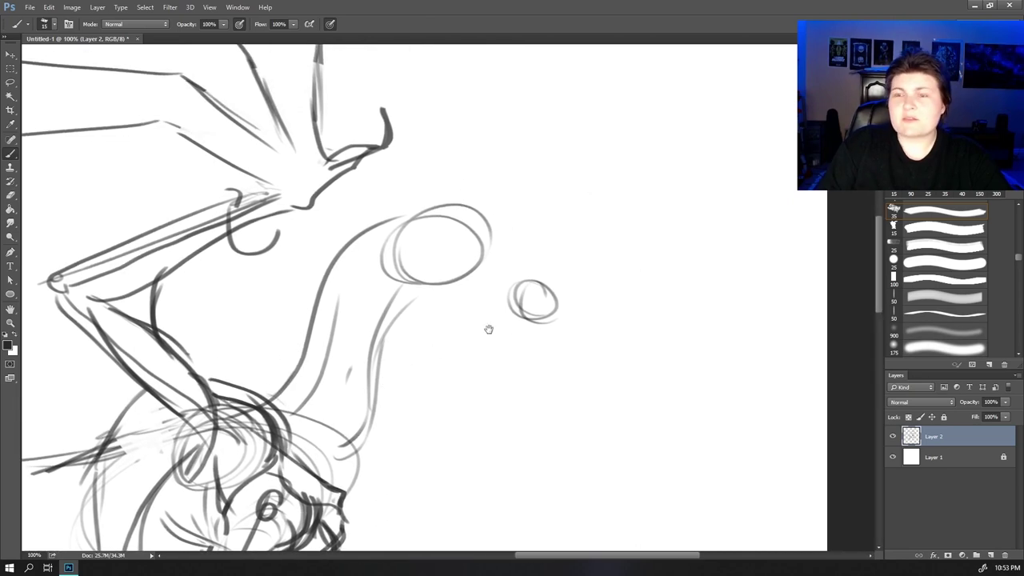
pyautogui.moveTo(489, 329); pyautogui.dragTo(405, 361)
pyautogui.press('z')
pyautogui.click(405, 305)
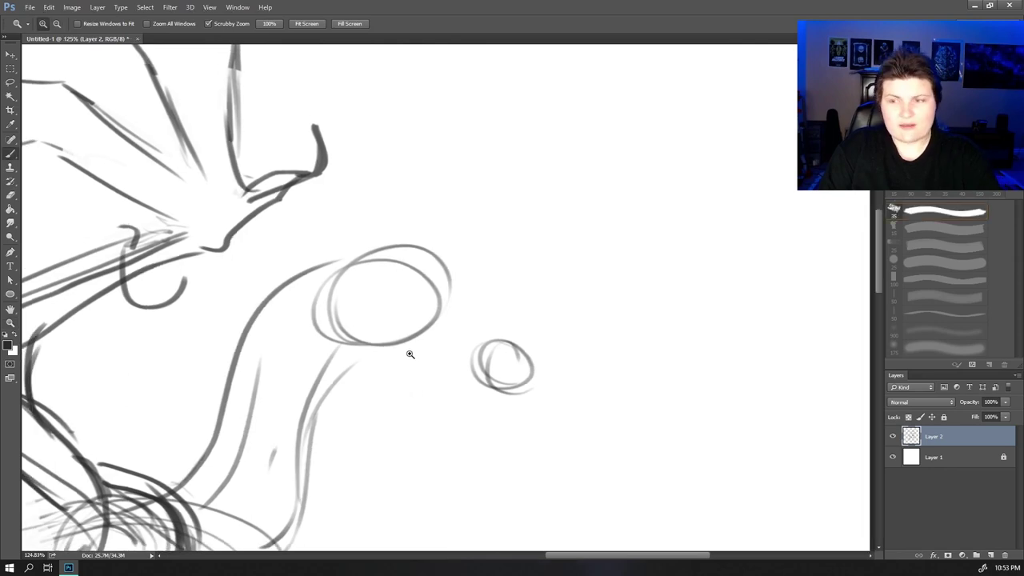
pyautogui.press('b')
pyautogui.scroll(-1, 404, 327)
pyautogui.moveTo(381, 306)
pyautogui.mouseDown()
pyautogui.moveTo(396, 227)
pyautogui.moveTo(384, 226)
pyautogui.moveTo(437, 250)
pyautogui.mouseUp()
pyautogui.moveTo(483, 344); pyautogui.dragTo(533, 339)
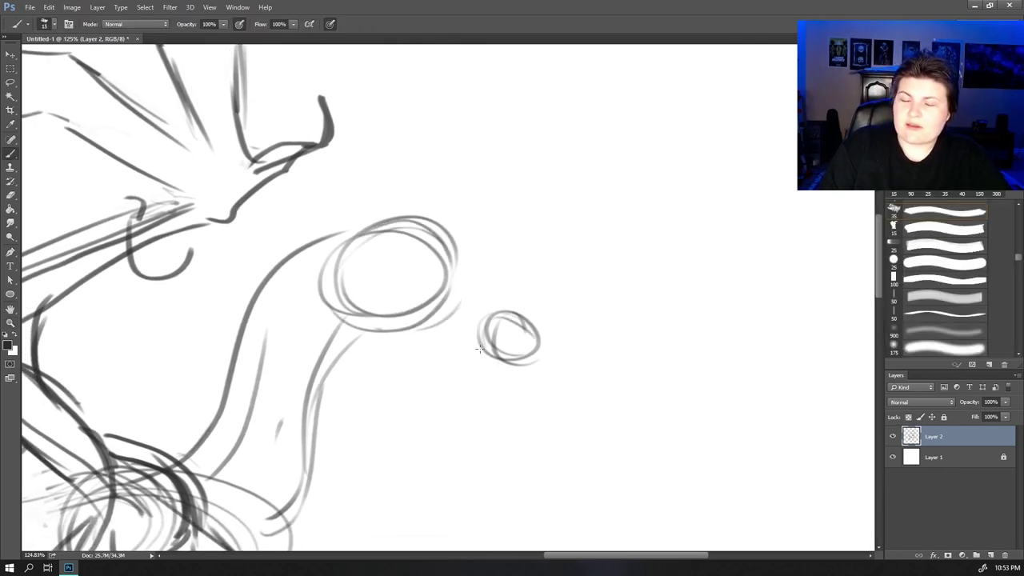
pyautogui.moveTo(454, 256); pyautogui.dragTo(533, 332)
pyautogui.moveTo(344, 315)
pyautogui.mouseDown()
pyautogui.moveTo(496, 364)
pyautogui.moveTo(440, 350)
pyautogui.mouseUp()
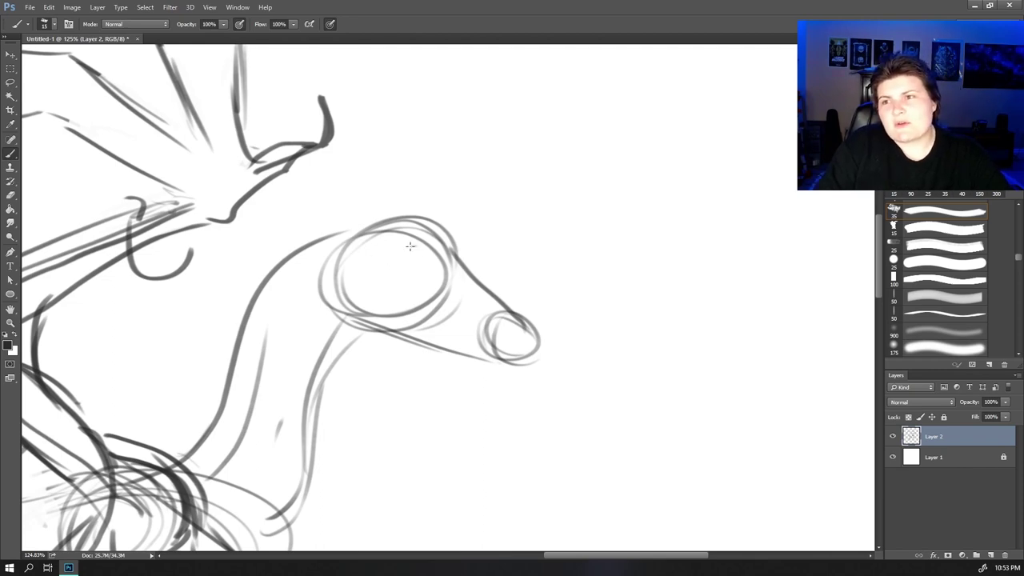
# - Draw the eye socket, cheekbone contour and jagged upper tooth line on the profile skull, and darken its brow ridge
pyautogui.moveTo(430, 248)
pyautogui.mouseDown()
pyautogui.moveTo(437, 285)
pyautogui.moveTo(404, 253)
pyautogui.moveTo(432, 283)
pyautogui.mouseUp()
pyautogui.moveTo(439, 253); pyautogui.dragTo(445, 274)
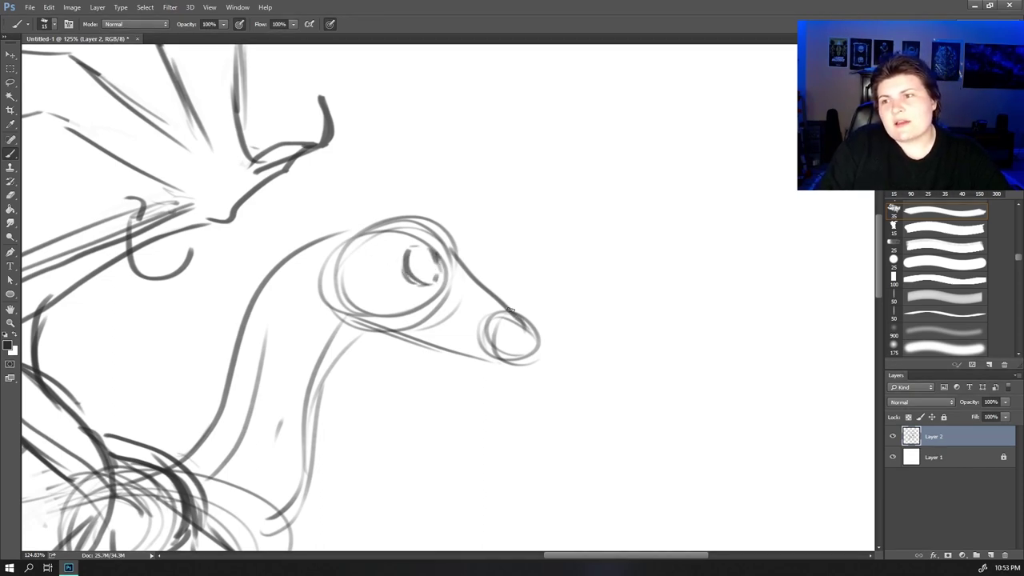
pyautogui.moveTo(499, 299)
pyautogui.mouseDown()
pyautogui.moveTo(523, 332)
pyautogui.moveTo(495, 344)
pyautogui.moveTo(416, 301)
pyautogui.moveTo(368, 294)
pyautogui.moveTo(363, 253)
pyautogui.mouseUp()
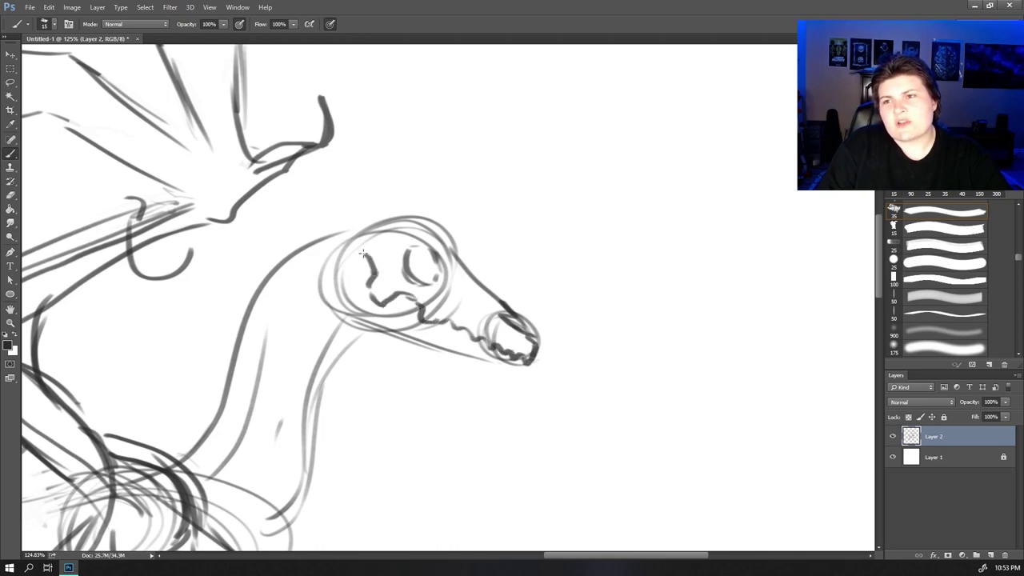
pyautogui.moveTo(469, 261); pyautogui.dragTo(398, 207)
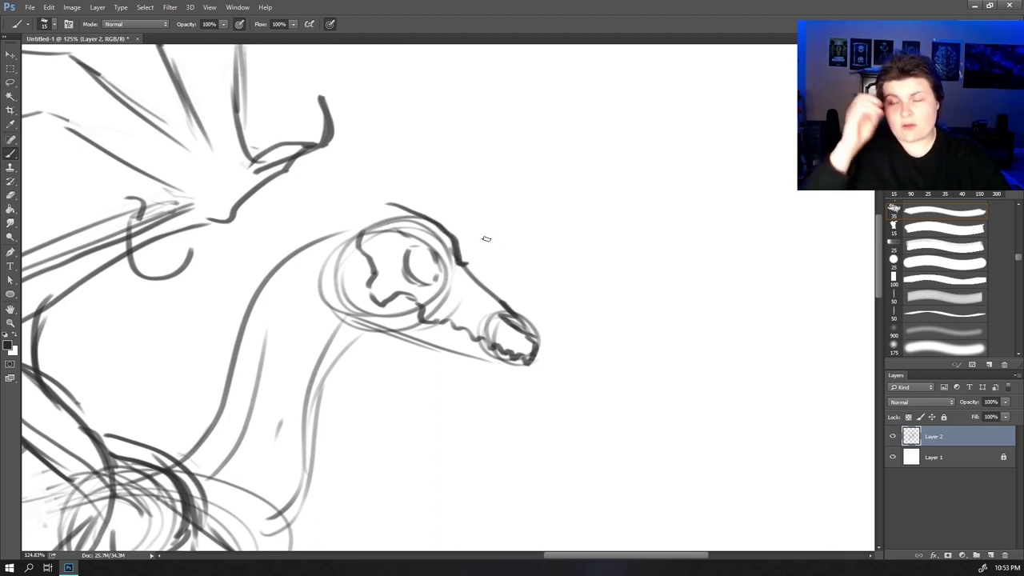
# - Draw a long horn sweeping back from the profile head, add short spikes above the brow, and outline the lower jaw
pyautogui.moveTo(324, 176); pyautogui.dragTo(229, 136)
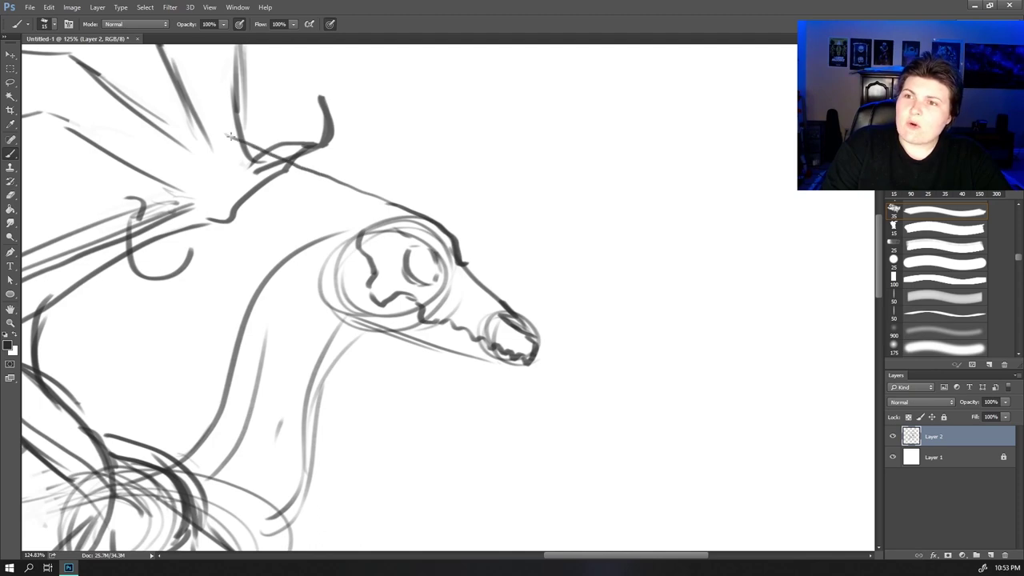
pyautogui.moveTo(363, 222); pyautogui.dragTo(308, 181)
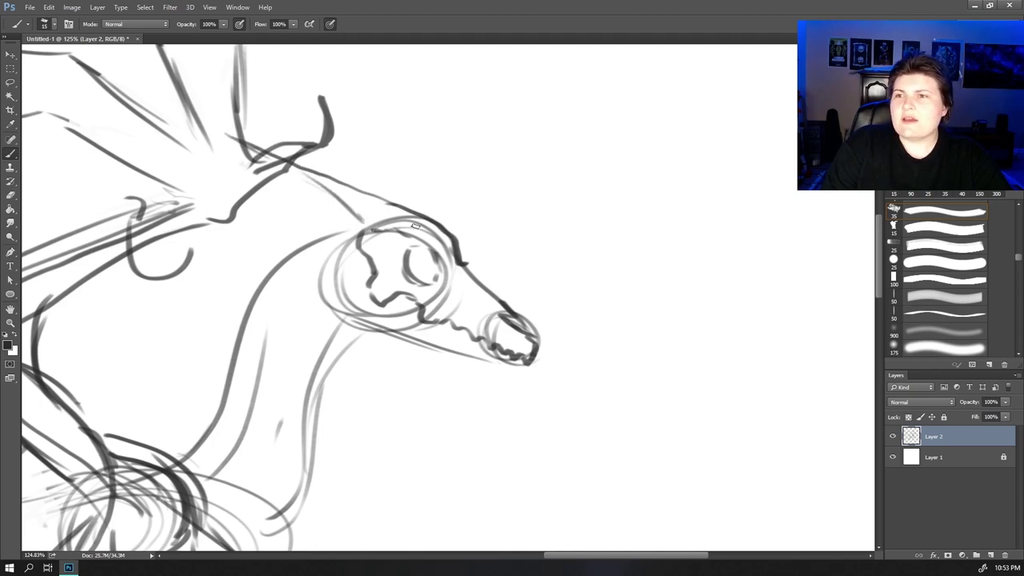
pyautogui.moveTo(409, 208)
pyautogui.mouseDown()
pyautogui.moveTo(365, 218)
pyautogui.moveTo(397, 203)
pyautogui.moveTo(359, 186)
pyautogui.mouseUp()
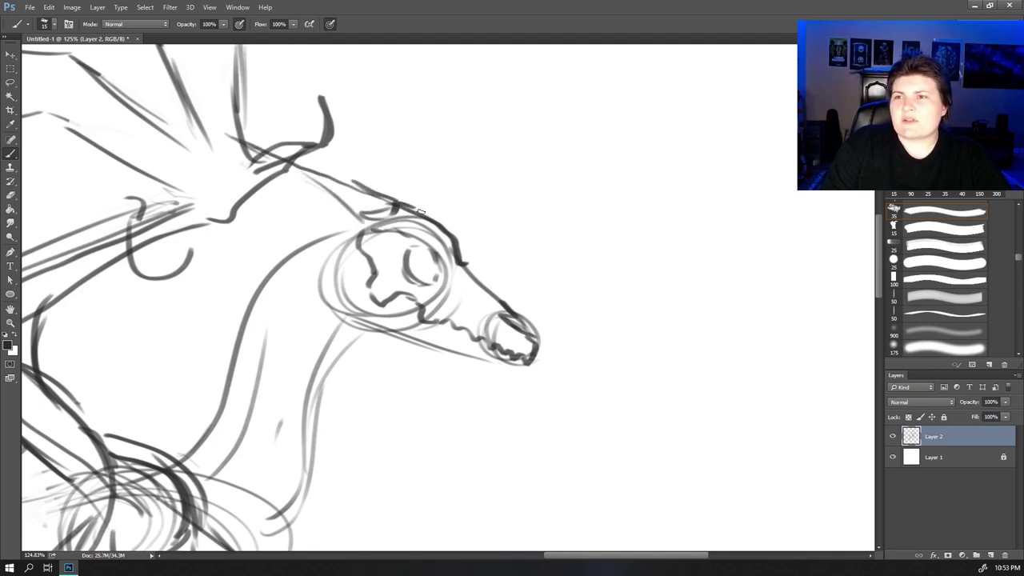
pyautogui.moveTo(420, 210)
pyautogui.mouseDown()
pyautogui.moveTo(405, 187)
pyautogui.moveTo(440, 234)
pyautogui.moveTo(438, 213)
pyautogui.moveTo(453, 244)
pyautogui.mouseUp()
pyautogui.moveTo(446, 315)
pyautogui.mouseDown()
pyautogui.moveTo(432, 258)
pyautogui.moveTo(377, 246)
pyautogui.moveTo(390, 211)
pyautogui.moveTo(349, 190)
pyautogui.moveTo(360, 239)
pyautogui.moveTo(499, 290)
pyautogui.moveTo(469, 303)
pyautogui.moveTo(323, 252)
pyautogui.moveTo(301, 230)
pyautogui.moveTo(340, 194)
pyautogui.moveTo(329, 232)
pyautogui.moveTo(330, 211)
pyautogui.moveTo(345, 253)
pyautogui.moveTo(312, 214)
pyautogui.moveTo(335, 184)
pyautogui.moveTo(377, 170)
pyautogui.mouseUp()
pyautogui.moveTo(451, 201)
pyautogui.mouseDown()
pyautogui.moveTo(437, 217)
pyautogui.moveTo(445, 225)
pyautogui.mouseUp()
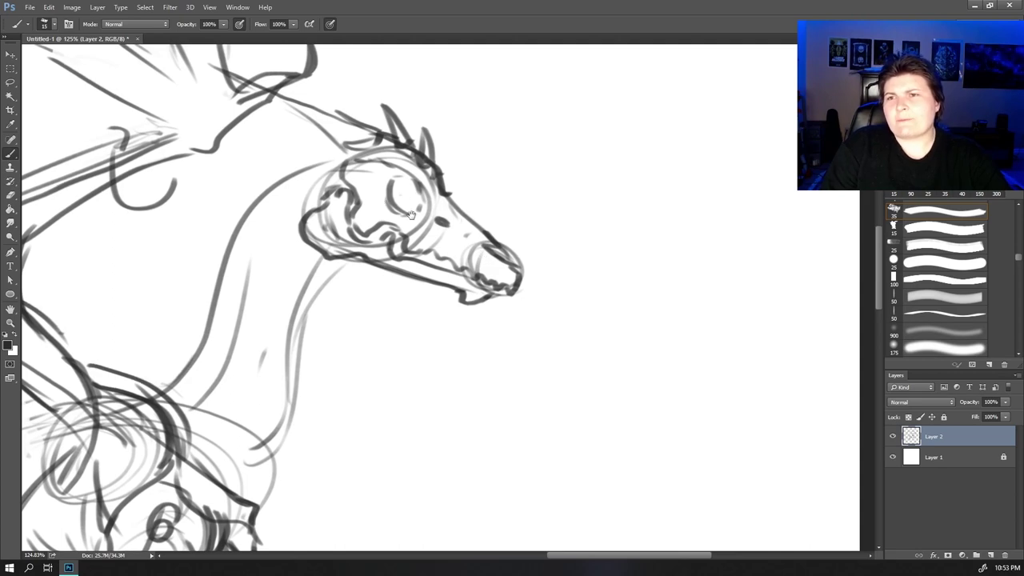
# - Darken the back and throat outlines of the neck, and add a light muscle curve behind the jaw
pyautogui.moveTo(314, 163)
pyautogui.mouseDown()
pyautogui.moveTo(363, 179)
pyautogui.moveTo(286, 238)
pyautogui.moveTo(236, 379)
pyautogui.moveTo(207, 400)
pyautogui.mouseUp()
pyautogui.moveTo(300, 509)
pyautogui.mouseDown()
pyautogui.moveTo(334, 457)
pyautogui.moveTo(359, 336)
pyautogui.moveTo(420, 278)
pyautogui.mouseUp()
pyautogui.moveTo(328, 200); pyautogui.dragTo(345, 293)
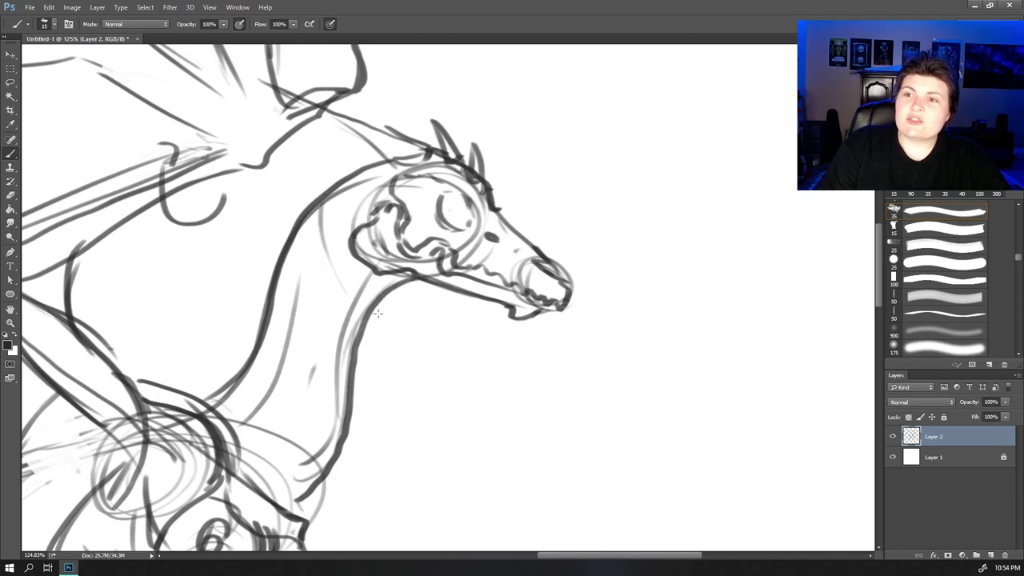
# - Draw two curved cross-contours around the neck, and mark short dashes along and between them
pyautogui.moveTo(331, 208); pyautogui.dragTo(339, 215)
pyautogui.moveTo(271, 318)
pyautogui.mouseDown()
pyautogui.moveTo(276, 342)
pyautogui.moveTo(326, 390)
pyautogui.moveTo(355, 388)
pyautogui.mouseUp()
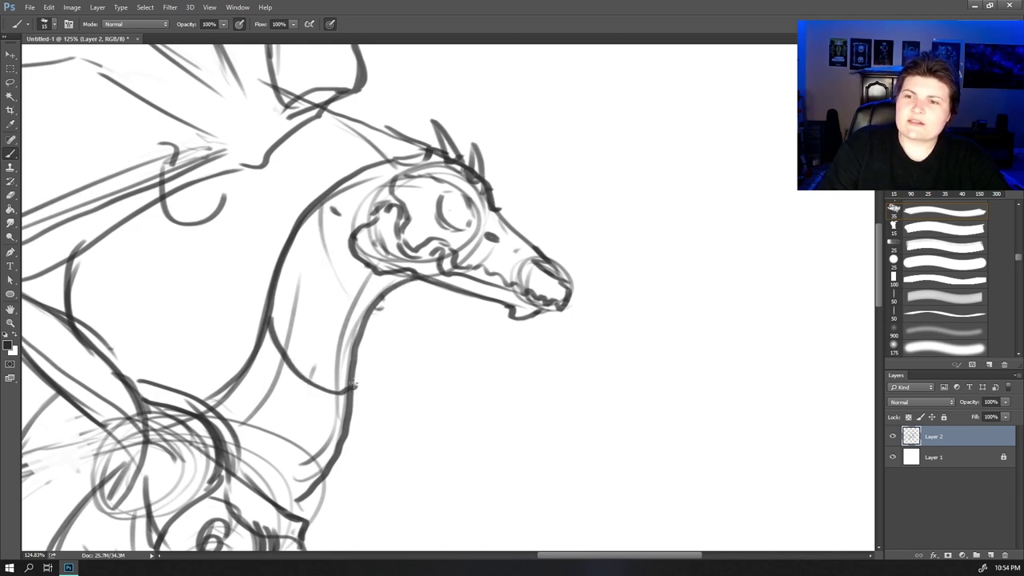
pyautogui.click(346, 366)
pyautogui.click(336, 347)
pyautogui.moveTo(322, 329); pyautogui.dragTo(316, 325)
pyautogui.moveTo(244, 370)
pyautogui.mouseDown()
pyautogui.moveTo(291, 453)
pyautogui.moveTo(318, 464)
pyautogui.mouseUp()
pyautogui.click(328, 453)
pyautogui.click(315, 430)
pyautogui.click(295, 405)
pyautogui.moveTo(284, 393); pyautogui.dragTo(269, 386)
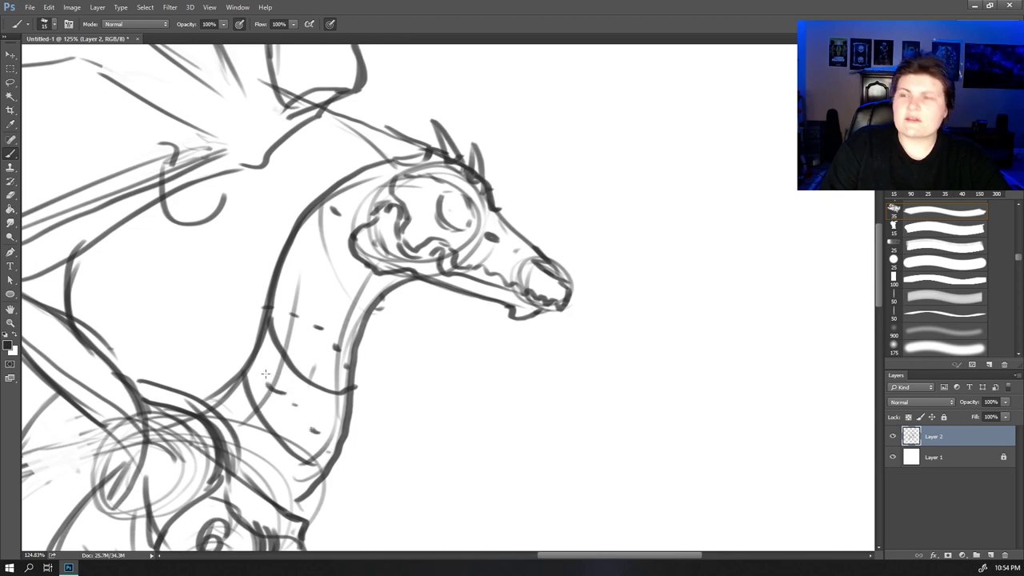
# - Sketch light straight construction lines along the muzzle, snout tip and lower jaw of the profile head
pyautogui.moveTo(579, 282); pyautogui.dragTo(437, 311)
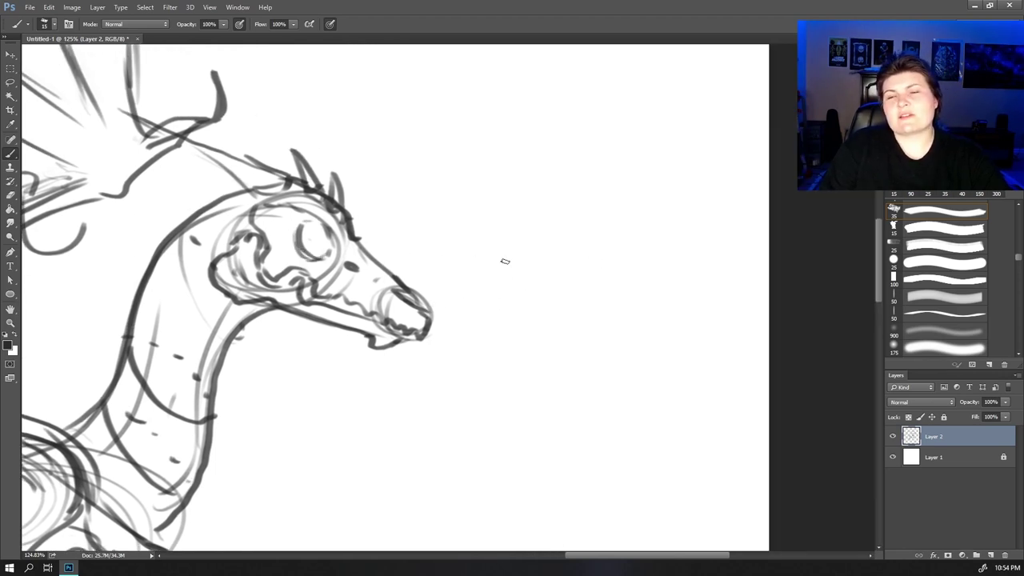
pyautogui.moveTo(572, 269)
pyautogui.mouseDown()
pyautogui.moveTo(535, 270)
pyautogui.moveTo(553, 266)
pyautogui.mouseUp()
pyautogui.scroll(2, 552, 250)
pyautogui.hscroll(-1, 480, 260)
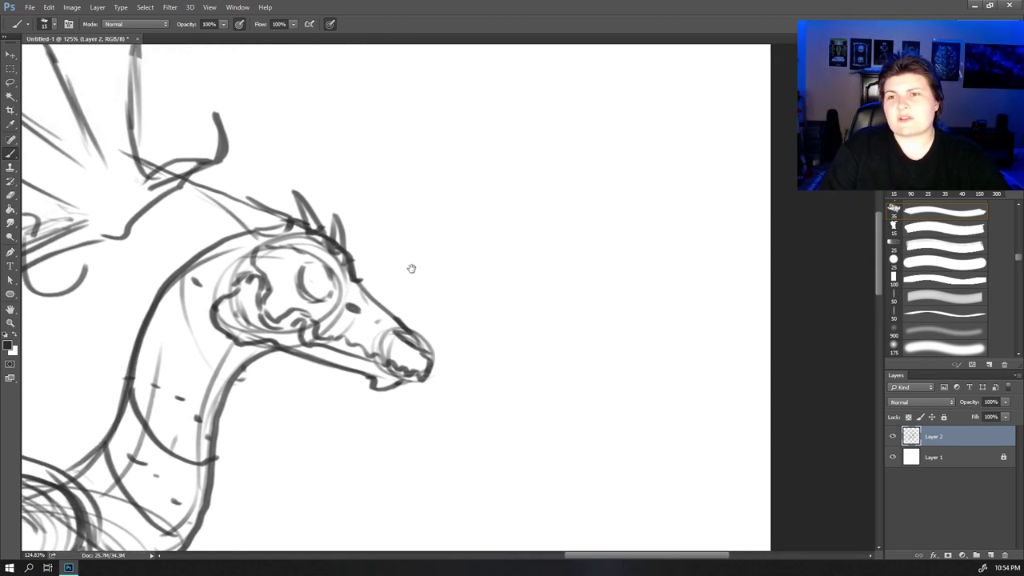
pyautogui.moveTo(356, 277)
pyautogui.mouseDown()
pyautogui.moveTo(448, 355)
pyautogui.moveTo(280, 361)
pyautogui.moveTo(204, 342)
pyautogui.mouseUp()
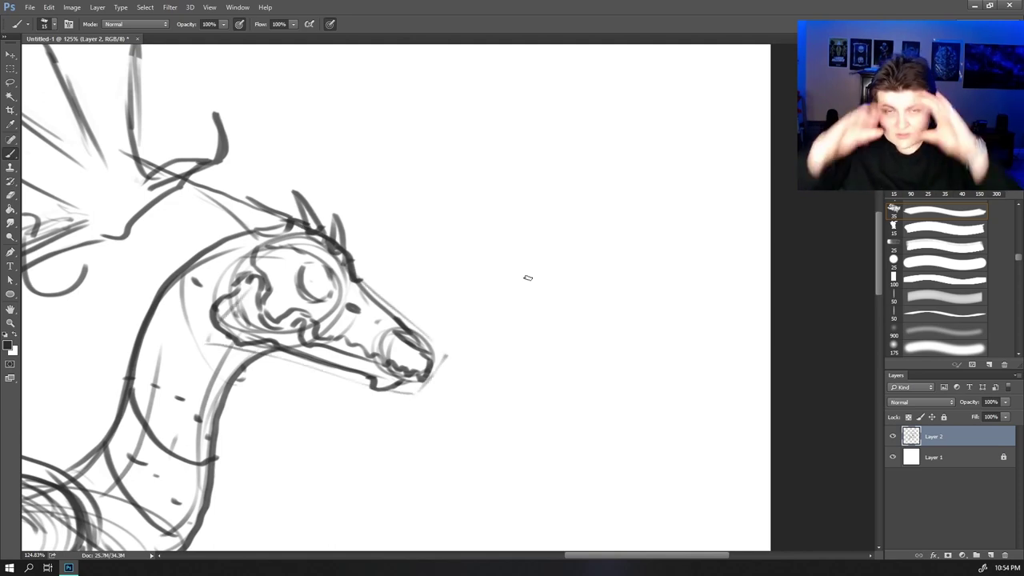
pyautogui.rightClick(491, 215)
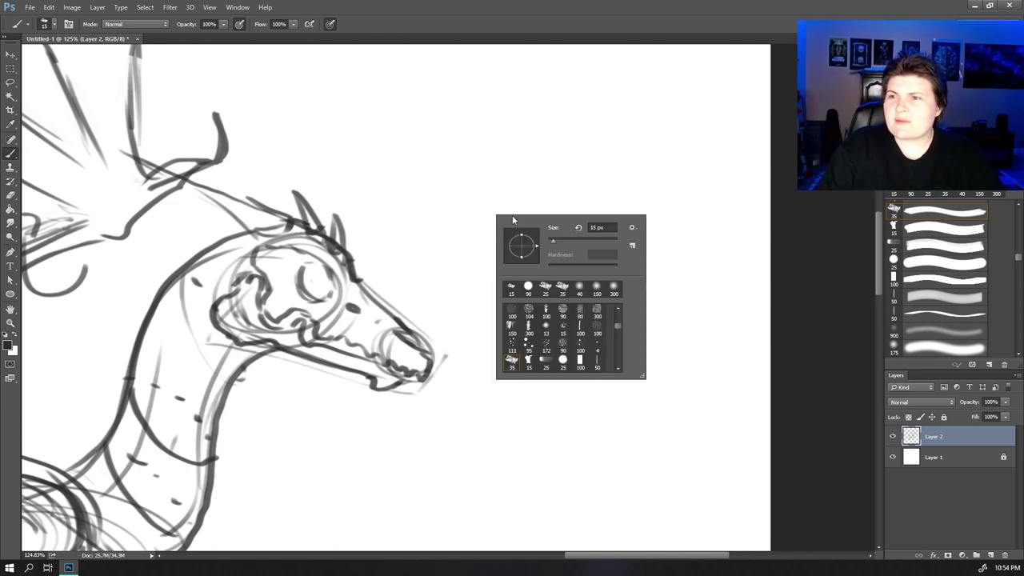
pyautogui.click(491, 223)
pyautogui.moveTo(490, 243); pyautogui.dragTo(447, 247)
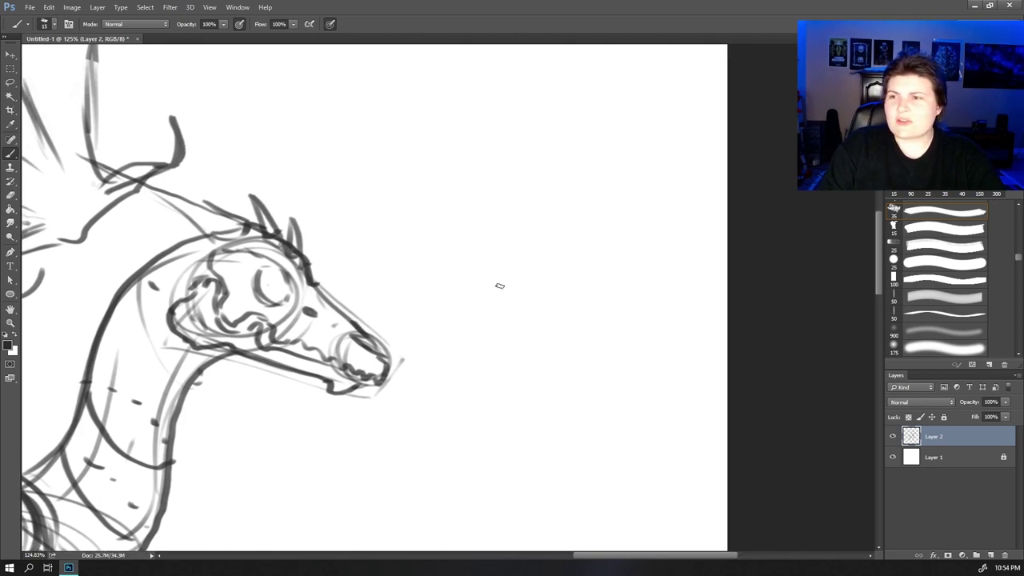
pyautogui.moveTo(532, 243)
pyautogui.mouseDown()
pyautogui.moveTo(521, 276)
pyautogui.moveTo(560, 290)
pyautogui.moveTo(424, 228)
pyautogui.mouseUp()
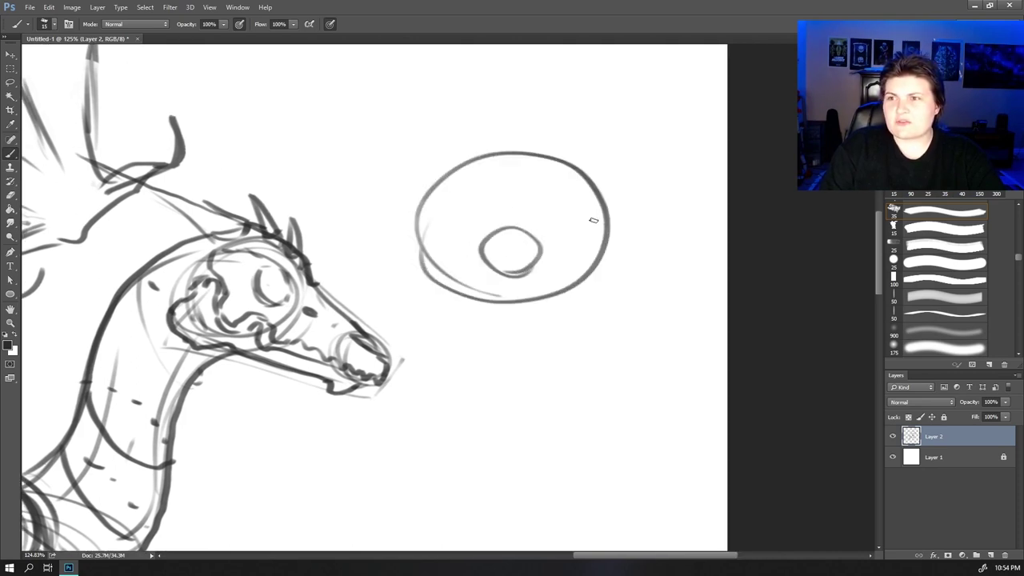
pyautogui.hotkey('ctrl', 'alt', 'z')
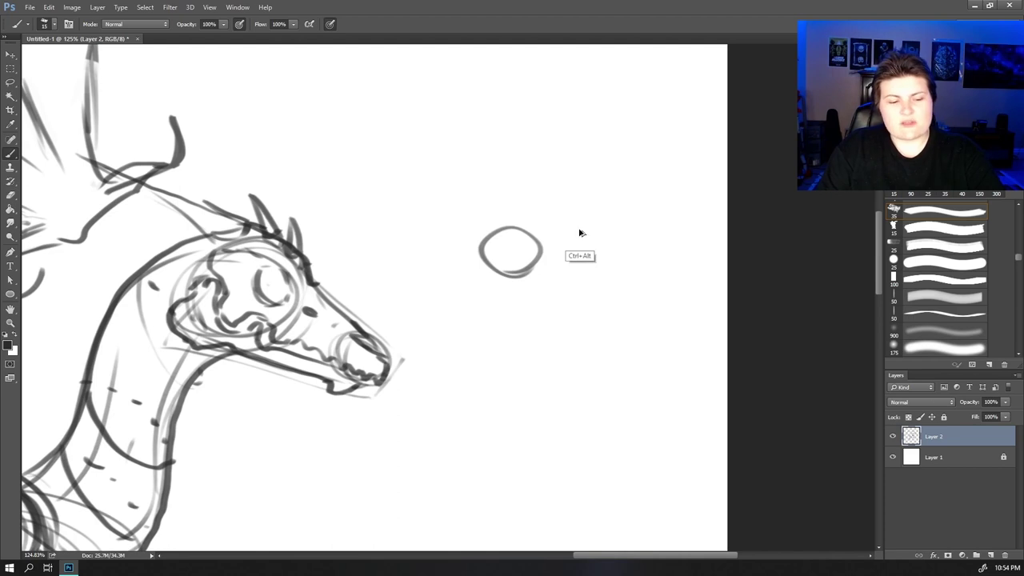
pyautogui.hotkey('ctrl', 'alt', 'z')
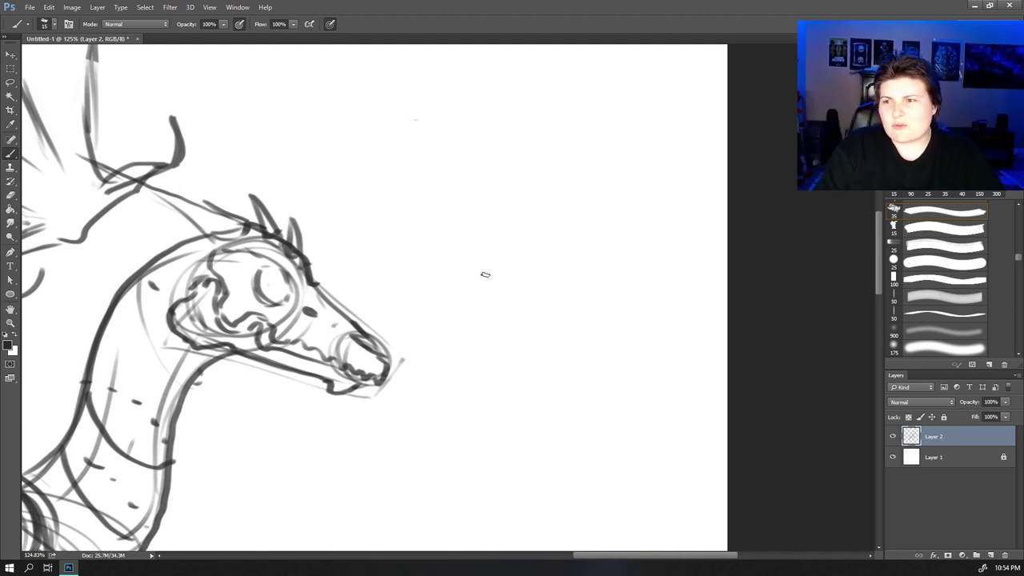
# - Box in the snout and skull of the profile head, and draw a small downward-tapering front-view muzzle beside it
pyautogui.moveTo(368, 397)
pyautogui.mouseDown()
pyautogui.moveTo(376, 340)
pyautogui.moveTo(331, 389)
pyautogui.moveTo(365, 402)
pyautogui.mouseUp()
pyautogui.moveTo(485, 282)
pyautogui.mouseDown()
pyautogui.moveTo(476, 238)
pyautogui.moveTo(566, 240)
pyautogui.moveTo(488, 306)
pyautogui.mouseUp()
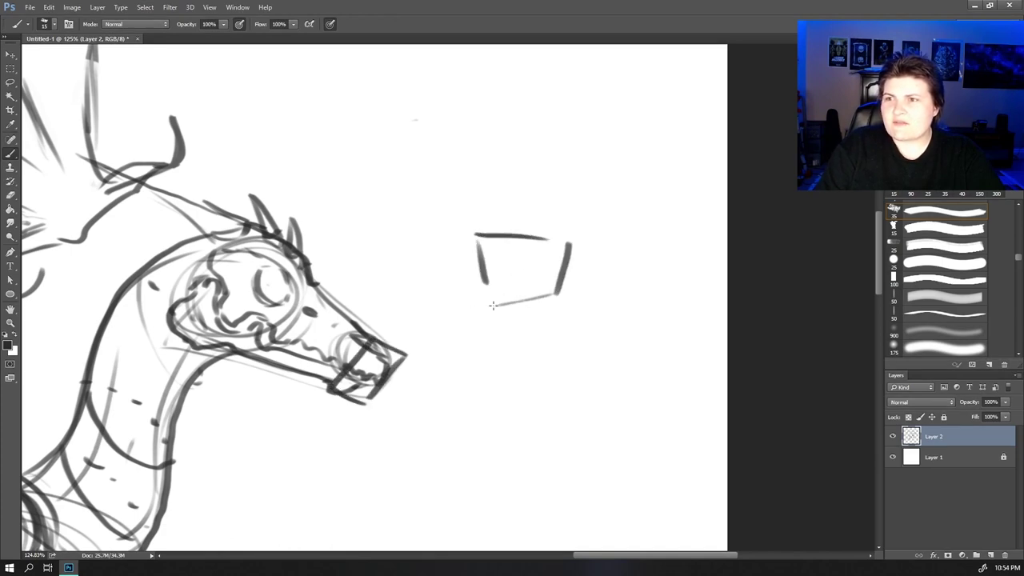
pyautogui.moveTo(478, 238)
pyautogui.mouseDown()
pyautogui.moveTo(488, 309)
pyautogui.moveTo(527, 315)
pyautogui.mouseUp()
pyautogui.moveTo(537, 314); pyautogui.dragTo(560, 273)
pyautogui.moveTo(539, 238); pyautogui.dragTo(568, 240)
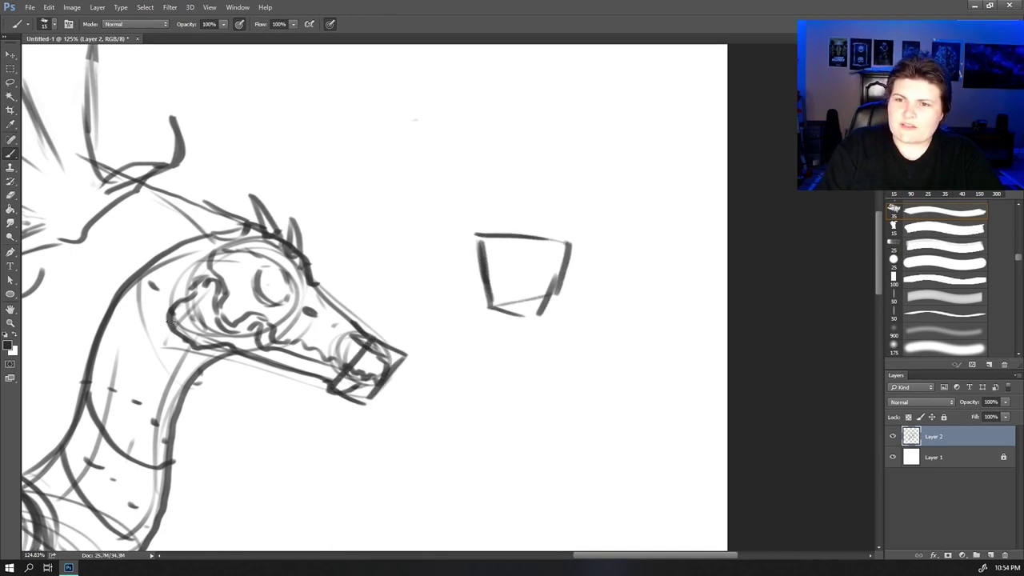
pyautogui.moveTo(168, 322)
pyautogui.mouseDown()
pyautogui.moveTo(261, 236)
pyautogui.moveTo(306, 268)
pyautogui.mouseUp()
pyautogui.moveTo(318, 286)
pyautogui.mouseDown()
pyautogui.moveTo(246, 370)
pyautogui.moveTo(208, 352)
pyautogui.mouseUp()
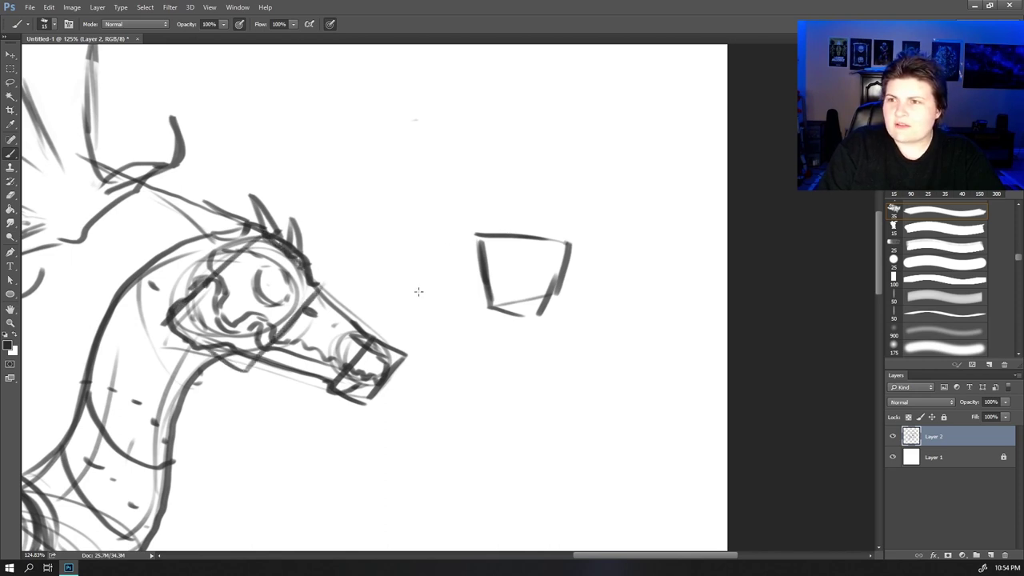
# - Draw a large trapezoid for the front-view head around the small muzzle, narrow at the top and wide at the jaw
pyautogui.moveTo(460, 180); pyautogui.dragTo(418, 289)
pyautogui.moveTo(458, 173)
pyautogui.mouseDown()
pyautogui.moveTo(565, 172)
pyautogui.moveTo(604, 298)
pyautogui.mouseUp()
pyautogui.moveTo(436, 307); pyautogui.dragTo(640, 312)
pyautogui.moveTo(640, 310); pyautogui.dragTo(621, 275)
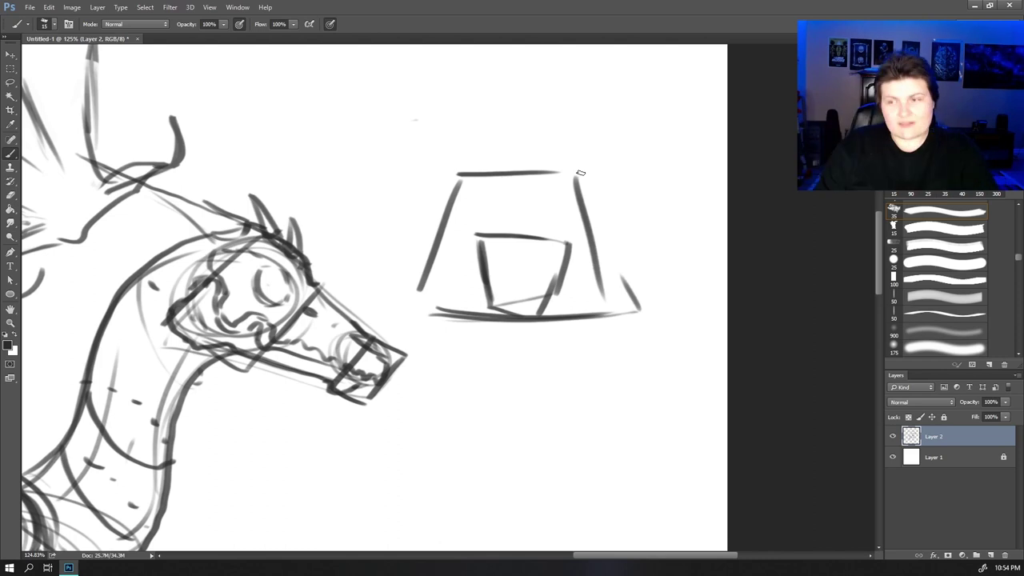
pyautogui.moveTo(452, 125); pyautogui.dragTo(416, 113)
pyautogui.moveTo(469, 245); pyautogui.dragTo(480, 274)
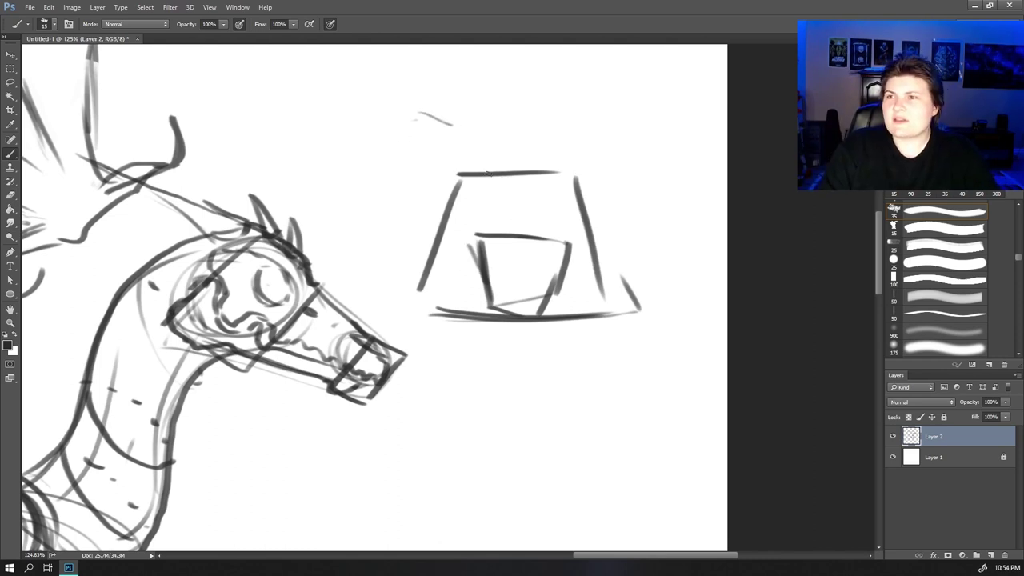
# - Add slanted brows, angular eyes and nostrils to the front-view head, and darken the matching ridge from brow to snout in profile
pyautogui.moveTo(461, 181)
pyautogui.mouseDown()
pyautogui.moveTo(498, 230)
pyautogui.moveTo(452, 189)
pyautogui.moveTo(546, 232)
pyautogui.moveTo(592, 171)
pyautogui.mouseUp()
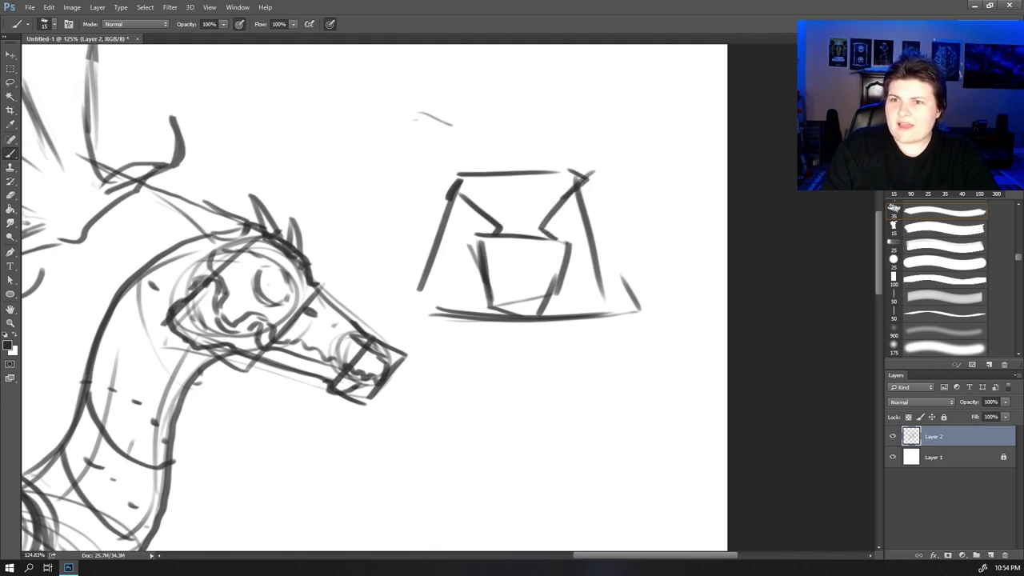
pyautogui.moveTo(251, 239); pyautogui.dragTo(360, 340)
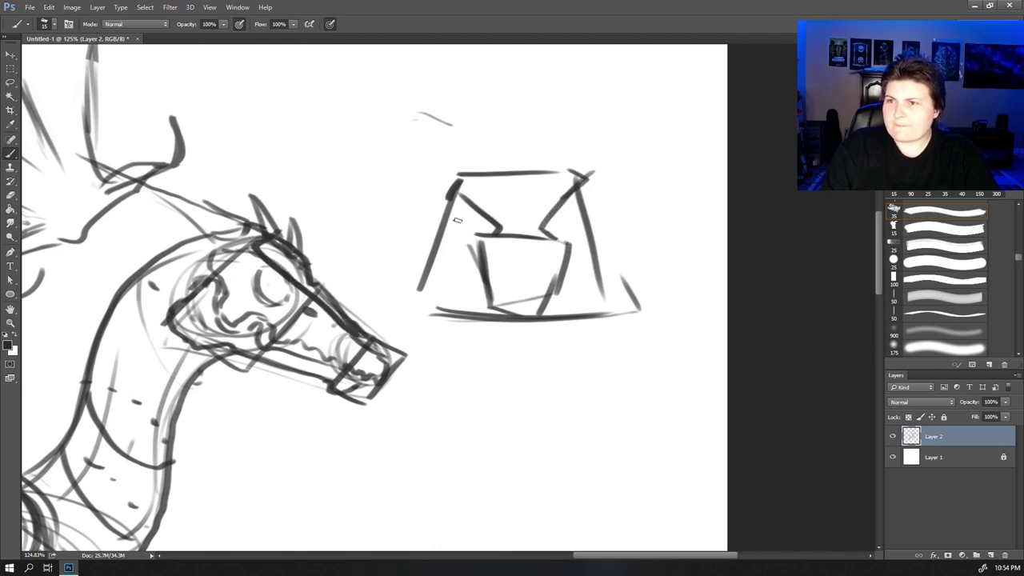
pyautogui.moveTo(468, 210)
pyautogui.mouseDown()
pyautogui.moveTo(450, 230)
pyautogui.moveTo(484, 239)
pyautogui.moveTo(472, 211)
pyautogui.mouseUp()
pyautogui.moveTo(570, 210)
pyautogui.mouseDown()
pyautogui.moveTo(580, 233)
pyautogui.moveTo(561, 241)
pyautogui.moveTo(551, 217)
pyautogui.mouseUp()
pyautogui.moveTo(494, 252); pyautogui.dragTo(488, 262)
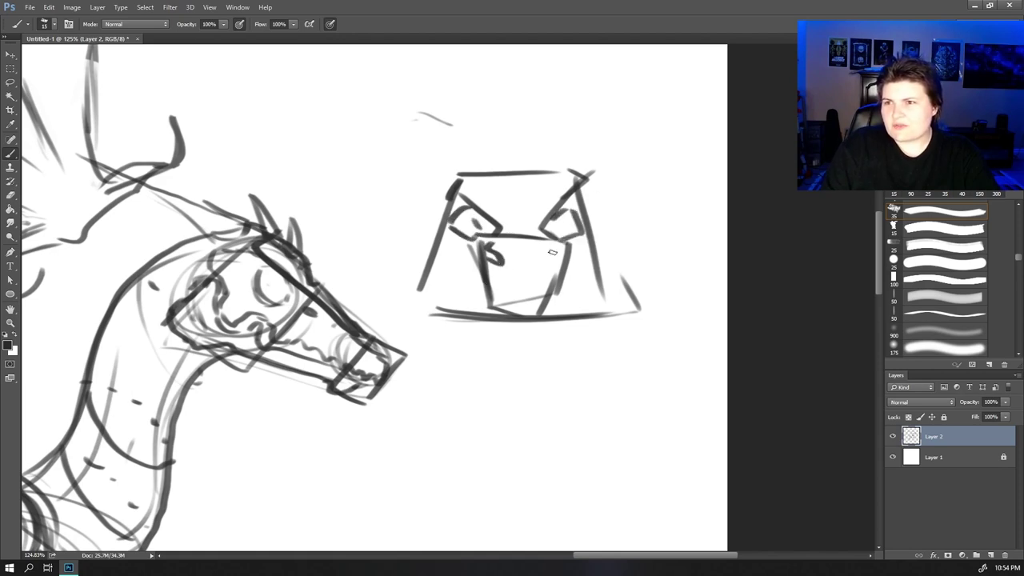
pyautogui.moveTo(555, 249)
pyautogui.mouseDown()
pyautogui.moveTo(544, 263)
pyautogui.moveTo(563, 290)
pyautogui.moveTo(560, 309)
pyautogui.mouseUp()
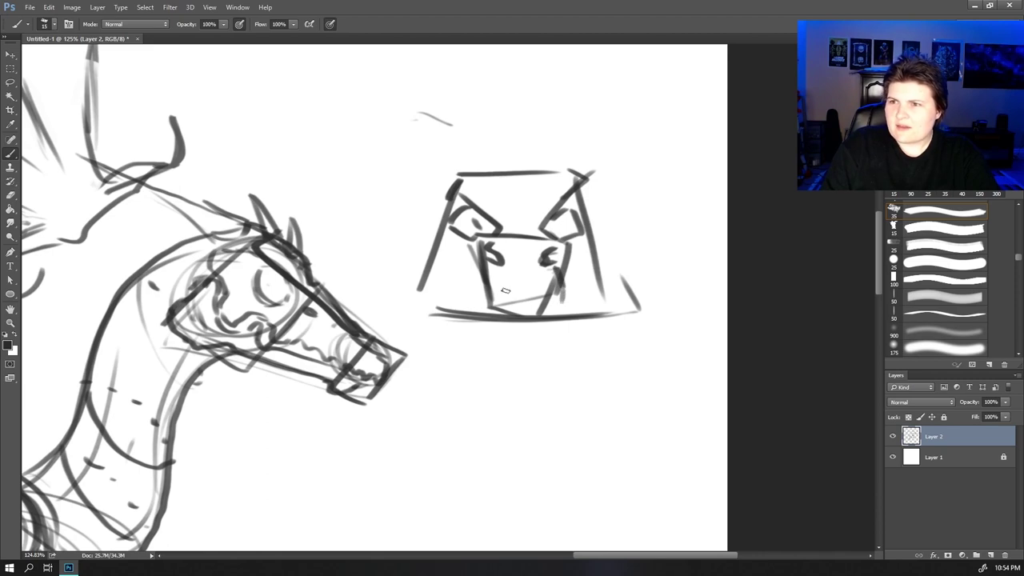
# - Draw a zigzag tooth line across the front-view face, and outline its cheeks and jaw with bumps and small spikes
pyautogui.moveTo(507, 283)
pyautogui.mouseDown()
pyautogui.moveTo(525, 303)
pyautogui.moveTo(547, 281)
pyautogui.moveTo(565, 290)
pyautogui.moveTo(590, 260)
pyautogui.mouseUp()
pyautogui.moveTo(507, 285)
pyautogui.mouseDown()
pyautogui.moveTo(482, 288)
pyautogui.moveTo(443, 275)
pyautogui.mouseUp()
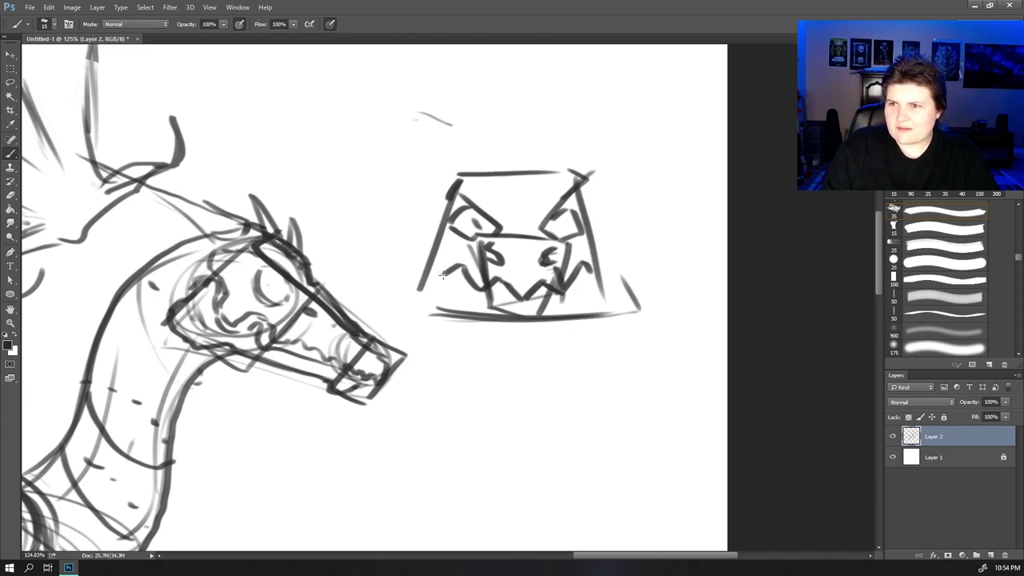
pyautogui.moveTo(444, 223)
pyautogui.mouseDown()
pyautogui.moveTo(440, 314)
pyautogui.moveTo(492, 314)
pyautogui.mouseUp()
pyautogui.moveTo(600, 223)
pyautogui.mouseDown()
pyautogui.moveTo(612, 298)
pyautogui.moveTo(534, 326)
pyautogui.moveTo(532, 317)
pyautogui.mouseUp()
pyautogui.moveTo(610, 289)
pyautogui.mouseDown()
pyautogui.moveTo(606, 325)
pyautogui.moveTo(589, 304)
pyautogui.mouseUp()
pyautogui.moveTo(428, 294); pyautogui.dragTo(422, 324)
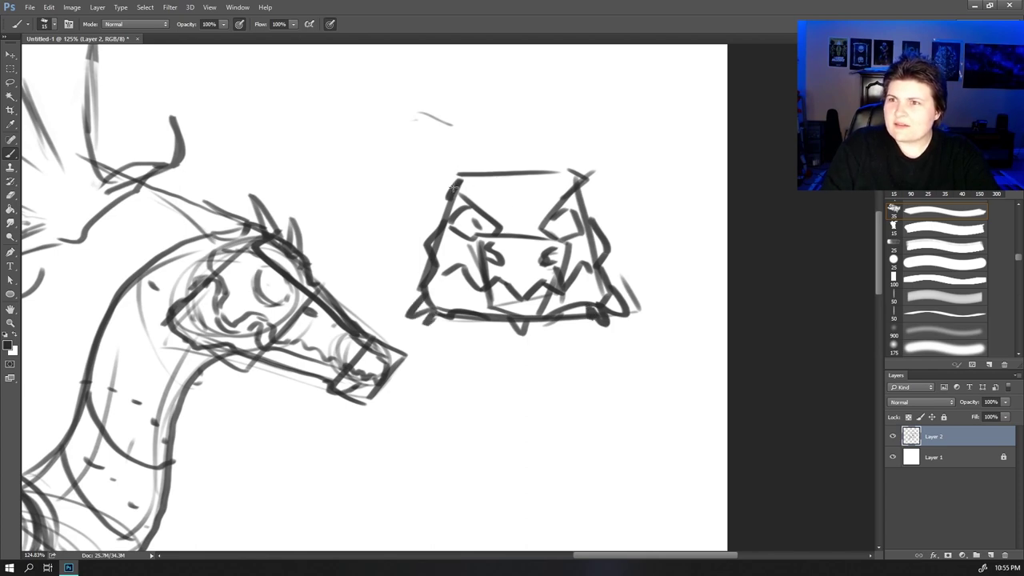
# - Darken the profile head's swept-back horn, and sketch a tall ringed horn and a small foreshortened one between the two heads
pyautogui.moveTo(72, 154); pyautogui.dragTo(179, 200)
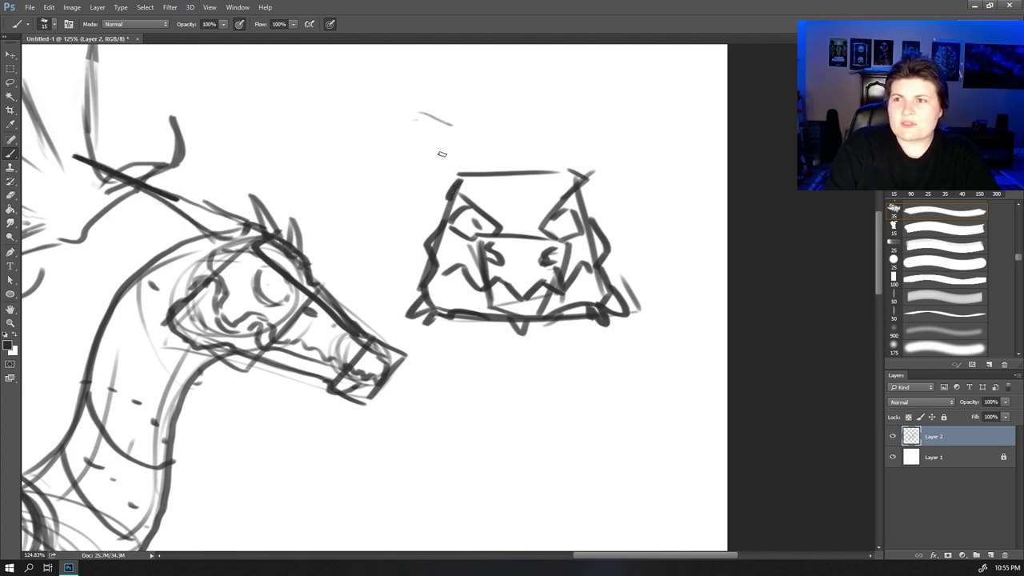
pyautogui.moveTo(356, 231)
pyautogui.mouseDown()
pyautogui.moveTo(342, 124)
pyautogui.moveTo(353, 238)
pyautogui.moveTo(372, 229)
pyautogui.moveTo(341, 89)
pyautogui.moveTo(366, 191)
pyautogui.mouseUp()
pyautogui.moveTo(342, 171)
pyautogui.mouseDown()
pyautogui.moveTo(370, 165)
pyautogui.moveTo(365, 148)
pyautogui.mouseUp()
pyautogui.moveTo(340, 139); pyautogui.dragTo(362, 131)
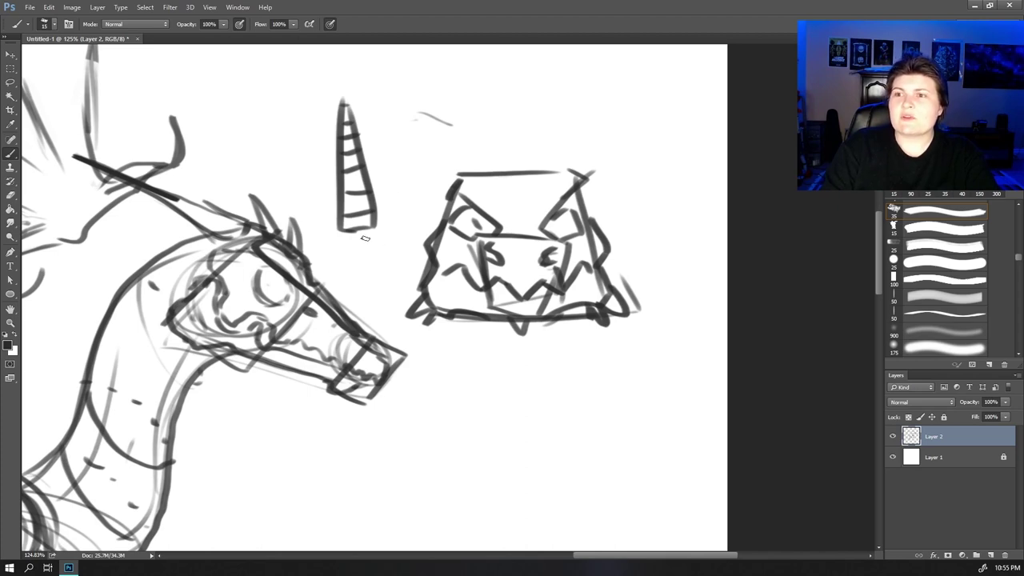
pyautogui.moveTo(362, 240); pyautogui.dragTo(406, 226)
pyautogui.moveTo(424, 176)
pyautogui.mouseDown()
pyautogui.moveTo(416, 196)
pyautogui.moveTo(399, 191)
pyautogui.moveTo(404, 146)
pyautogui.moveTo(429, 177)
pyautogui.moveTo(396, 178)
pyautogui.moveTo(415, 154)
pyautogui.mouseUp()
# - Add a pointed horn at each upper corner of the front-view head, a dark central spike, and a slit pupil in one eye
pyautogui.moveTo(462, 182); pyautogui.dragTo(480, 130)
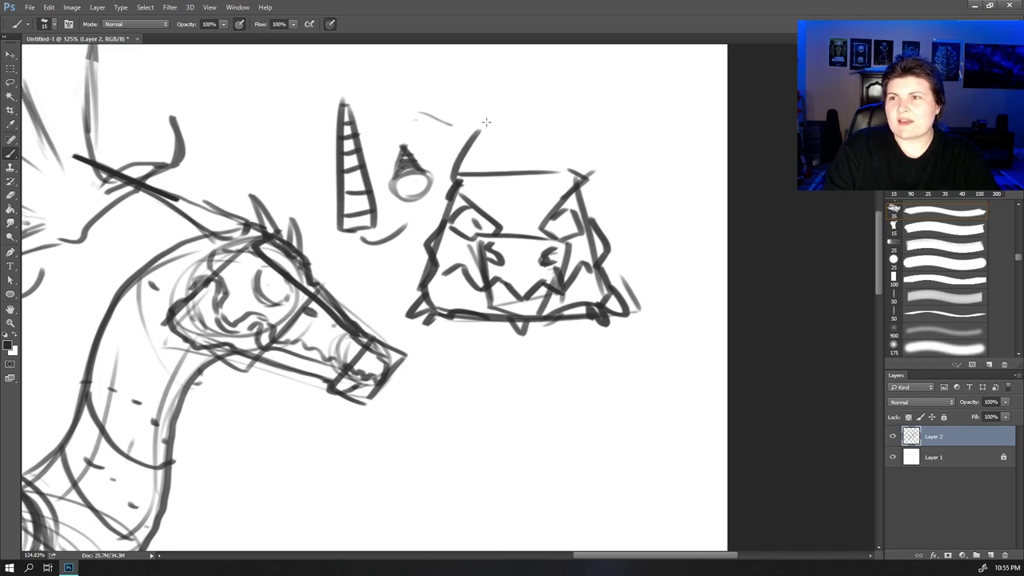
pyautogui.moveTo(489, 171); pyautogui.dragTo(482, 130)
pyautogui.moveTo(584, 184); pyautogui.dragTo(555, 132)
pyautogui.moveTo(545, 170); pyautogui.dragTo(556, 139)
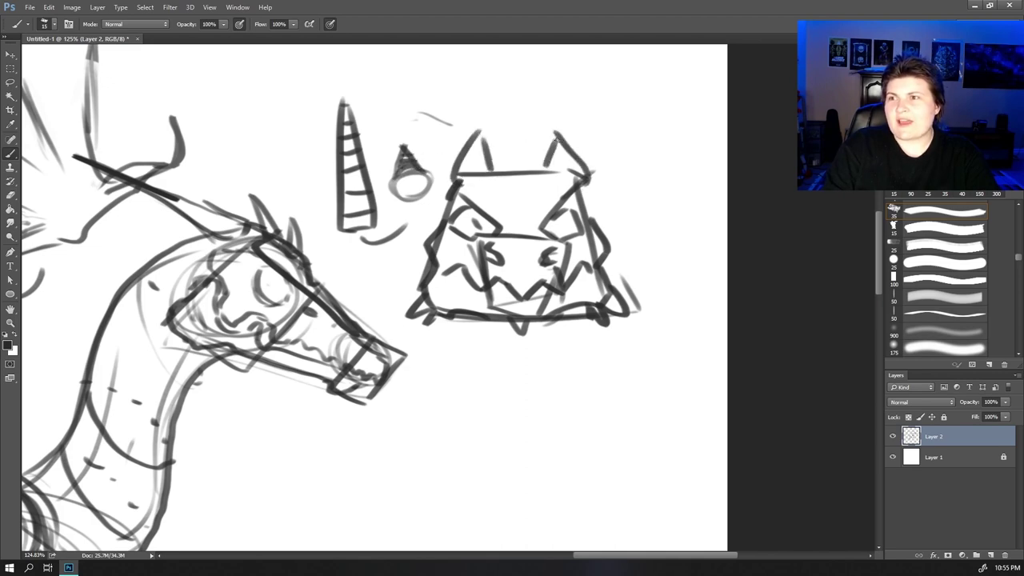
pyautogui.moveTo(515, 176)
pyautogui.mouseDown()
pyautogui.moveTo(518, 141)
pyautogui.moveTo(520, 194)
pyautogui.mouseUp()
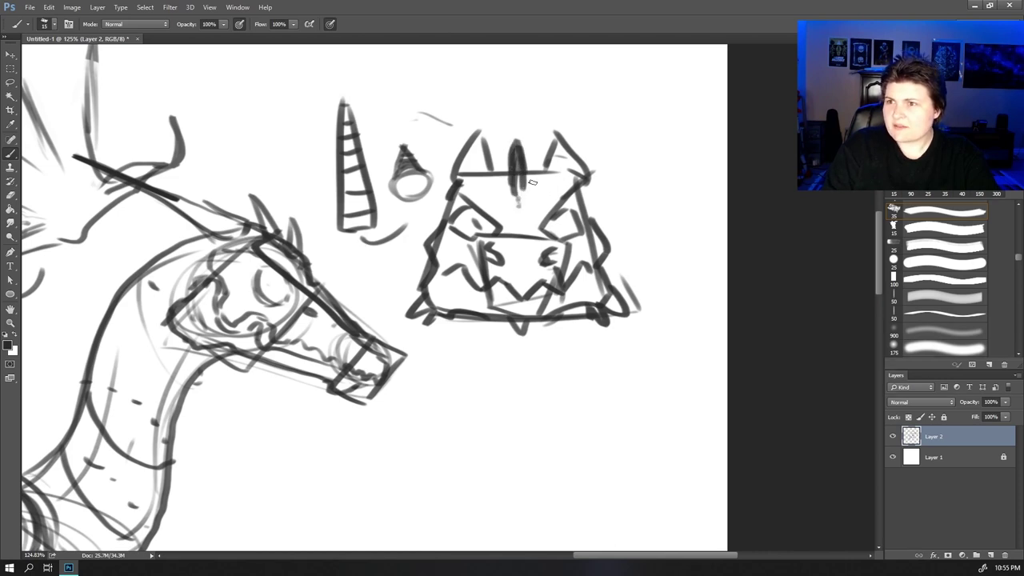
pyautogui.moveTo(466, 217); pyautogui.dragTo(467, 241)
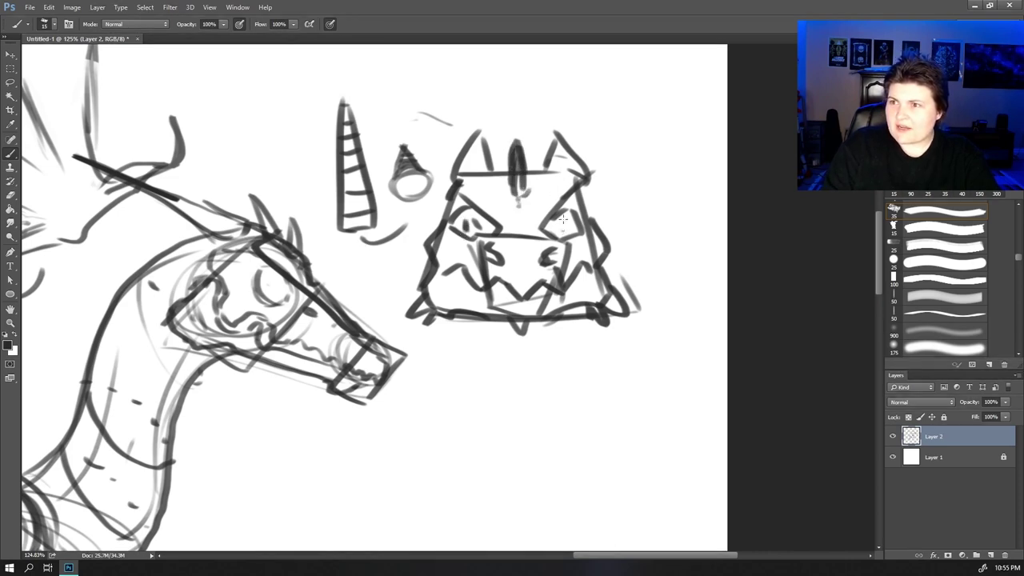
# - Complete the second slit pupil, and draw a long neck with a rounded base and shoulder curves below the front-view head
pyautogui.moveTo(564, 217); pyautogui.dragTo(565, 237)
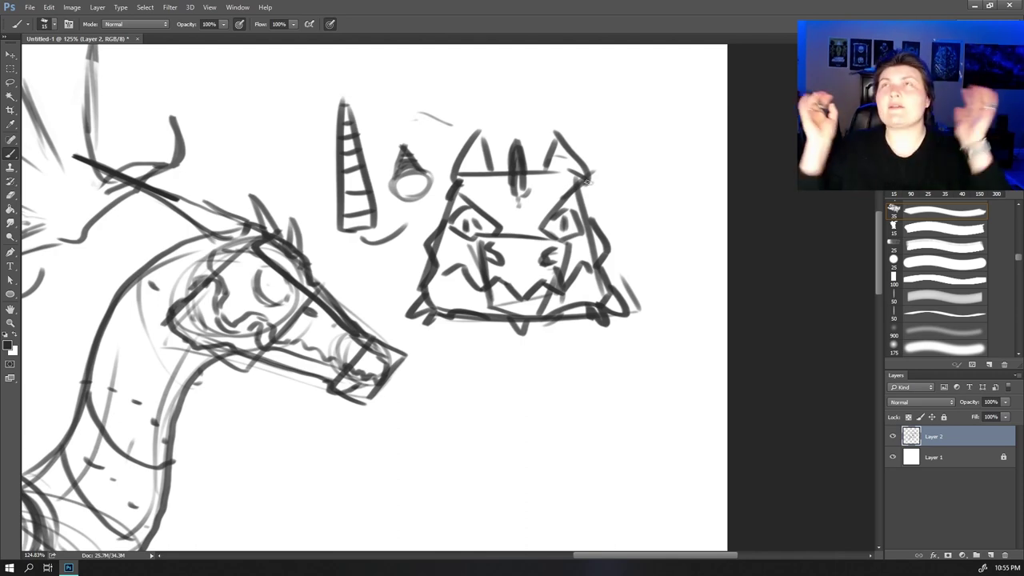
pyautogui.scroll(-3, 487, 302)
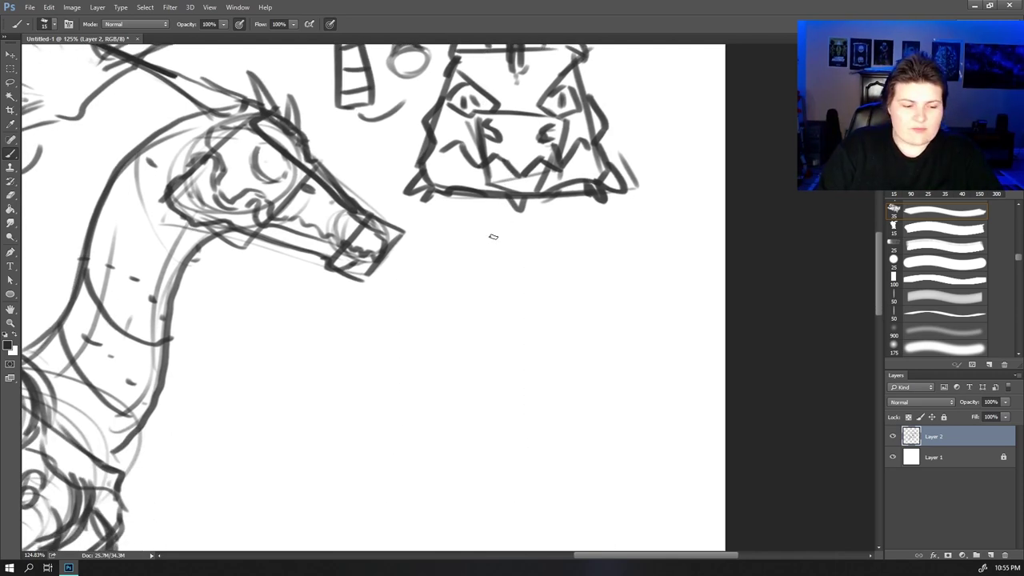
pyautogui.press('z')
pyautogui.moveTo(479, 269)
pyautogui.mouseDown()
pyautogui.moveTo(468, 325)
pyautogui.moveTo(475, 308)
pyautogui.mouseUp()
pyautogui.press('b')
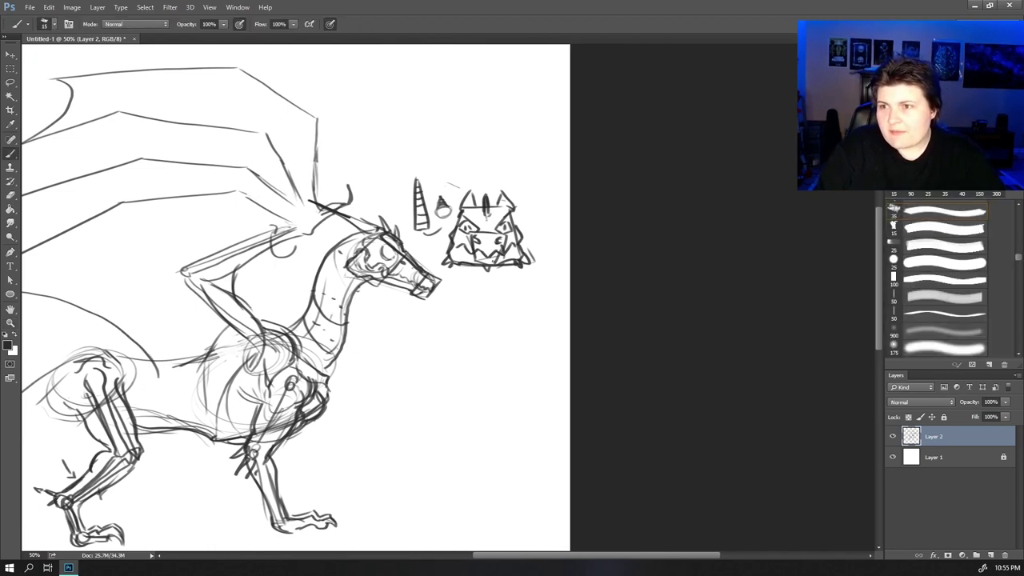
pyautogui.moveTo(458, 262)
pyautogui.mouseDown()
pyautogui.moveTo(515, 258)
pyautogui.moveTo(485, 265)
pyautogui.moveTo(461, 296)
pyautogui.moveTo(452, 379)
pyautogui.mouseUp()
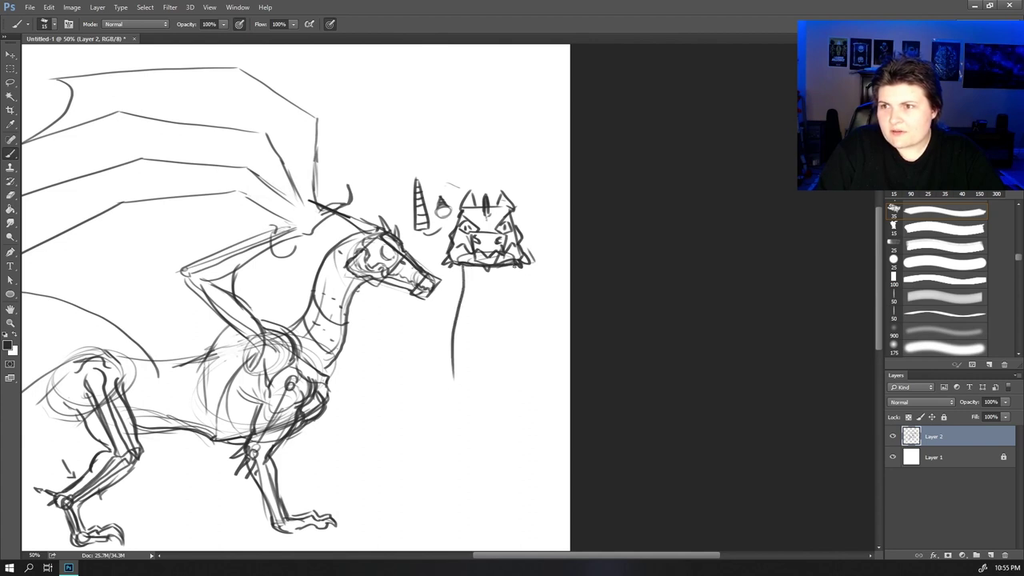
pyautogui.moveTo(514, 267)
pyautogui.mouseDown()
pyautogui.moveTo(517, 375)
pyautogui.moveTo(458, 395)
pyautogui.moveTo(511, 390)
pyautogui.moveTo(453, 378)
pyautogui.mouseUp()
pyautogui.moveTo(447, 340)
pyautogui.mouseDown()
pyautogui.moveTo(420, 332)
pyautogui.moveTo(417, 376)
pyautogui.mouseUp()
pyautogui.moveTo(518, 346)
pyautogui.mouseDown()
pyautogui.moveTo(541, 344)
pyautogui.moveTo(538, 381)
pyautogui.moveTo(494, 306)
pyautogui.mouseUp()
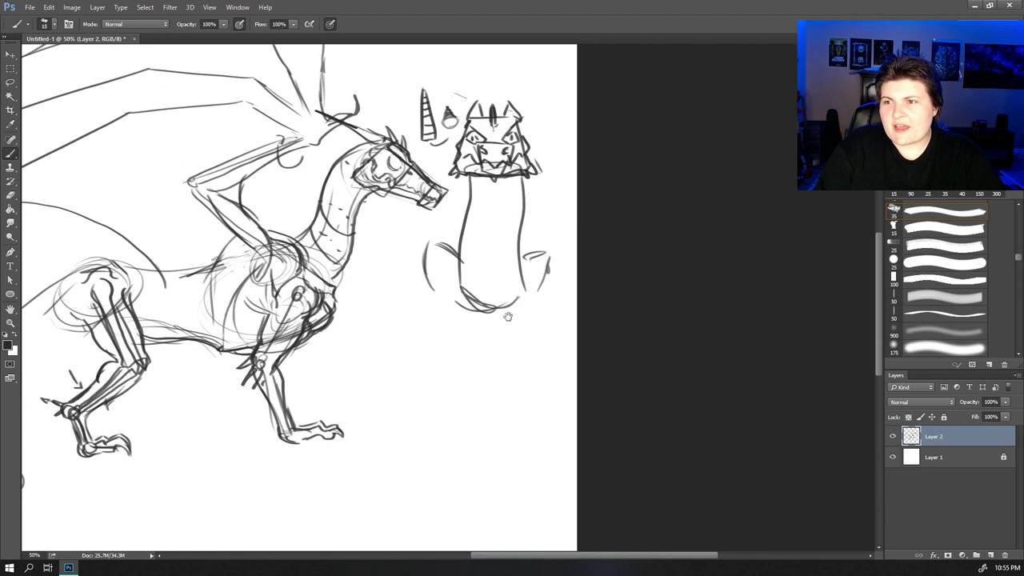
# - Sketch the front-view chest with curved pectorals and a centre line, and outline the shoulders and upper forelegs
pyautogui.moveTo(445, 334)
pyautogui.mouseDown()
pyautogui.moveTo(448, 359)
pyautogui.moveTo(479, 376)
pyautogui.mouseUp()
pyautogui.moveTo(534, 339); pyautogui.dragTo(512, 372)
pyautogui.moveTo(496, 354); pyautogui.dragTo(494, 361)
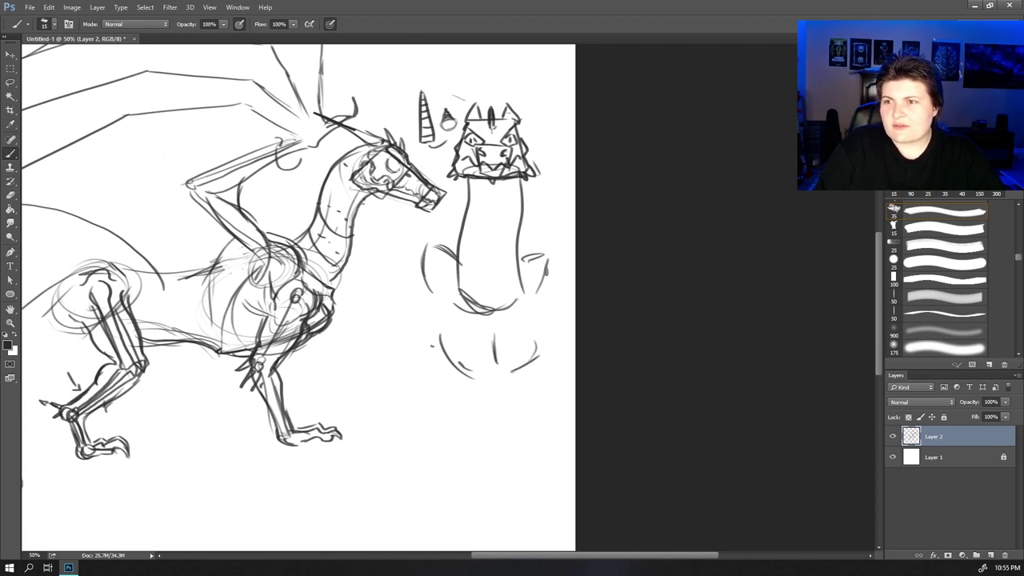
pyautogui.moveTo(436, 302)
pyautogui.mouseDown()
pyautogui.moveTo(419, 334)
pyautogui.moveTo(431, 353)
pyautogui.mouseUp()
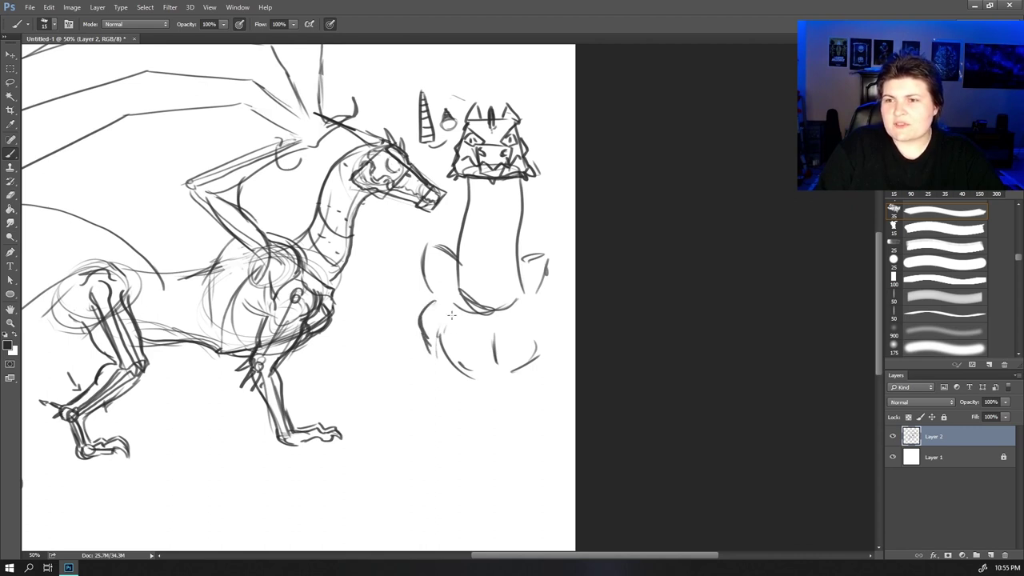
pyautogui.moveTo(547, 327); pyautogui.dragTo(538, 347)
pyautogui.moveTo(425, 354); pyautogui.dragTo(436, 400)
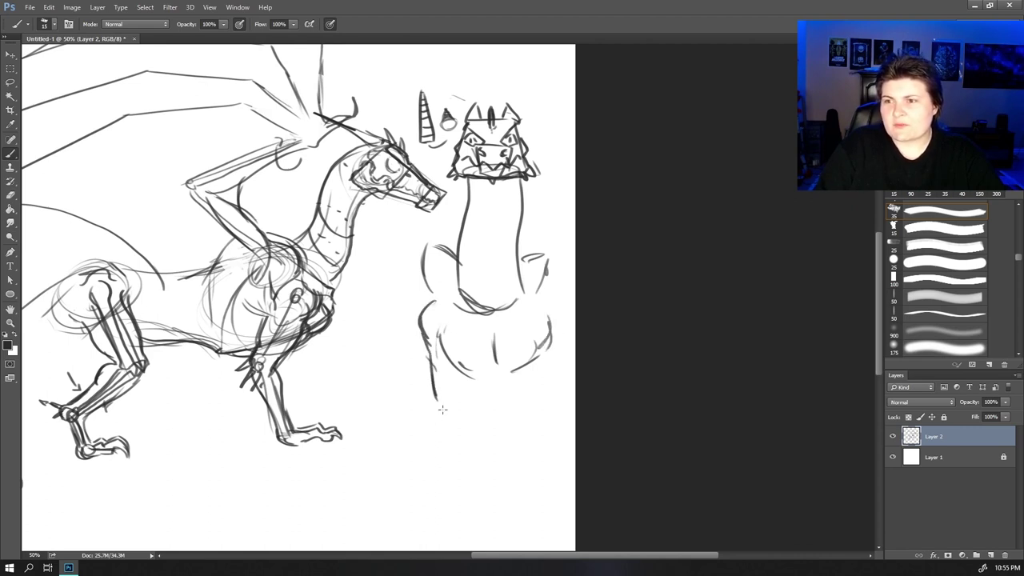
pyautogui.moveTo(546, 347)
pyautogui.mouseDown()
pyautogui.moveTo(532, 412)
pyautogui.moveTo(523, 359)
pyautogui.mouseUp()
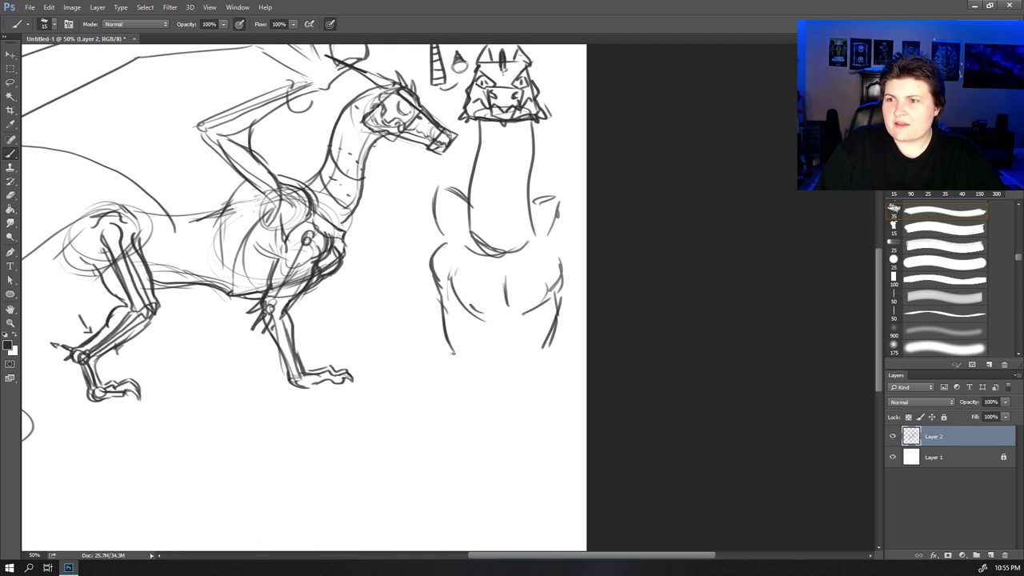
# - Draw the front-view dragon's two lower forelegs and finish them with clawed feet
pyautogui.moveTo(445, 349)
pyautogui.mouseDown()
pyautogui.moveTo(453, 436)
pyautogui.moveTo(481, 364)
pyautogui.mouseUp()
pyautogui.moveTo(552, 351); pyautogui.dragTo(550, 414)
pyautogui.rightClick(554, 396)
pyautogui.moveTo(547, 430)
pyautogui.mouseDown()
pyautogui.moveTo(548, 400)
pyautogui.moveTo(538, 402)
pyautogui.moveTo(525, 366)
pyautogui.moveTo(531, 416)
pyautogui.mouseUp()
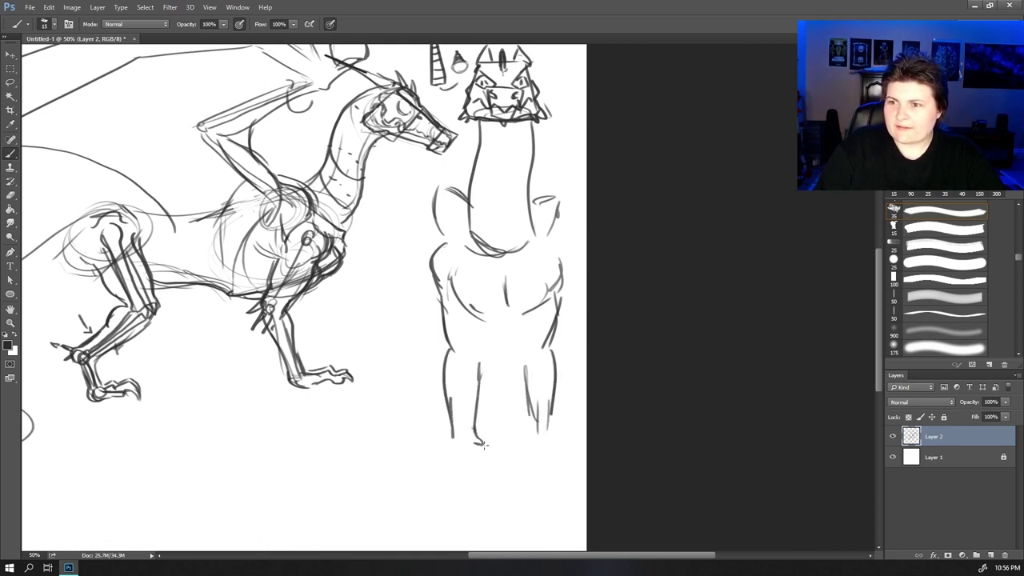
pyautogui.moveTo(436, 439)
pyautogui.mouseDown()
pyautogui.moveTo(449, 463)
pyautogui.moveTo(498, 448)
pyautogui.mouseUp()
pyautogui.moveTo(547, 429); pyautogui.dragTo(551, 464)
# - Reinforce the front-view chest muscles with curved lines and mark the underside of the chest between the forelegs
pyautogui.moveTo(550, 264)
pyautogui.mouseDown()
pyautogui.moveTo(505, 359)
pyautogui.moveTo(506, 337)
pyautogui.mouseUp()
pyautogui.moveTo(456, 394)
pyautogui.mouseDown()
pyautogui.moveTo(452, 368)
pyautogui.moveTo(496, 369)
pyautogui.mouseUp()
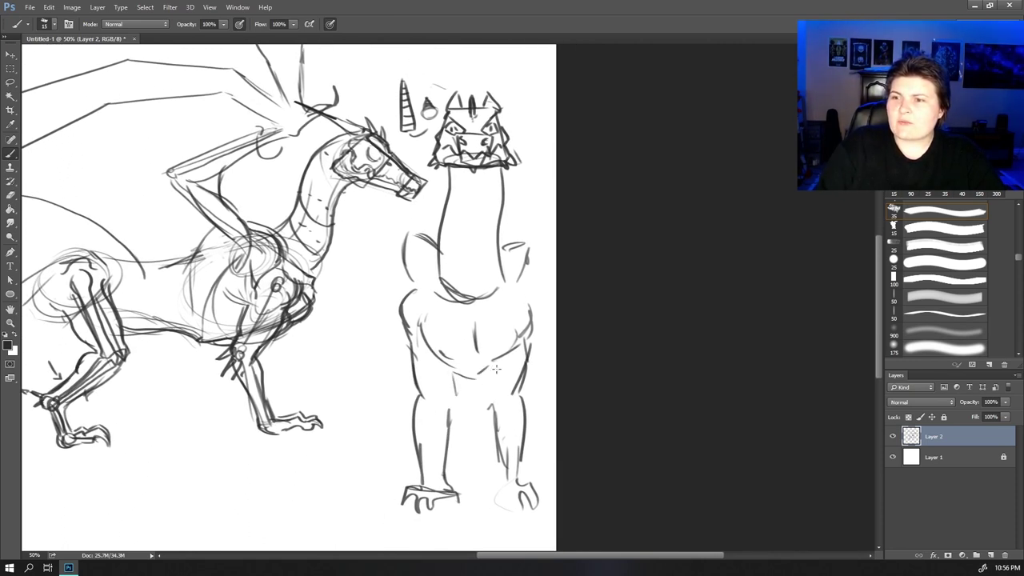
pyautogui.moveTo(430, 359); pyautogui.dragTo(492, 374)
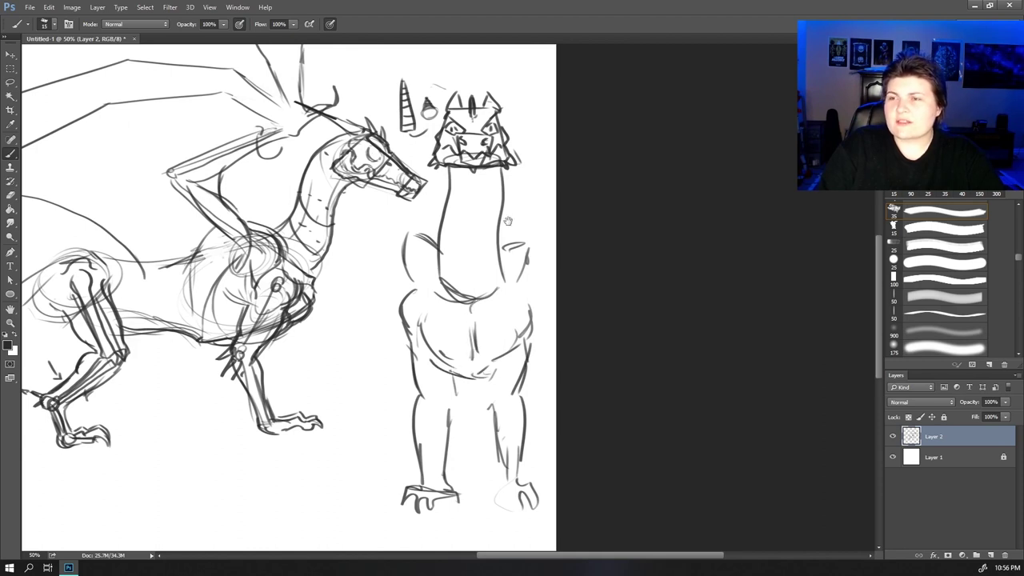
# - Add a throat band with a column of V-shaped plates down the front-view neck
pyautogui.moveTo(503, 191)
pyautogui.mouseDown()
pyautogui.moveTo(498, 227)
pyautogui.moveTo(449, 300)
pyautogui.mouseUp()
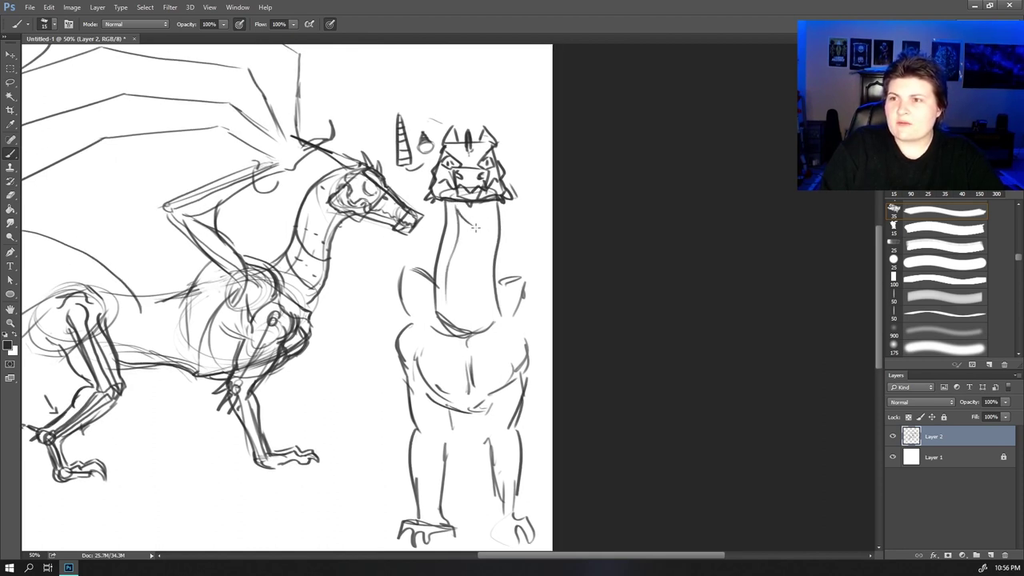
pyautogui.moveTo(475, 228); pyautogui.dragTo(489, 212)
pyautogui.moveTo(455, 234)
pyautogui.mouseDown()
pyautogui.moveTo(470, 247)
pyautogui.moveTo(486, 238)
pyautogui.mouseUp()
pyautogui.moveTo(456, 252)
pyautogui.mouseDown()
pyautogui.moveTo(484, 256)
pyautogui.moveTo(480, 298)
pyautogui.mouseUp()
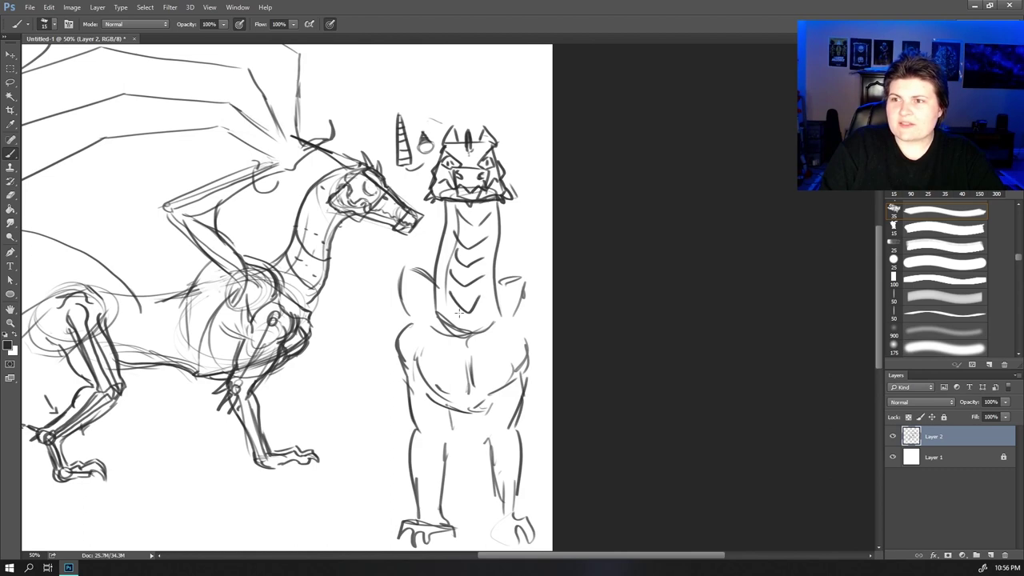
# - Trace the profile head's construction in teal: a cranium box, a snout box and the lines connecting them
pyautogui.moveTo(490, 244); pyautogui.dragTo(485, 342)
pyautogui.press('z')
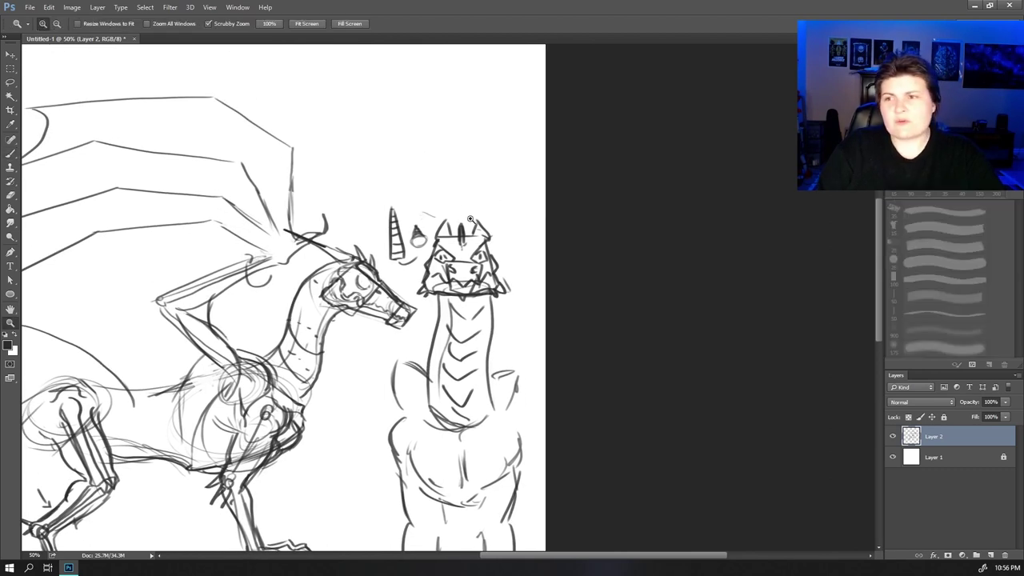
pyautogui.moveTo(435, 201)
pyautogui.mouseDown()
pyautogui.moveTo(439, 240)
pyautogui.moveTo(472, 235)
pyautogui.mouseUp()
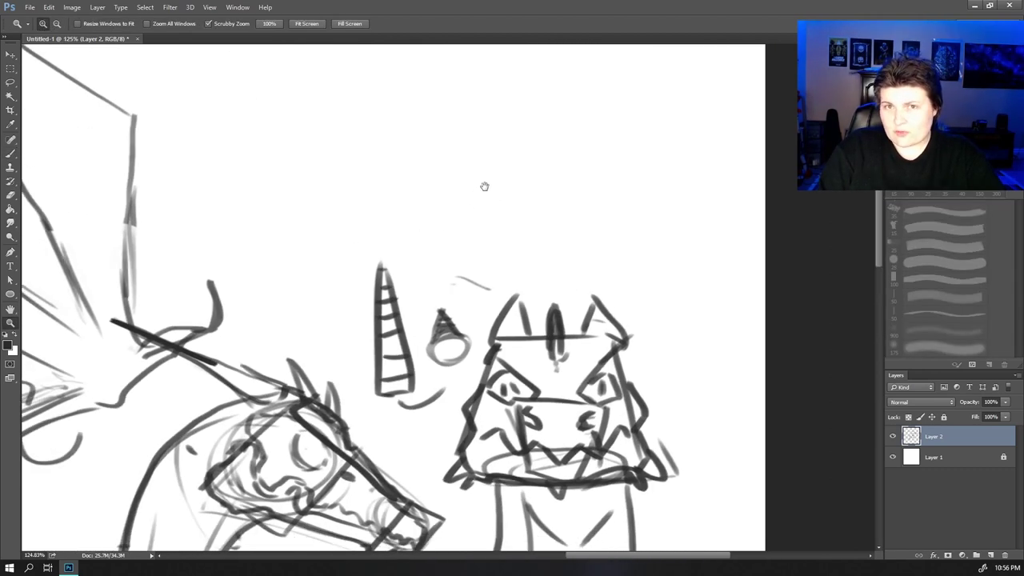
pyautogui.moveTo(484, 185)
pyautogui.mouseDown()
pyautogui.moveTo(474, 288)
pyautogui.moveTo(491, 296)
pyautogui.moveTo(485, 334)
pyautogui.moveTo(553, 120)
pyautogui.moveTo(532, 87)
pyautogui.mouseUp()
pyautogui.press('b')
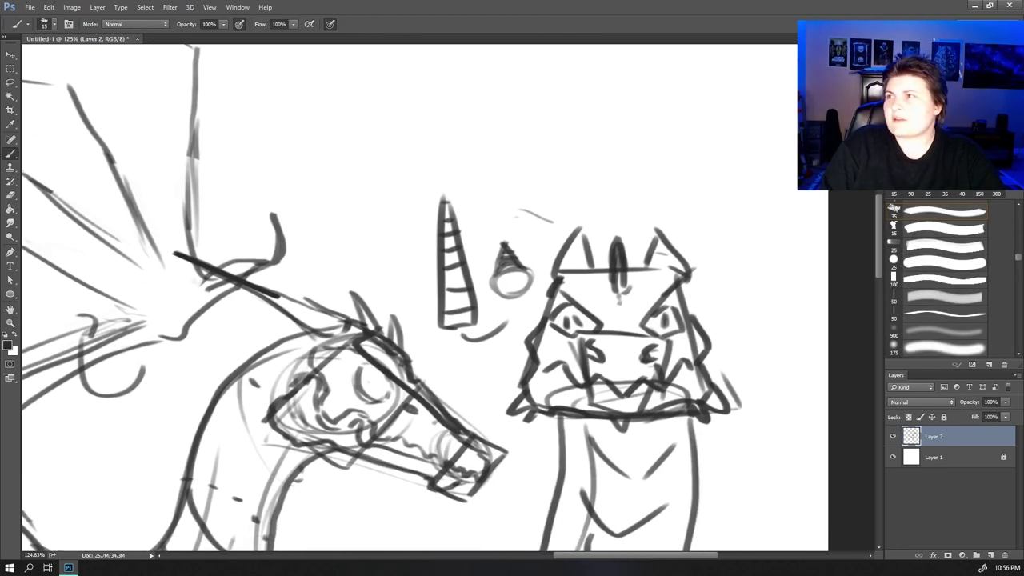
pyautogui.moveTo(721, 221); pyautogui.dragTo(743, 184)
pyautogui.moveTo(285, 378)
pyautogui.mouseDown()
pyautogui.moveTo(370, 296)
pyautogui.moveTo(436, 340)
pyautogui.moveTo(364, 424)
pyautogui.moveTo(281, 378)
pyautogui.mouseUp()
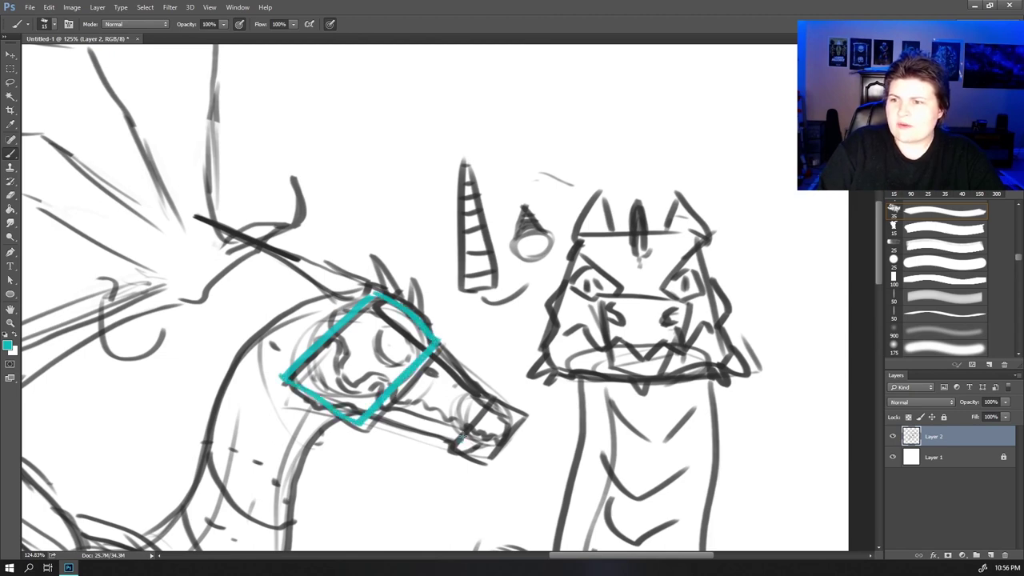
pyautogui.moveTo(461, 439)
pyautogui.mouseDown()
pyautogui.moveTo(524, 415)
pyautogui.moveTo(461, 445)
pyautogui.mouseUp()
pyautogui.moveTo(494, 390); pyautogui.dragTo(439, 346)
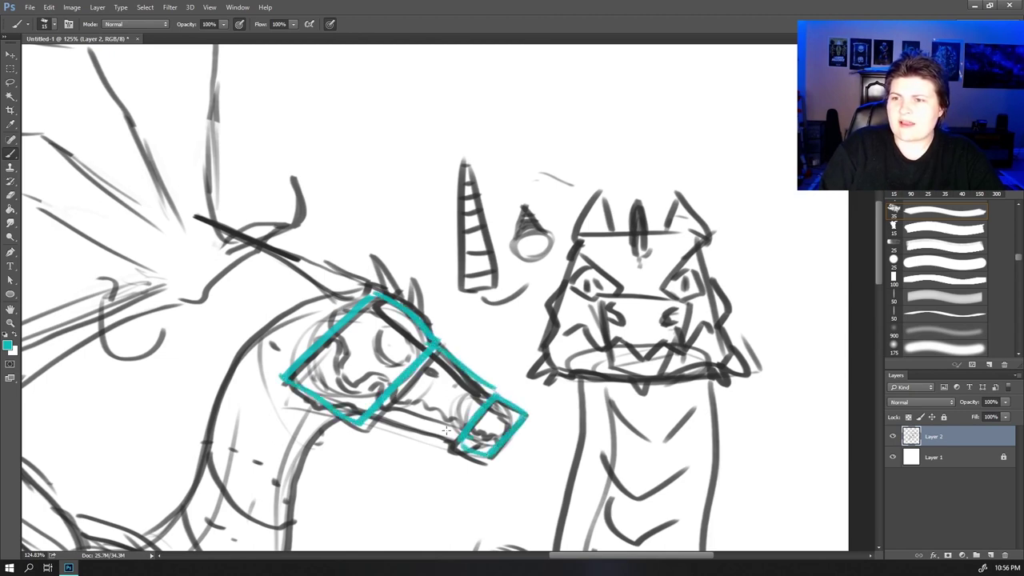
pyautogui.moveTo(460, 437); pyautogui.dragTo(378, 403)
# - Trace the front-view head's matching construction in teal: outer trapezoid, inner snout box, and lines joining their corners
pyautogui.moveTo(632, 337); pyautogui.dragTo(491, 340)
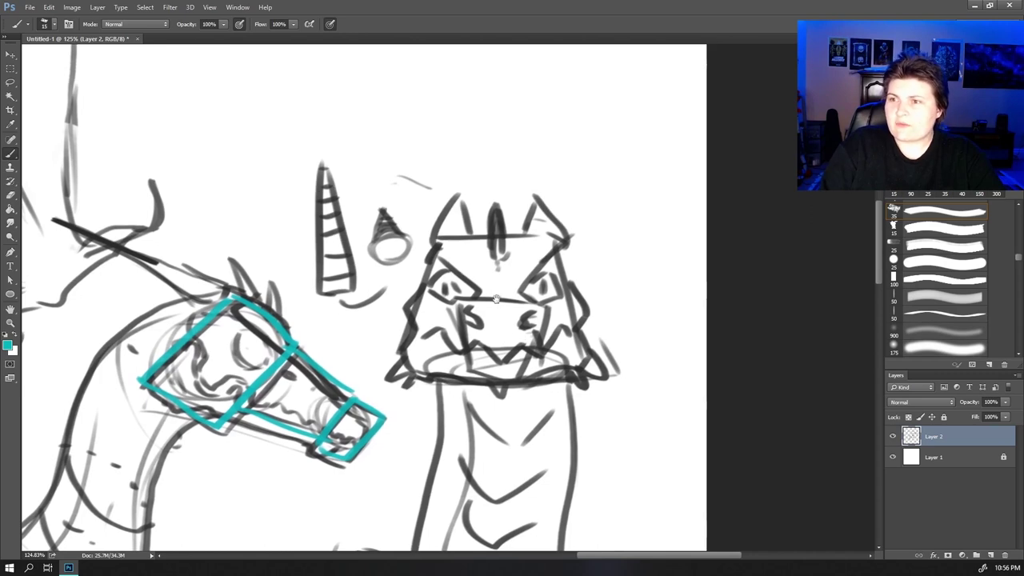
pyautogui.moveTo(457, 307)
pyautogui.mouseDown()
pyautogui.moveTo(528, 311)
pyautogui.moveTo(522, 372)
pyautogui.moveTo(460, 311)
pyautogui.mouseUp()
pyautogui.moveTo(410, 366)
pyautogui.mouseDown()
pyautogui.moveTo(429, 301)
pyautogui.moveTo(544, 248)
pyautogui.moveTo(581, 366)
pyautogui.mouseUp()
pyautogui.moveTo(440, 254)
pyautogui.mouseDown()
pyautogui.moveTo(479, 305)
pyautogui.moveTo(547, 256)
pyautogui.mouseUp()
pyautogui.moveTo(585, 368); pyautogui.dragTo(534, 352)
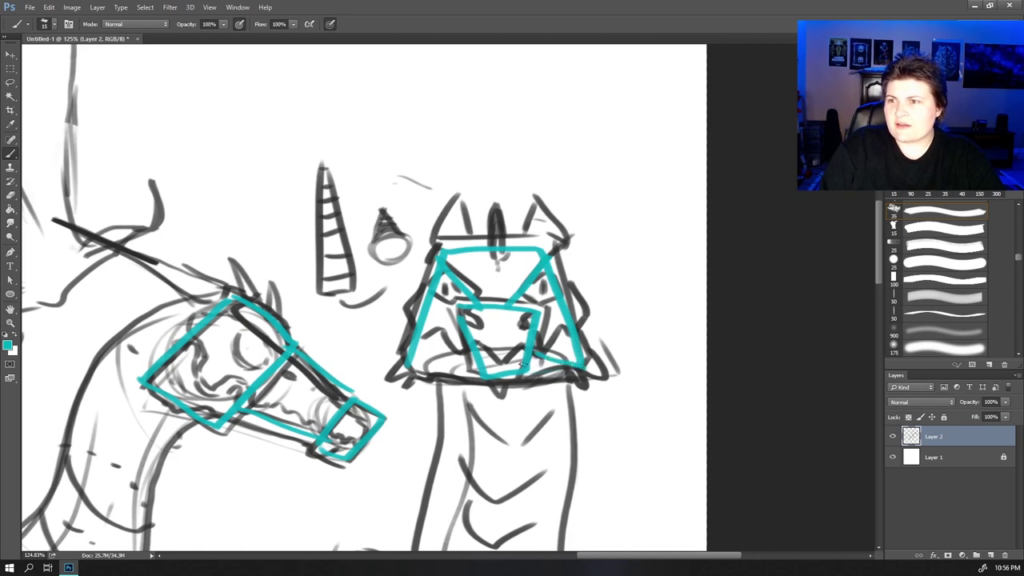
pyautogui.moveTo(416, 372); pyautogui.dragTo(477, 347)
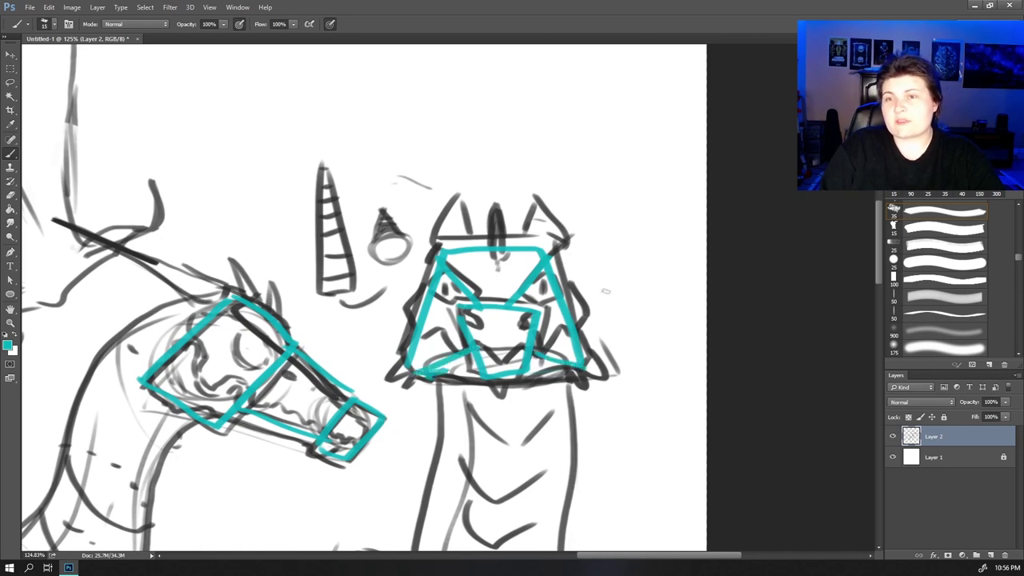
# - Restore black as the drawing colour and sketch a tilted three-dimensional cranium box in the blank area above the heads
pyautogui.press('d')
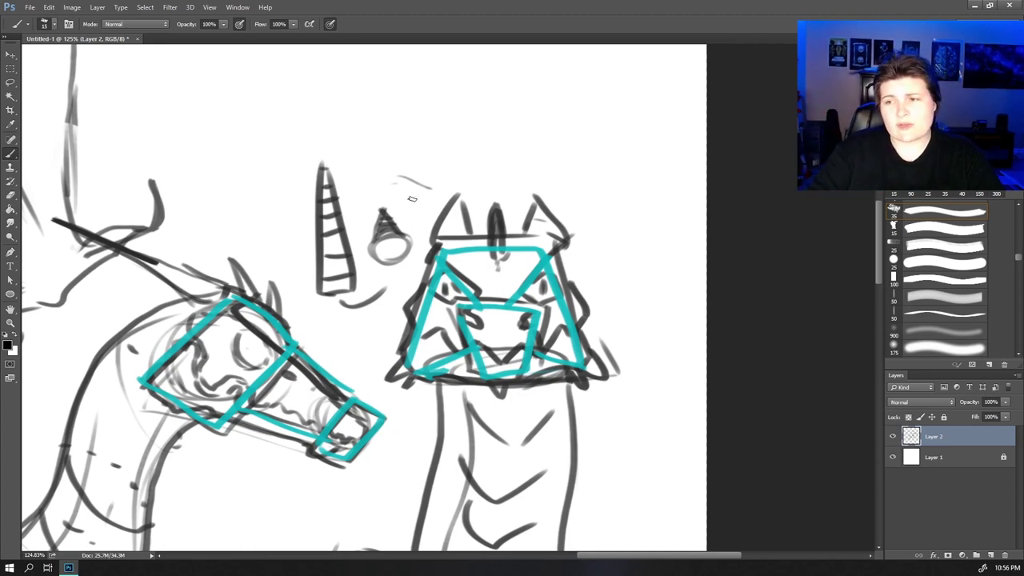
pyautogui.moveTo(402, 178)
pyautogui.mouseDown()
pyautogui.moveTo(446, 211)
pyautogui.moveTo(540, 339)
pyautogui.moveTo(519, 419)
pyautogui.mouseUp()
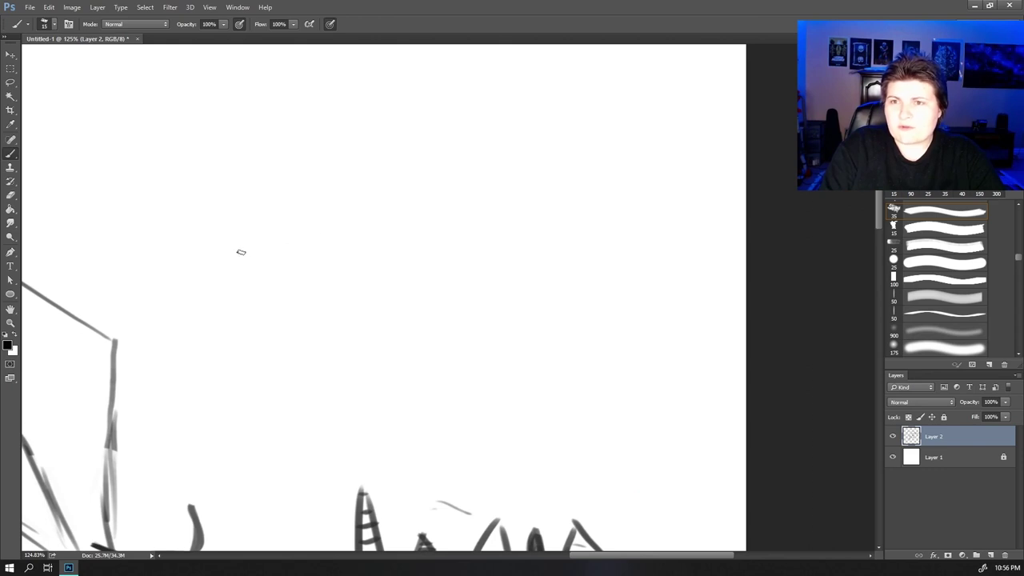
pyautogui.moveTo(235, 257)
pyautogui.mouseDown()
pyautogui.moveTo(266, 191)
pyautogui.moveTo(346, 220)
pyautogui.moveTo(280, 304)
pyautogui.moveTo(324, 256)
pyautogui.mouseUp()
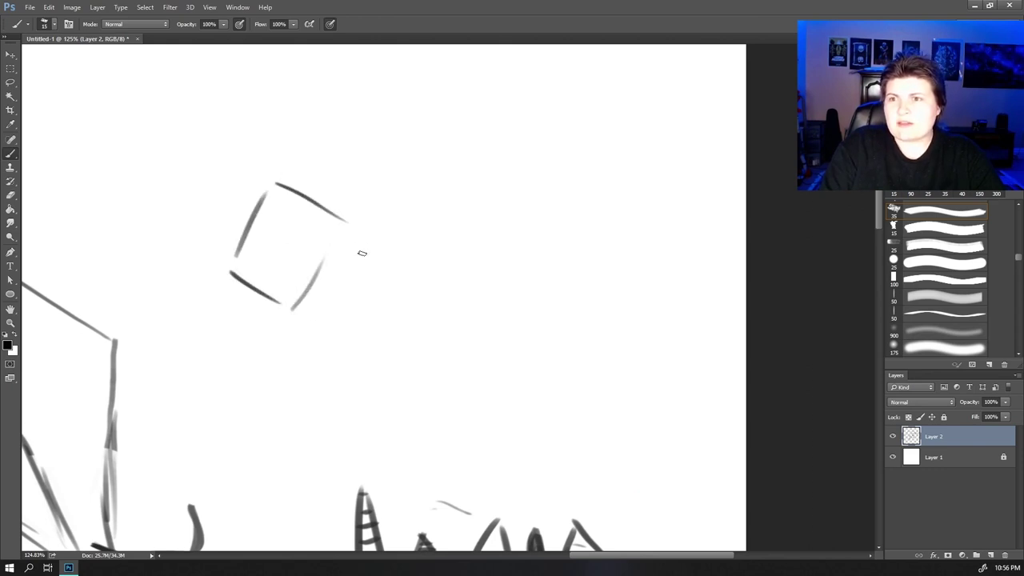
pyautogui.moveTo(305, 305); pyautogui.dragTo(399, 285)
pyautogui.moveTo(346, 226)
pyautogui.mouseDown()
pyautogui.moveTo(384, 221)
pyautogui.moveTo(360, 176)
pyautogui.mouseUp()
pyautogui.moveTo(268, 178); pyautogui.dragTo(358, 166)
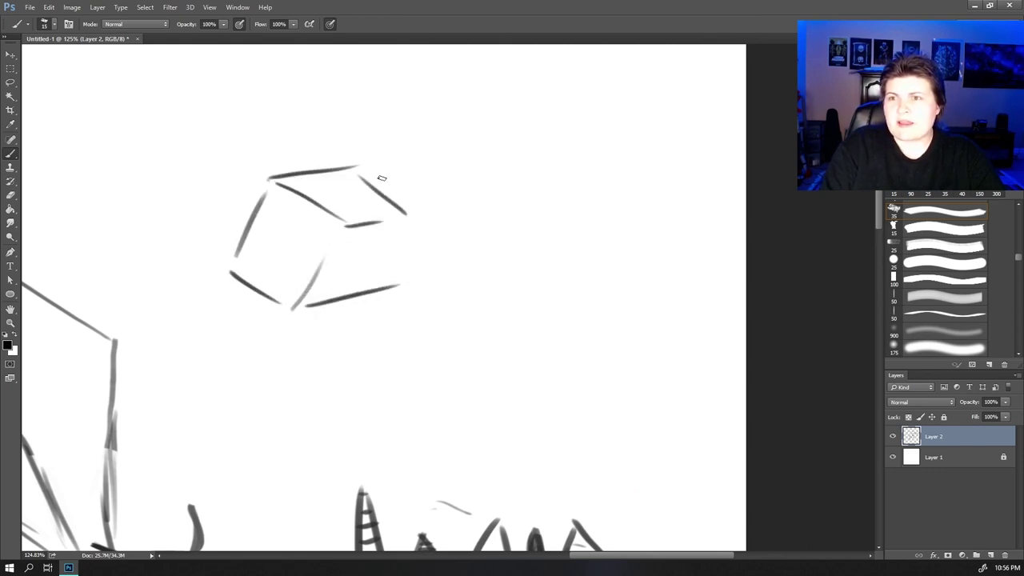
pyautogui.moveTo(387, 289); pyautogui.dragTo(419, 221)
# - Draw a thick curved neck line descending beneath the tilted box
pyautogui.moveTo(383, 337); pyautogui.dragTo(464, 171)
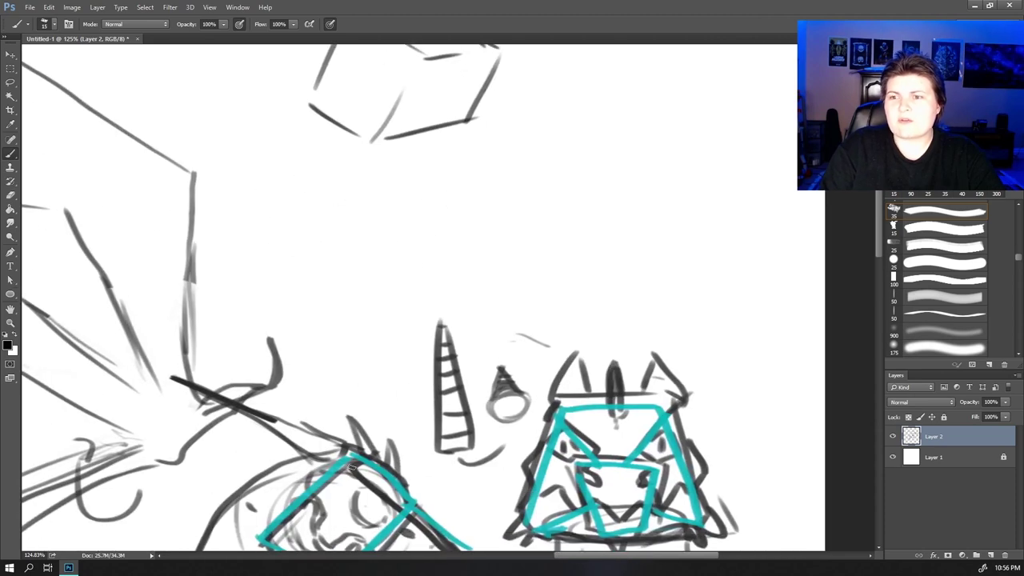
pyautogui.moveTo(395, 483); pyautogui.dragTo(332, 524)
pyautogui.moveTo(342, 448); pyautogui.dragTo(358, 223)
pyautogui.moveTo(326, 399)
pyautogui.mouseDown()
pyautogui.moveTo(316, 413)
pyautogui.moveTo(302, 322)
pyautogui.mouseUp()
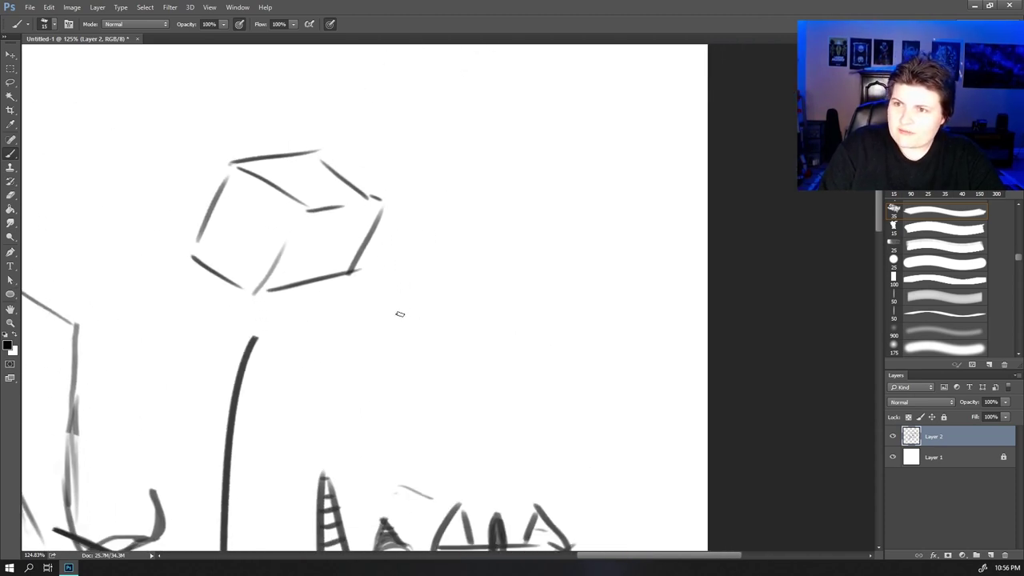
# - Sketch a smaller three-dimensional snout box diagonally below the large tilted box
pyautogui.moveTo(393, 290)
pyautogui.mouseDown()
pyautogui.moveTo(393, 326)
pyautogui.moveTo(429, 334)
pyautogui.moveTo(430, 307)
pyautogui.moveTo(478, 304)
pyautogui.moveTo(464, 285)
pyautogui.moveTo(480, 304)
pyautogui.moveTo(456, 368)
pyautogui.mouseUp()
pyautogui.moveTo(460, 366); pyautogui.dragTo(432, 367)
pyautogui.moveTo(430, 324); pyautogui.dragTo(430, 369)
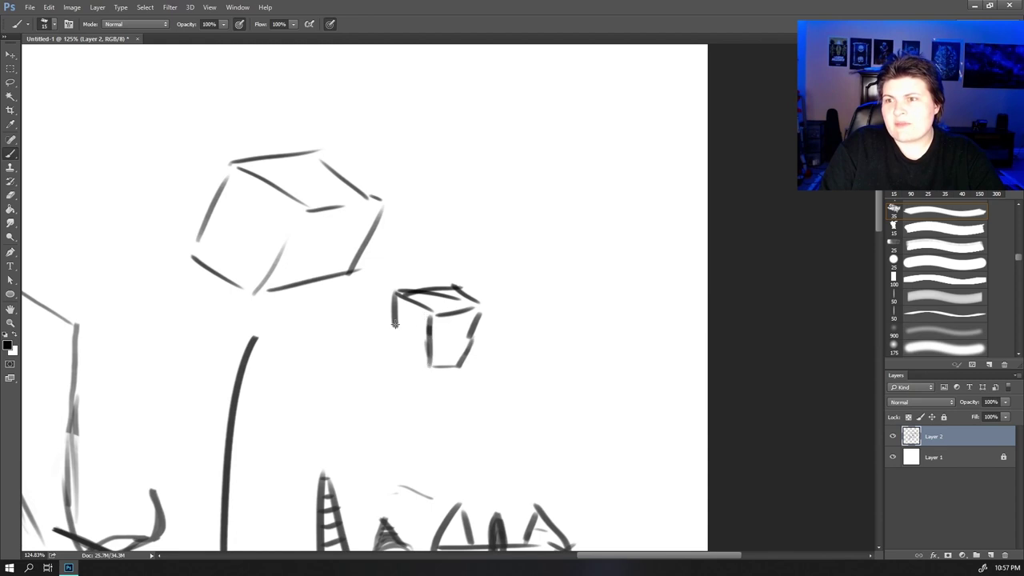
pyautogui.moveTo(394, 320); pyautogui.dragTo(395, 360)
pyautogui.moveTo(397, 357); pyautogui.dragTo(432, 366)
pyautogui.moveTo(512, 307); pyautogui.dragTo(480, 367)
pyautogui.moveTo(353, 302)
pyautogui.mouseDown()
pyautogui.moveTo(364, 381)
pyautogui.moveTo(375, 365)
pyautogui.mouseUp()
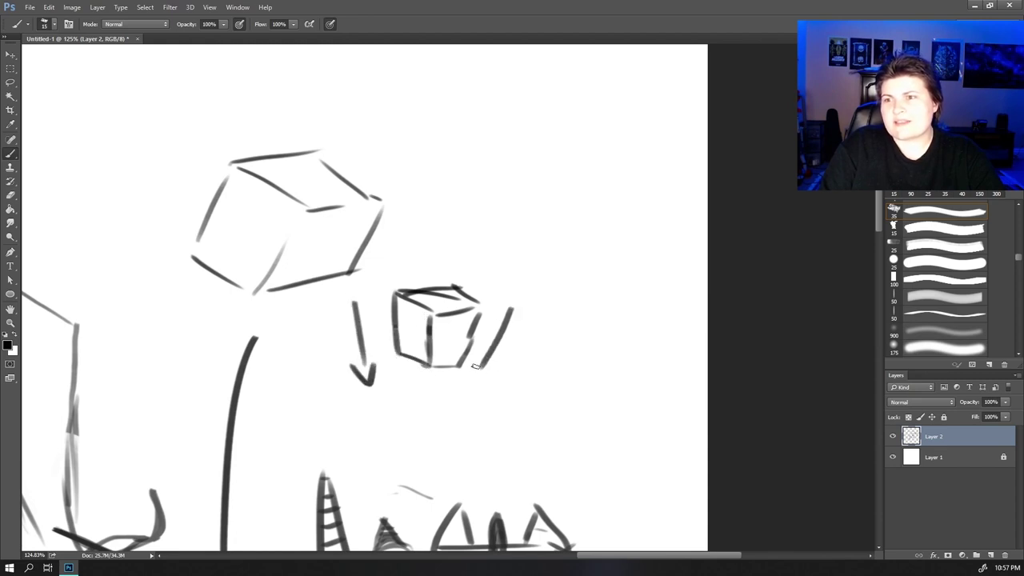
pyautogui.moveTo(474, 364); pyautogui.dragTo(502, 369)
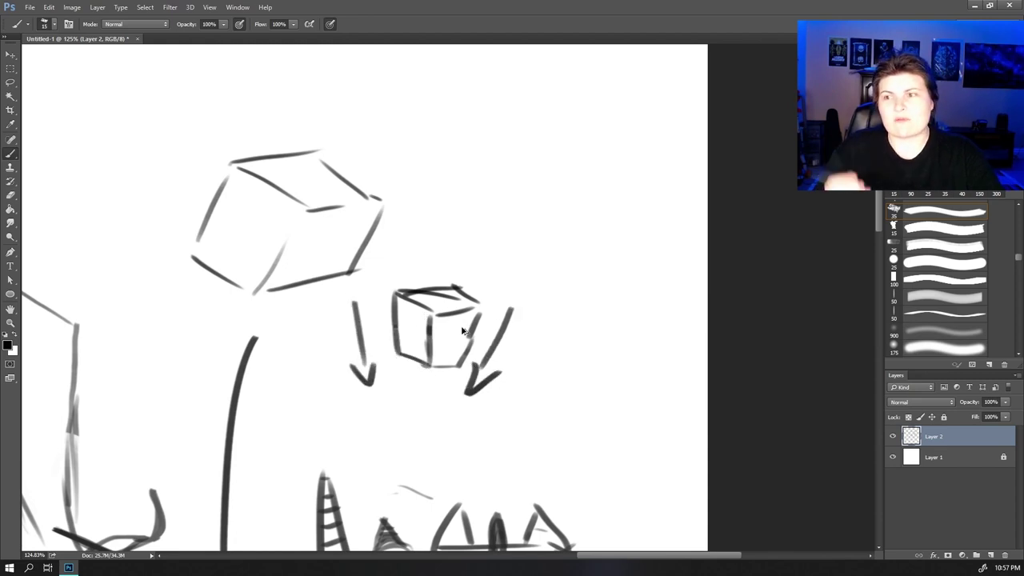
pyautogui.hotkey('ctrl', 'alt', 'z')
pyautogui.hotkey('ctrl', 'alt', 'z')
pyautogui.hotkey('ctrl', 'alt', 'z')
pyautogui.hotkey('ctrl', 'alt', 'z')
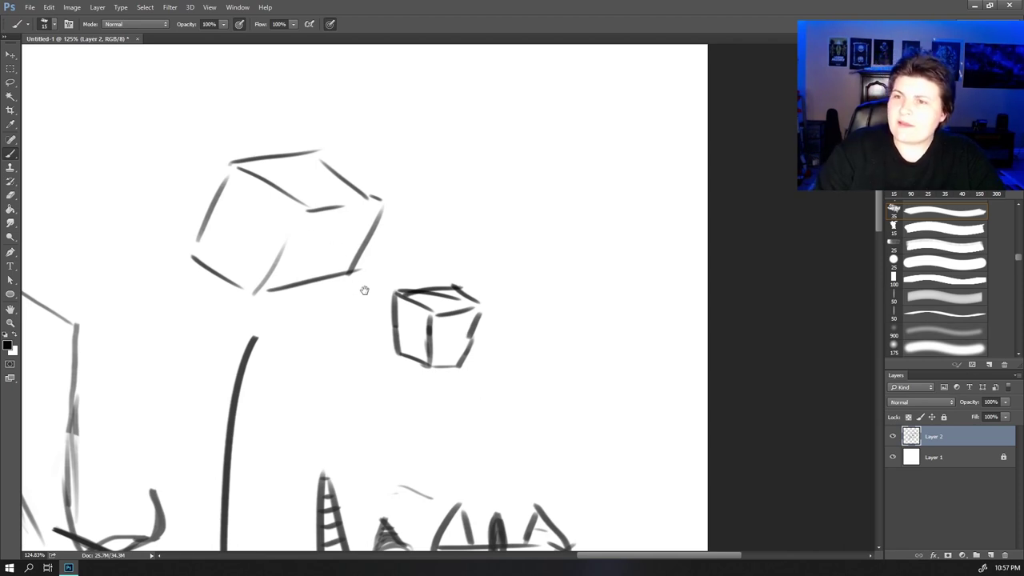
# - Connect the large cranium box to the small snout box with angled lines that form the muzzle's top and underside
pyautogui.moveTo(361, 288); pyautogui.dragTo(346, 272)
pyautogui.moveTo(367, 219)
pyautogui.mouseDown()
pyautogui.moveTo(414, 273)
pyautogui.moveTo(342, 263)
pyautogui.moveTo(344, 218)
pyautogui.moveTo(357, 211)
pyautogui.moveTo(412, 270)
pyautogui.mouseUp()
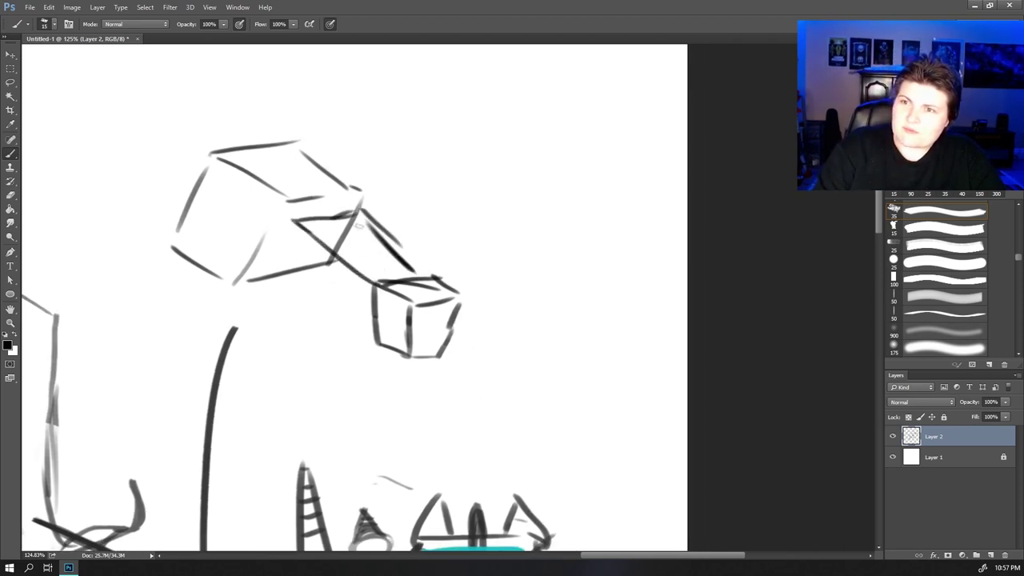
pyautogui.moveTo(377, 336); pyautogui.dragTo(263, 268)
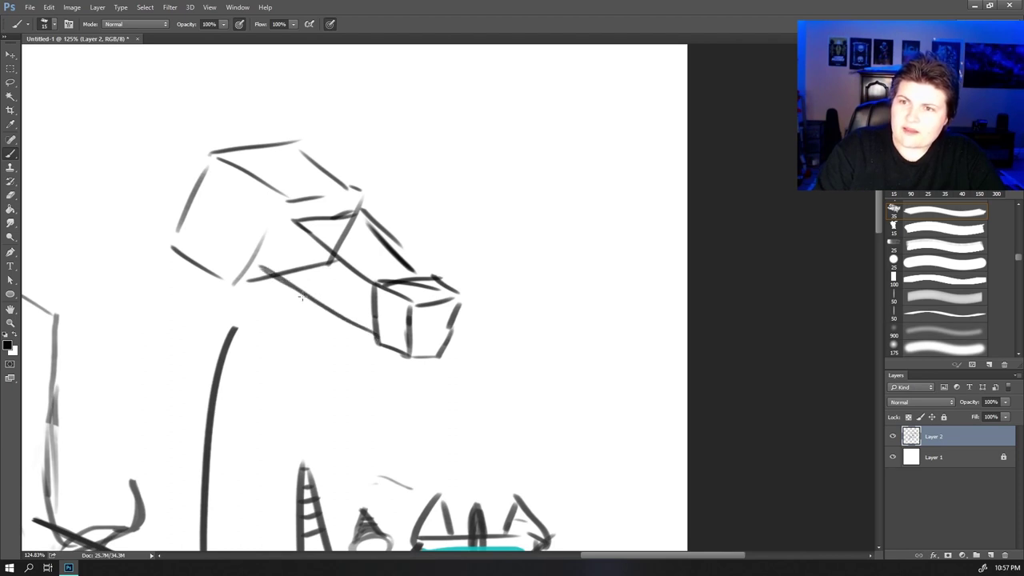
pyautogui.moveTo(309, 297); pyautogui.dragTo(264, 271)
pyautogui.moveTo(287, 237)
pyautogui.mouseDown()
pyautogui.moveTo(277, 273)
pyautogui.moveTo(328, 302)
pyautogui.mouseUp()
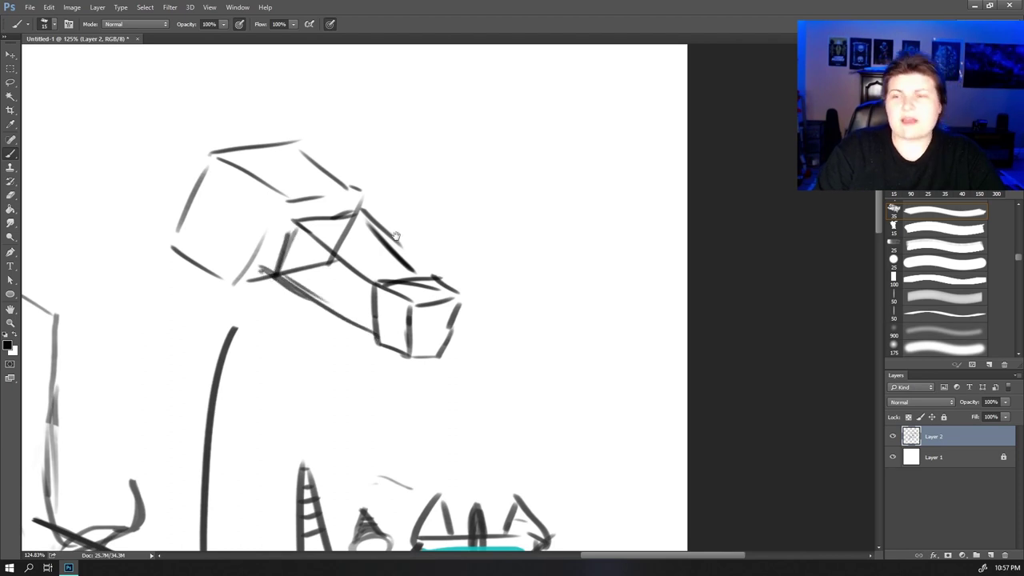
# - Draw a brow ridge across the top of the large cranium box and an almond-shaped eye socket on its side
pyautogui.moveTo(281, 150); pyautogui.dragTo(433, 288)
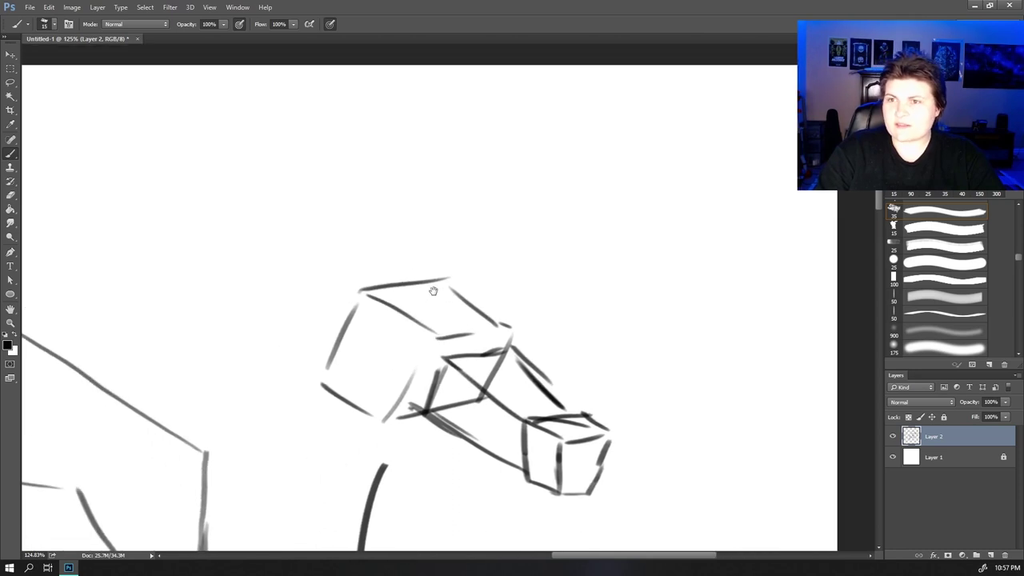
pyautogui.moveTo(461, 325); pyautogui.dragTo(456, 341)
pyautogui.moveTo(375, 280); pyautogui.dragTo(460, 329)
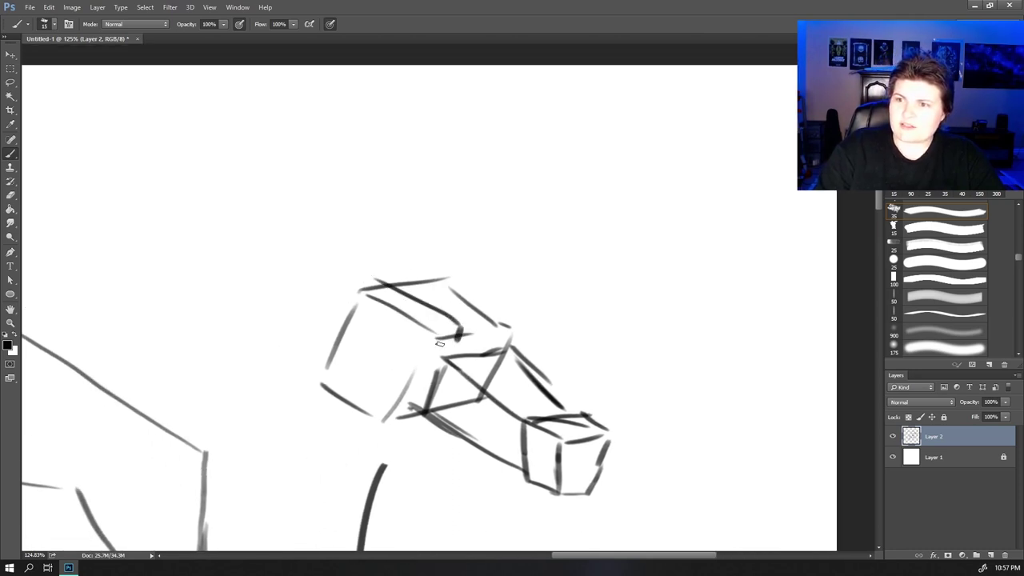
pyautogui.moveTo(388, 336)
pyautogui.mouseDown()
pyautogui.moveTo(404, 364)
pyautogui.moveTo(439, 377)
pyautogui.moveTo(400, 344)
pyautogui.moveTo(439, 365)
pyautogui.mouseUp()
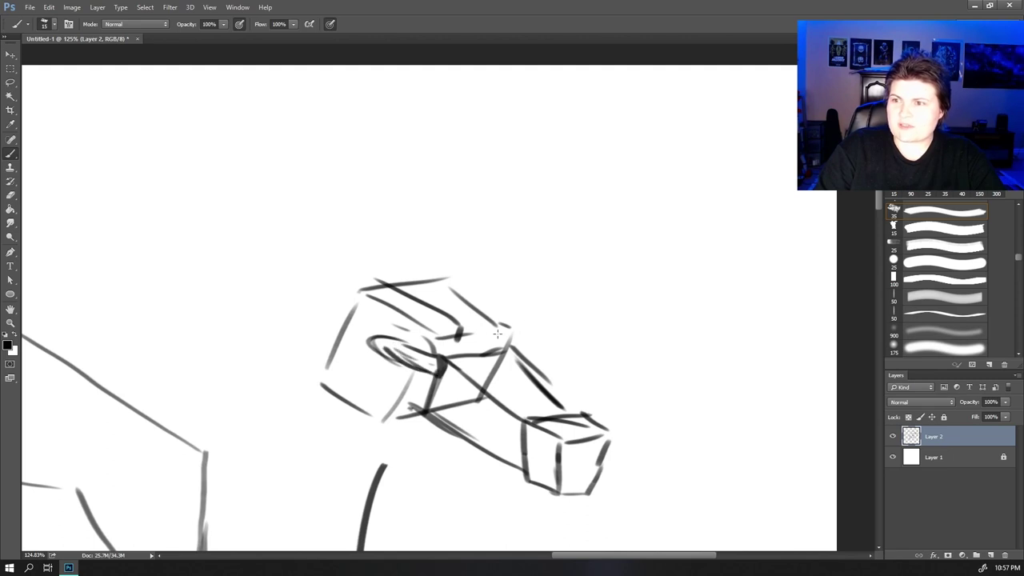
# - Sketch two long pointed horns sweeping back from the top of the cranium box
pyautogui.moveTo(403, 297); pyautogui.dragTo(198, 169)
pyautogui.moveTo(180, 157); pyautogui.dragTo(352, 307)
pyautogui.moveTo(292, 260); pyautogui.dragTo(357, 311)
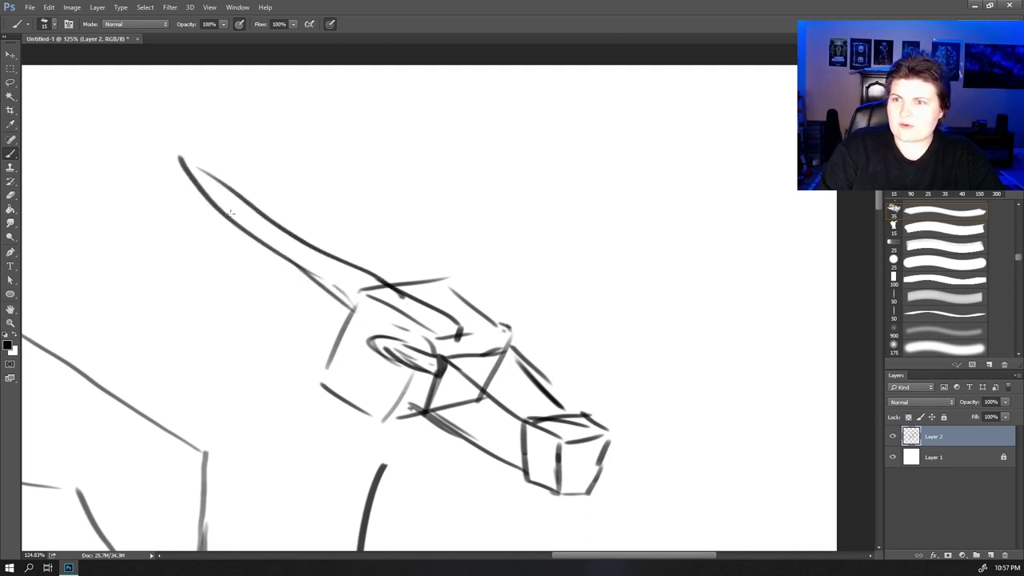
pyautogui.moveTo(197, 191); pyautogui.dragTo(253, 222)
pyautogui.moveTo(506, 328)
pyautogui.mouseDown()
pyautogui.moveTo(320, 152)
pyautogui.moveTo(428, 276)
pyautogui.mouseUp()
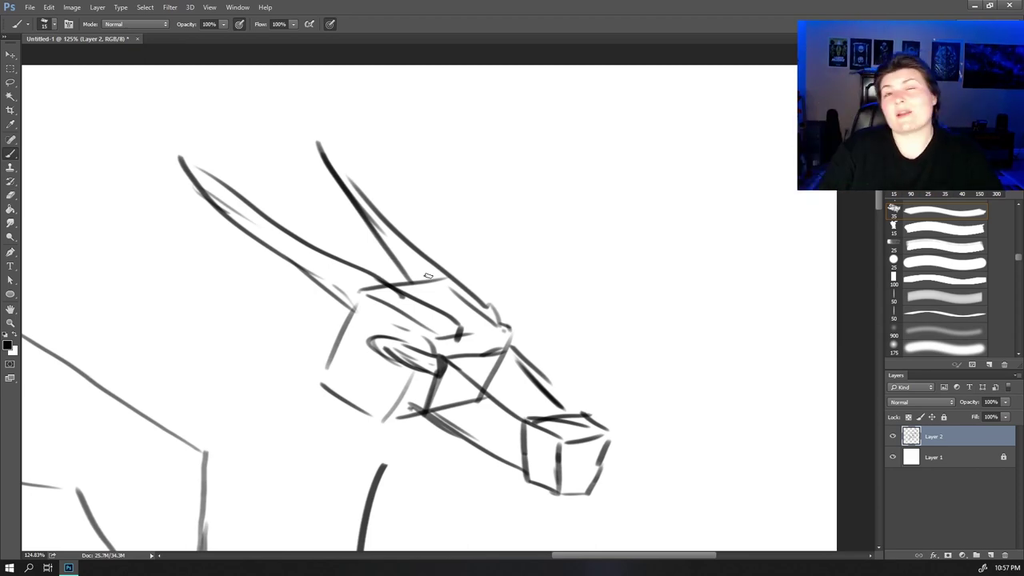
# - Add a cheek curve to the cranium box and draw the curved upper and lower contours of the neck descending behind the head
pyautogui.moveTo(393, 355); pyautogui.dragTo(409, 268)
pyautogui.moveTo(343, 277)
pyautogui.mouseDown()
pyautogui.moveTo(374, 316)
pyautogui.moveTo(379, 222)
pyautogui.mouseUp()
pyautogui.moveTo(396, 218)
pyautogui.mouseDown()
pyautogui.moveTo(291, 244)
pyautogui.moveTo(190, 352)
pyautogui.moveTo(121, 394)
pyautogui.mouseUp()
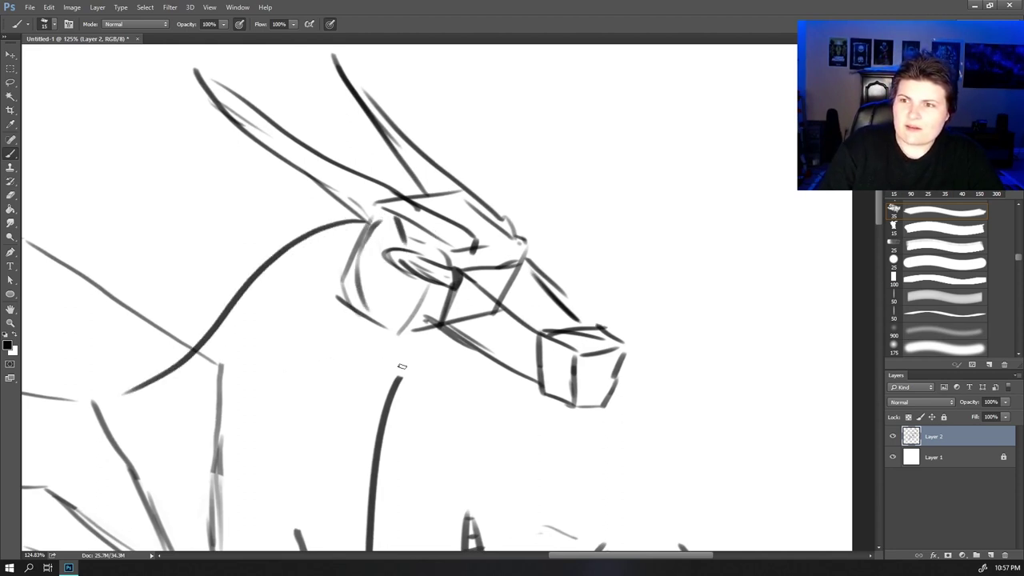
pyautogui.moveTo(408, 340)
pyautogui.mouseDown()
pyautogui.moveTo(313, 387)
pyautogui.moveTo(189, 480)
pyautogui.mouseUp()
pyautogui.moveTo(352, 211); pyautogui.dragTo(203, 302)
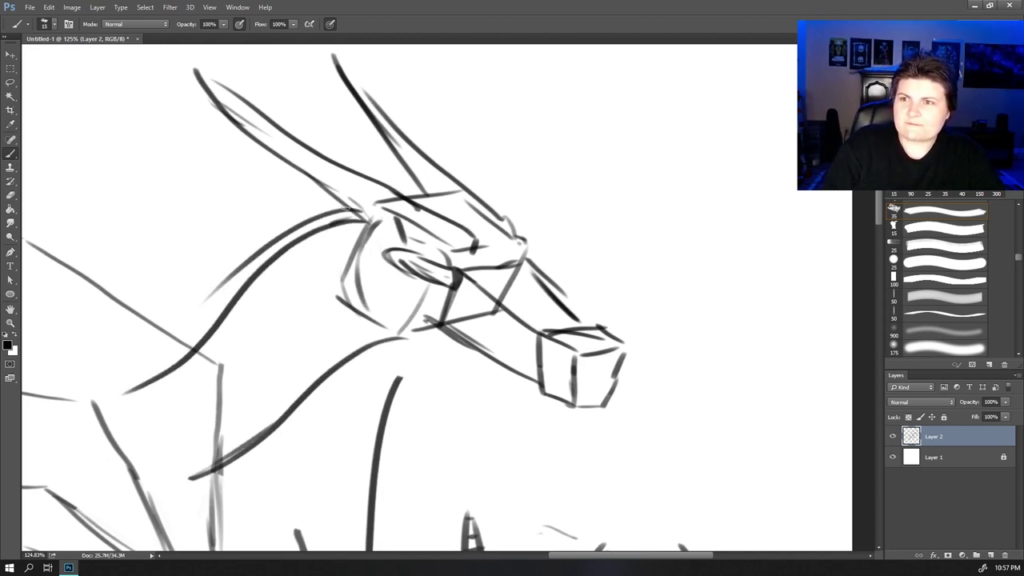
# - Add a webbed frill between the two horns and a scalloped row of spines down the nape of the neck
pyautogui.moveTo(437, 205); pyautogui.dragTo(391, 118)
pyautogui.moveTo(400, 164)
pyautogui.mouseDown()
pyautogui.moveTo(334, 136)
pyautogui.moveTo(338, 160)
pyautogui.mouseUp()
pyautogui.moveTo(264, 172)
pyautogui.mouseDown()
pyautogui.moveTo(282, 232)
pyautogui.moveTo(160, 296)
pyautogui.moveTo(200, 340)
pyautogui.mouseUp()
# - Draw the angular jaw corner, the wavy mouth line and the lower jaw beneath the snout box
pyautogui.moveTo(467, 362); pyautogui.dragTo(391, 311)
pyautogui.moveTo(263, 212)
pyautogui.mouseDown()
pyautogui.moveTo(256, 251)
pyautogui.moveTo(314, 298)
pyautogui.moveTo(338, 284)
pyautogui.moveTo(403, 297)
pyautogui.moveTo(440, 328)
pyautogui.moveTo(451, 359)
pyautogui.moveTo(527, 367)
pyautogui.mouseUp()
pyautogui.moveTo(544, 303)
pyautogui.mouseDown()
pyautogui.moveTo(521, 343)
pyautogui.moveTo(502, 323)
pyautogui.moveTo(453, 318)
pyautogui.moveTo(421, 290)
pyautogui.moveTo(278, 245)
pyautogui.mouseUp()
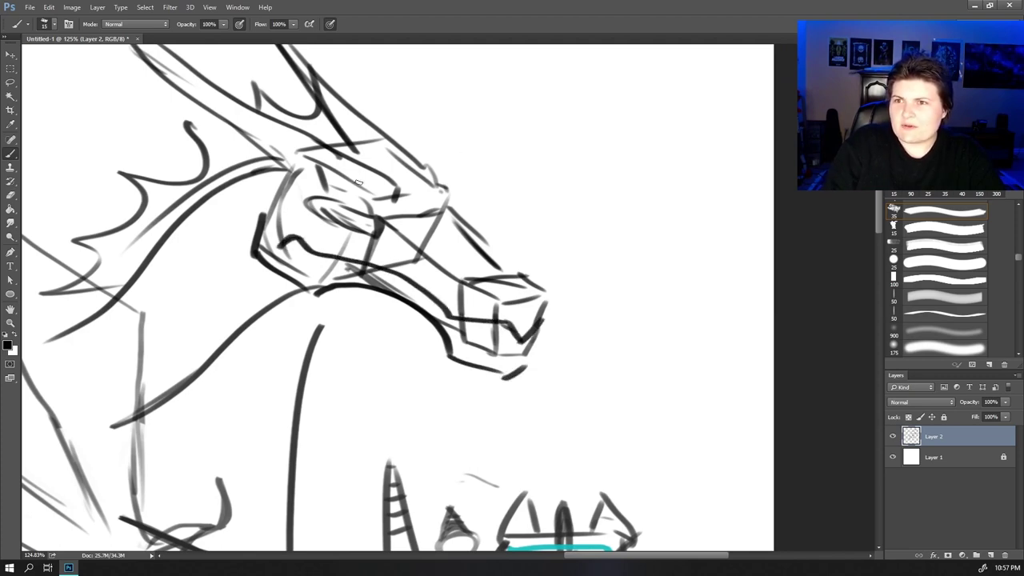
# - Detail the eye with a dark pupil and heavy brow, and round off the forehead
pyautogui.moveTo(393, 222); pyautogui.dragTo(284, 182)
pyautogui.moveTo(335, 217)
pyautogui.mouseDown()
pyautogui.moveTo(373, 240)
pyautogui.moveTo(358, 224)
pyautogui.mouseUp()
pyautogui.moveTo(368, 238); pyautogui.dragTo(337, 232)
pyautogui.moveTo(405, 214)
pyautogui.mouseDown()
pyautogui.moveTo(433, 208)
pyautogui.moveTo(385, 166)
pyautogui.moveTo(455, 198)
pyautogui.mouseUp()
# - Outline the snout, nostril and lips, and add small spikes at the chin and jaw corner
pyautogui.moveTo(450, 202); pyautogui.dragTo(541, 293)
pyautogui.moveTo(475, 288)
pyautogui.mouseDown()
pyautogui.moveTo(514, 307)
pyautogui.moveTo(540, 286)
pyautogui.moveTo(530, 337)
pyautogui.moveTo(540, 336)
pyautogui.moveTo(516, 374)
pyautogui.moveTo(443, 380)
pyautogui.moveTo(471, 365)
pyautogui.moveTo(408, 312)
pyautogui.mouseUp()
pyautogui.moveTo(341, 288)
pyautogui.mouseDown()
pyautogui.moveTo(275, 303)
pyautogui.moveTo(232, 275)
pyautogui.mouseUp()
pyautogui.moveTo(349, 315)
pyautogui.mouseDown()
pyautogui.moveTo(417, 284)
pyautogui.moveTo(372, 304)
pyautogui.mouseUp()
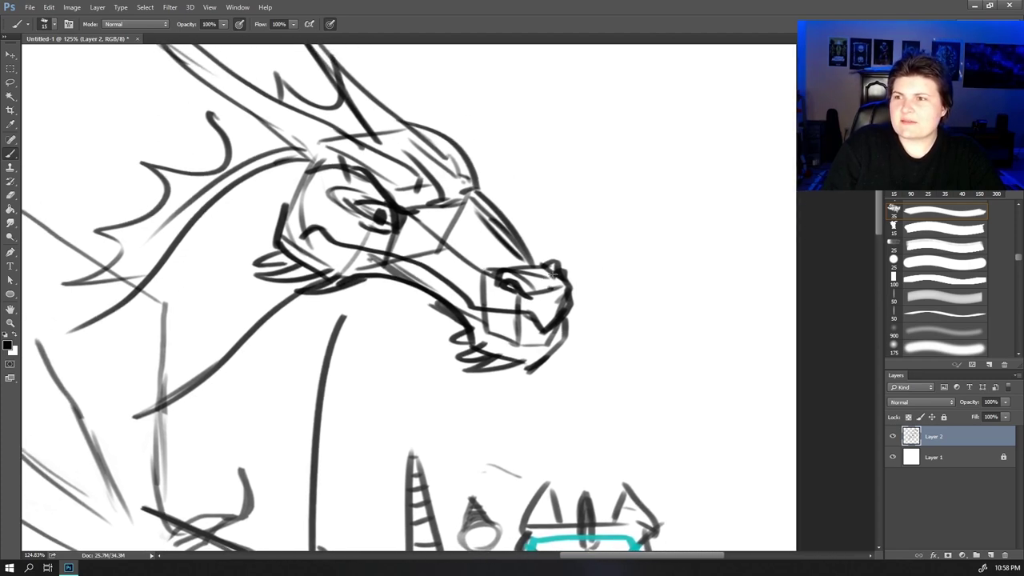
# - Draw a pointed horn on the nose and short crossing ticks along the muzzle's side edge
pyautogui.moveTo(552, 283); pyautogui.dragTo(530, 197)
pyautogui.moveTo(530, 198)
pyautogui.mouseDown()
pyautogui.moveTo(516, 252)
pyautogui.moveTo(550, 293)
pyautogui.moveTo(490, 234)
pyautogui.moveTo(500, 261)
pyautogui.mouseUp()
pyautogui.moveTo(495, 242); pyautogui.dragTo(486, 247)
pyautogui.moveTo(480, 236); pyautogui.dragTo(490, 232)
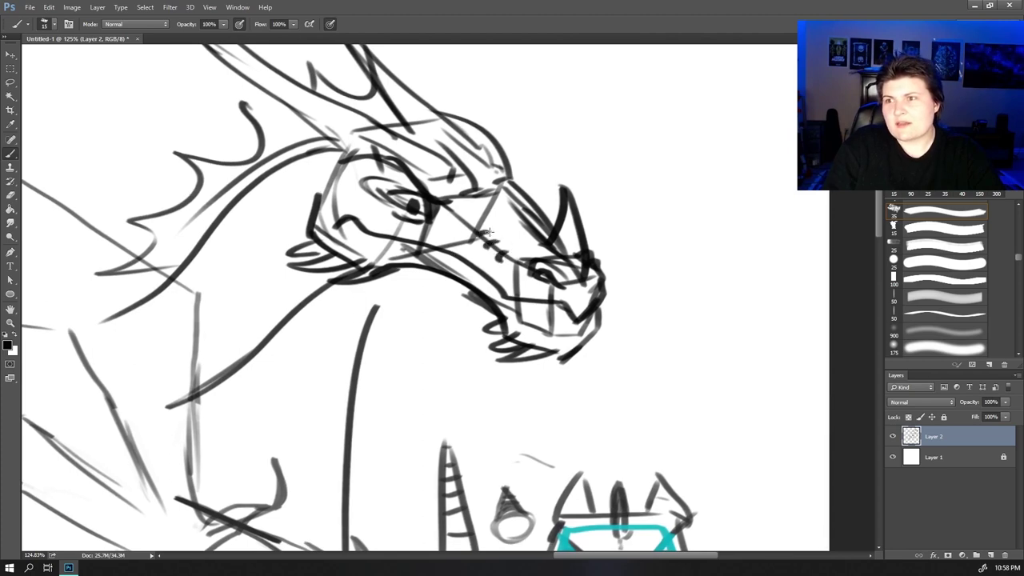
# - Add a row of short spikes across the crown between the horns and the brow
pyautogui.moveTo(474, 169)
pyautogui.mouseDown()
pyautogui.moveTo(419, 141)
pyautogui.moveTo(545, 220)
pyautogui.mouseUp()
pyautogui.moveTo(483, 192)
pyautogui.mouseDown()
pyautogui.moveTo(492, 167)
pyautogui.moveTo(527, 198)
pyautogui.mouseUp()
pyautogui.moveTo(535, 172); pyautogui.dragTo(558, 245)
pyautogui.moveTo(544, 205); pyautogui.dragTo(558, 246)
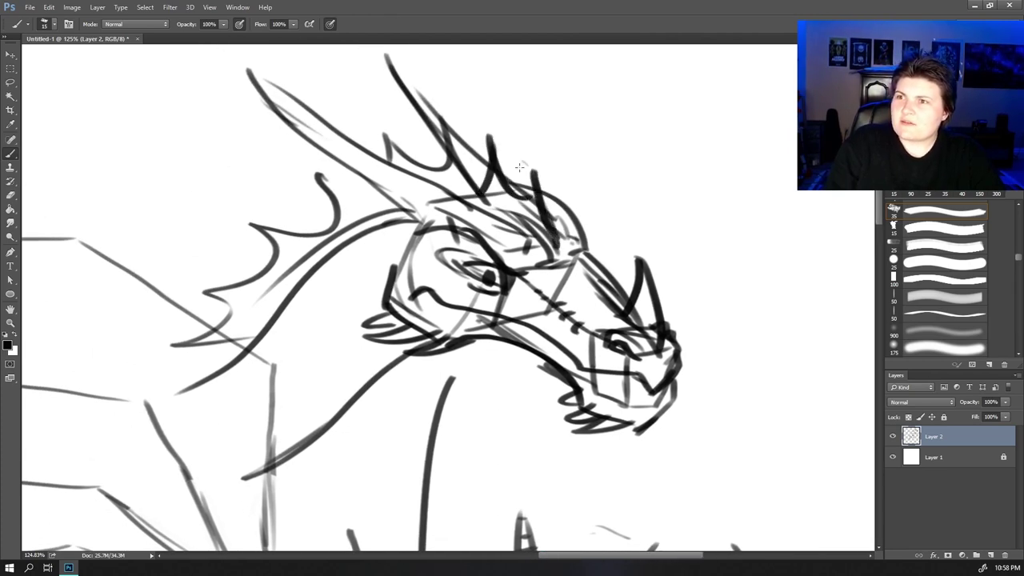
pyautogui.moveTo(523, 165); pyautogui.dragTo(500, 175)
# - Strengthen both long horns with hooked tips and heavier outlines, and add ridges along the near horn
pyautogui.moveTo(483, 141)
pyautogui.mouseDown()
pyautogui.moveTo(449, 153)
pyautogui.moveTo(399, 148)
pyautogui.moveTo(507, 240)
pyautogui.mouseUp()
pyautogui.moveTo(400, 186)
pyautogui.mouseDown()
pyautogui.moveTo(318, 135)
pyautogui.moveTo(362, 207)
pyautogui.moveTo(459, 272)
pyautogui.mouseUp()
pyautogui.moveTo(477, 157)
pyautogui.mouseDown()
pyautogui.moveTo(442, 110)
pyautogui.moveTo(461, 168)
pyautogui.mouseUp()
pyautogui.moveTo(457, 164); pyautogui.dragTo(517, 212)
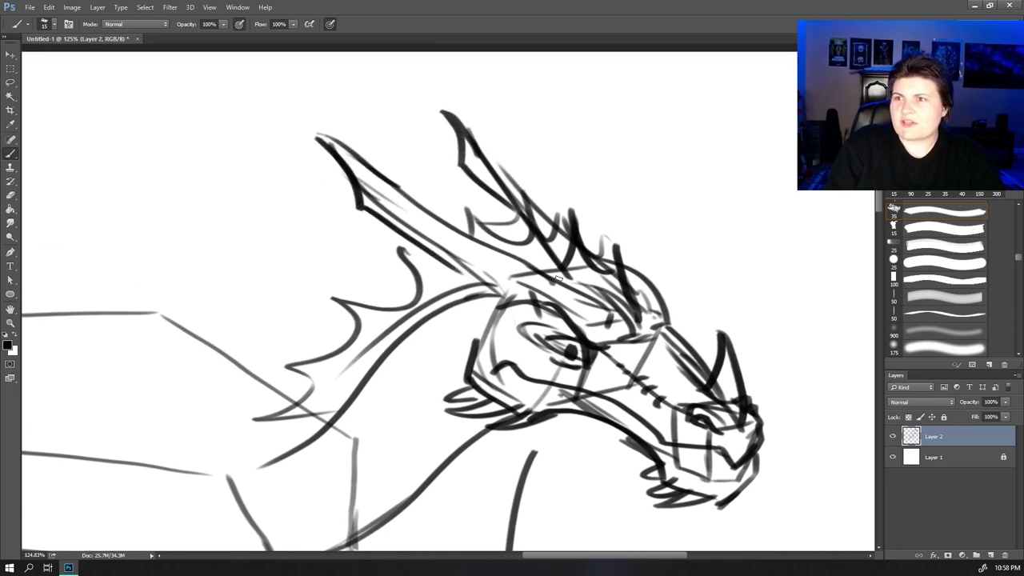
pyautogui.moveTo(469, 130); pyautogui.dragTo(542, 221)
pyautogui.moveTo(355, 158); pyautogui.dragTo(416, 233)
pyautogui.moveTo(420, 200); pyautogui.dragTo(442, 250)
pyautogui.moveTo(455, 232)
pyautogui.mouseDown()
pyautogui.moveTo(471, 273)
pyautogui.moveTo(495, 275)
pyautogui.mouseUp()
# - Draw curved bands across the underside of the new head's neck, starting beneath the jaw
pyautogui.moveTo(604, 319); pyautogui.dragTo(584, 166)
pyautogui.moveTo(520, 277)
pyautogui.mouseDown()
pyautogui.moveTo(557, 244)
pyautogui.moveTo(505, 283)
pyautogui.mouseUp()
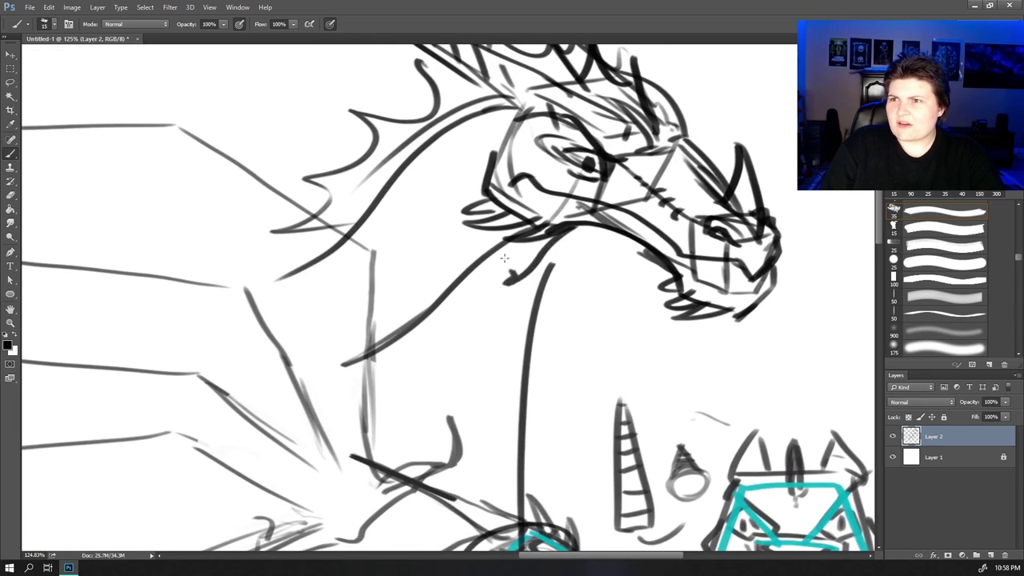
pyautogui.moveTo(491, 234)
pyautogui.mouseDown()
pyautogui.moveTo(515, 272)
pyautogui.moveTo(462, 306)
pyautogui.mouseUp()
pyautogui.moveTo(453, 218)
pyautogui.mouseDown()
pyautogui.moveTo(470, 276)
pyautogui.moveTo(423, 341)
pyautogui.mouseUp()
pyautogui.moveTo(414, 240); pyautogui.dragTo(432, 304)
pyautogui.moveTo(425, 311)
pyautogui.mouseDown()
pyautogui.moveTo(442, 339)
pyautogui.moveTo(380, 379)
pyautogui.mouseUp()
pyautogui.moveTo(372, 273)
pyautogui.mouseDown()
pyautogui.moveTo(391, 350)
pyautogui.moveTo(353, 392)
pyautogui.mouseUp()
pyautogui.moveTo(354, 321); pyautogui.dragTo(364, 393)
# - Draw overlapping throat plates along the neck's underside and one more spine at the base of the nape frill
pyautogui.moveTo(470, 304); pyautogui.dragTo(412, 374)
pyautogui.moveTo(426, 362); pyautogui.dragTo(356, 414)
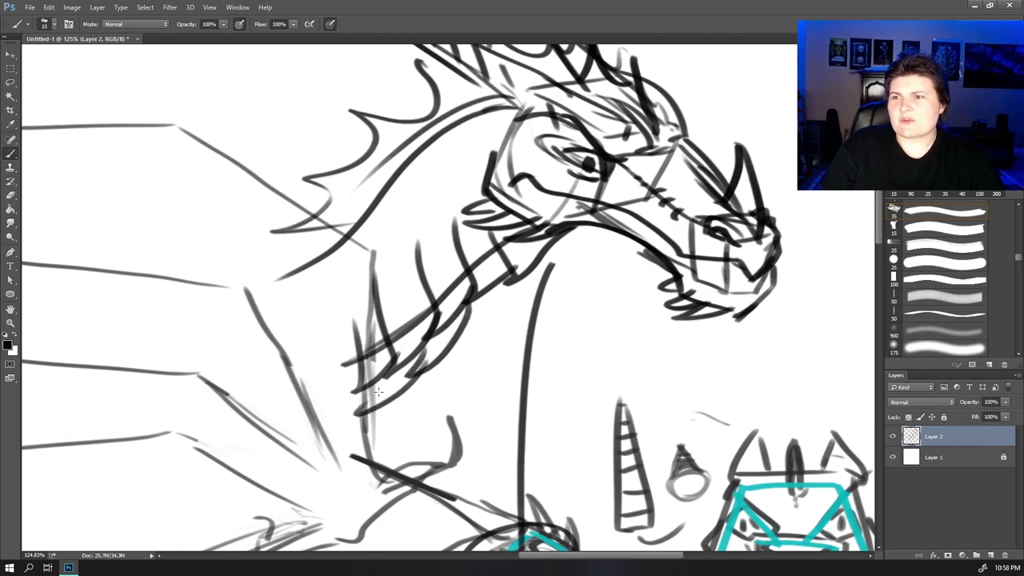
pyautogui.moveTo(516, 274); pyautogui.dragTo(469, 329)
pyautogui.moveTo(550, 257); pyautogui.dragTo(492, 308)
pyautogui.moveTo(515, 255); pyautogui.dragTo(509, 256)
pyautogui.moveTo(331, 229); pyautogui.dragTo(272, 262)
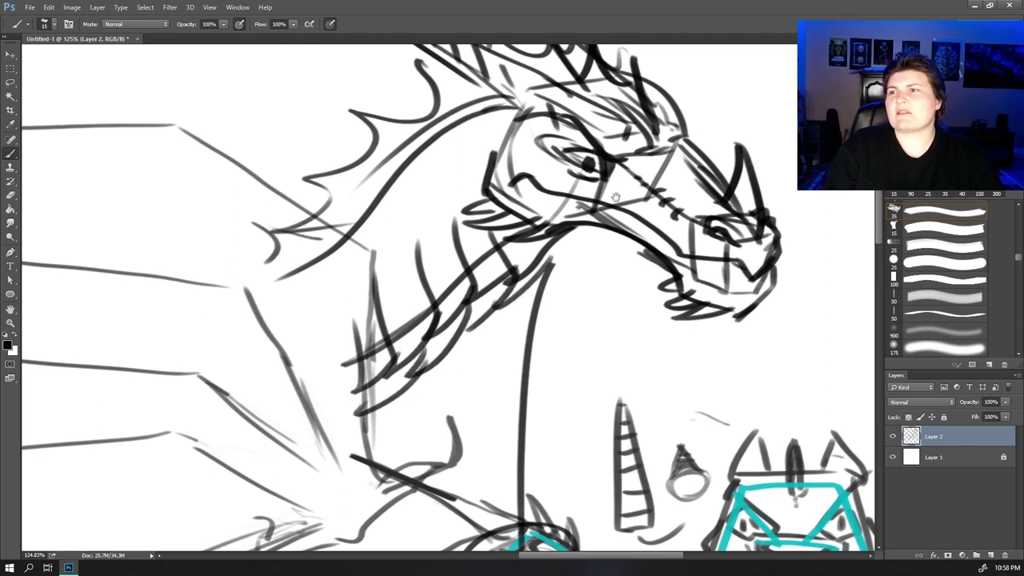
# - Review the three-quarter head up close and against the whole dragon drawing
pyautogui.moveTo(590, 225); pyautogui.dragTo(394, 299)
pyautogui.moveTo(354, 336); pyautogui.dragTo(408, 308)
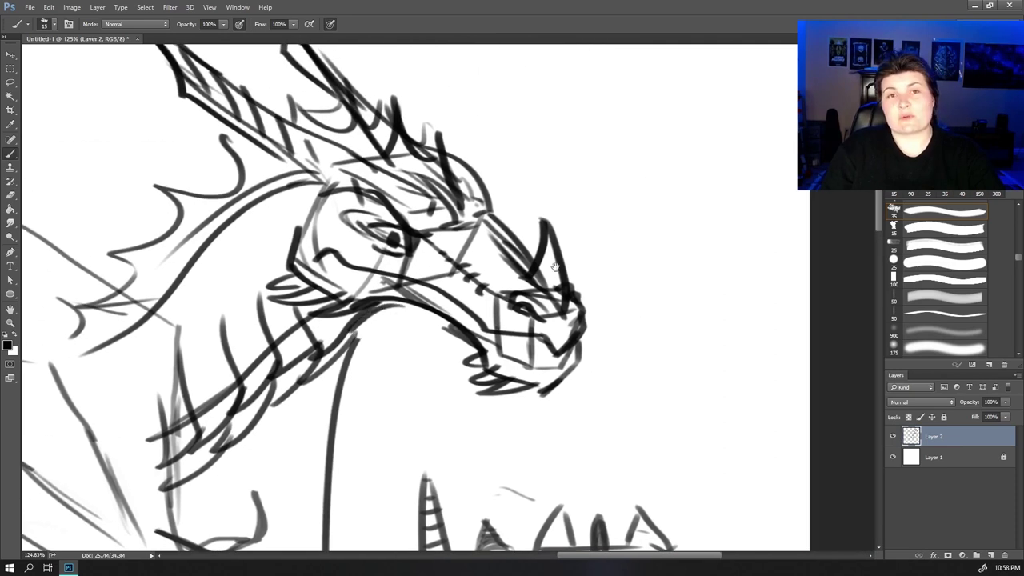
pyautogui.moveTo(554, 266); pyautogui.dragTo(515, 328)
pyautogui.press('z')
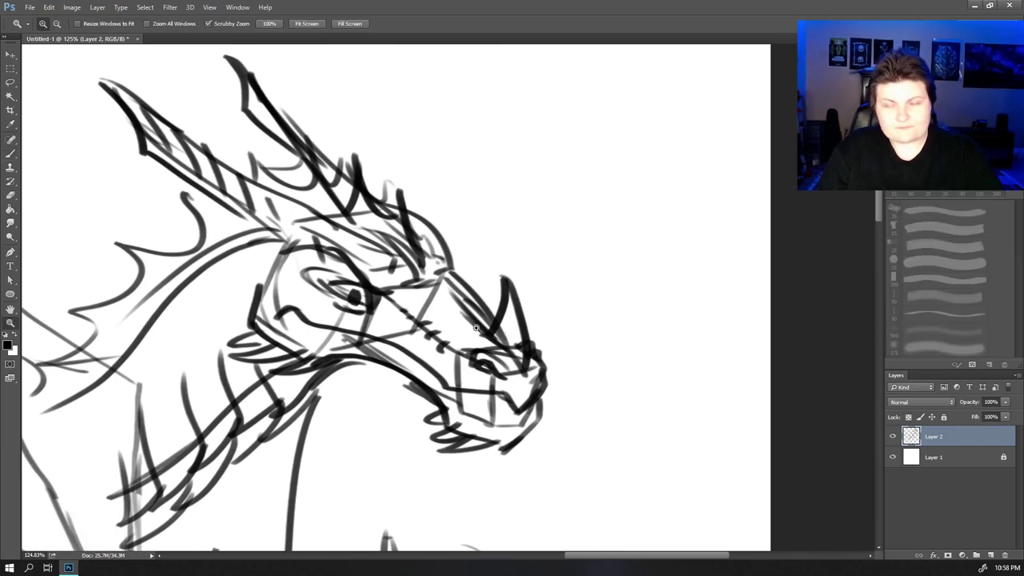
pyautogui.keyDown('alt'); pyautogui.click(486, 331); pyautogui.keyUp('alt')
pyautogui.keyDown('alt'); pyautogui.click(485, 332); pyautogui.keyUp('alt')
pyautogui.hotkey('alt', 'space')
pyautogui.click(534, 320)
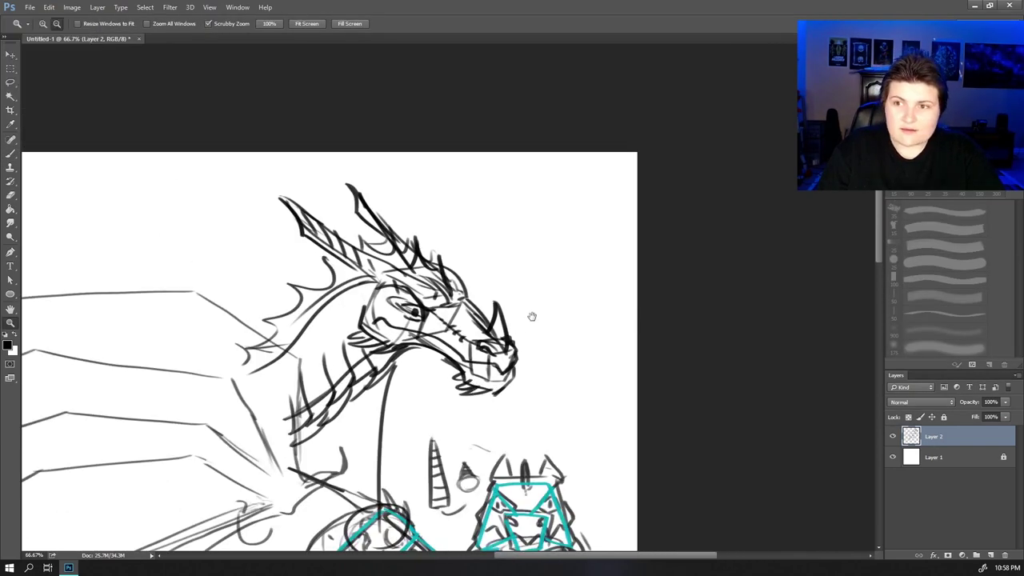
pyautogui.moveTo(392, 434); pyautogui.dragTo(539, 258)
pyautogui.keyDown('alt'); pyautogui.click(539, 258); pyautogui.keyUp('alt')
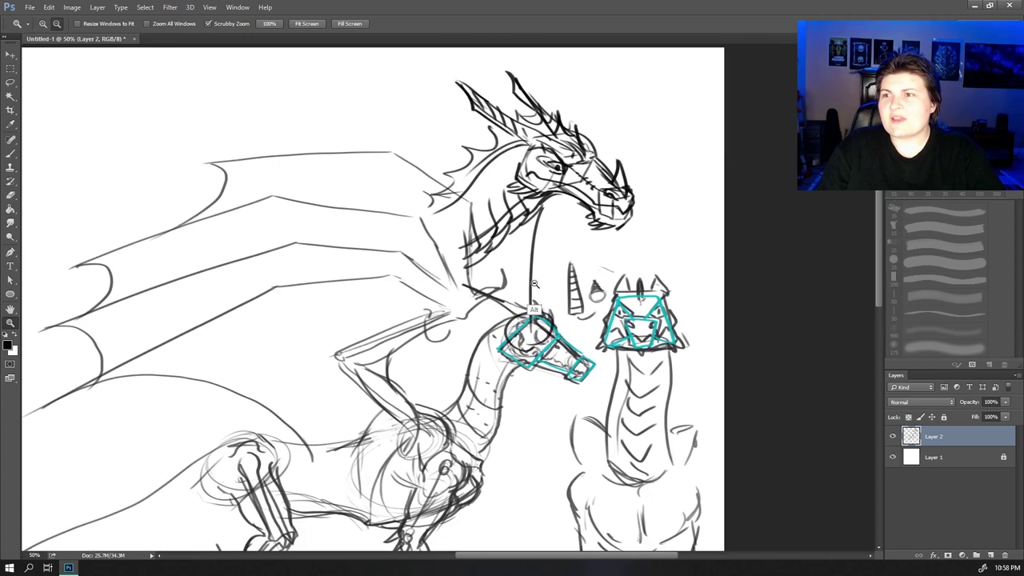
pyautogui.keyDown('alt'); pyautogui.click(540, 257); pyautogui.keyUp('alt')
pyautogui.moveTo(495, 284)
pyautogui.mouseDown()
pyautogui.moveTo(506, 282)
pyautogui.moveTo(490, 281)
pyautogui.mouseUp()
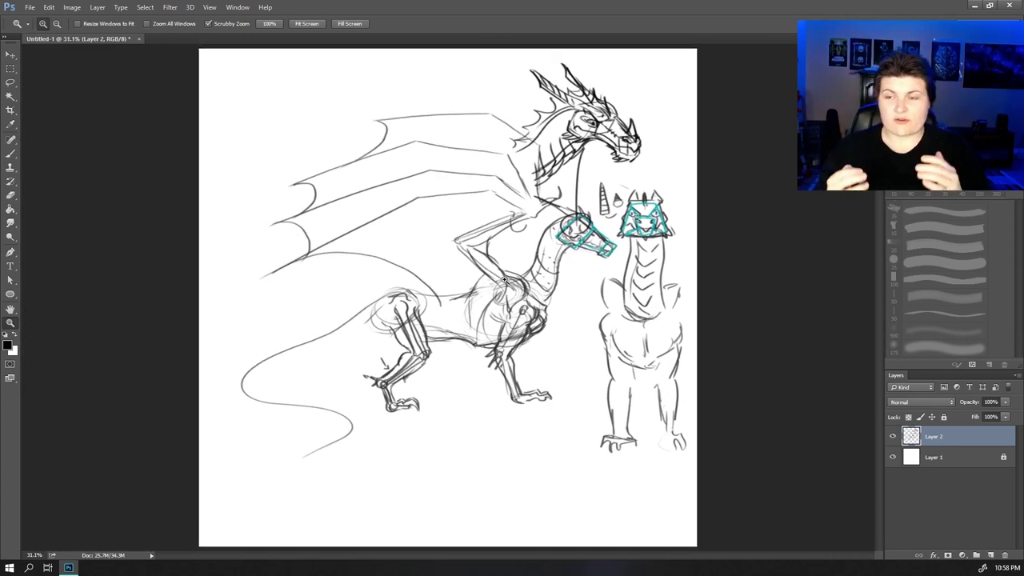
# - Retrace the tail's S-curve with a darker brush line from the hips to the tip
pyautogui.moveTo(359, 341); pyautogui.dragTo(457, 285)
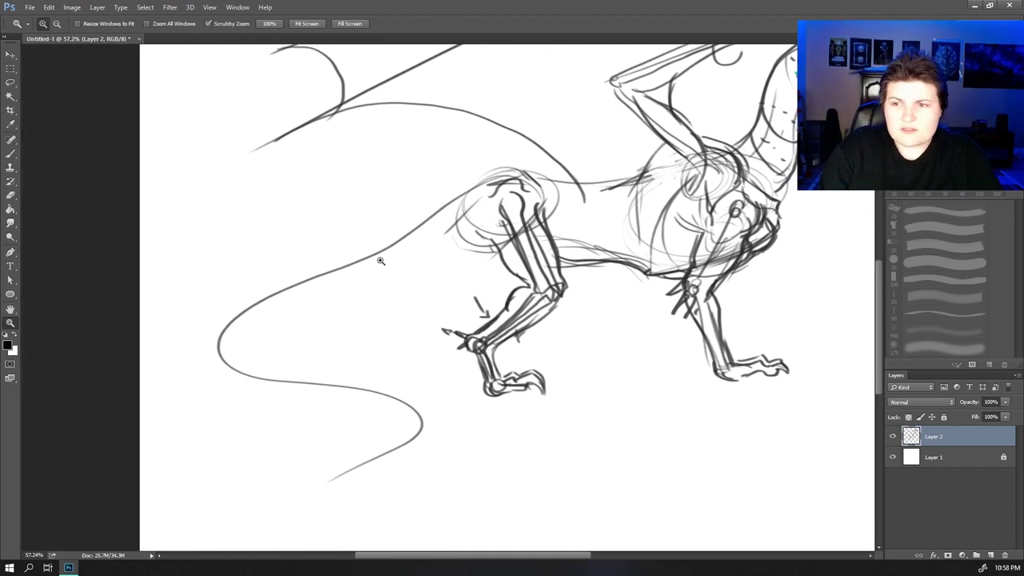
pyautogui.press('b')
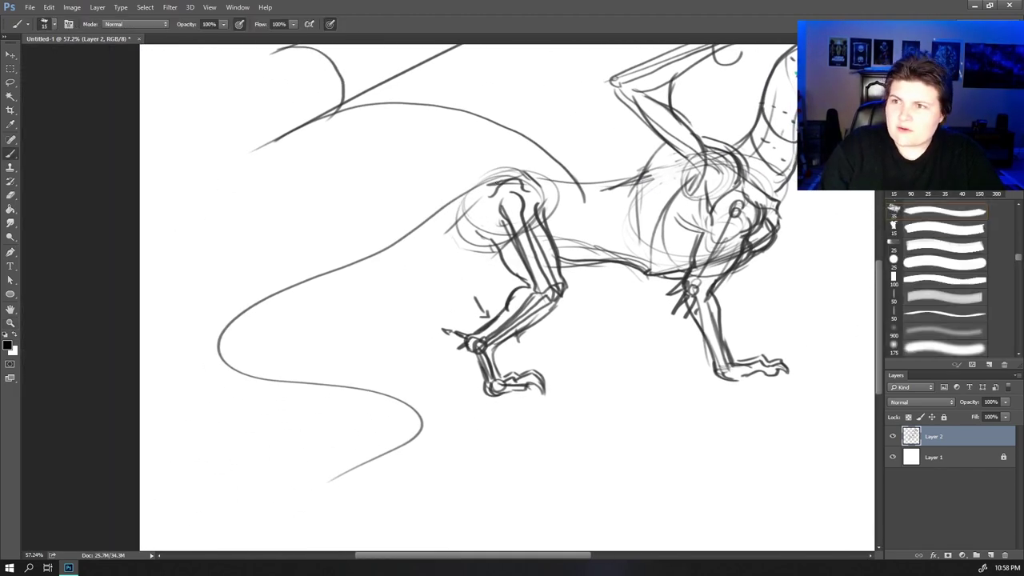
pyautogui.moveTo(465, 191)
pyautogui.mouseDown()
pyautogui.moveTo(402, 238)
pyautogui.moveTo(262, 304)
pyautogui.moveTo(220, 344)
pyautogui.moveTo(274, 379)
pyautogui.moveTo(357, 388)
pyautogui.mouseUp()
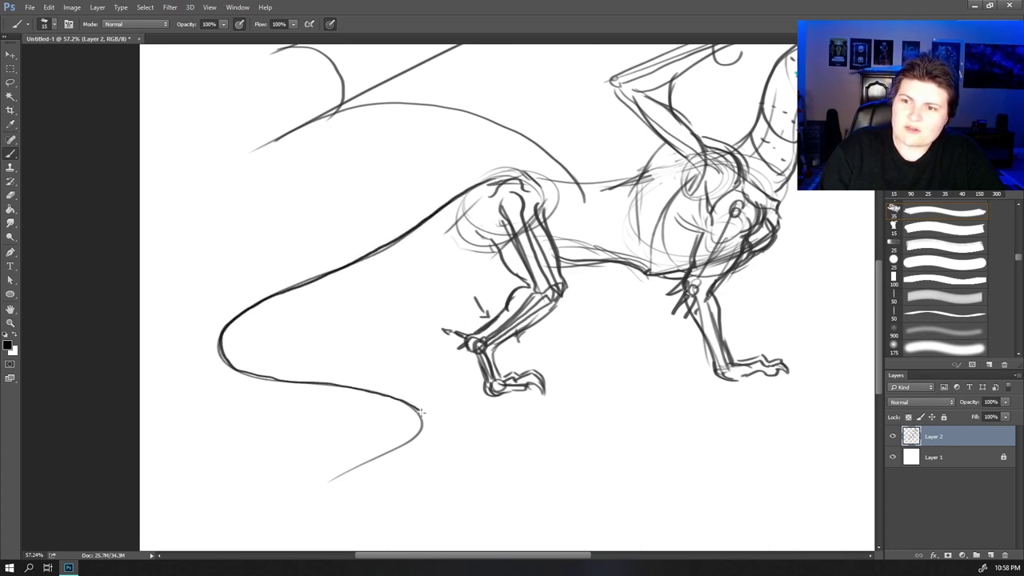
pyautogui.moveTo(421, 412)
pyautogui.mouseDown()
pyautogui.moveTo(364, 467)
pyautogui.moveTo(311, 484)
pyautogui.mouseUp()
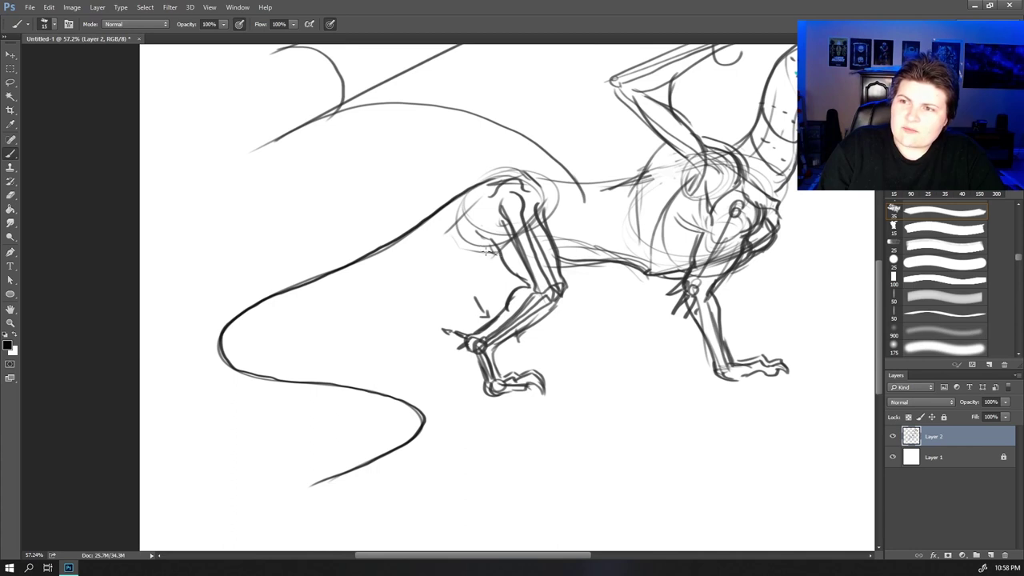
# - Draw a second contour alongside the tail curve, giving it thickness that tapers to a point
pyautogui.moveTo(486, 251)
pyautogui.mouseDown()
pyautogui.moveTo(412, 267)
pyautogui.moveTo(354, 297)
pyautogui.mouseUp()
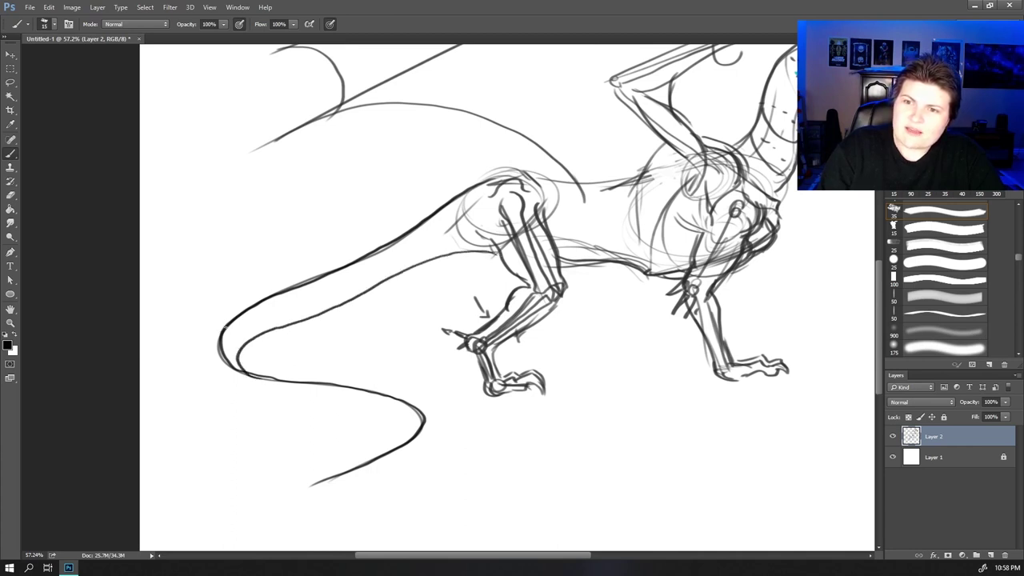
pyautogui.moveTo(298, 405); pyautogui.dragTo(353, 407)
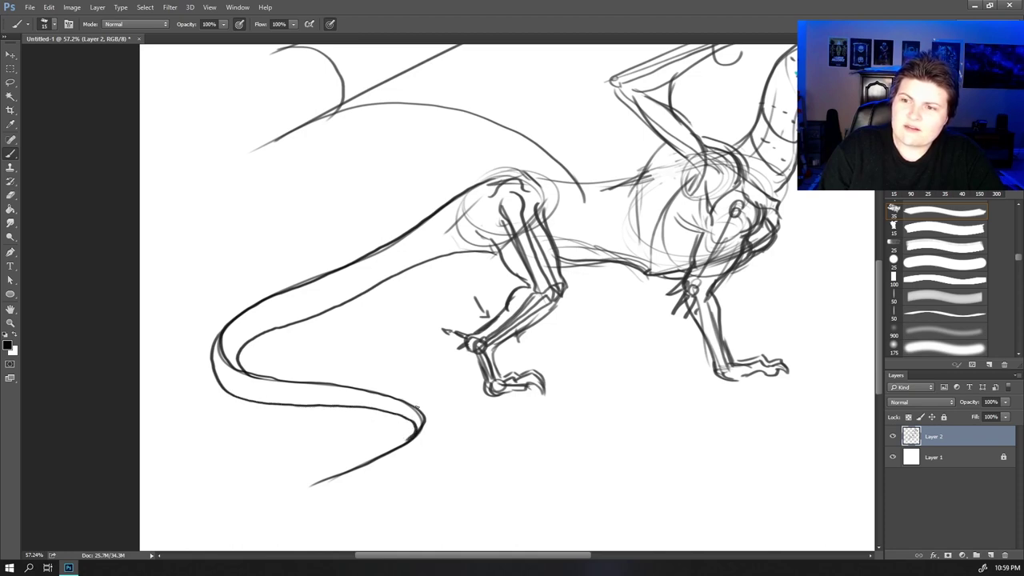
pyautogui.moveTo(417, 450); pyautogui.dragTo(300, 494)
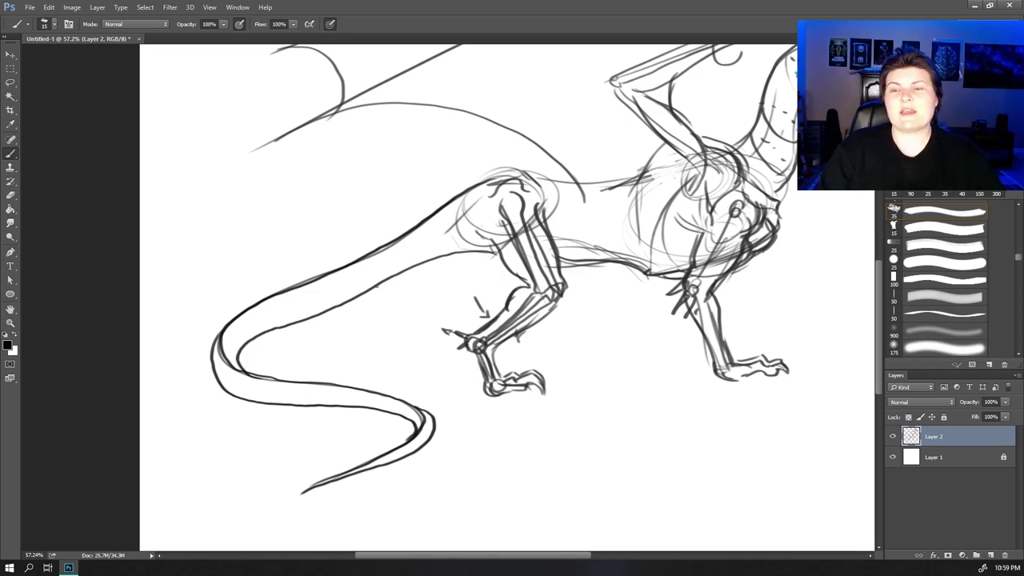
# - Mark the tail's base with a small arrow and reinforce the contours behind the profile neck and beneath the tail base
pyautogui.moveTo(430, 152); pyautogui.dragTo(451, 193)
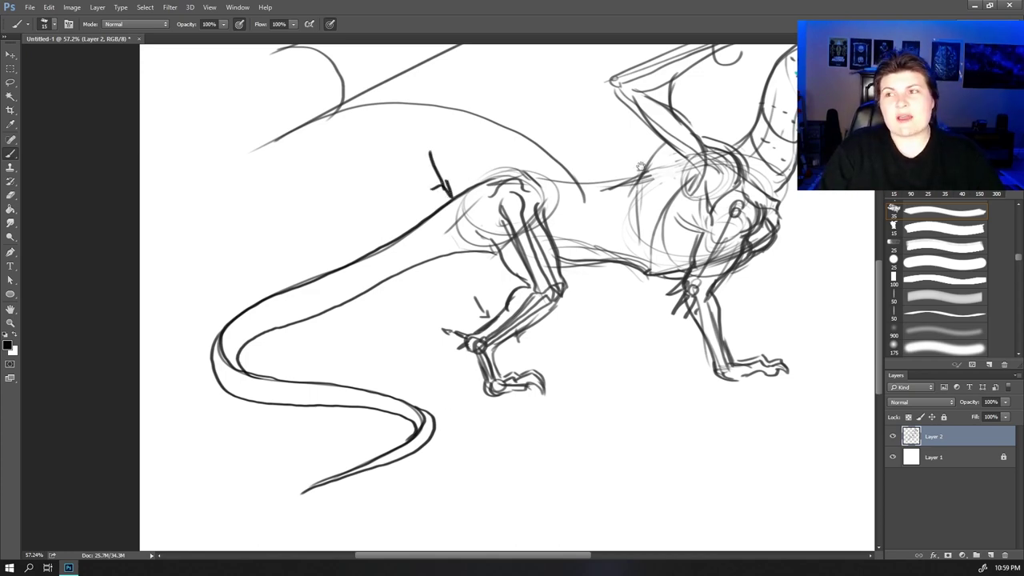
pyautogui.moveTo(640, 167); pyautogui.dragTo(393, 279)
pyautogui.moveTo(545, 149); pyautogui.dragTo(501, 232)
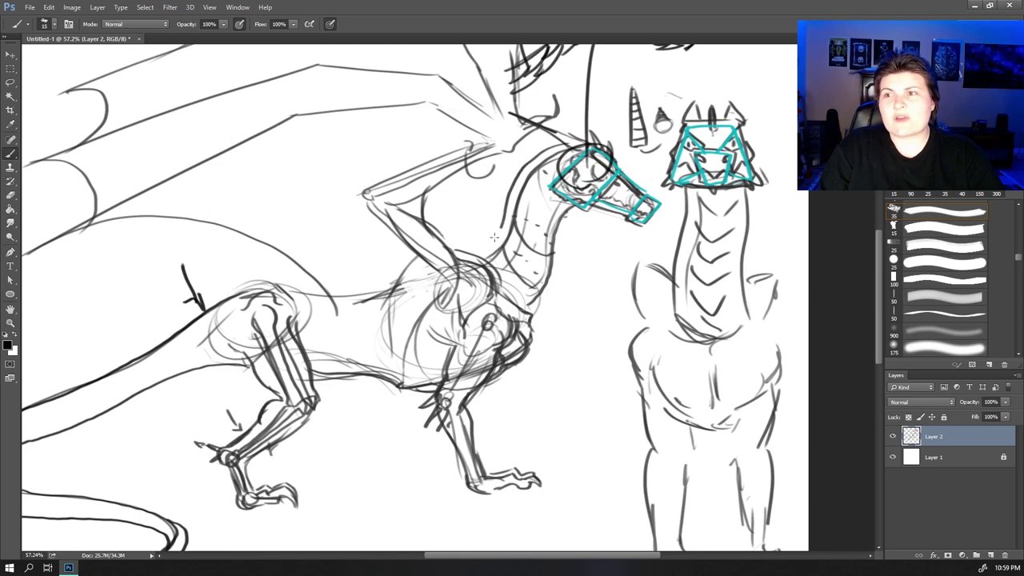
pyautogui.moveTo(358, 359)
pyautogui.mouseDown()
pyautogui.moveTo(448, 304)
pyautogui.moveTo(455, 189)
pyautogui.mouseUp()
pyautogui.moveTo(439, 272); pyautogui.dragTo(356, 261)
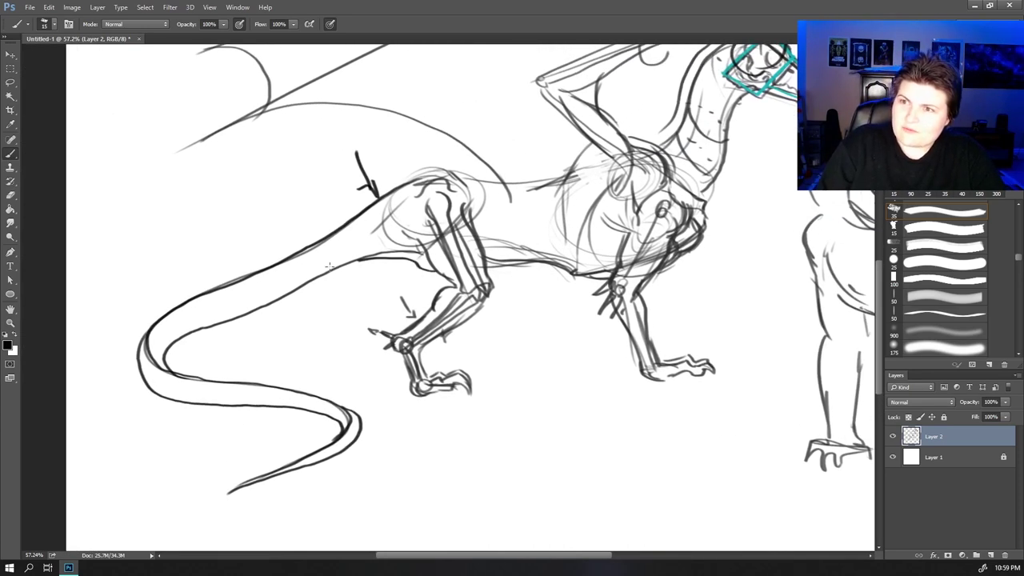
# - Add small spines along the tail's upper edge and a webbed, ribbed fin at its tip
pyautogui.moveTo(473, 163)
pyautogui.mouseDown()
pyautogui.moveTo(409, 169)
pyautogui.moveTo(344, 199)
pyautogui.moveTo(286, 249)
pyautogui.moveTo(151, 320)
pyautogui.moveTo(146, 361)
pyautogui.moveTo(318, 394)
pyautogui.moveTo(356, 422)
pyautogui.moveTo(226, 499)
pyautogui.mouseUp()
pyautogui.moveTo(360, 438); pyautogui.dragTo(366, 476)
pyautogui.moveTo(349, 445); pyautogui.dragTo(337, 502)
pyautogui.moveTo(323, 459); pyautogui.dragTo(300, 505)
pyautogui.moveTo(297, 464)
pyautogui.mouseDown()
pyautogui.moveTo(277, 506)
pyautogui.moveTo(247, 508)
pyautogui.mouseUp()
pyautogui.moveTo(239, 489); pyautogui.dragTo(234, 500)
pyautogui.moveTo(346, 481)
pyautogui.mouseDown()
pyautogui.moveTo(302, 504)
pyautogui.moveTo(216, 517)
pyautogui.mouseUp()
pyautogui.moveTo(332, 433)
pyautogui.mouseDown()
pyautogui.moveTo(283, 443)
pyautogui.moveTo(212, 488)
pyautogui.mouseUp()
pyautogui.moveTo(210, 496); pyautogui.dragTo(264, 472)
pyautogui.moveTo(309, 437); pyautogui.dragTo(341, 429)
# - Make Layer 2 visible again, scale its whole drawing down and move it to the canvas's upper-left area
pyautogui.moveTo(577, 264); pyautogui.dragTo(376, 387)
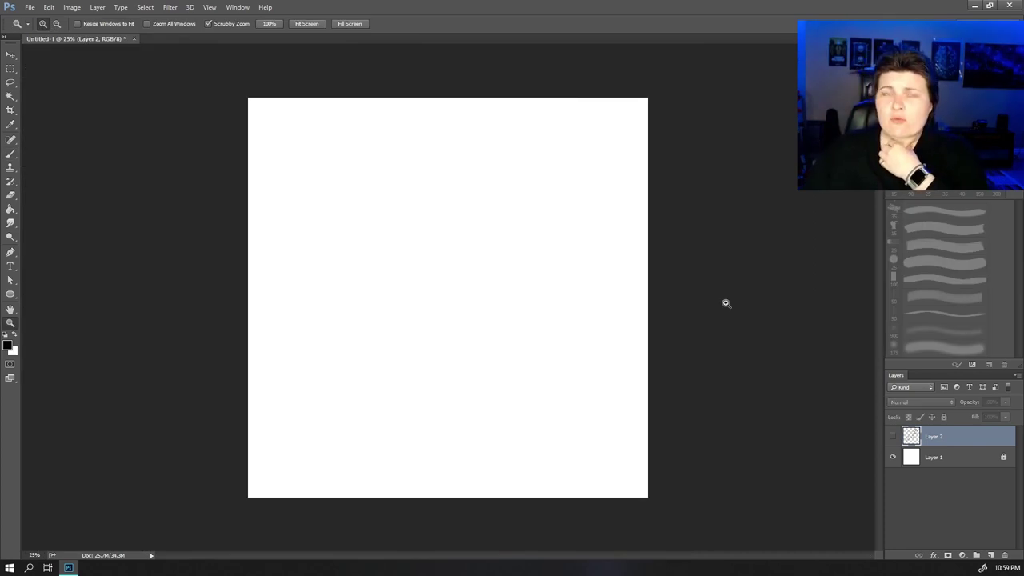
pyautogui.click(893, 437)
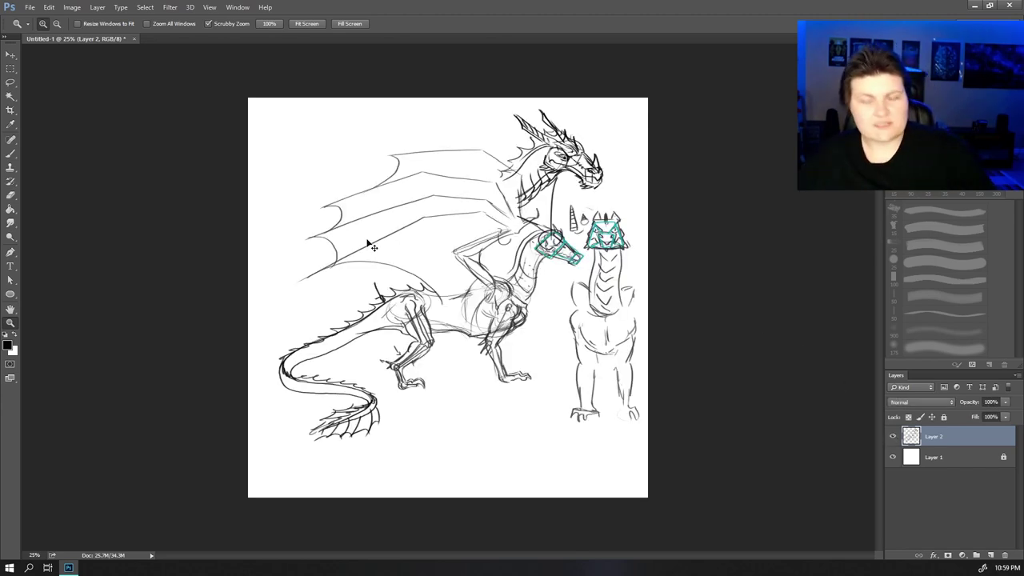
pyautogui.hotkey('ctrl', 't')
pyautogui.moveTo(642, 444); pyautogui.dragTo(403, 224)
pyautogui.moveTo(350, 157)
pyautogui.mouseDown()
pyautogui.moveTo(320, 146)
pyautogui.moveTo(322, 190)
pyautogui.mouseUp()
pyautogui.press('Return')
# - Block in the profile dragon's chest, waist and hips with thick red box shapes, adding vertical bands across the waist
pyautogui.moveTo(290, 147)
pyautogui.mouseDown()
pyautogui.moveTo(434, 355)
pyautogui.moveTo(429, 366)
pyautogui.mouseUp()
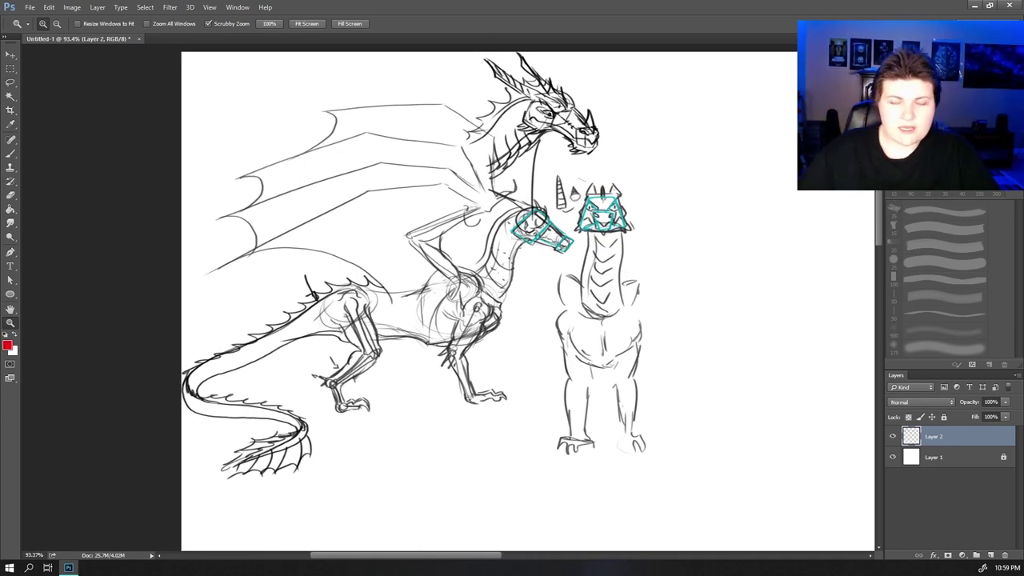
pyautogui.press('b')
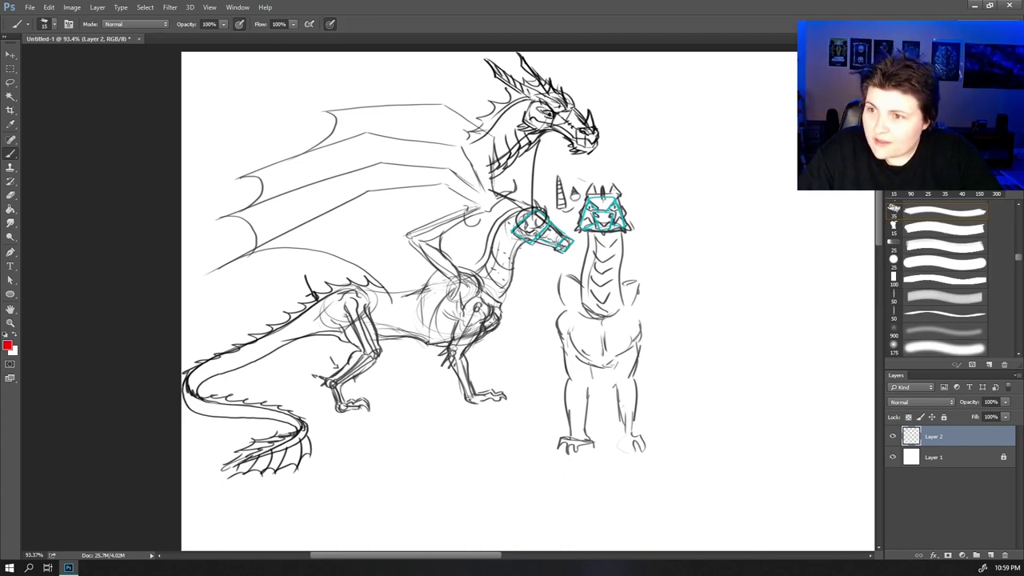
pyautogui.moveTo(498, 319)
pyautogui.mouseDown()
pyautogui.moveTo(436, 345)
pyautogui.moveTo(402, 299)
pyautogui.moveTo(462, 276)
pyautogui.moveTo(500, 322)
pyautogui.mouseUp()
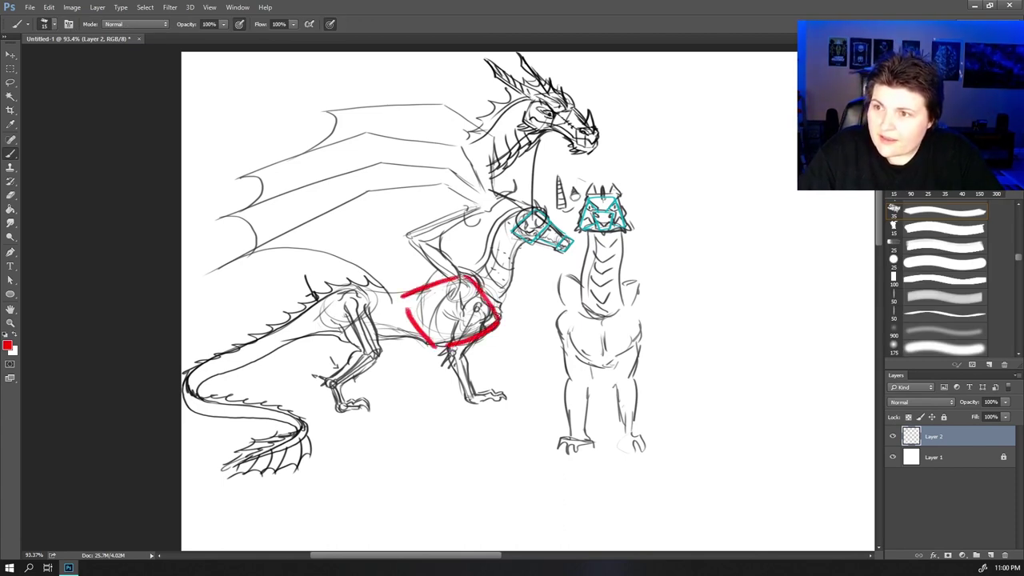
pyautogui.moveTo(368, 285)
pyautogui.mouseDown()
pyautogui.moveTo(379, 340)
pyautogui.moveTo(329, 293)
pyautogui.moveTo(415, 289)
pyautogui.mouseUp()
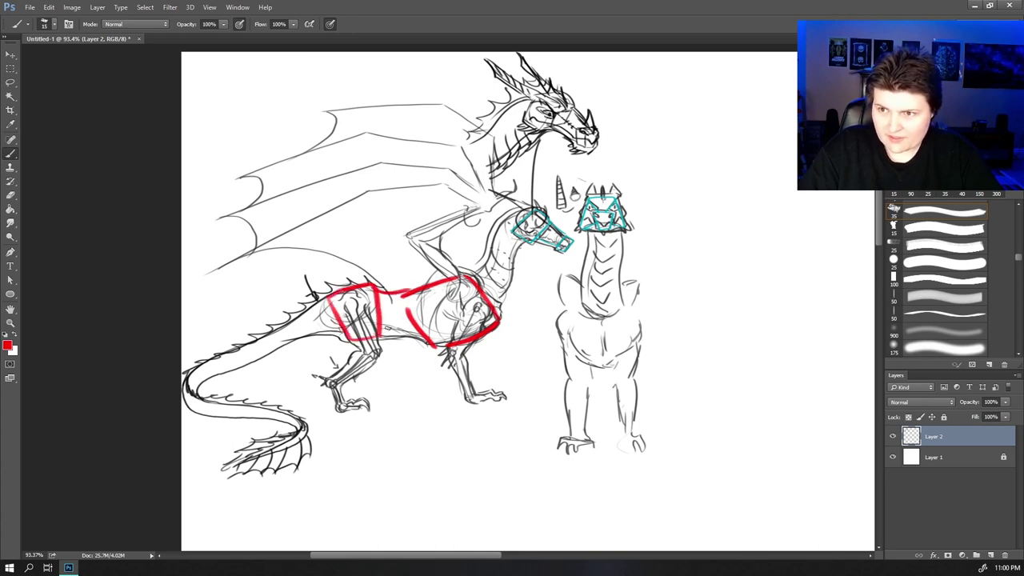
pyautogui.moveTo(388, 328)
pyautogui.mouseDown()
pyautogui.moveTo(380, 298)
pyautogui.moveTo(397, 326)
pyautogui.moveTo(406, 289)
pyautogui.mouseUp()
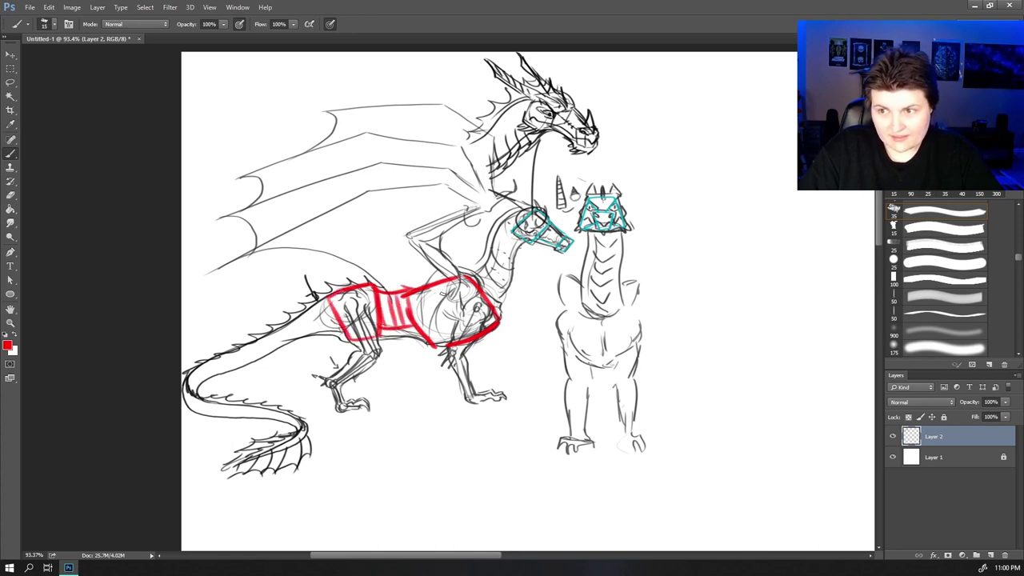
# - Trace the profile dragon's front and hind legs as red segments, from upper limb down to the foot
pyautogui.moveTo(450, 349)
pyautogui.mouseDown()
pyautogui.moveTo(470, 300)
pyautogui.moveTo(450, 352)
pyautogui.moveTo(474, 393)
pyautogui.moveTo(465, 356)
pyautogui.mouseUp()
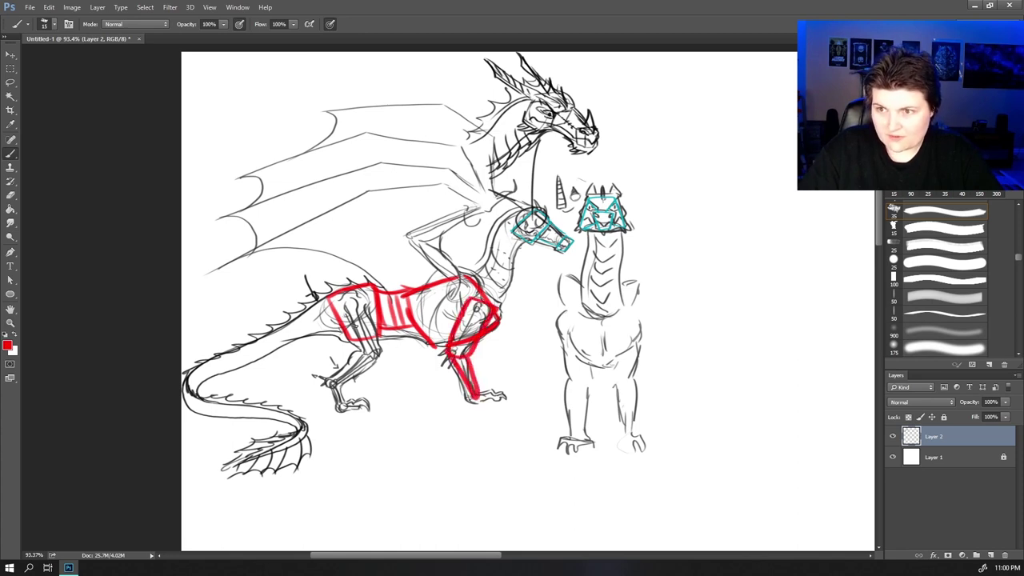
pyautogui.moveTo(335, 312)
pyautogui.mouseDown()
pyautogui.moveTo(370, 301)
pyautogui.moveTo(391, 357)
pyautogui.moveTo(338, 313)
pyautogui.mouseUp()
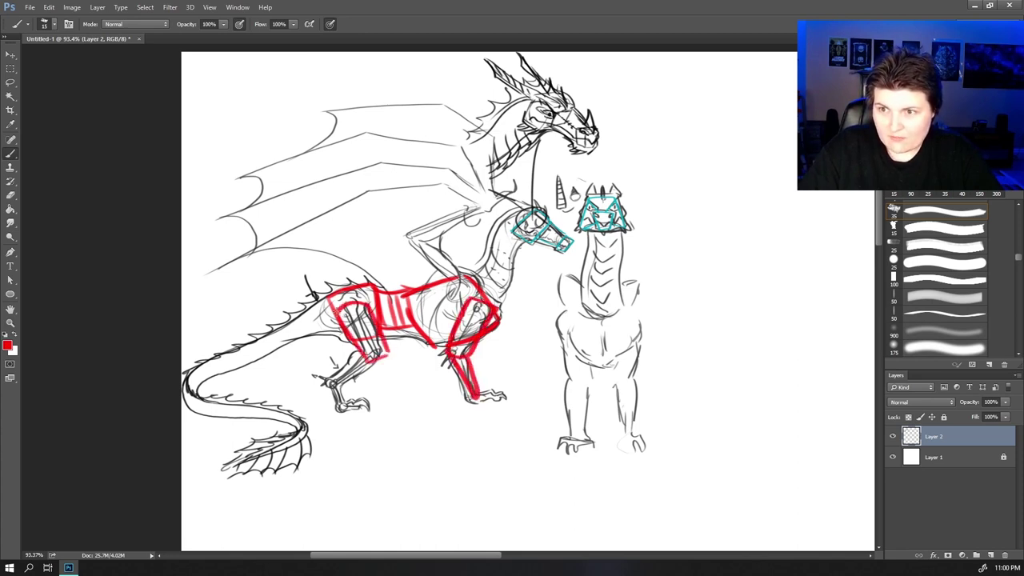
pyautogui.moveTo(326, 382); pyautogui.dragTo(387, 358)
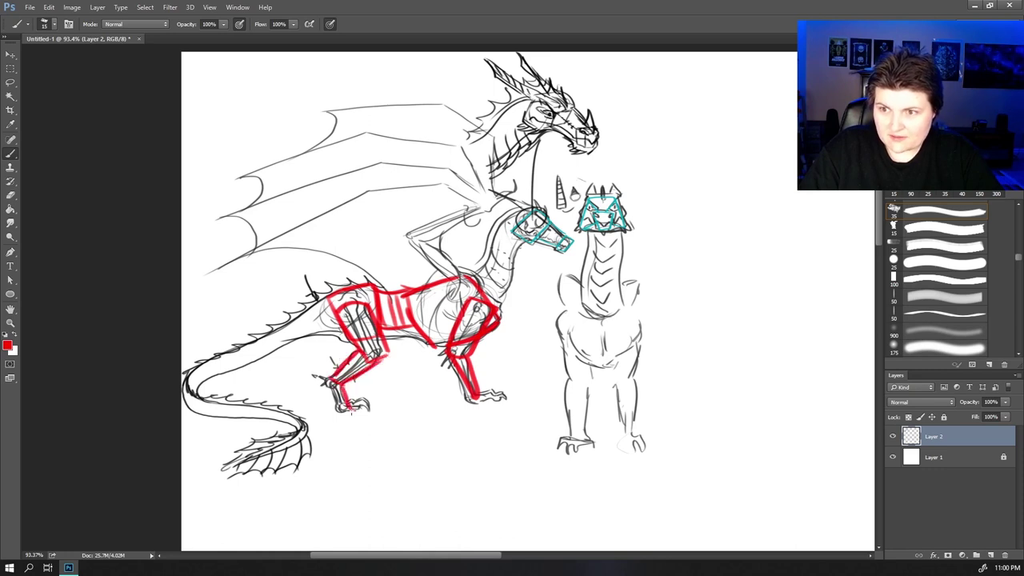
# - Outline the profile dragon's curved neck in red and box in its head and muzzle
pyautogui.moveTo(507, 295)
pyautogui.mouseDown()
pyautogui.moveTo(461, 339)
pyautogui.moveTo(472, 278)
pyautogui.mouseUp()
pyautogui.moveTo(432, 323); pyautogui.dragTo(457, 269)
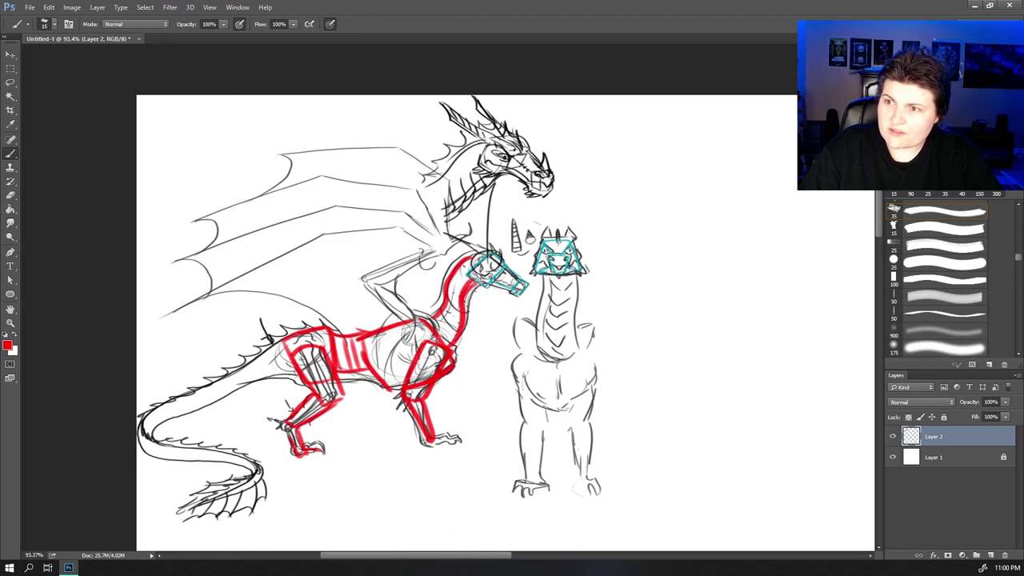
pyautogui.moveTo(484, 280)
pyautogui.mouseDown()
pyautogui.moveTo(493, 249)
pyautogui.moveTo(509, 292)
pyautogui.moveTo(514, 281)
pyautogui.mouseUp()
pyautogui.moveTo(509, 289); pyautogui.dragTo(490, 281)
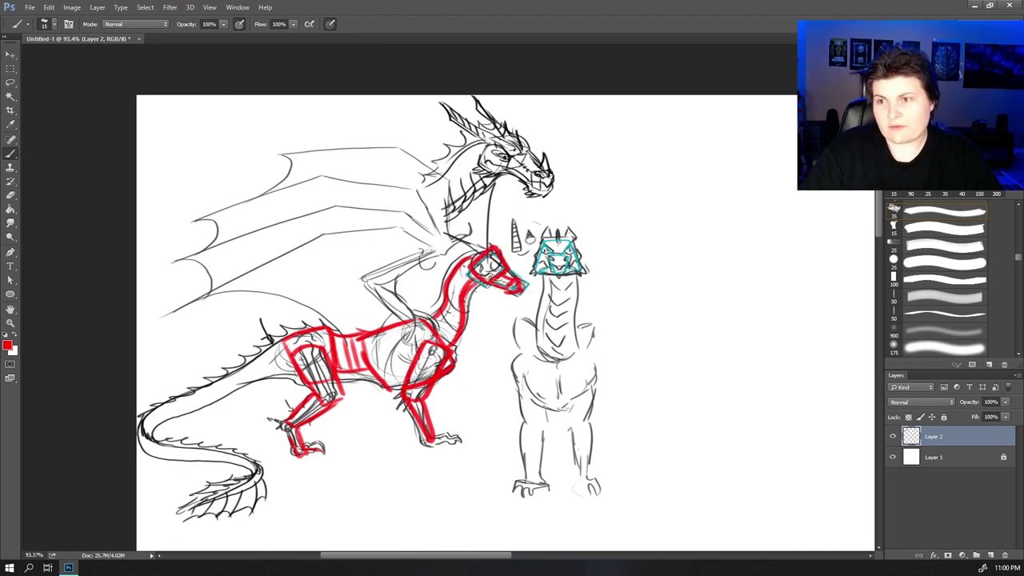
# - Trace the profile dragon's tail with two red contours tapering to the tip
pyautogui.scroll(1, 414, 276)
pyautogui.moveTo(272, 378)
pyautogui.mouseDown()
pyautogui.moveTo(382, 294)
pyautogui.moveTo(311, 308)
pyautogui.moveTo(232, 373)
pyautogui.moveTo(364, 400)
pyautogui.moveTo(229, 480)
pyautogui.mouseUp()
pyautogui.moveTo(394, 310)
pyautogui.mouseDown()
pyautogui.moveTo(309, 325)
pyautogui.moveTo(239, 354)
pyautogui.moveTo(368, 405)
pyautogui.moveTo(291, 452)
pyautogui.mouseUp()
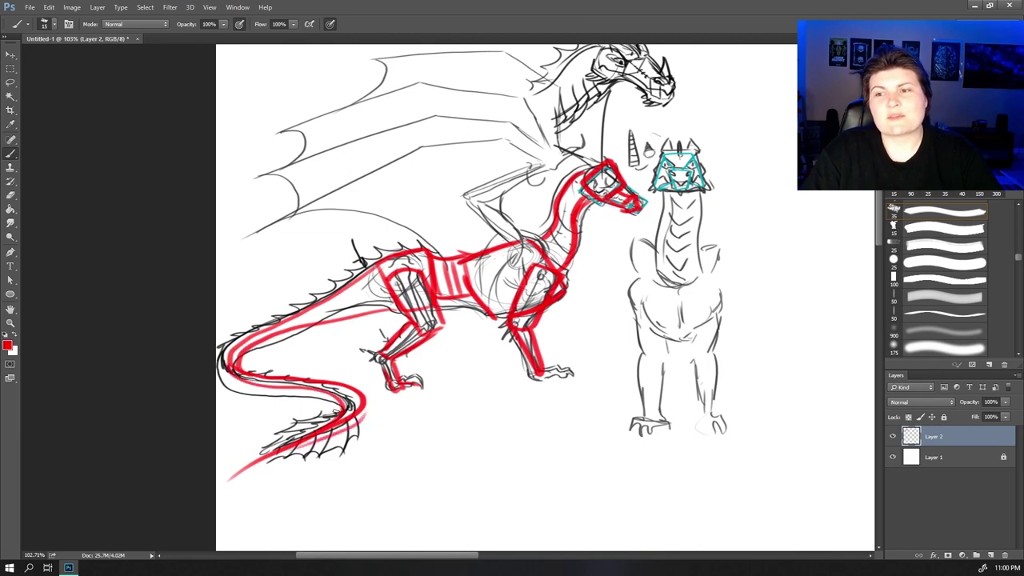
pyautogui.moveTo(495, 307); pyautogui.dragTo(437, 360)
pyautogui.moveTo(455, 264); pyautogui.dragTo(470, 316)
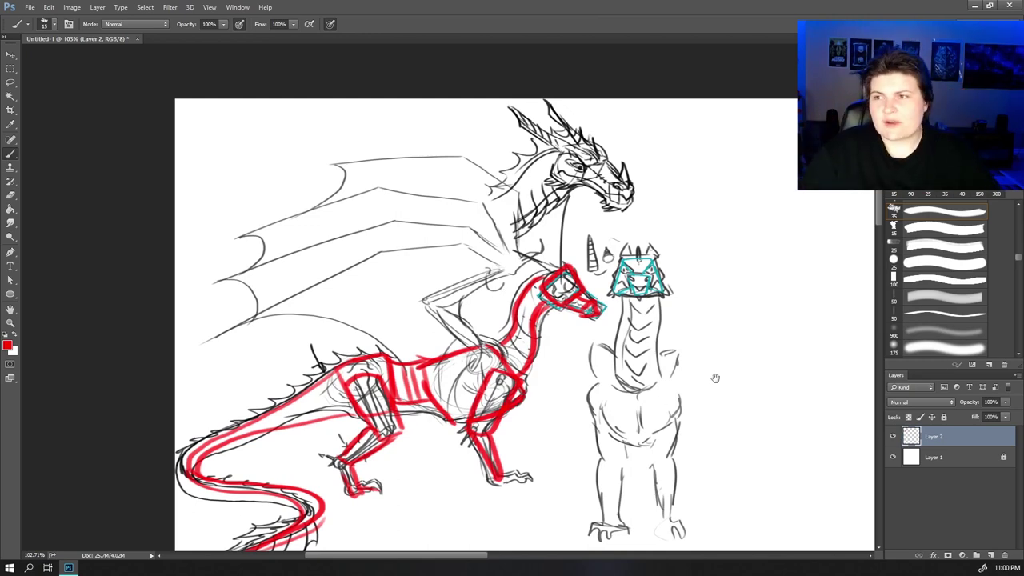
# - Draw the bent leading edge of a separate wing with the black brush in the empty area beside the dragons
pyautogui.moveTo(715, 378); pyautogui.dragTo(435, 347)
pyautogui.press('z')
pyautogui.keyDown('alt'); pyautogui.click(448, 347); pyautogui.keyUp('alt')
pyautogui.keyDown('alt'); pyautogui.click(448, 347); pyautogui.keyUp('alt')
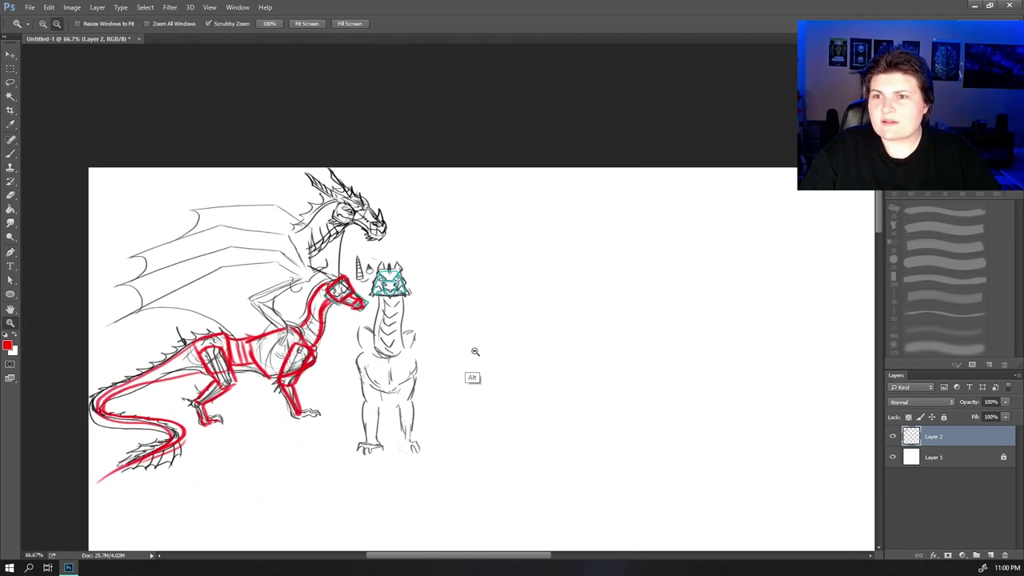
pyautogui.moveTo(603, 326); pyautogui.dragTo(378, 292)
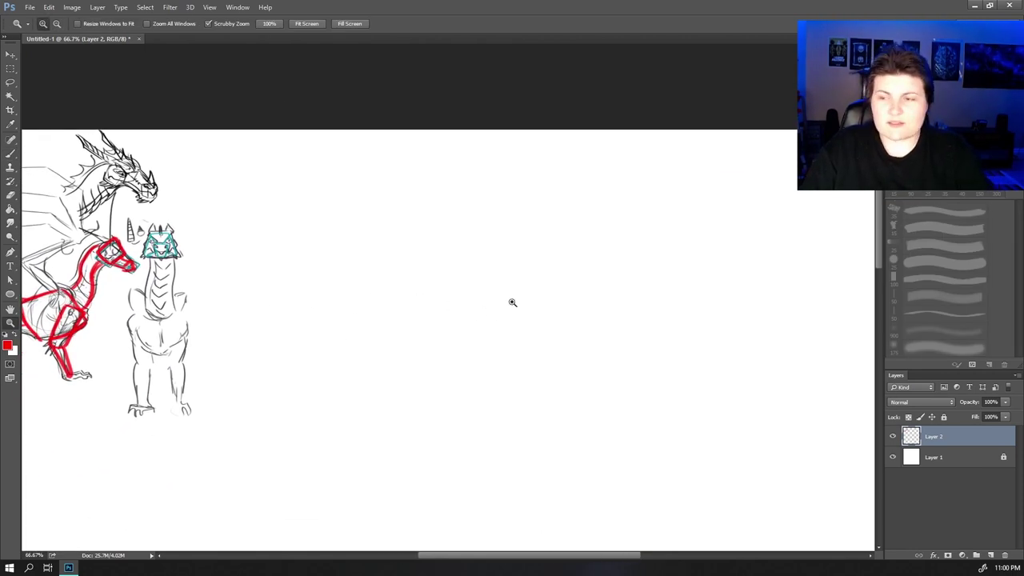
pyautogui.press('b')
pyautogui.press('d')
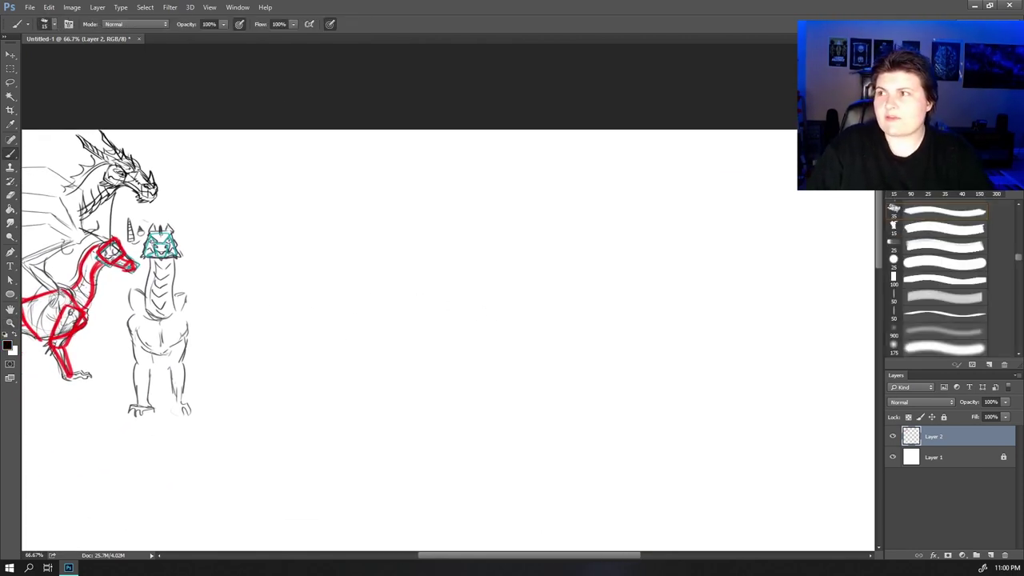
pyautogui.press('z')
pyautogui.keyDown('alt'); pyautogui.click(549, 297); pyautogui.keyUp('alt')
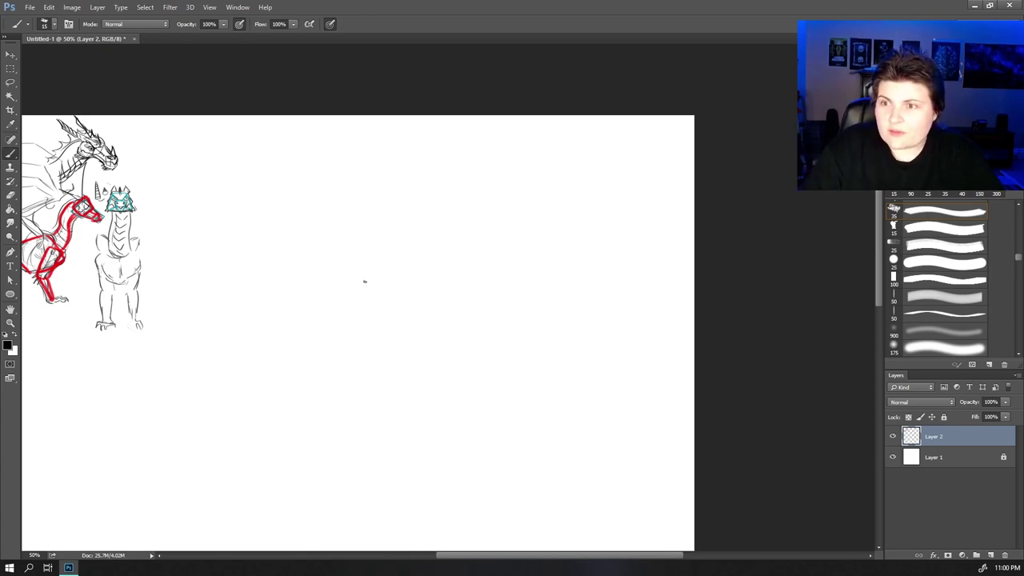
pyautogui.moveTo(363, 278)
pyautogui.mouseDown()
pyautogui.moveTo(417, 283)
pyautogui.moveTo(455, 271)
pyautogui.moveTo(498, 224)
pyautogui.moveTo(654, 211)
pyautogui.mouseUp()
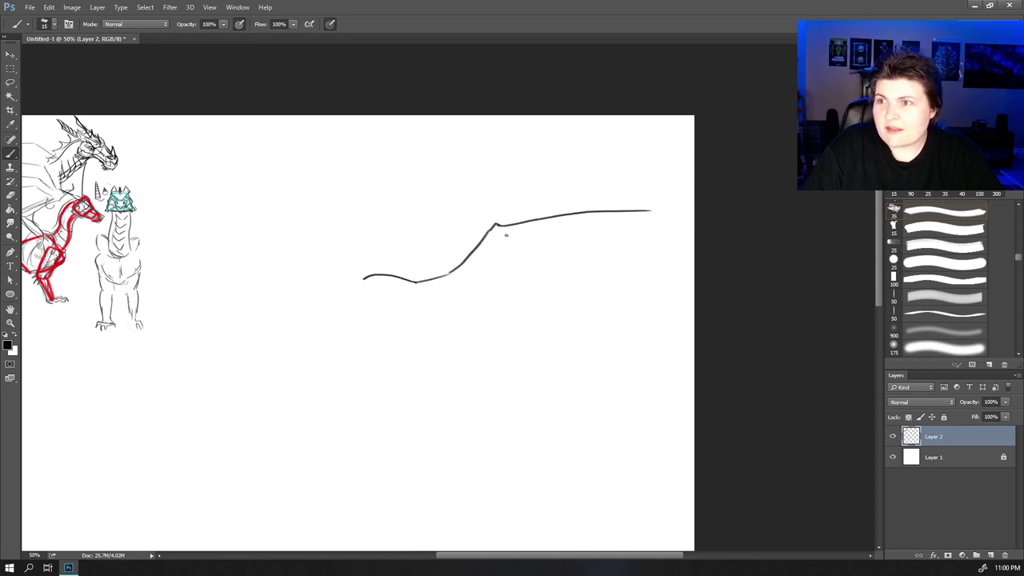
# - Add two finger bones inside the wing and close it with a scalloped trailing edge from the tip inward
pyautogui.moveTo(506, 233); pyautogui.dragTo(612, 279)
pyautogui.moveTo(495, 251); pyautogui.dragTo(532, 326)
pyautogui.moveTo(653, 208)
pyautogui.mouseDown()
pyautogui.moveTo(602, 285)
pyautogui.moveTo(525, 330)
pyautogui.moveTo(447, 320)
pyautogui.moveTo(384, 368)
pyautogui.mouseUp()
pyautogui.moveTo(492, 340); pyautogui.dragTo(521, 213)
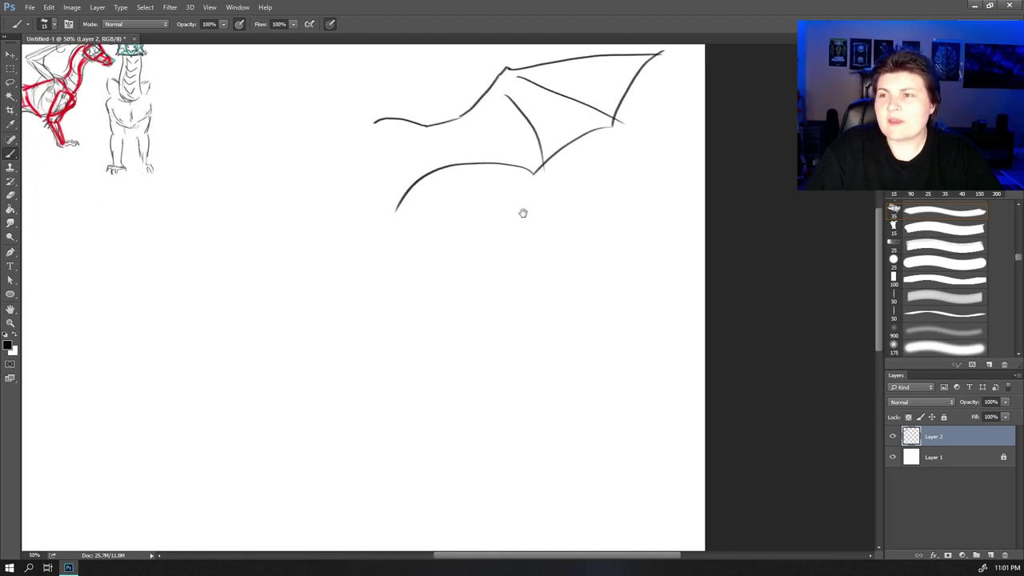
# - Fill the wing's outermost membrane panel with curved red contour lines
pyautogui.moveTo(469, 285); pyautogui.dragTo(489, 303)
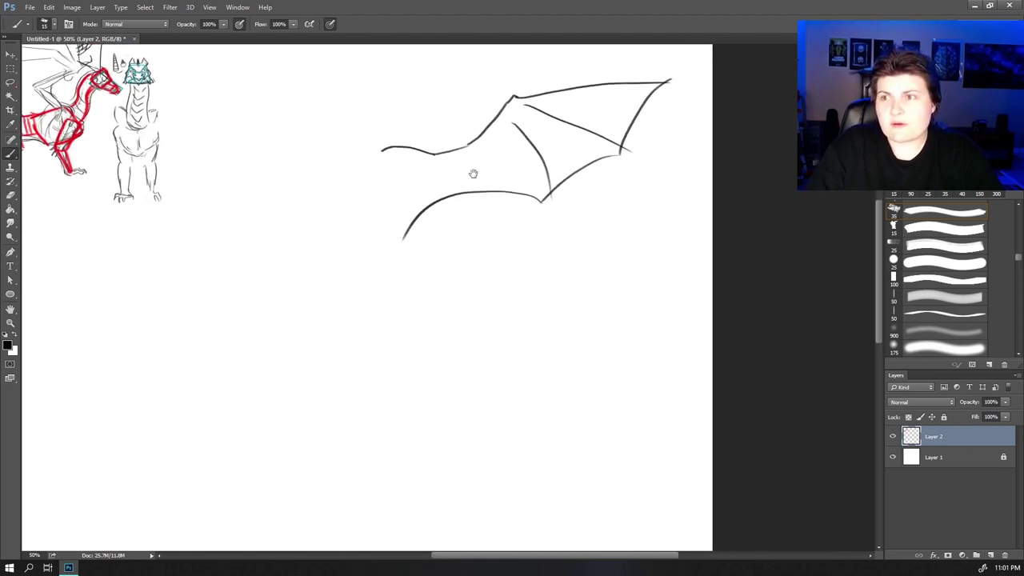
pyautogui.moveTo(467, 170); pyautogui.dragTo(464, 206)
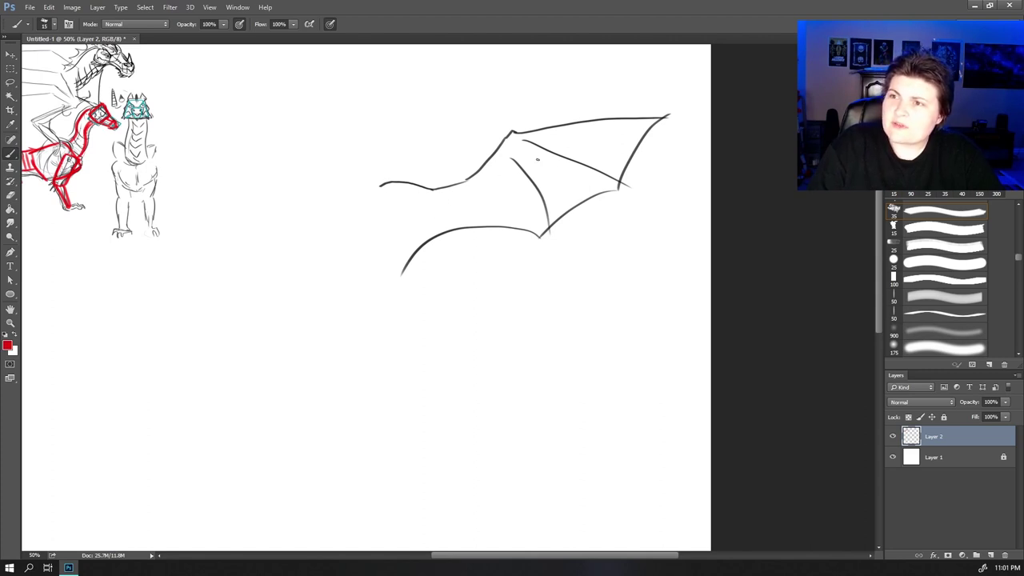
pyautogui.moveTo(640, 120)
pyautogui.mouseDown()
pyautogui.moveTo(616, 172)
pyautogui.moveTo(596, 168)
pyautogui.mouseUp()
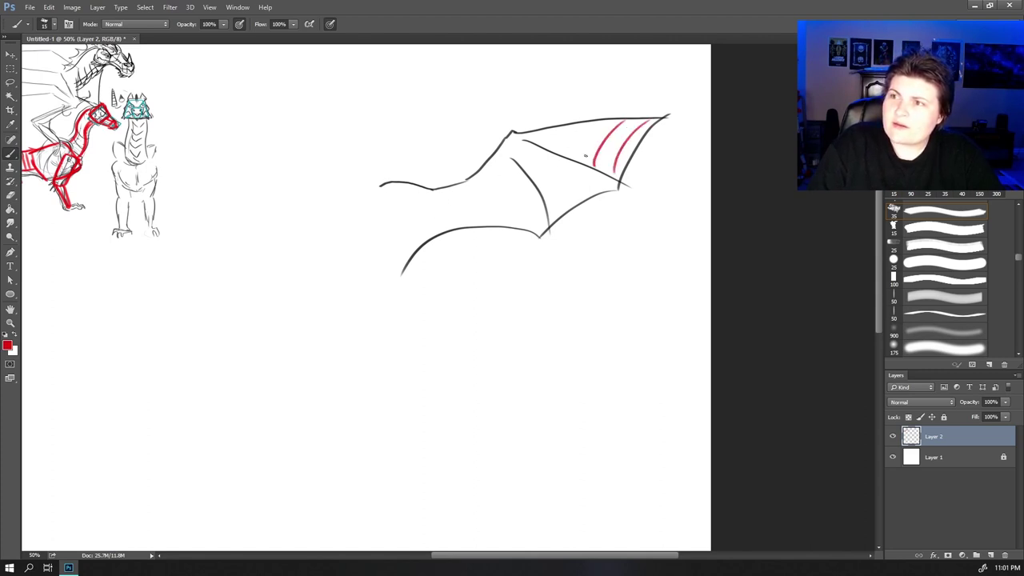
pyautogui.moveTo(600, 124); pyautogui.dragTo(576, 164)
pyautogui.moveTo(580, 124)
pyautogui.mouseDown()
pyautogui.moveTo(564, 160)
pyautogui.moveTo(552, 156)
pyautogui.mouseUp()
pyautogui.moveTo(544, 128); pyautogui.dragTo(538, 147)
# - Fill the wing's middle membrane panel with red contour lines parallel to its trailing edge
pyautogui.moveTo(580, 191); pyautogui.dragTo(551, 218)
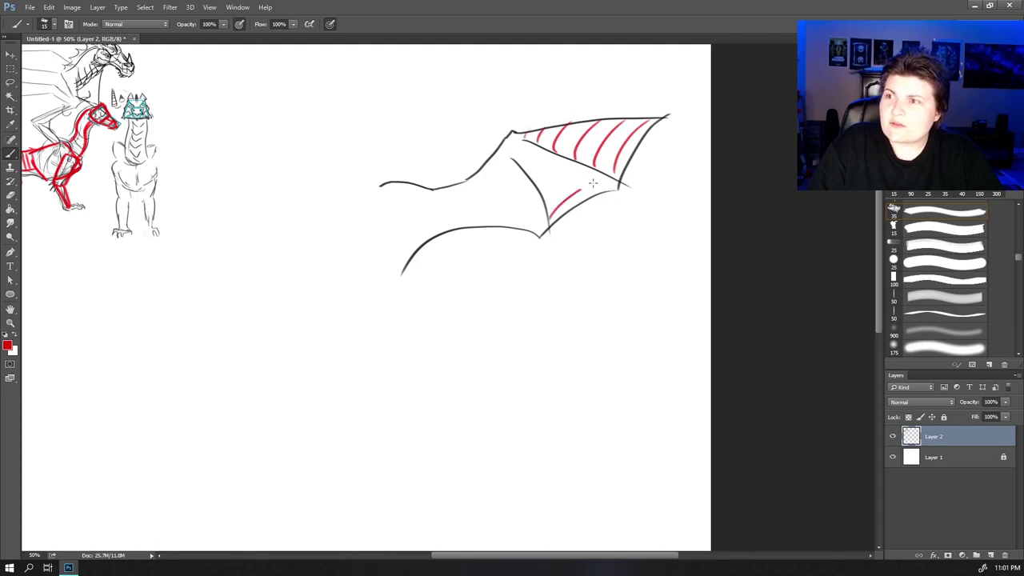
pyautogui.moveTo(612, 176); pyautogui.dragTo(538, 212)
pyautogui.moveTo(576, 163)
pyautogui.mouseDown()
pyautogui.moveTo(529, 199)
pyautogui.moveTo(517, 184)
pyautogui.mouseUp()
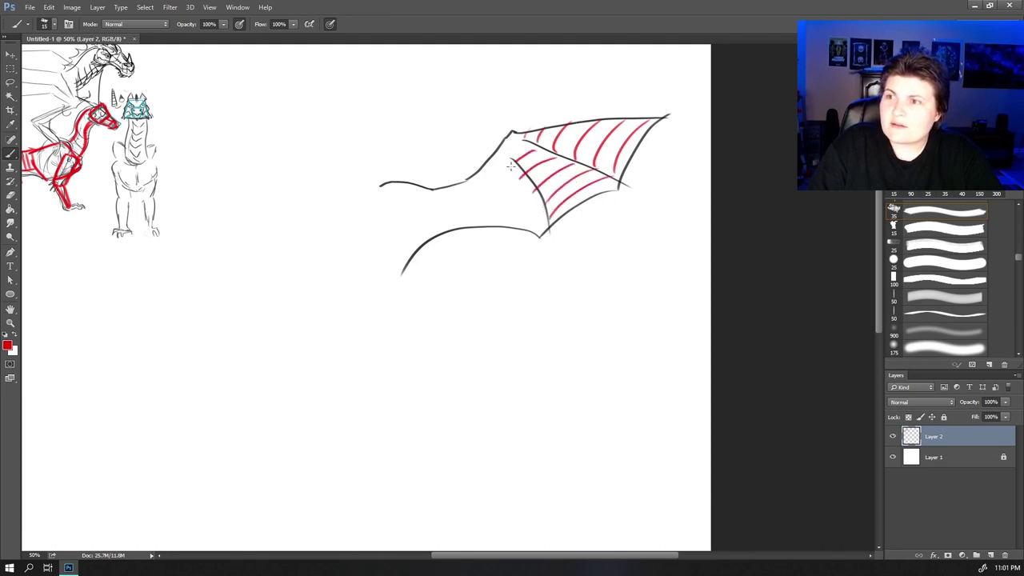
pyautogui.moveTo(528, 140); pyautogui.dragTo(502, 168)
# - Run long red contour lines across the inner membrane panel and add short curved ones beneath the wing's arm
pyautogui.moveTo(548, 217)
pyautogui.mouseDown()
pyautogui.moveTo(467, 220)
pyautogui.moveTo(394, 270)
pyautogui.mouseUp()
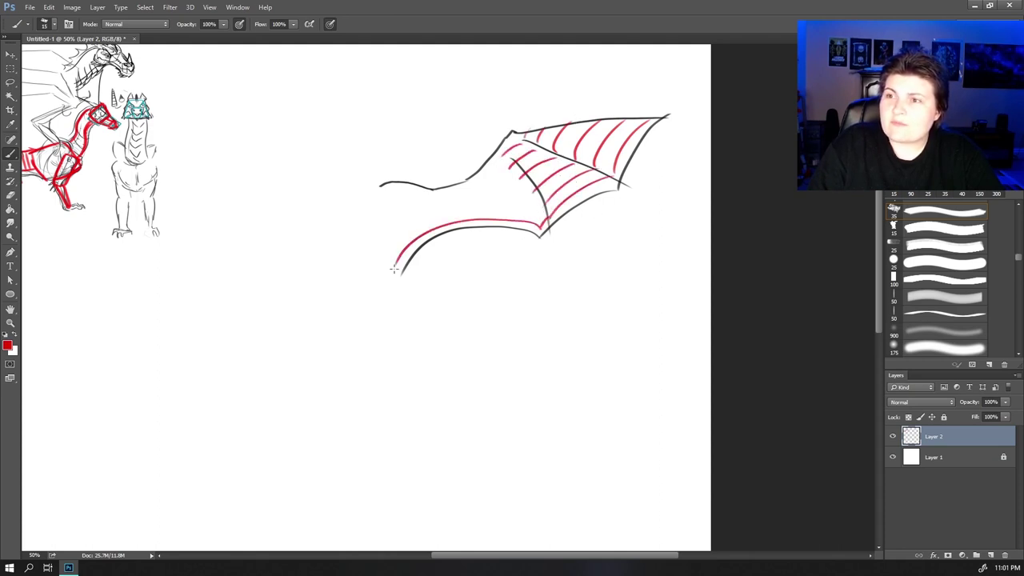
pyautogui.moveTo(548, 202)
pyautogui.mouseDown()
pyautogui.moveTo(453, 212)
pyautogui.moveTo(389, 258)
pyautogui.moveTo(500, 191)
pyautogui.moveTo(384, 242)
pyautogui.mouseUp()
pyautogui.moveTo(512, 178)
pyautogui.mouseDown()
pyautogui.moveTo(386, 230)
pyautogui.moveTo(425, 202)
pyautogui.moveTo(388, 218)
pyautogui.mouseUp()
pyautogui.moveTo(395, 181); pyautogui.dragTo(409, 210)
pyautogui.moveTo(414, 187); pyautogui.dragTo(424, 203)
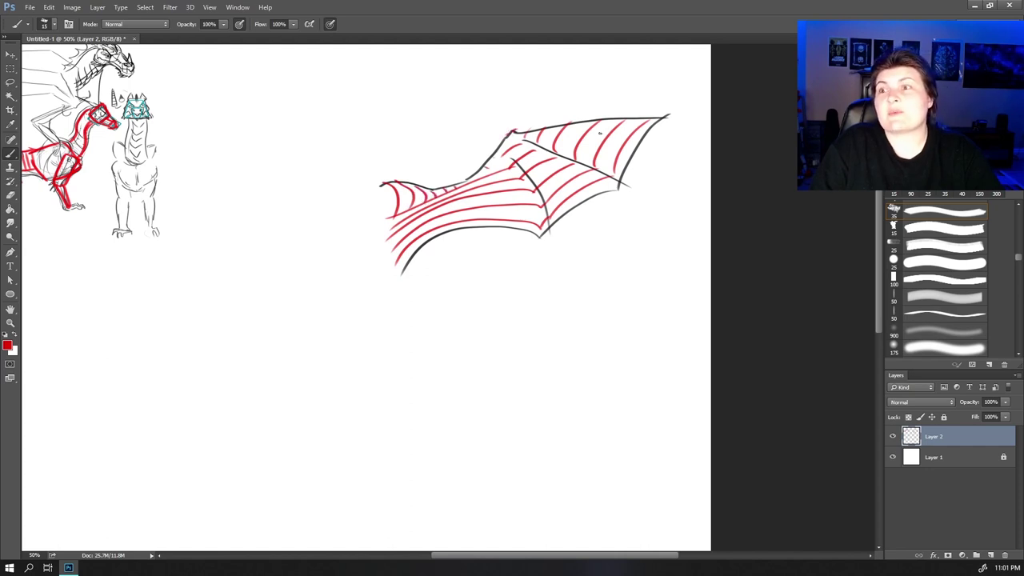
# - Draw two black arrows beneath the wing, pointing up at the inner and middle membrane panels
pyautogui.press('d')
pyautogui.moveTo(630, 284); pyautogui.dragTo(653, 244)
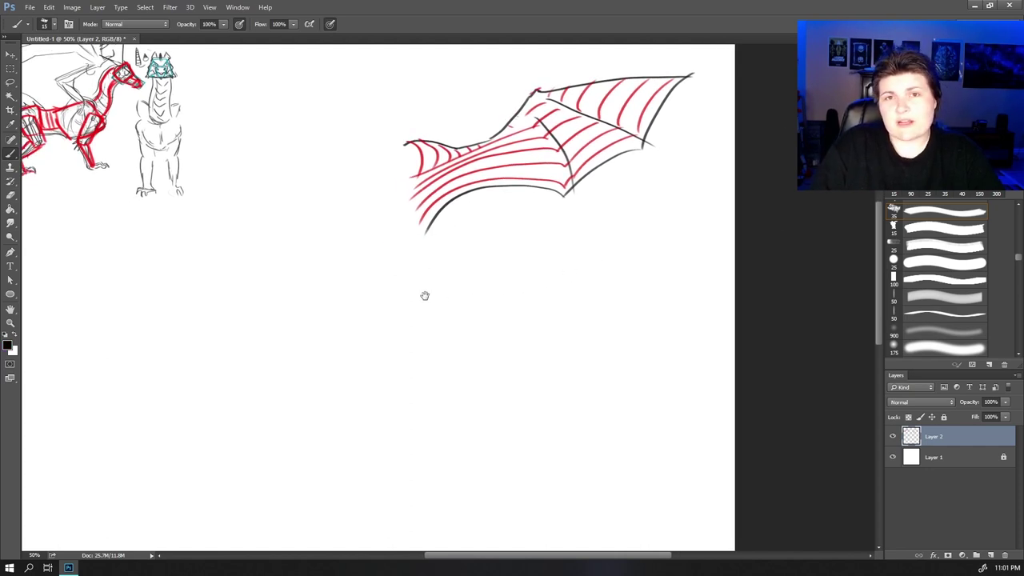
pyautogui.moveTo(502, 307); pyautogui.dragTo(541, 307)
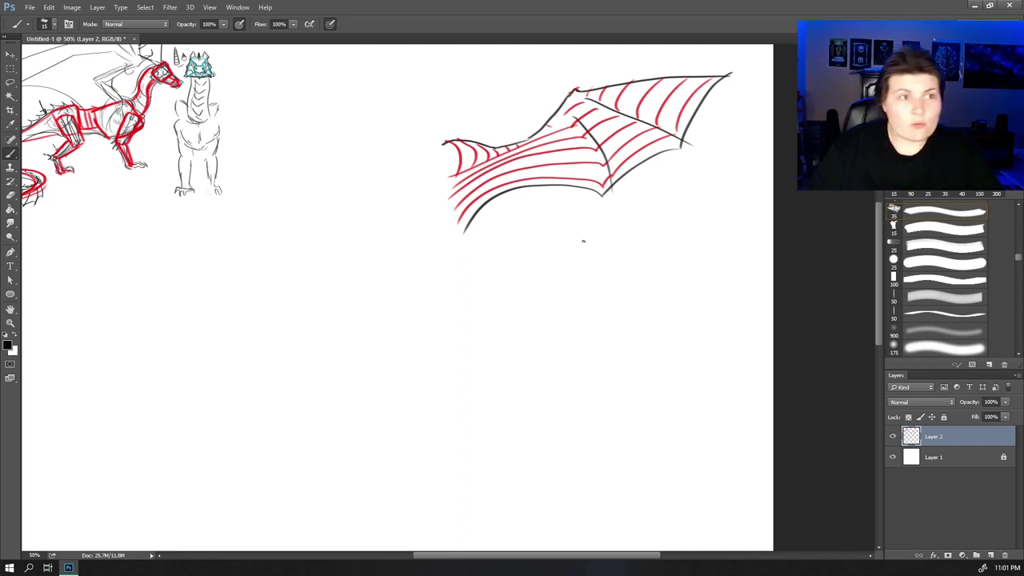
pyautogui.moveTo(549, 270)
pyautogui.mouseDown()
pyautogui.moveTo(553, 209)
pyautogui.moveTo(565, 223)
pyautogui.mouseUp()
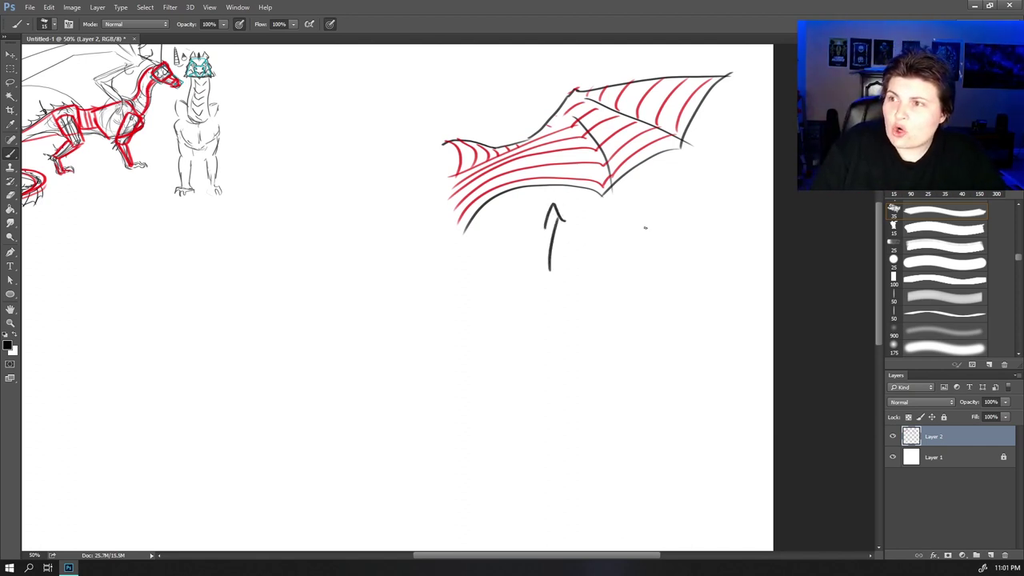
pyautogui.moveTo(643, 226)
pyautogui.mouseDown()
pyautogui.moveTo(637, 182)
pyautogui.moveTo(641, 197)
pyautogui.mouseUp()
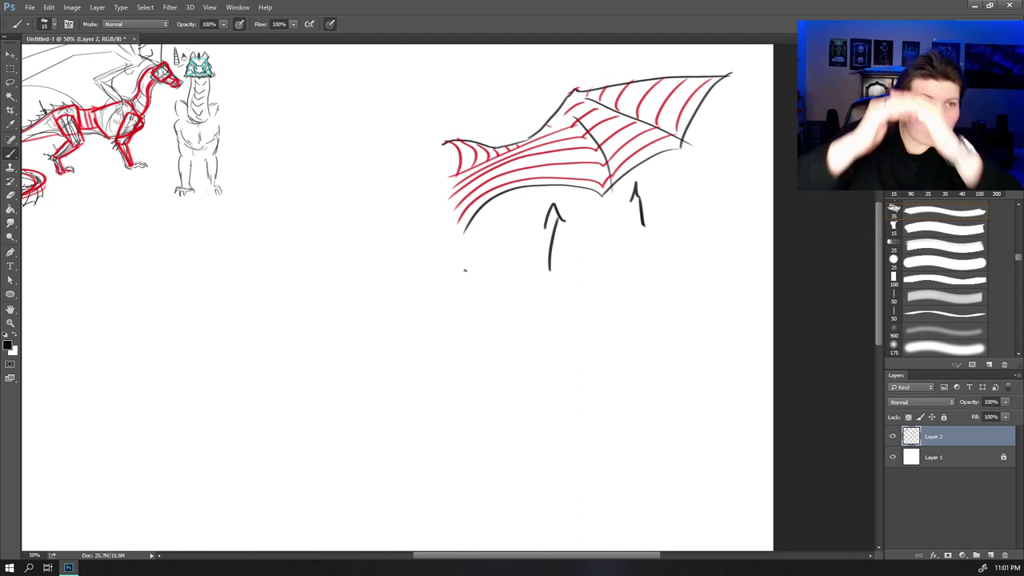
# - Start a second, flatter wing study below with a nearly horizontal leading edge and two short strokes beneath it
pyautogui.moveTo(394, 302); pyautogui.dragTo(392, 274)
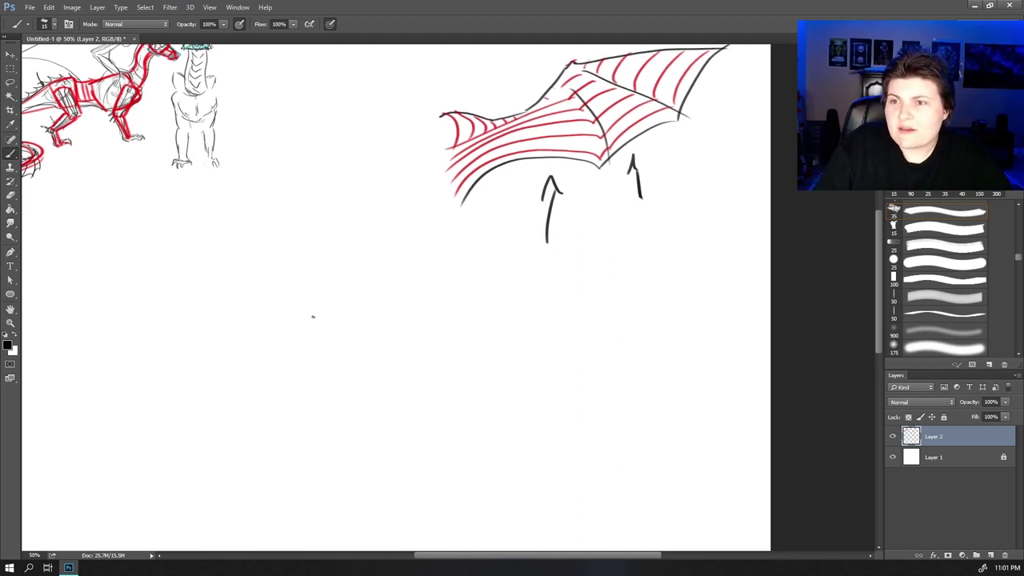
pyautogui.moveTo(305, 318)
pyautogui.mouseDown()
pyautogui.moveTo(344, 318)
pyautogui.moveTo(337, 329)
pyautogui.moveTo(362, 333)
pyautogui.moveTo(360, 317)
pyautogui.moveTo(433, 315)
pyautogui.mouseUp()
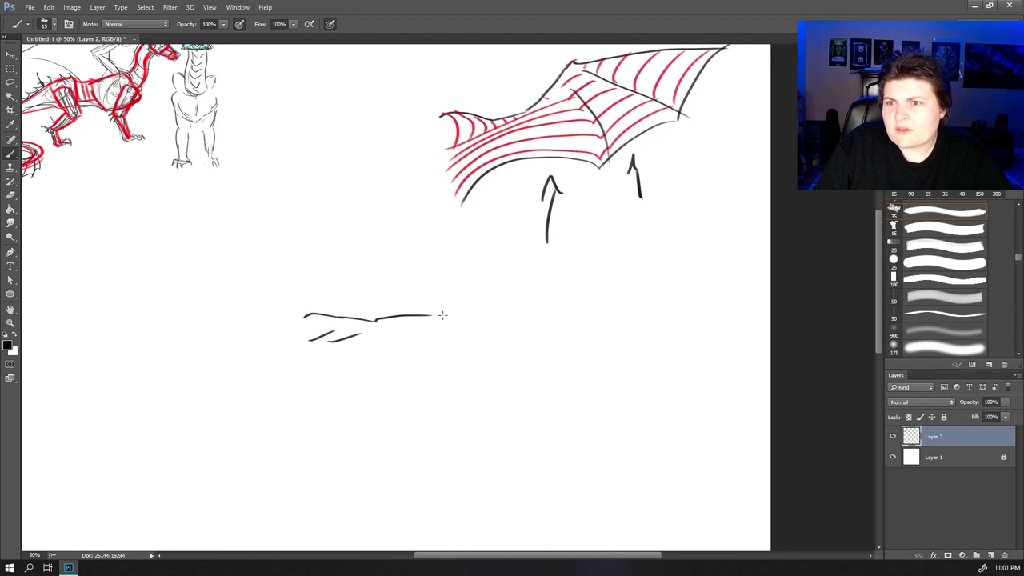
pyautogui.moveTo(368, 333); pyautogui.dragTo(432, 327)
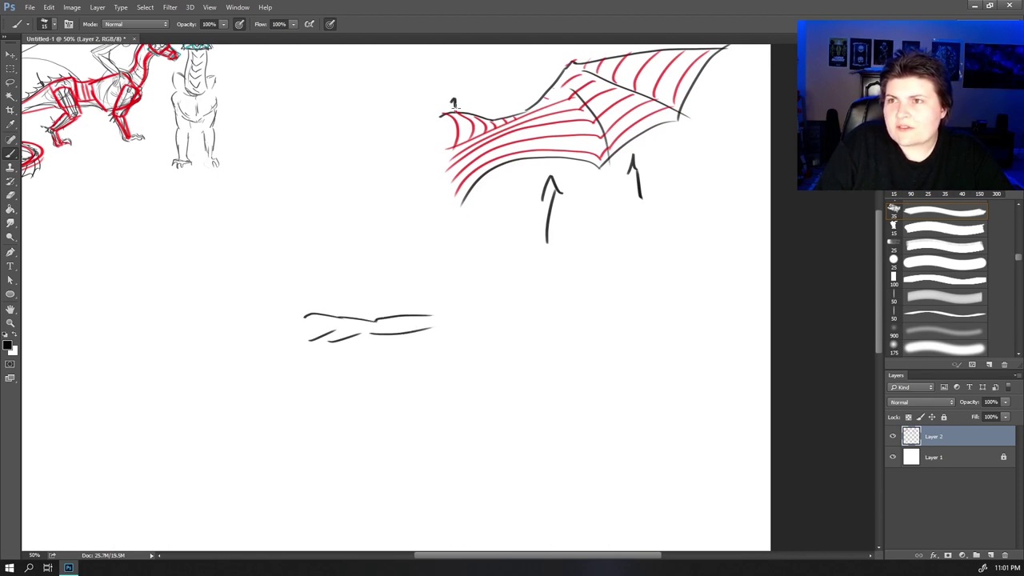
pyautogui.moveTo(450, 110); pyautogui.dragTo(466, 109)
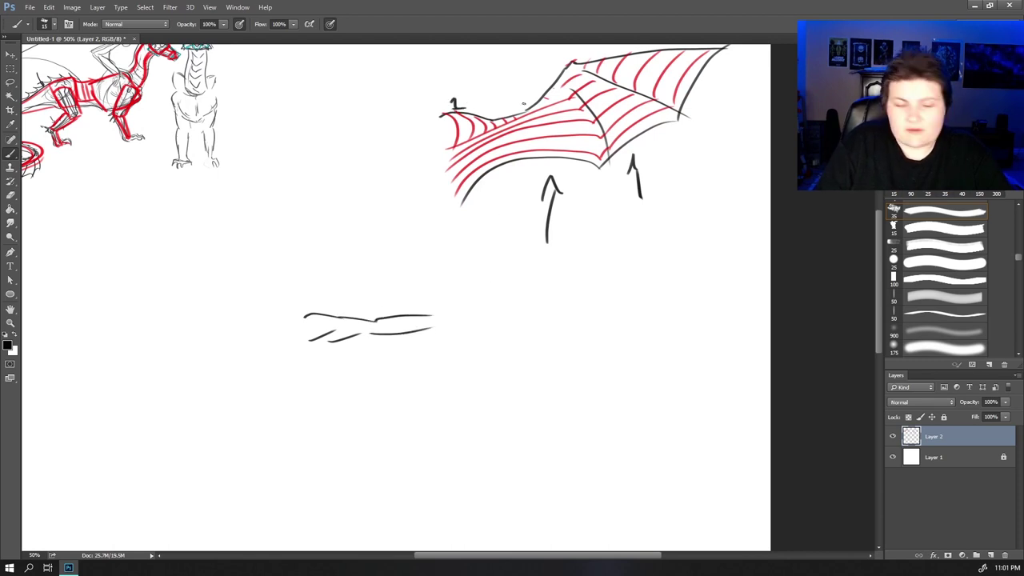
pyautogui.hotkey('ctrl', 'z')
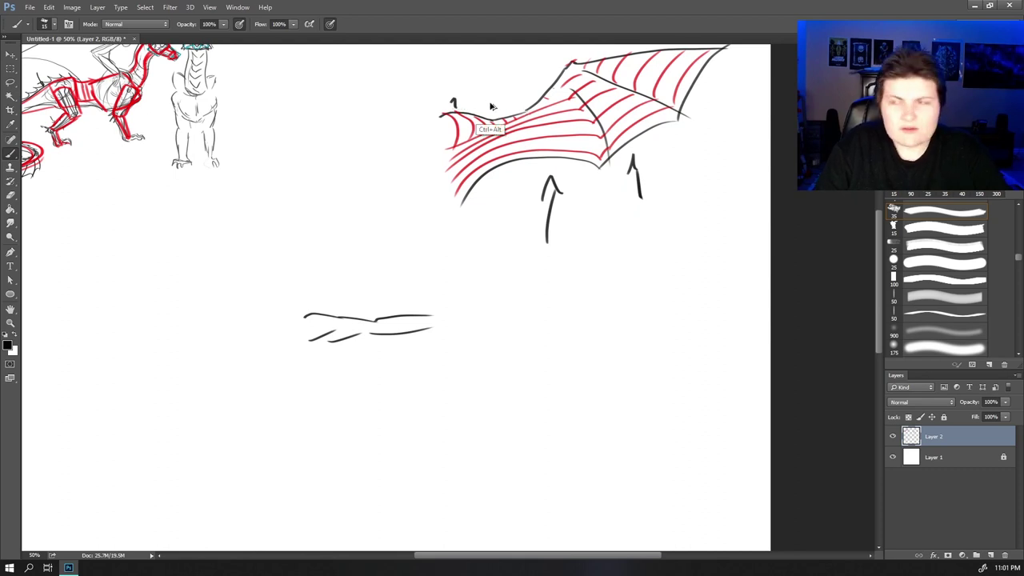
pyautogui.hotkey('ctrl', 'alt', 'z')
pyautogui.hotkey('ctrl', 'alt', 'z')
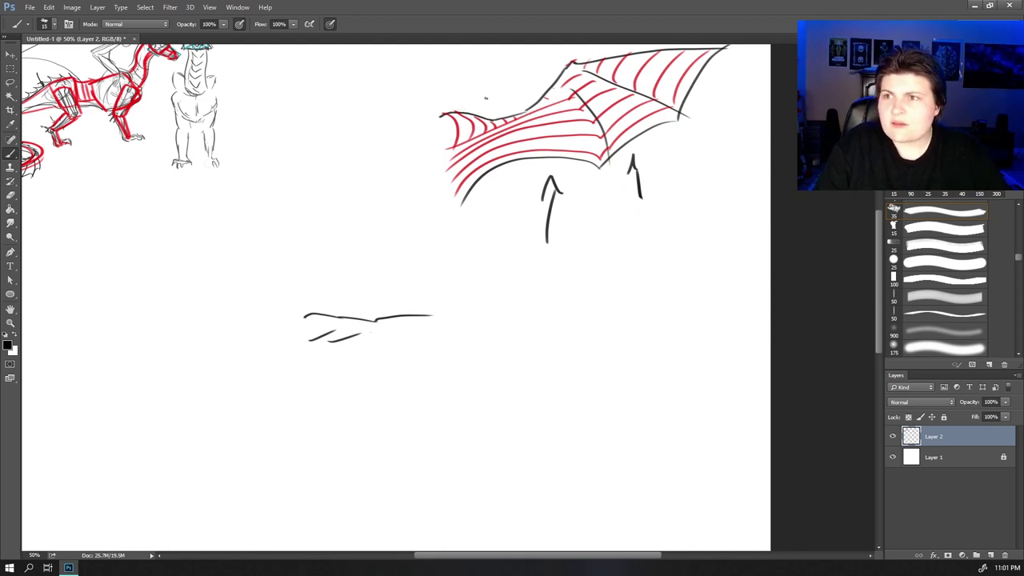
# - Number the upper wing study's arm and finger segments 1, 2 and 3 along its leading edge
pyautogui.moveTo(481, 101); pyautogui.dragTo(485, 112)
pyautogui.moveTo(532, 87); pyautogui.dragTo(562, 122)
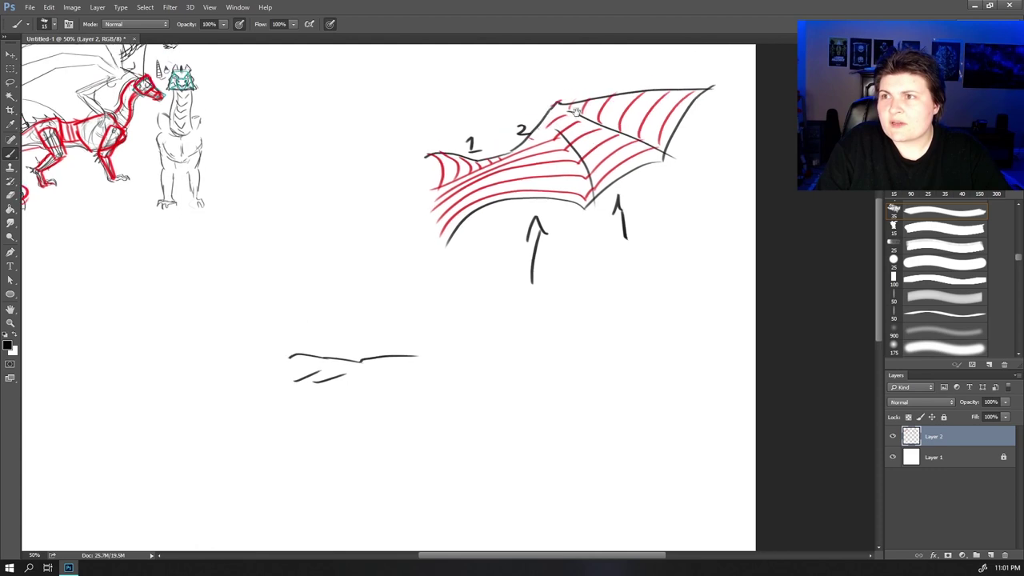
pyautogui.moveTo(604, 82); pyautogui.dragTo(611, 89)
# - Number the flat wing's arm segments 1 and 2, extend its edge with one long finger line, and draw a large upward arrow beneath
pyautogui.moveTo(320, 344)
pyautogui.mouseDown()
pyautogui.moveTo(504, 360)
pyautogui.moveTo(622, 343)
pyautogui.mouseUp()
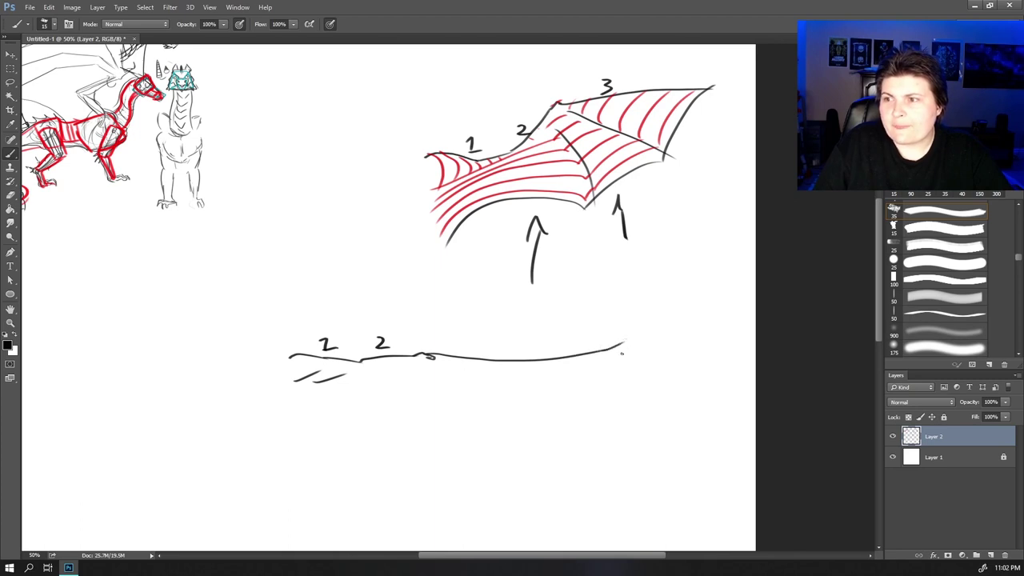
pyautogui.moveTo(586, 405); pyautogui.dragTo(624, 361)
pyautogui.moveTo(596, 484)
pyautogui.mouseDown()
pyautogui.moveTo(612, 408)
pyautogui.moveTo(601, 413)
pyautogui.mouseUp()
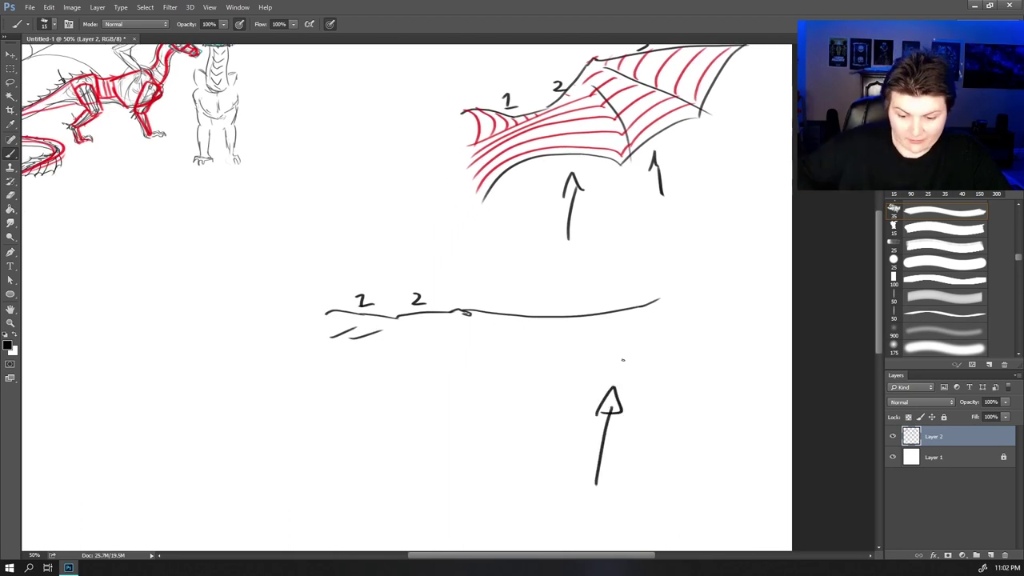
# - Label the upper wing study's three fingertips a, b and c from the innermost outward
pyautogui.moveTo(536, 264); pyautogui.dragTo(535, 310)
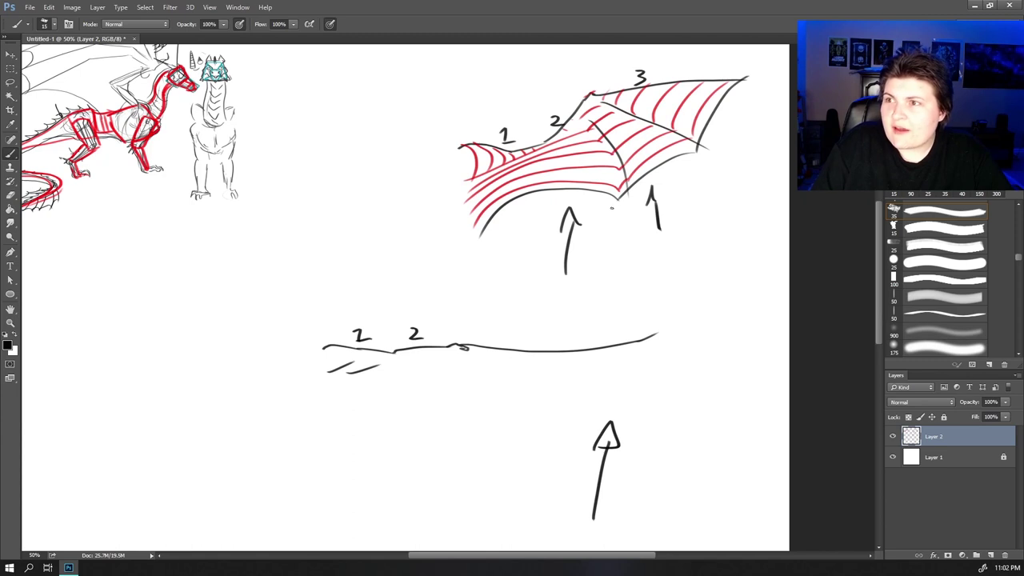
pyautogui.moveTo(612, 208); pyautogui.dragTo(630, 211)
pyautogui.moveTo(704, 165); pyautogui.dragTo(708, 175)
pyautogui.moveTo(763, 75); pyautogui.dragTo(764, 81)
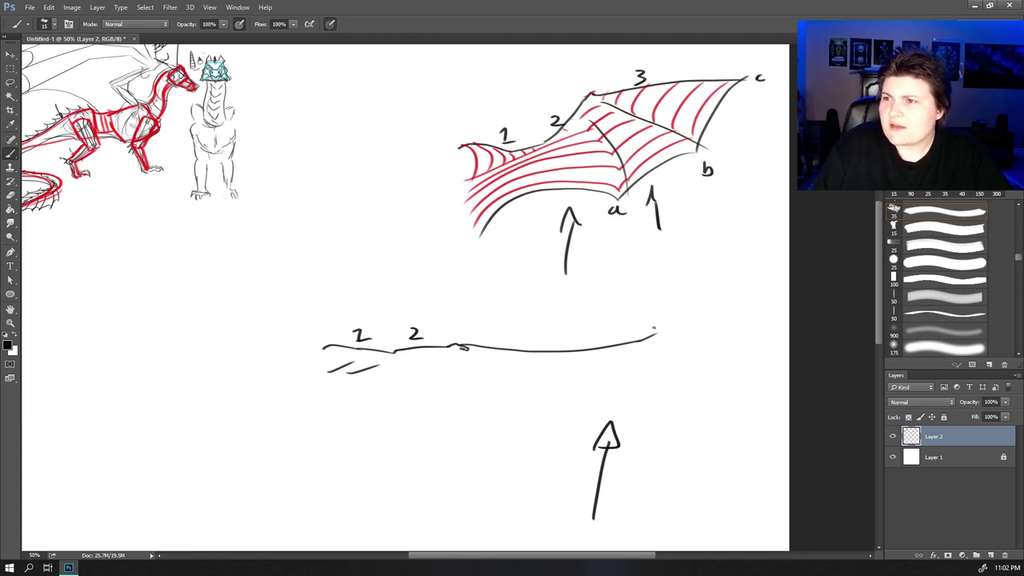
# - Draw the flat wing's two shorter foreshortened fingers, label the three fingertips a, b and c, and add a small upward arrow beneath
pyautogui.moveTo(667, 327); pyautogui.dragTo(670, 335)
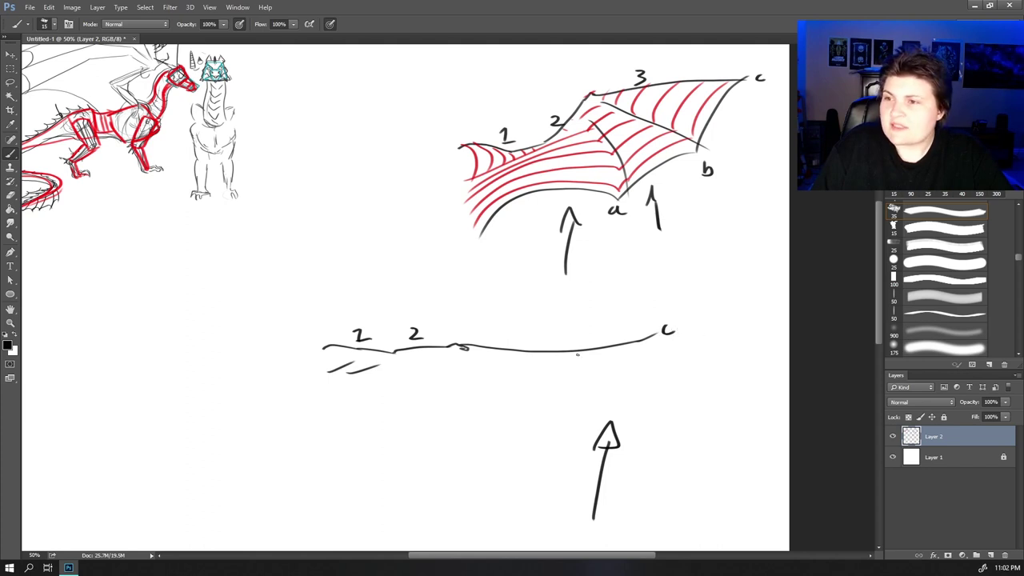
pyautogui.moveTo(461, 346)
pyautogui.mouseDown()
pyautogui.moveTo(477, 354)
pyautogui.moveTo(525, 336)
pyautogui.mouseUp()
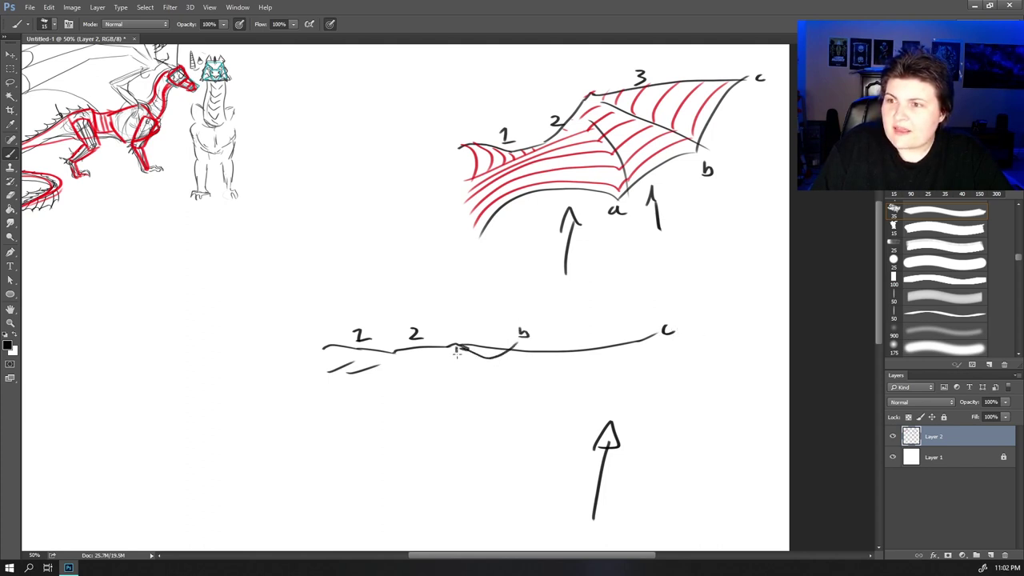
pyautogui.moveTo(457, 349); pyautogui.dragTo(464, 347)
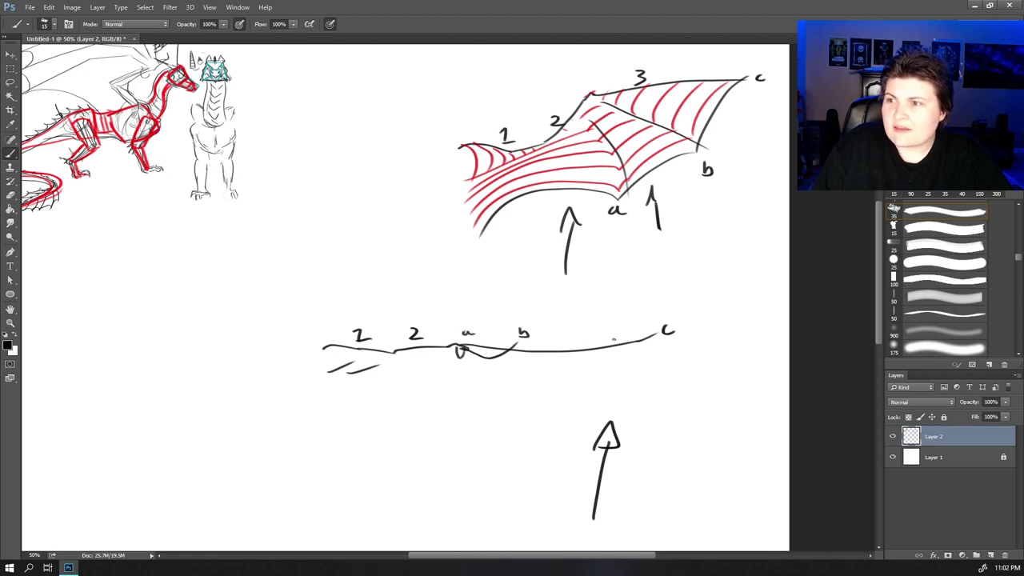
pyautogui.moveTo(545, 414)
pyautogui.mouseDown()
pyautogui.moveTo(550, 383)
pyautogui.moveTo(558, 389)
pyautogui.mouseUp()
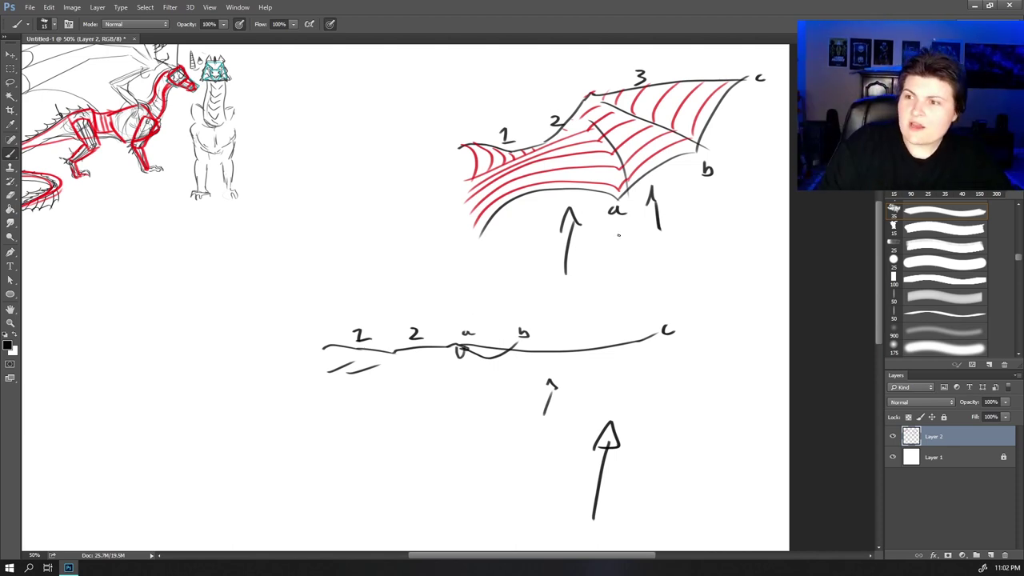
# - Draw arched membrane edges and a lower contour along the flat wing, and shrink that study to free canvas space
pyautogui.moveTo(654, 336)
pyautogui.mouseDown()
pyautogui.moveTo(626, 325)
pyautogui.moveTo(552, 329)
pyautogui.moveTo(480, 349)
pyautogui.moveTo(480, 334)
pyautogui.moveTo(453, 350)
pyautogui.moveTo(468, 338)
pyautogui.moveTo(340, 339)
pyautogui.mouseUp()
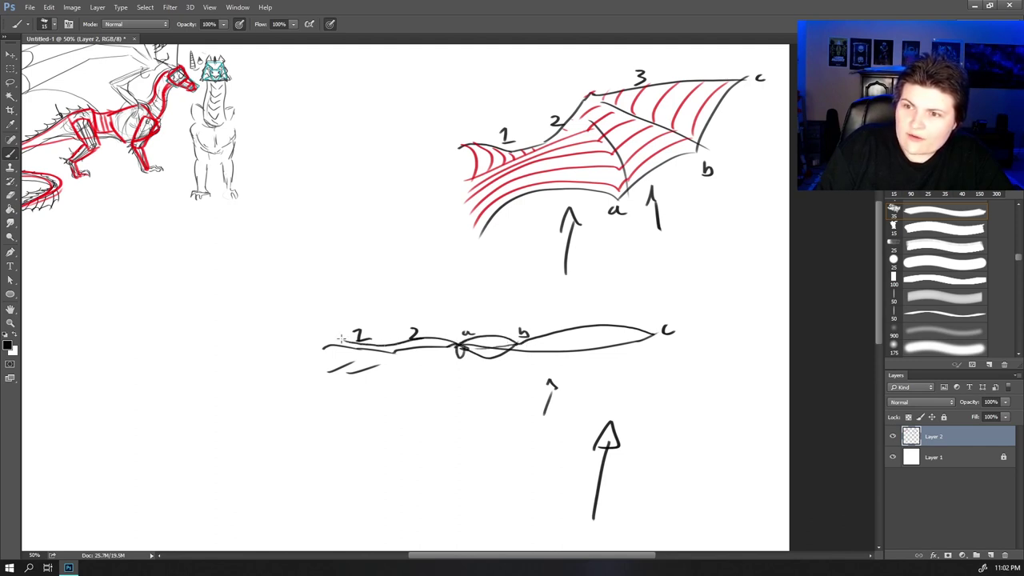
pyautogui.moveTo(524, 365)
pyautogui.mouseDown()
pyautogui.moveTo(556, 334)
pyautogui.moveTo(483, 320)
pyautogui.mouseUp()
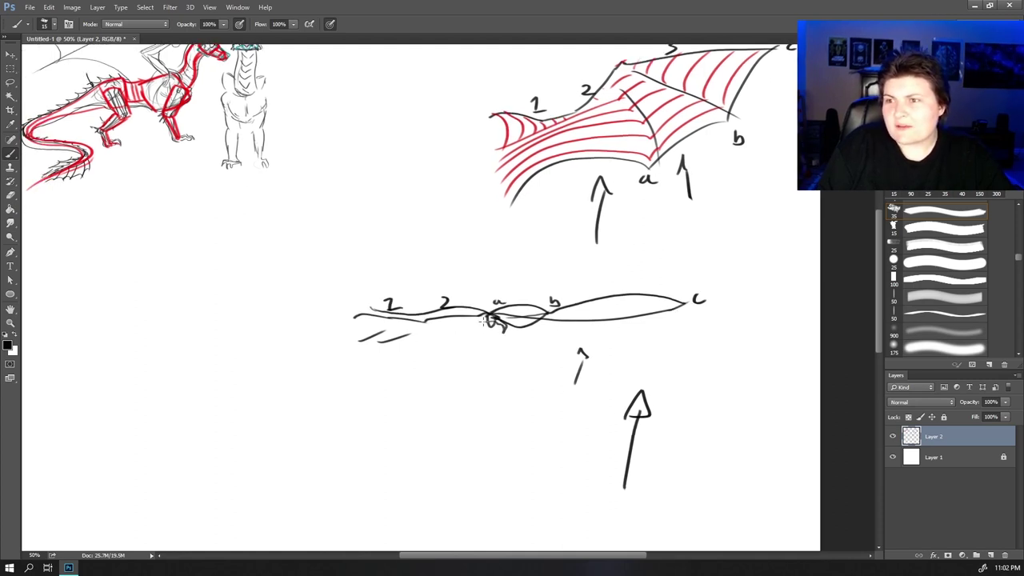
pyautogui.moveTo(400, 337)
pyautogui.mouseDown()
pyautogui.moveTo(680, 306)
pyautogui.moveTo(660, 305)
pyautogui.mouseUp()
pyautogui.moveTo(688, 366)
pyautogui.mouseDown()
pyautogui.moveTo(594, 371)
pyautogui.moveTo(606, 321)
pyautogui.moveTo(645, 395)
pyautogui.moveTo(636, 425)
pyautogui.mouseUp()
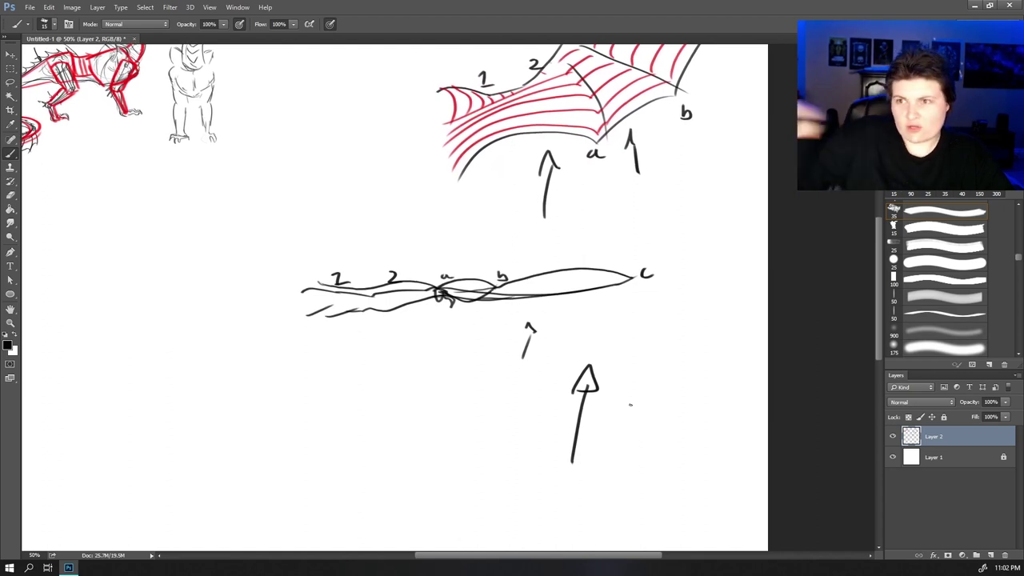
pyautogui.moveTo(456, 365)
pyautogui.mouseDown()
pyautogui.moveTo(463, 397)
pyautogui.moveTo(583, 219)
pyautogui.moveTo(562, 210)
pyautogui.mouseUp()
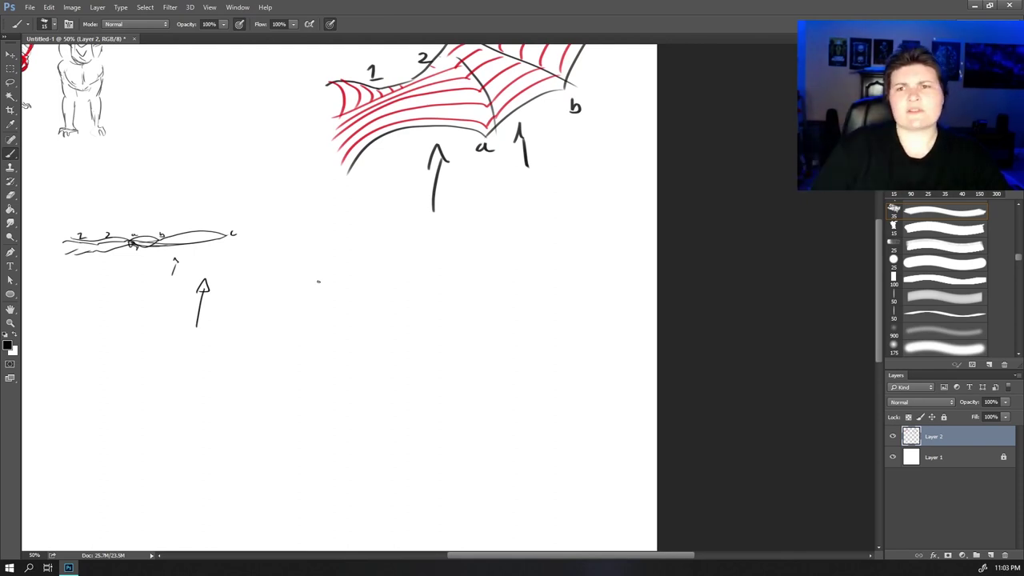
# - Sketch a small dragon beside the flat wing with a round chest, back and belly lines, a raised neck and a horned head
pyautogui.moveTo(292, 336)
pyautogui.mouseDown()
pyautogui.moveTo(277, 283)
pyautogui.moveTo(276, 329)
pyautogui.mouseUp()
pyautogui.moveTo(307, 282); pyautogui.dragTo(369, 309)
pyautogui.moveTo(312, 337); pyautogui.dragTo(338, 341)
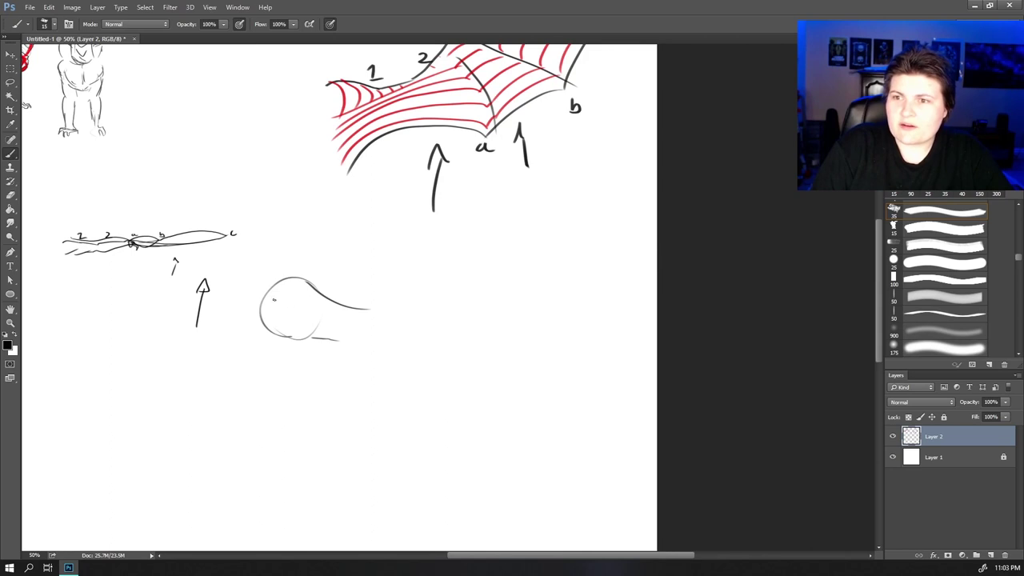
pyautogui.moveTo(303, 278)
pyautogui.mouseDown()
pyautogui.moveTo(272, 211)
pyautogui.moveTo(269, 285)
pyautogui.mouseUp()
pyautogui.moveTo(258, 230)
pyautogui.mouseDown()
pyautogui.moveTo(272, 210)
pyautogui.moveTo(232, 243)
pyautogui.mouseUp()
pyautogui.moveTo(265, 209); pyautogui.dragTo(285, 195)
pyautogui.moveTo(253, 235)
pyautogui.mouseDown()
pyautogui.moveTo(257, 210)
pyautogui.moveTo(245, 229)
pyautogui.mouseUp()
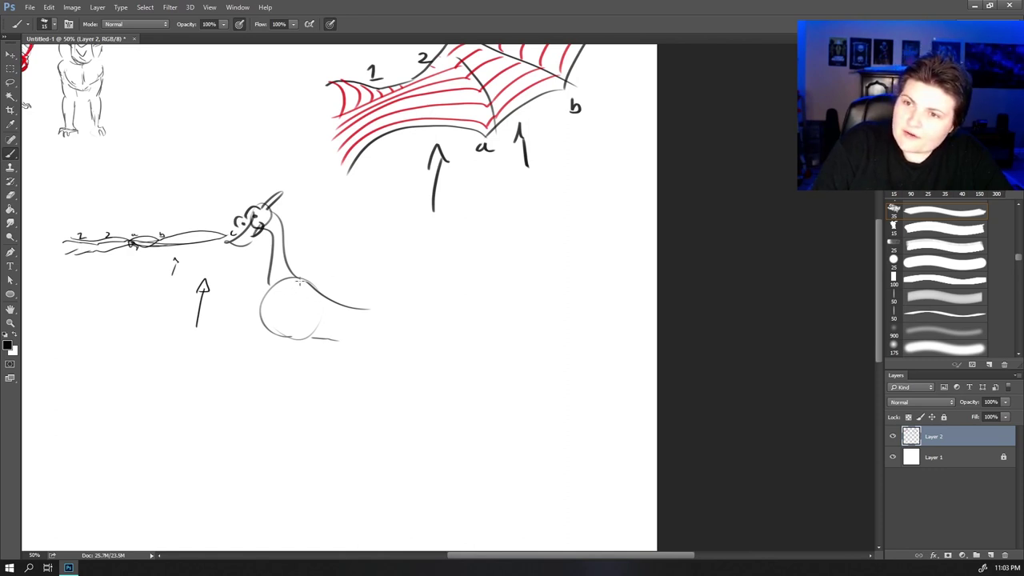
# - Draw the dragon's folded wing with a thick upper arm, bent forearm, thumb claw and three jointed fingers sweeping backward
pyautogui.moveTo(290, 283)
pyautogui.mouseDown()
pyautogui.moveTo(300, 306)
pyautogui.moveTo(355, 326)
pyautogui.moveTo(275, 336)
pyautogui.moveTo(272, 362)
pyautogui.moveTo(344, 376)
pyautogui.moveTo(419, 368)
pyautogui.moveTo(476, 324)
pyautogui.mouseUp()
pyautogui.moveTo(292, 345)
pyautogui.mouseDown()
pyautogui.moveTo(331, 363)
pyautogui.moveTo(414, 348)
pyautogui.moveTo(464, 303)
pyautogui.moveTo(362, 345)
pyautogui.moveTo(436, 285)
pyautogui.mouseUp()
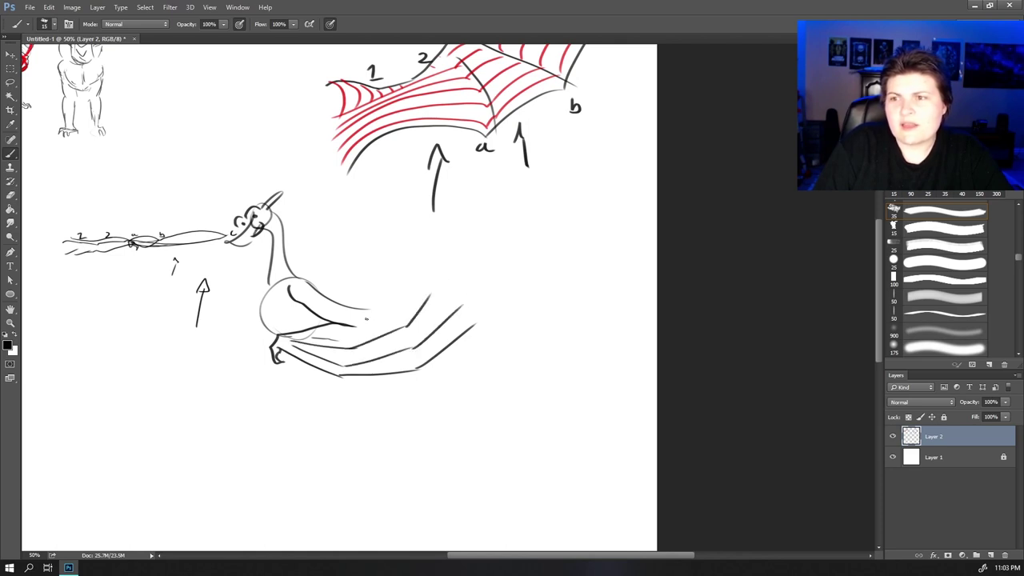
pyautogui.moveTo(303, 280); pyautogui.dragTo(352, 318)
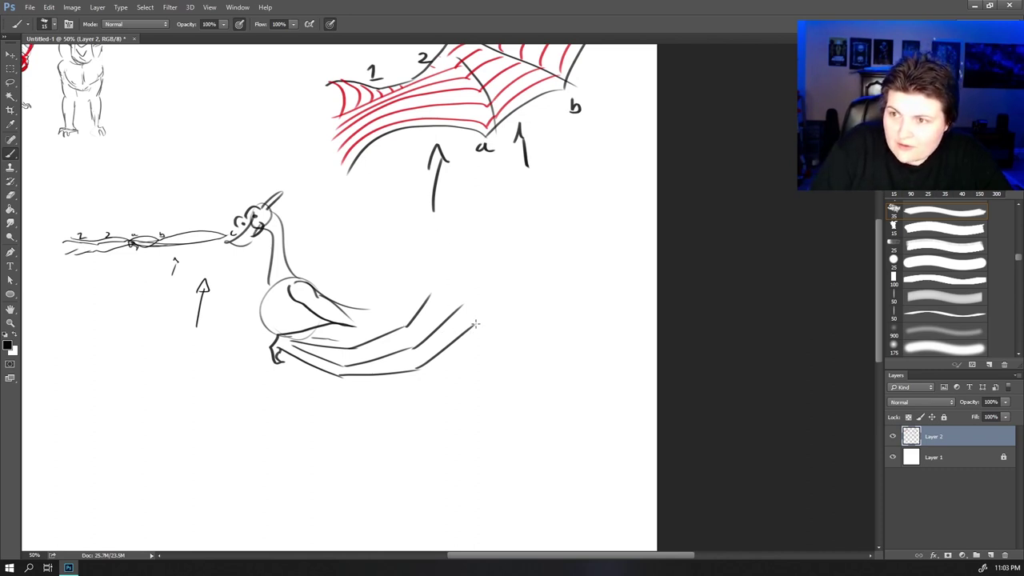
# - Connect the folded wing's fingertips and outer edge with curved membrane lines, and erase the overlaps between fingers using a smaller Eraser
pyautogui.moveTo(476, 323)
pyautogui.mouseDown()
pyautogui.moveTo(462, 358)
pyautogui.moveTo(461, 305)
pyautogui.moveTo(436, 345)
pyautogui.moveTo(428, 297)
pyautogui.mouseUp()
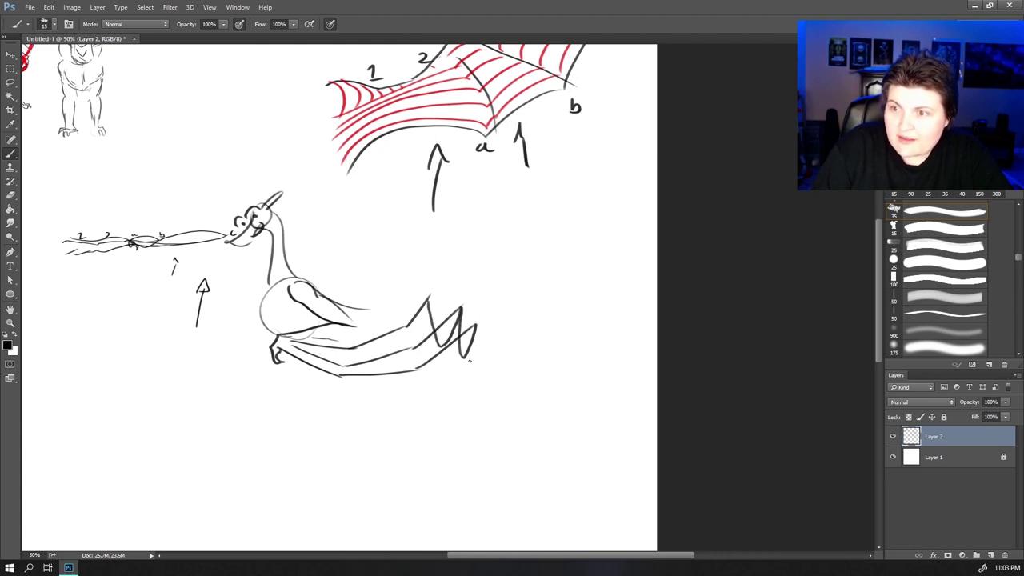
pyautogui.moveTo(467, 358)
pyautogui.mouseDown()
pyautogui.moveTo(436, 378)
pyautogui.moveTo(336, 389)
pyautogui.moveTo(277, 347)
pyautogui.mouseUp()
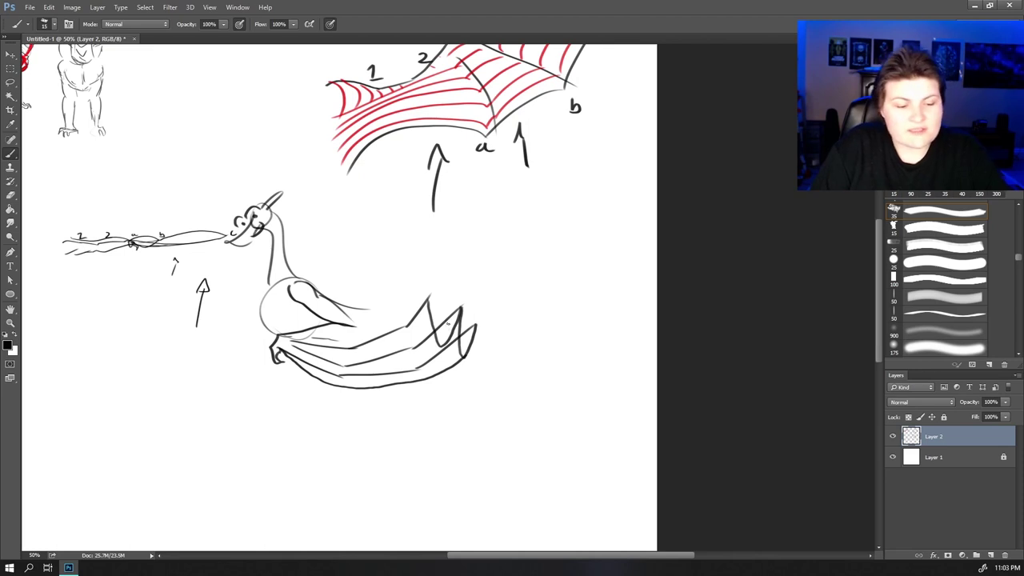
pyautogui.press('e')
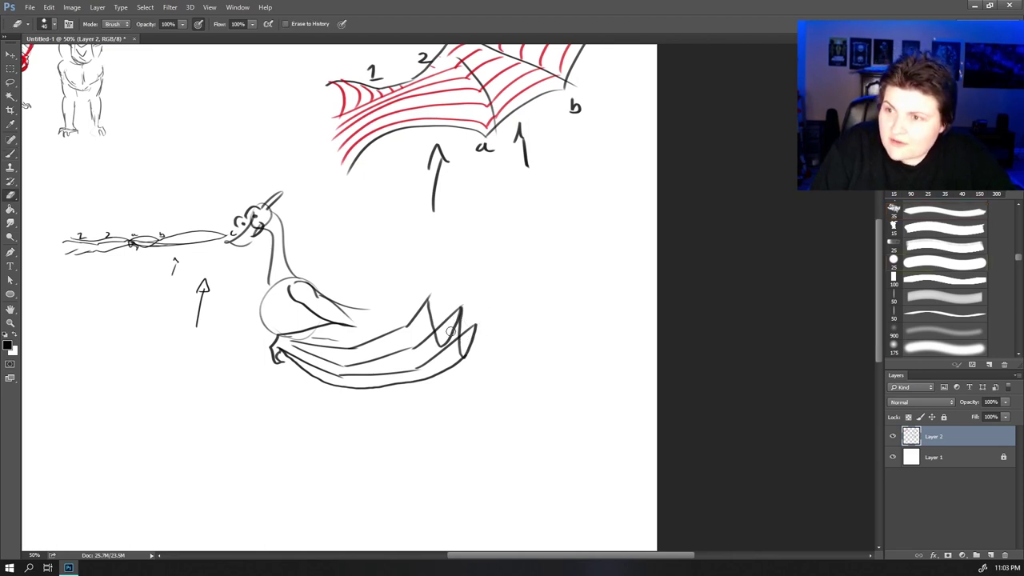
pyautogui.press('[')
pyautogui.moveTo(445, 341)
pyautogui.mouseDown()
pyautogui.moveTo(433, 341)
pyautogui.moveTo(452, 329)
pyautogui.mouseUp()
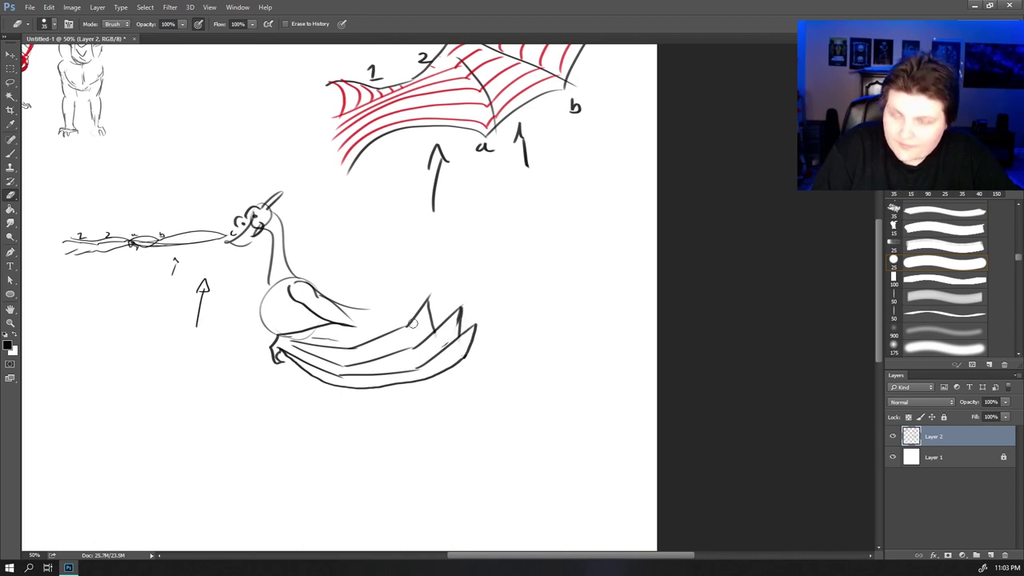
# - Darken the folded wing's finger lines with the Brush and add a curved inner membrane edge beside the innermost fingertip
pyautogui.press('b')
pyautogui.moveTo(427, 298)
pyautogui.mouseDown()
pyautogui.moveTo(395, 327)
pyautogui.moveTo(379, 312)
pyautogui.moveTo(406, 332)
pyautogui.moveTo(391, 330)
pyautogui.moveTo(413, 318)
pyautogui.moveTo(479, 319)
pyautogui.mouseUp()
pyautogui.moveTo(345, 364)
pyautogui.mouseDown()
pyautogui.moveTo(400, 370)
pyautogui.moveTo(395, 357)
pyautogui.mouseUp()
pyautogui.moveTo(525, 312); pyautogui.dragTo(505, 362)
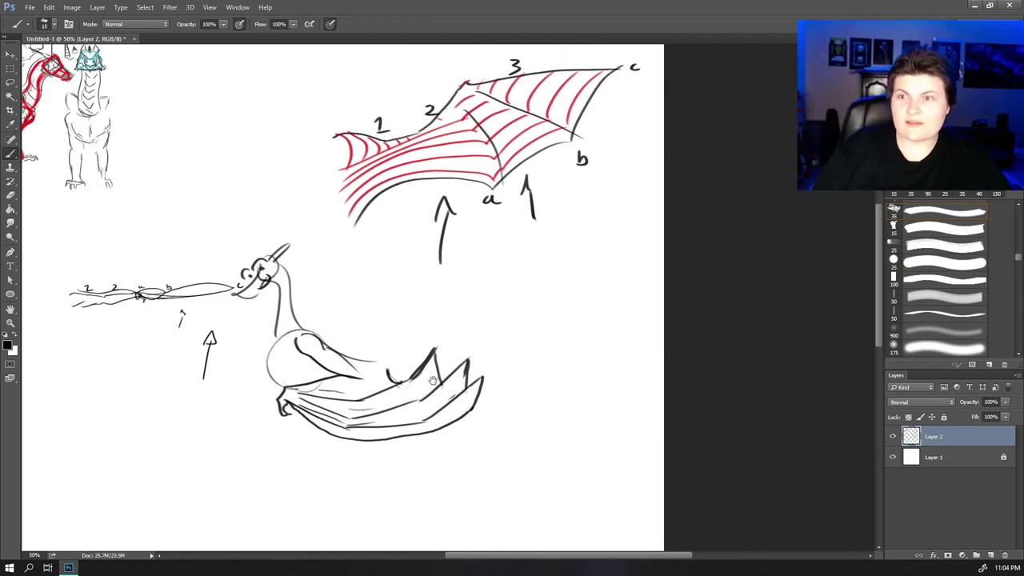
# - Sketch a second dragon facing the other way below, with an arched back, long forward neck, horned head, chest and belly lines
pyautogui.moveTo(470, 364)
pyautogui.mouseDown()
pyautogui.moveTo(486, 321)
pyautogui.moveTo(656, 180)
pyautogui.mouseUp()
pyautogui.moveTo(509, 314); pyautogui.dragTo(501, 251)
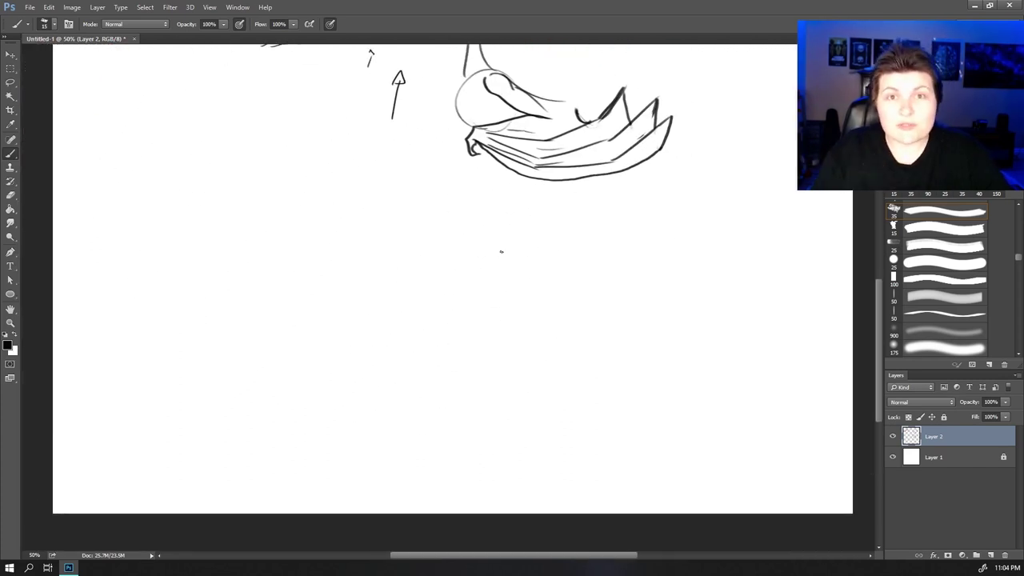
pyautogui.moveTo(469, 258); pyautogui.dragTo(503, 264)
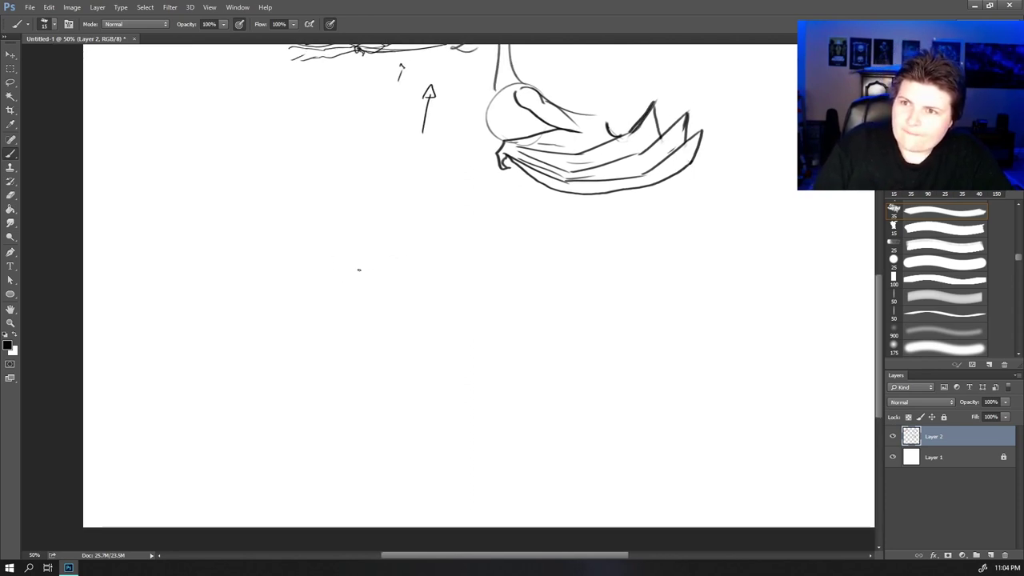
pyautogui.moveTo(281, 261)
pyautogui.mouseDown()
pyautogui.moveTo(367, 242)
pyautogui.moveTo(367, 286)
pyautogui.moveTo(202, 295)
pyautogui.moveTo(286, 262)
pyautogui.moveTo(277, 293)
pyautogui.moveTo(184, 314)
pyautogui.moveTo(384, 254)
pyautogui.moveTo(367, 248)
pyautogui.moveTo(545, 286)
pyautogui.moveTo(527, 329)
pyautogui.mouseUp()
pyautogui.moveTo(504, 262)
pyautogui.mouseDown()
pyautogui.moveTo(534, 290)
pyautogui.moveTo(516, 298)
pyautogui.mouseUp()
pyautogui.moveTo(440, 312); pyautogui.dragTo(456, 260)
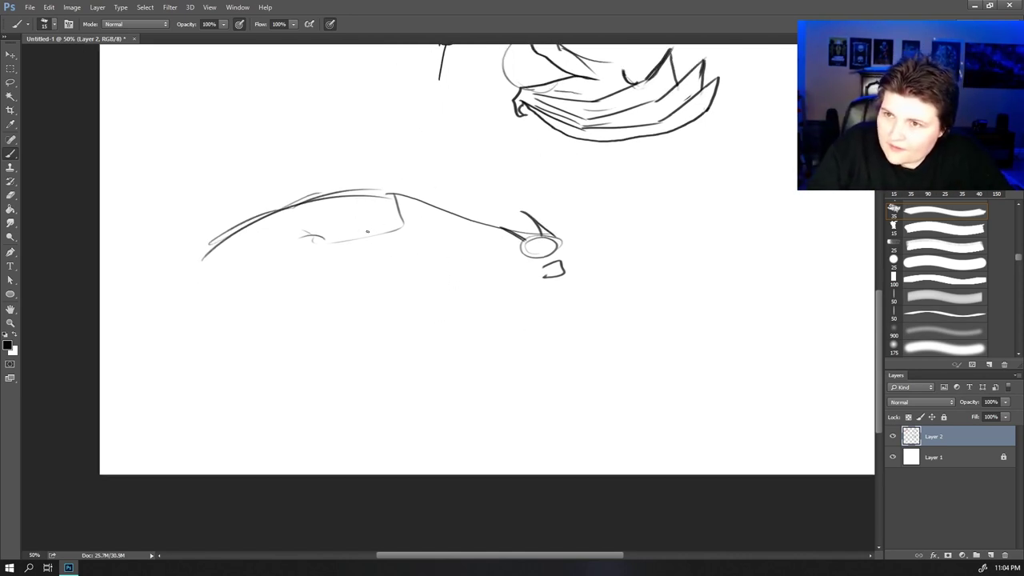
# - Draw a shoulder circle on the second dragon with a bent wing arm, elbow, forearm and clawed wrist, undoing the stray stroke
pyautogui.moveTo(381, 214); pyautogui.dragTo(413, 240)
pyautogui.hotkey('ctrl', 'z')
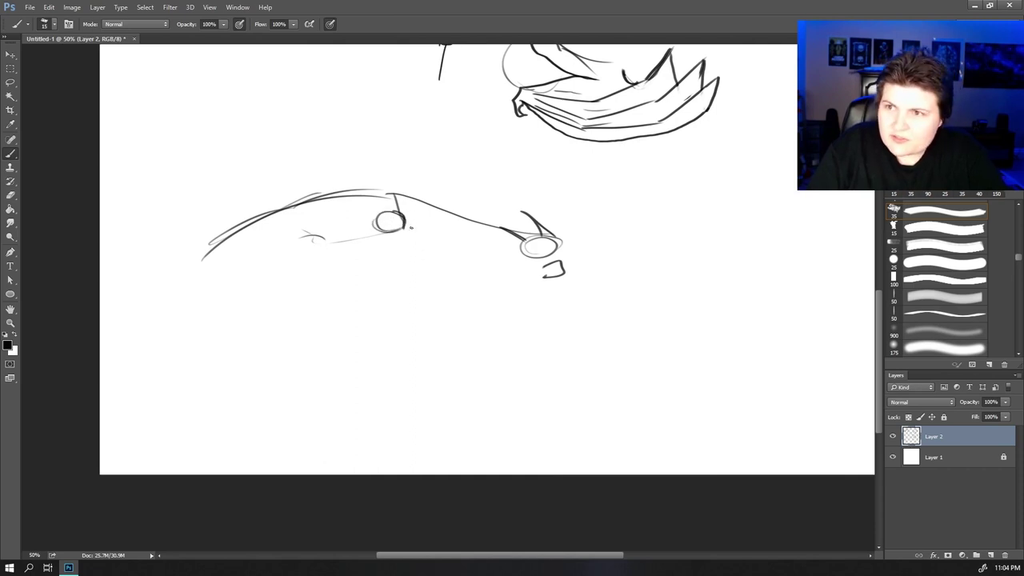
pyautogui.moveTo(403, 218); pyautogui.dragTo(365, 270)
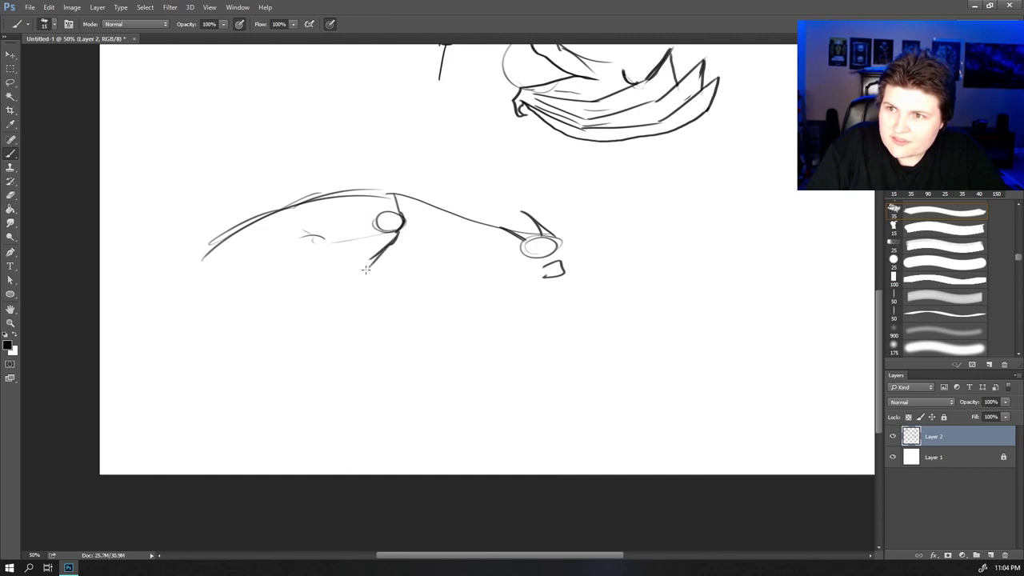
pyautogui.moveTo(381, 224)
pyautogui.mouseDown()
pyautogui.moveTo(360, 255)
pyautogui.moveTo(378, 258)
pyautogui.moveTo(362, 264)
pyautogui.moveTo(379, 256)
pyautogui.moveTo(384, 270)
pyautogui.moveTo(424, 283)
pyautogui.moveTo(429, 272)
pyautogui.moveTo(436, 298)
pyautogui.mouseUp()
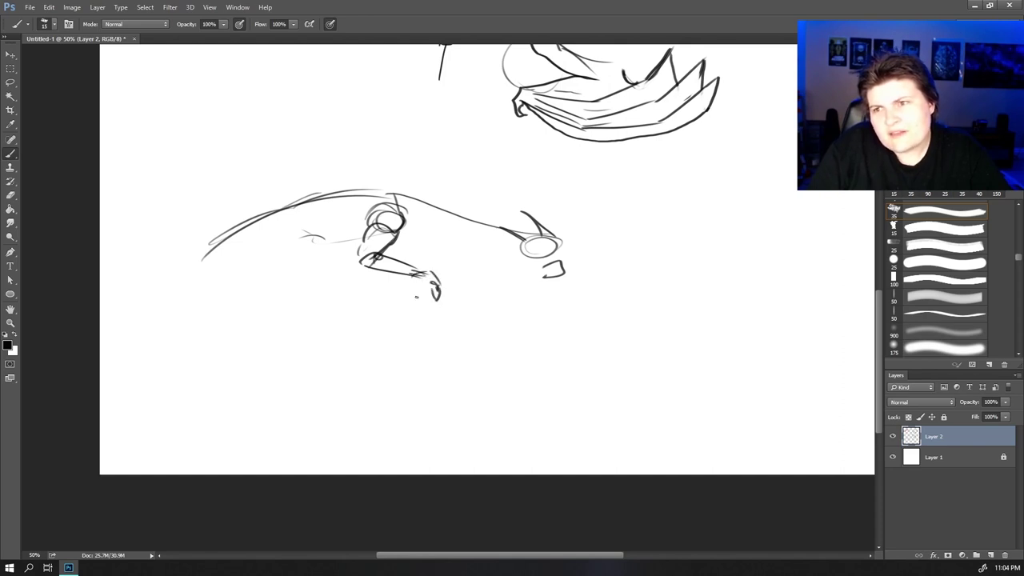
# - Draw the second dragon's longest wing finger as jointed segments sweeping back from the wrist beneath the body
pyautogui.moveTo(560, 194); pyautogui.dragTo(389, 370)
pyautogui.moveTo(492, 204); pyautogui.dragTo(414, 373)
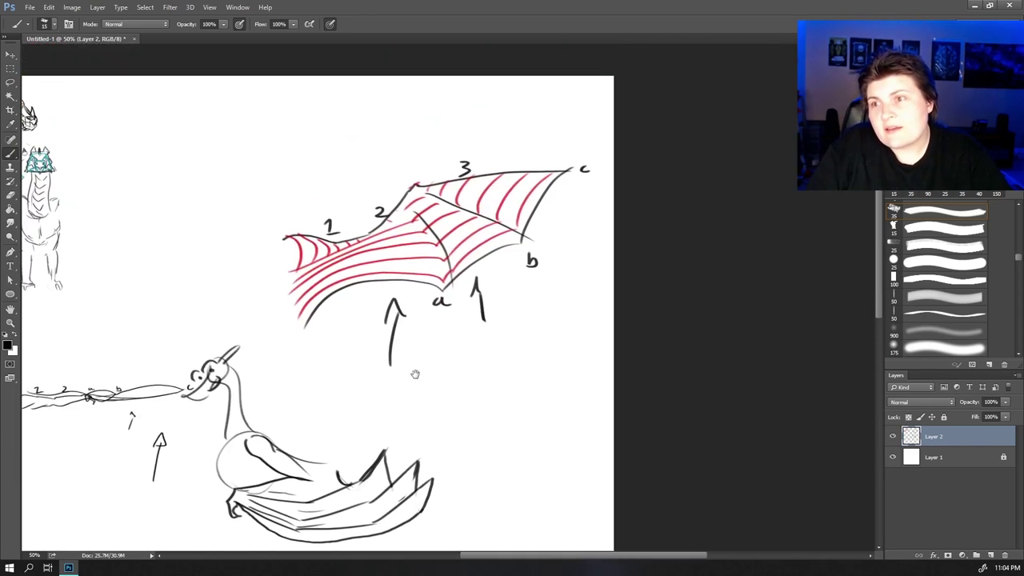
pyautogui.moveTo(432, 177); pyautogui.dragTo(583, 170)
pyautogui.moveTo(272, 481); pyautogui.dragTo(521, 212)
pyautogui.moveTo(331, 424); pyautogui.dragTo(414, 288)
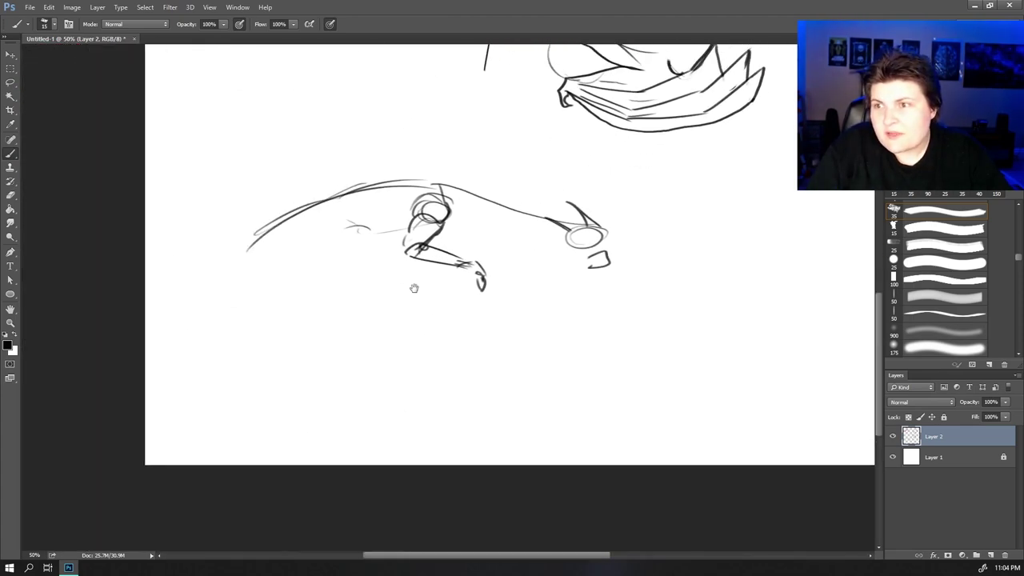
pyautogui.moveTo(481, 272)
pyautogui.mouseDown()
pyautogui.moveTo(435, 306)
pyautogui.moveTo(331, 261)
pyautogui.mouseUp()
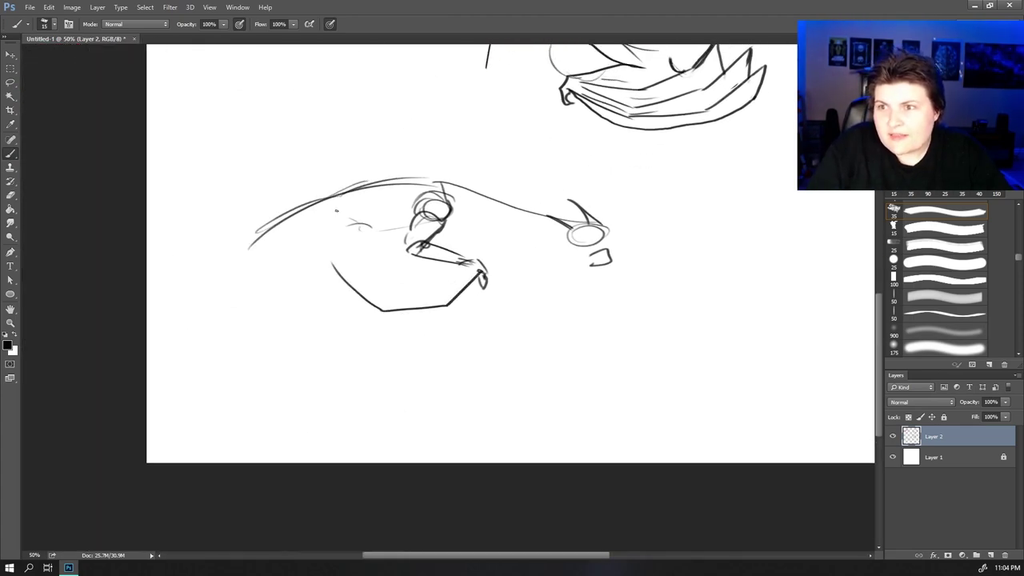
# - Add two shorter jointed fingers inside the first, and link the fingertips and body with curved membrane edges
pyautogui.moveTo(663, 148)
pyautogui.mouseDown()
pyautogui.moveTo(464, 378)
pyautogui.moveTo(566, 219)
pyautogui.moveTo(524, 329)
pyautogui.moveTo(615, 161)
pyautogui.moveTo(506, 280)
pyautogui.moveTo(541, 237)
pyautogui.mouseUp()
pyautogui.moveTo(465, 254)
pyautogui.mouseDown()
pyautogui.moveTo(386, 281)
pyautogui.moveTo(327, 271)
pyautogui.mouseUp()
pyautogui.moveTo(497, 212)
pyautogui.mouseDown()
pyautogui.moveTo(350, 384)
pyautogui.moveTo(619, 156)
pyautogui.moveTo(476, 241)
pyautogui.mouseUp()
pyautogui.moveTo(438, 299)
pyautogui.mouseDown()
pyautogui.moveTo(363, 316)
pyautogui.moveTo(291, 311)
pyautogui.mouseUp()
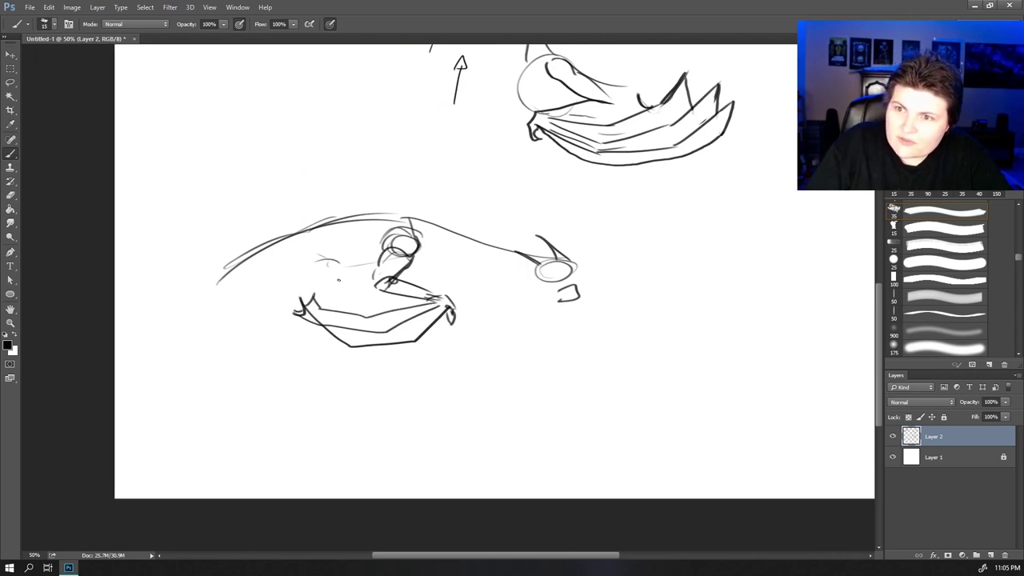
pyautogui.moveTo(337, 279); pyautogui.dragTo(316, 297)
pyautogui.moveTo(318, 256); pyautogui.dragTo(337, 278)
# - Draw the curved inner membrane edge up to the body, and lasso the wing fingers and stretch them larger down and back from the wrist
pyautogui.moveTo(435, 341)
pyautogui.mouseDown()
pyautogui.moveTo(455, 263)
pyautogui.moveTo(448, 327)
pyautogui.mouseUp()
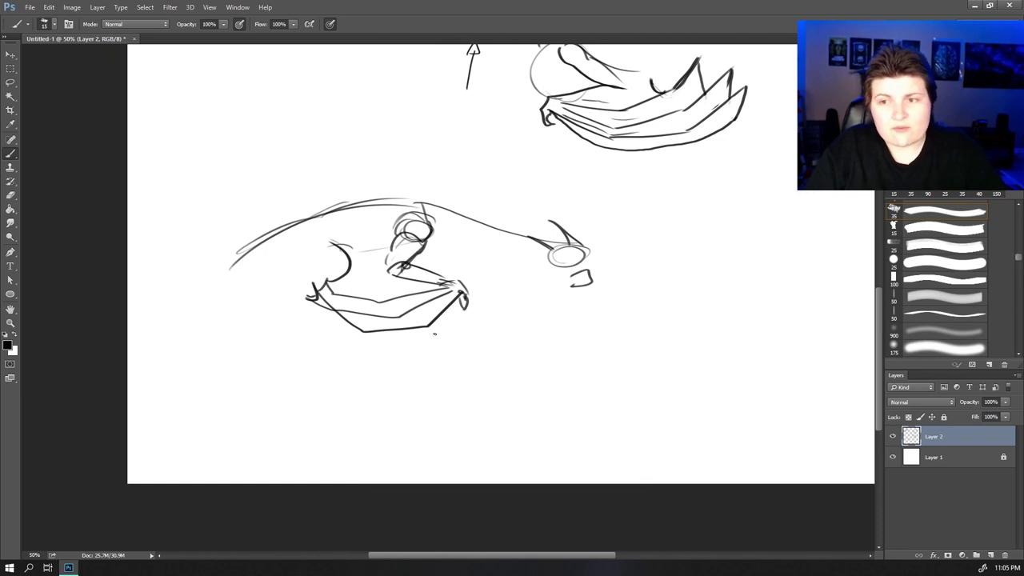
pyautogui.moveTo(464, 319)
pyautogui.mouseDown()
pyautogui.moveTo(457, 348)
pyautogui.moveTo(455, 316)
pyautogui.mouseUp()
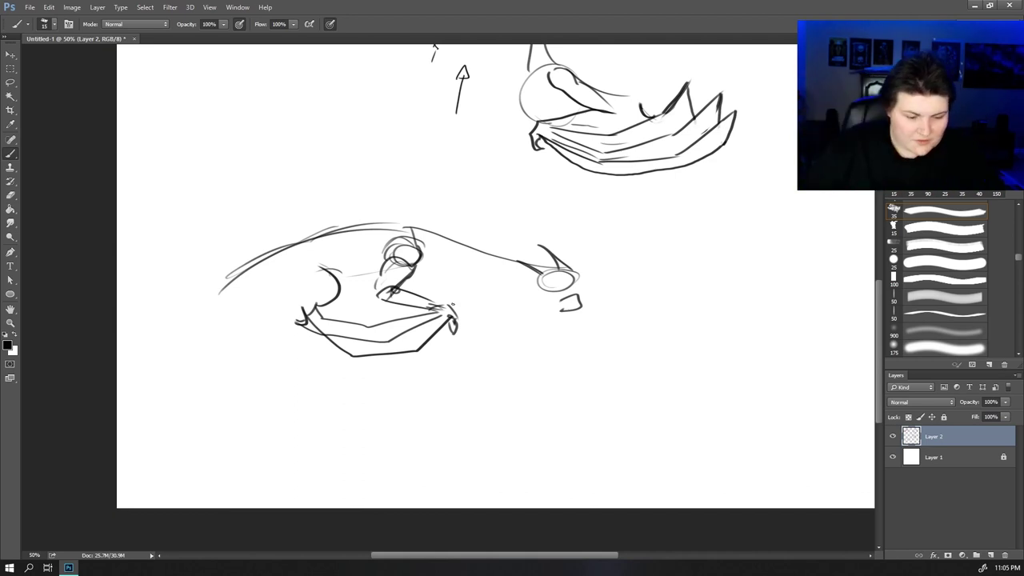
pyautogui.press('l')
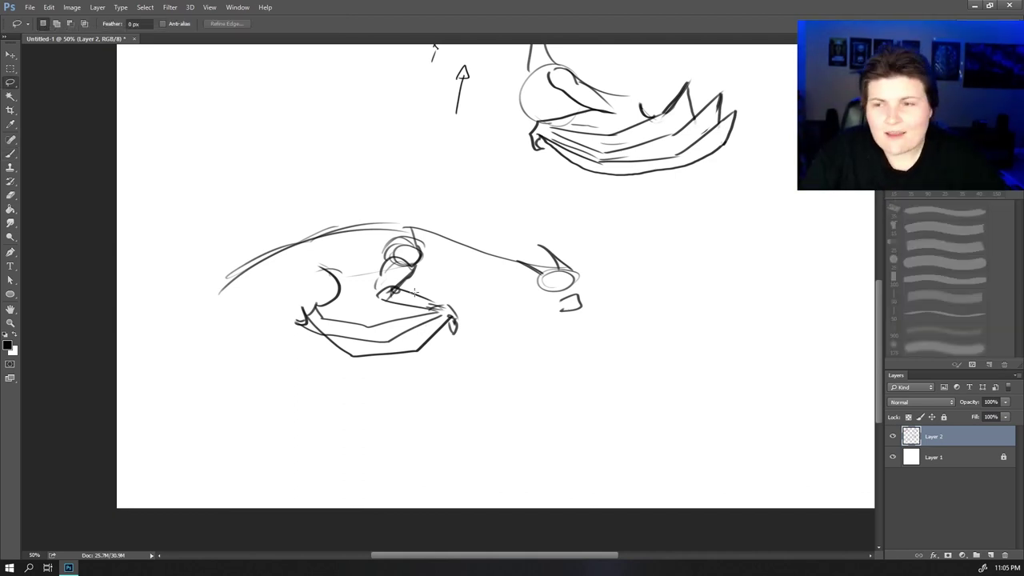
pyautogui.moveTo(448, 320)
pyautogui.mouseDown()
pyautogui.moveTo(342, 381)
pyautogui.moveTo(302, 265)
pyautogui.moveTo(446, 319)
pyautogui.mouseUp()
pyautogui.hotkey('ctrl', 't')
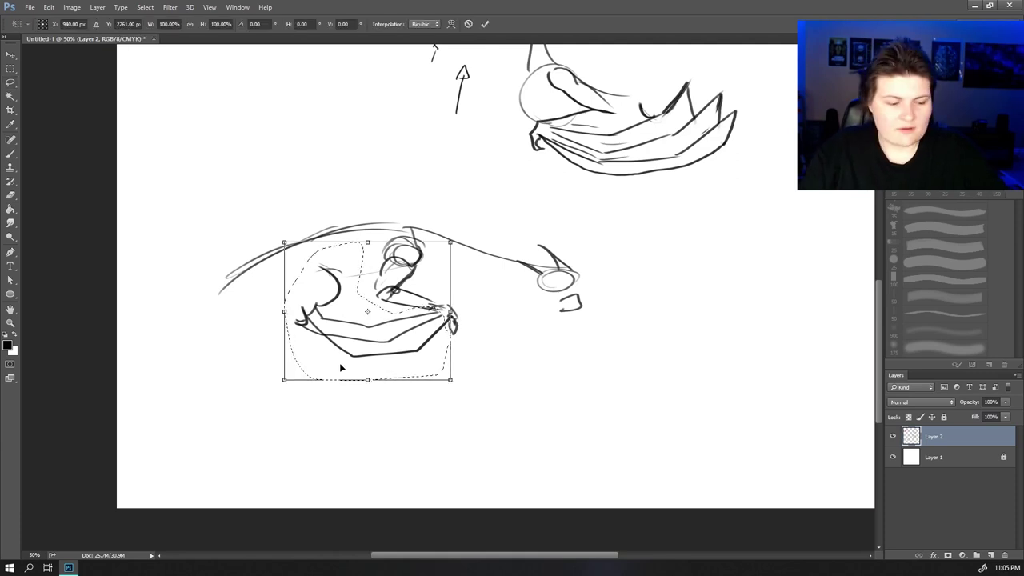
pyautogui.moveTo(284, 380); pyautogui.dragTo(88, 548)
pyautogui.moveTo(418, 315); pyautogui.dragTo(416, 326)
pyautogui.press('Return')
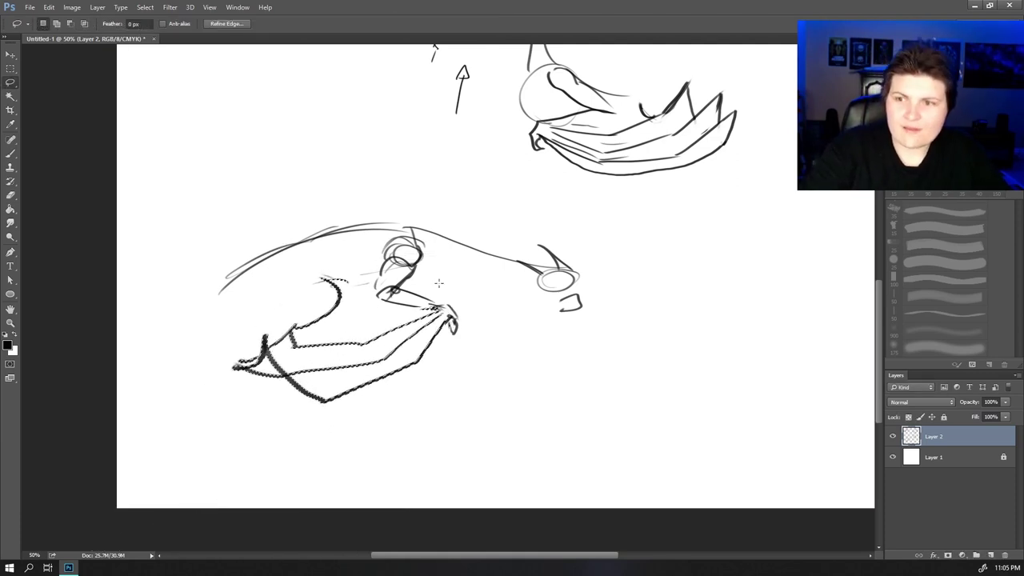
pyautogui.click(169, 8)
pyautogui.click(170, 28)
# - Extend the membrane's body edge back toward the tail and add a small hooked mark at the outer wingtip
pyautogui.press('b')
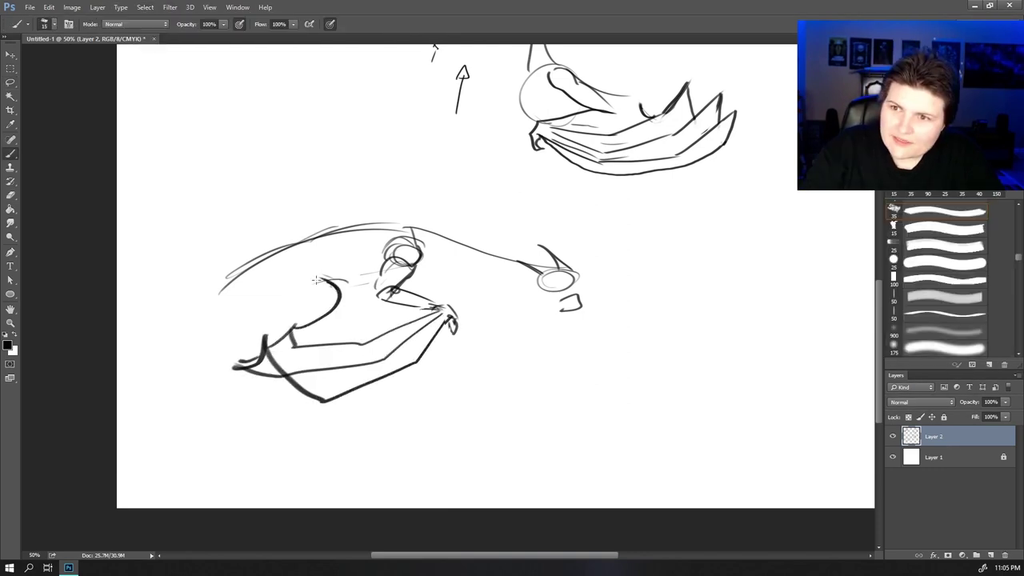
pyautogui.moveTo(326, 286); pyautogui.dragTo(278, 286)
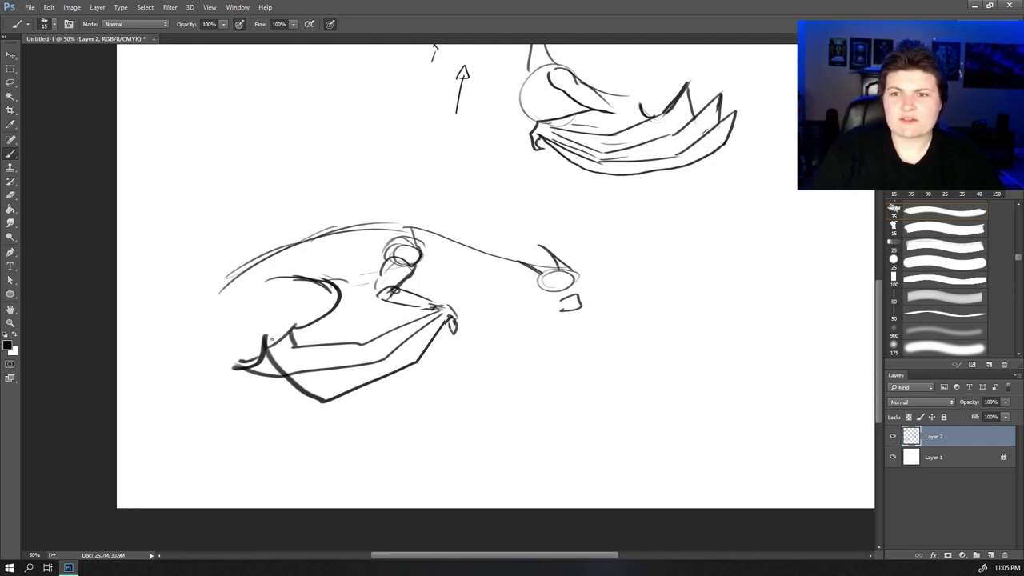
pyautogui.moveTo(263, 329); pyautogui.dragTo(266, 326)
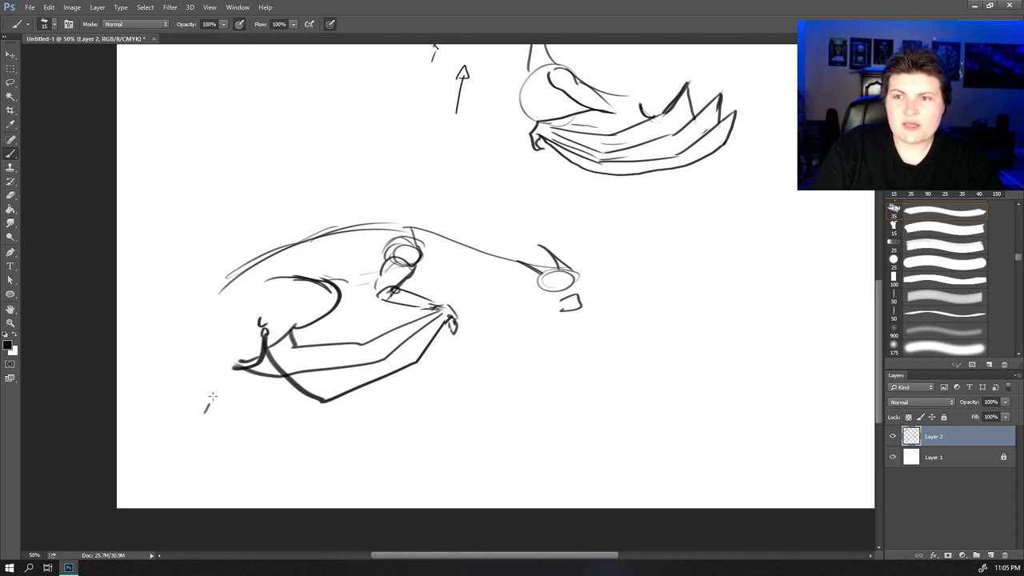
# - Draw two long straight perspective lines on either side of the wing, converging above the dragon's back
pyautogui.moveTo(212, 396); pyautogui.dragTo(378, 127)
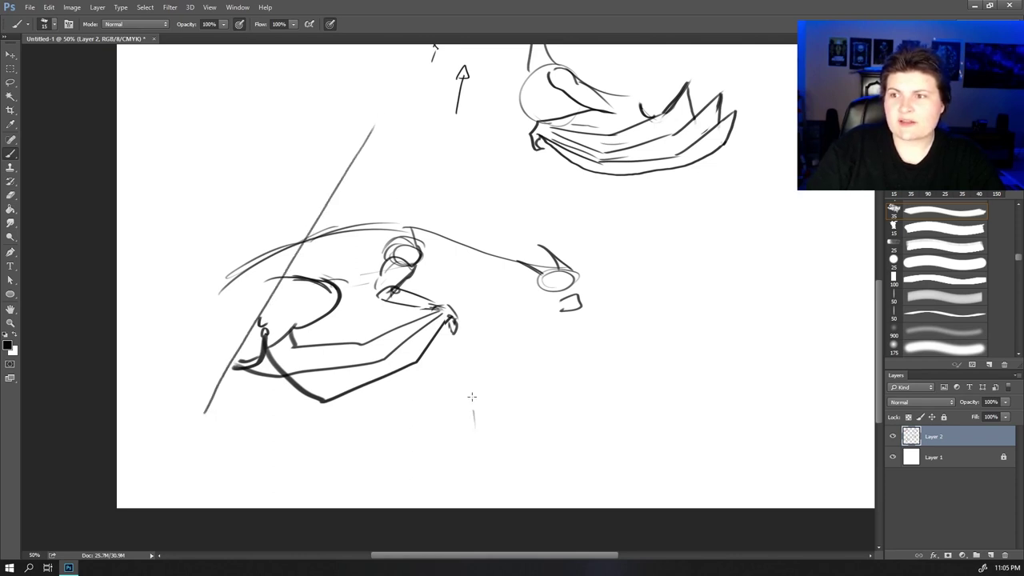
pyautogui.moveTo(472, 396); pyautogui.dragTo(419, 139)
# - Sketch the far wing's small shoulder, upper arm and forearm rising above the back, undoing the misplaced strokes
pyautogui.moveTo(438, 231); pyautogui.dragTo(437, 271)
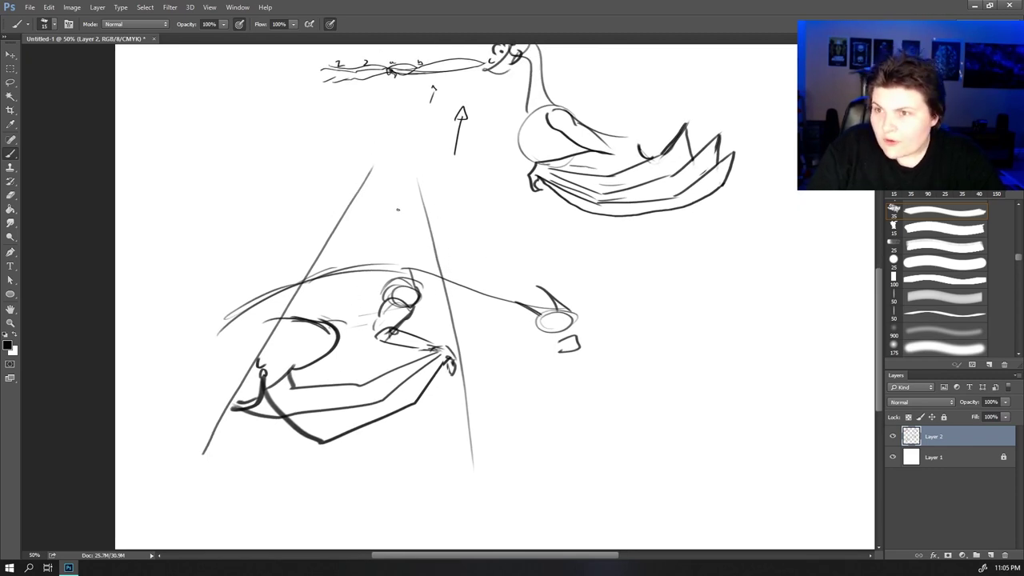
pyautogui.moveTo(417, 276)
pyautogui.mouseDown()
pyautogui.moveTo(410, 256)
pyautogui.moveTo(398, 257)
pyautogui.moveTo(396, 231)
pyautogui.mouseUp()
pyautogui.moveTo(401, 238)
pyautogui.mouseDown()
pyautogui.moveTo(404, 229)
pyautogui.moveTo(397, 234)
pyautogui.mouseUp()
pyautogui.moveTo(430, 309)
pyautogui.mouseDown()
pyautogui.moveTo(412, 280)
pyautogui.moveTo(371, 290)
pyautogui.moveTo(397, 288)
pyautogui.mouseUp()
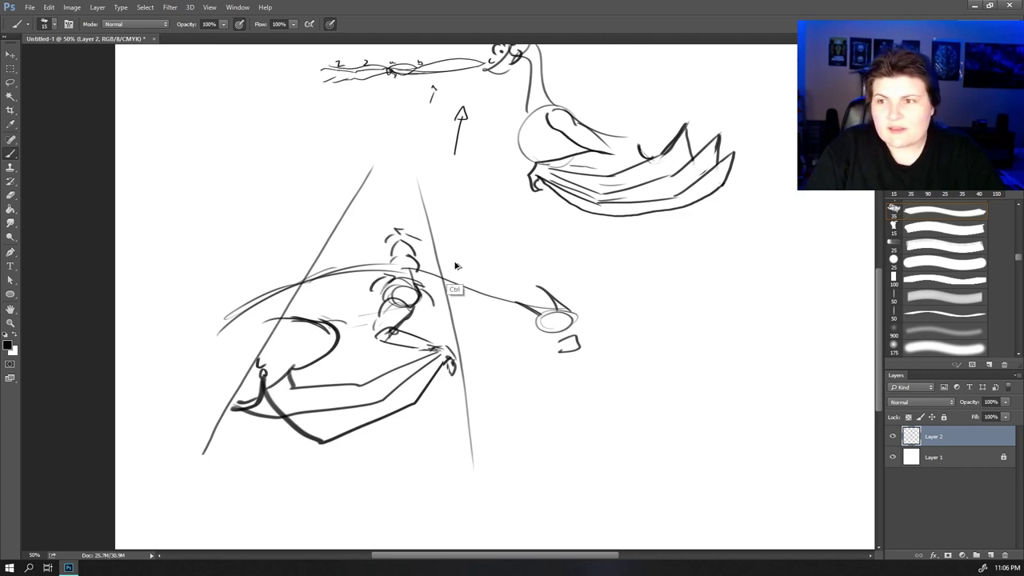
pyautogui.hotkey('ctrl', 'alt', 'z')
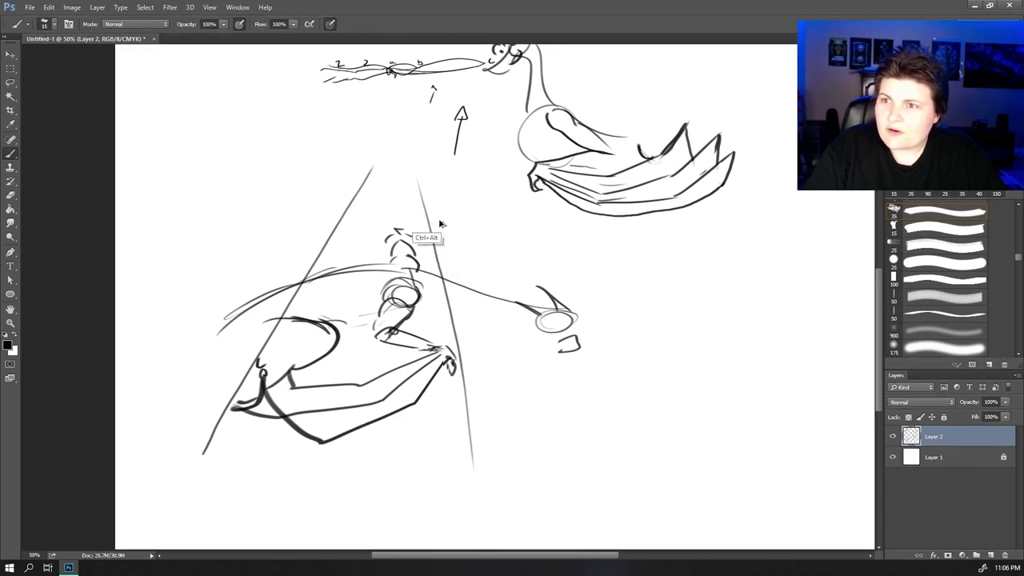
pyautogui.hotkey('ctrl', 'alt', 'z')
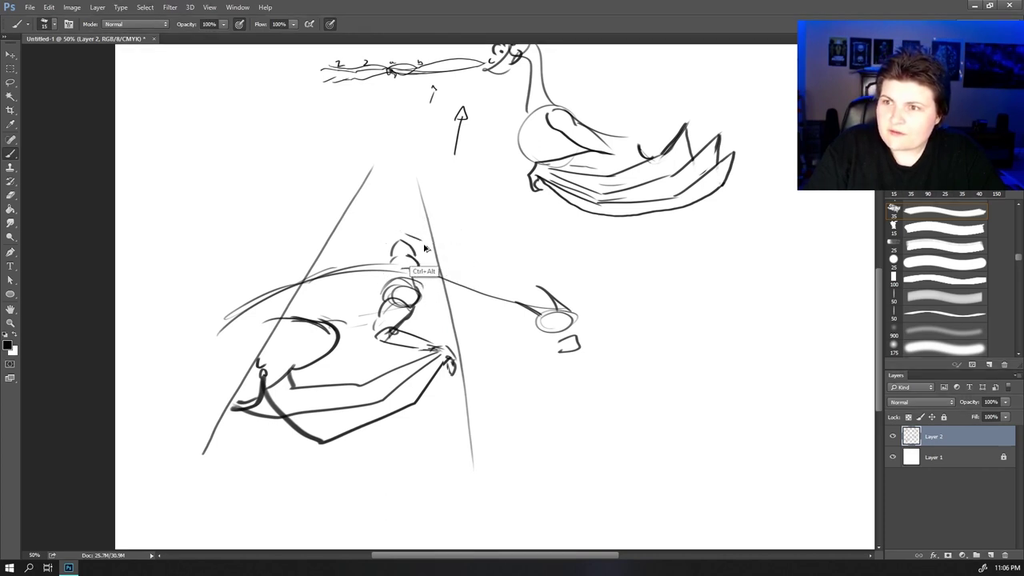
pyautogui.hotkey('ctrl', 'alt', 'z')
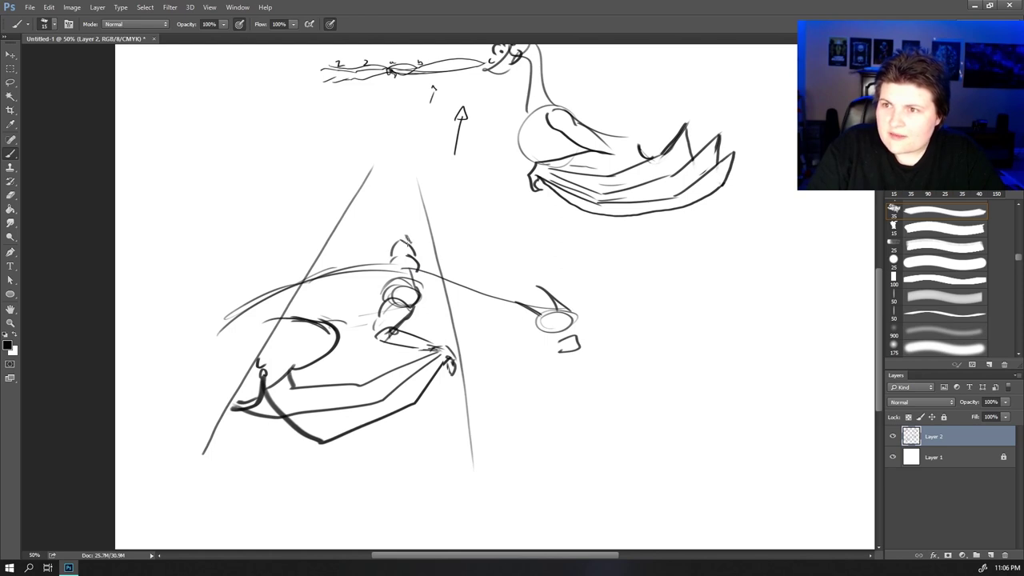
pyautogui.moveTo(405, 239); pyautogui.dragTo(425, 225)
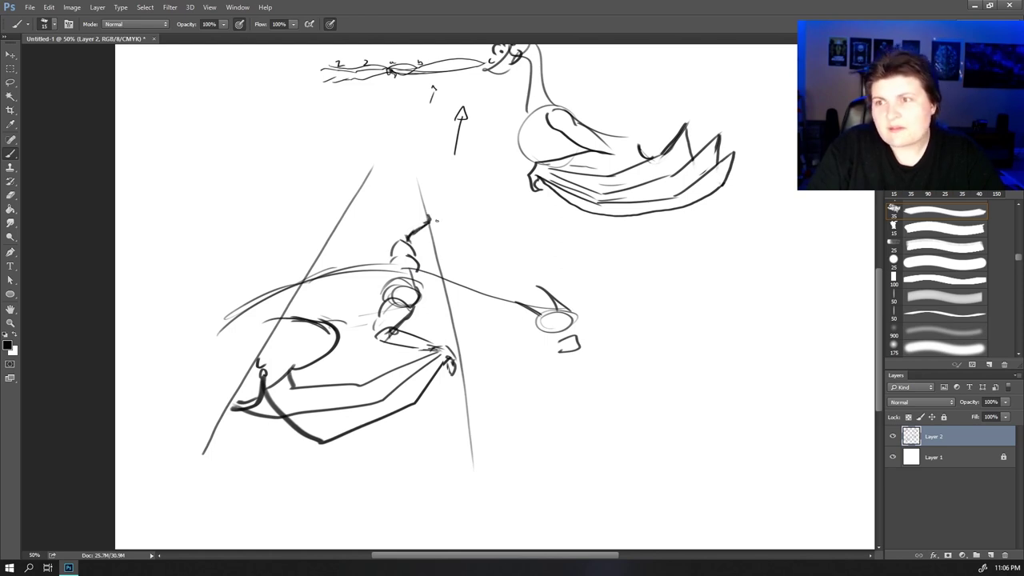
# - Draw horizontal cross lines between the two converging guides, spaced closer together toward the far end
pyautogui.moveTo(206, 431); pyautogui.dragTo(474, 439)
pyautogui.moveTo(269, 330); pyautogui.dragTo(453, 329)
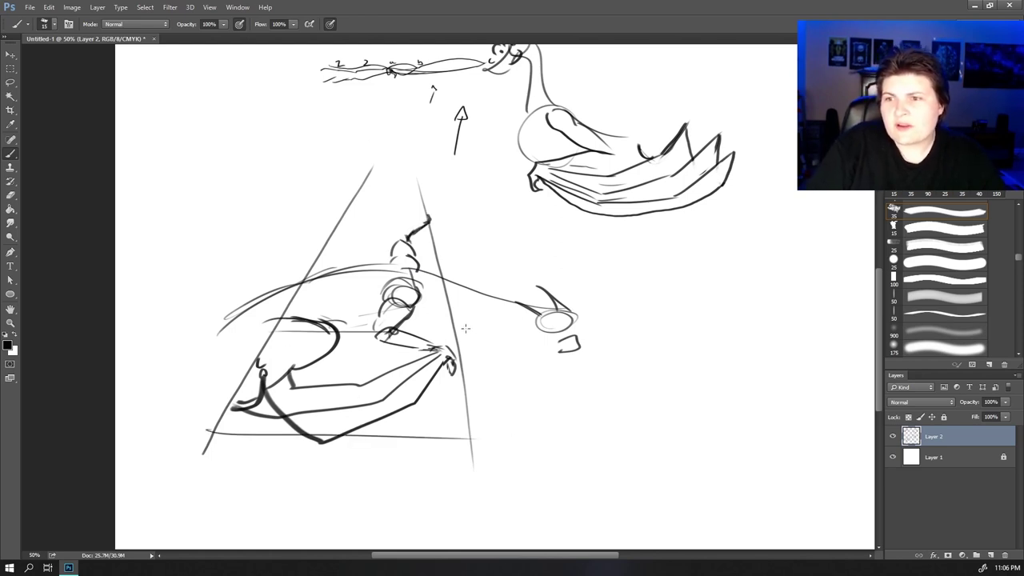
pyautogui.moveTo(318, 233); pyautogui.dragTo(413, 232)
pyautogui.moveTo(352, 200); pyautogui.dragTo(436, 200)
pyautogui.moveTo(372, 184); pyautogui.dragTo(438, 186)
pyautogui.moveTo(362, 165); pyautogui.dragTo(414, 163)
pyautogui.moveTo(373, 150); pyautogui.dragTo(405, 148)
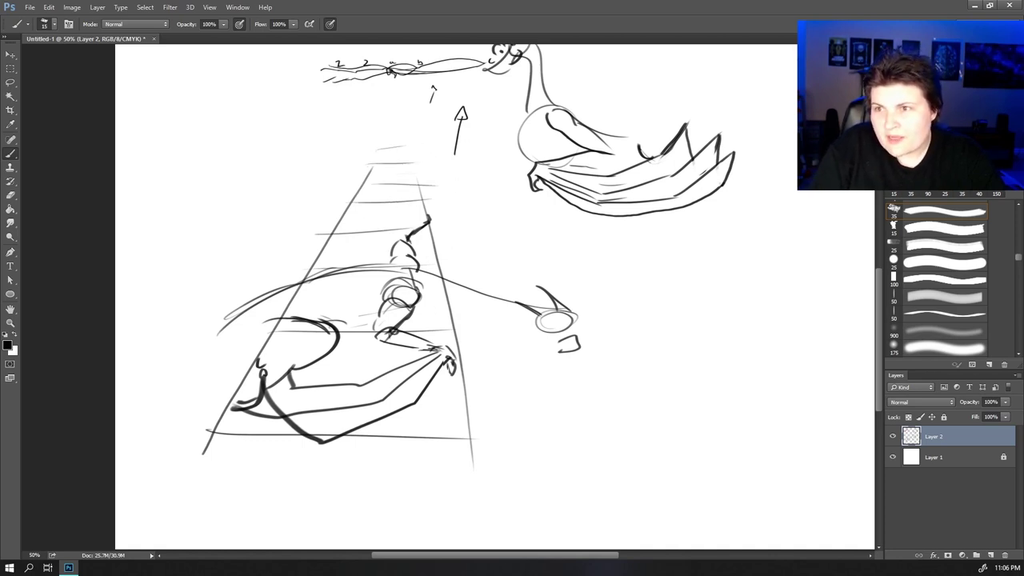
# - Darken the cross lines at the back, elbow and base of the near wing, and bracket the sections between them
pyautogui.moveTo(316, 273); pyautogui.dragTo(437, 260)
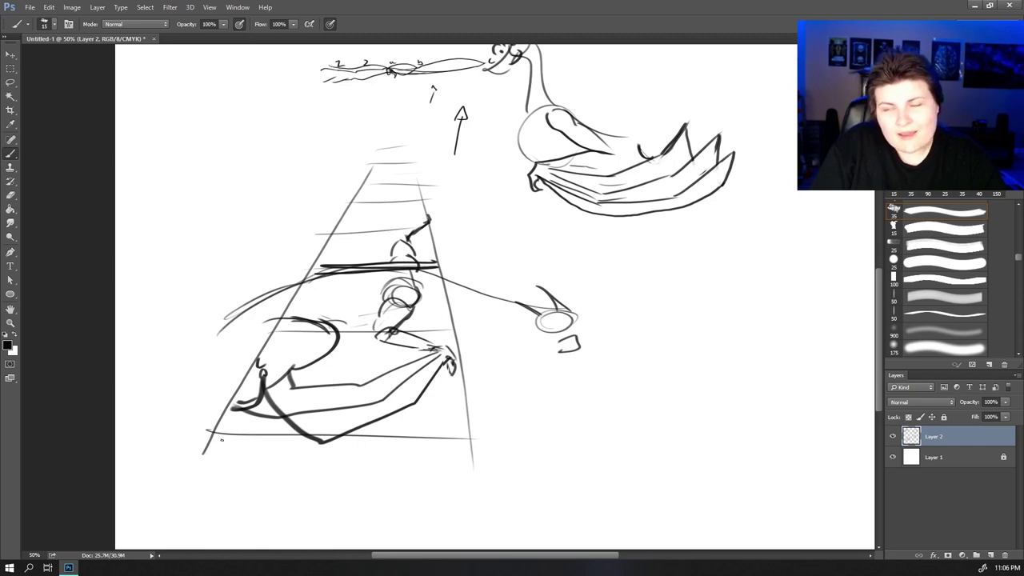
pyautogui.moveTo(276, 336); pyautogui.dragTo(465, 345)
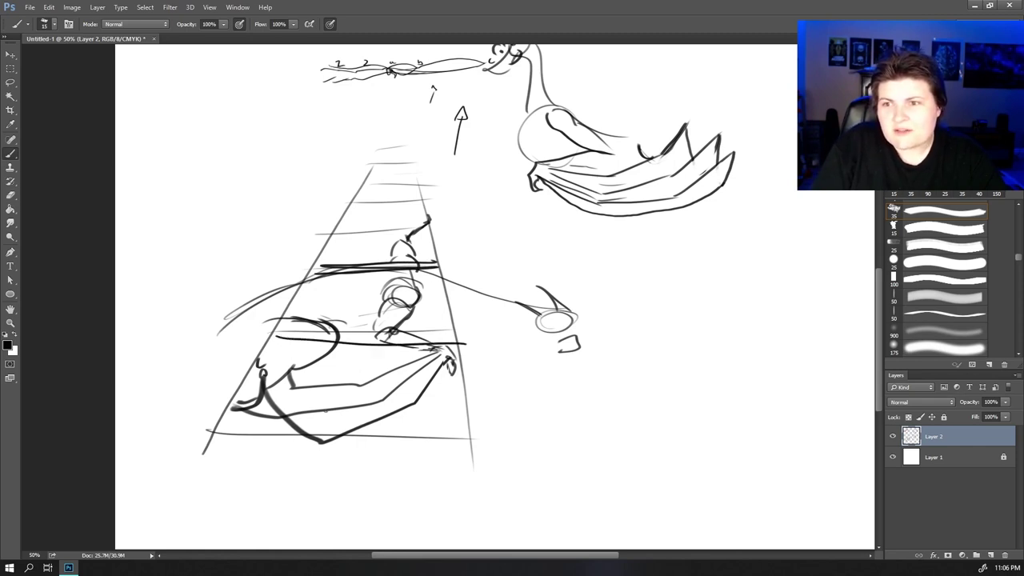
pyautogui.moveTo(212, 438)
pyautogui.mouseDown()
pyautogui.moveTo(491, 426)
pyautogui.moveTo(450, 279)
pyautogui.moveTo(446, 228)
pyautogui.moveTo(399, 200)
pyautogui.mouseUp()
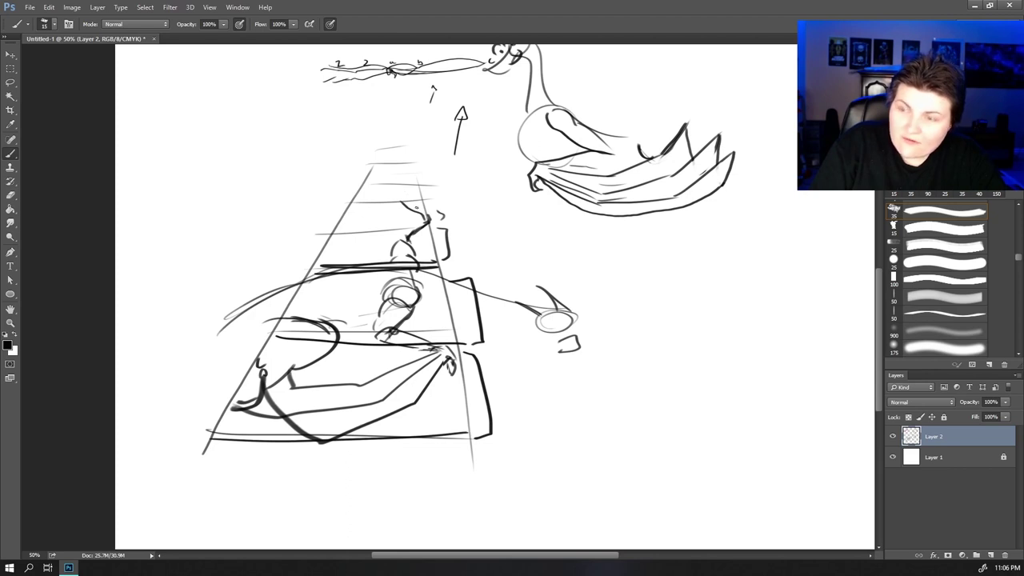
# - Undo the stray finger stroke and draw the far wing's short fingers with a scalloped membrane edge down to the back
pyautogui.hotkey('ctrl', 'z')
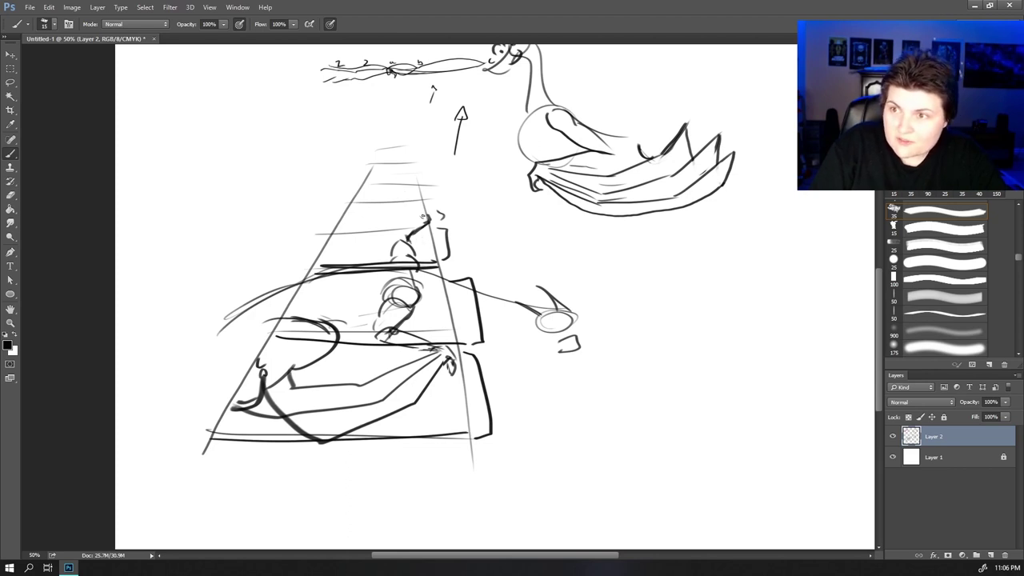
pyautogui.moveTo(429, 220)
pyautogui.mouseDown()
pyautogui.moveTo(401, 191)
pyautogui.moveTo(385, 207)
pyautogui.mouseUp()
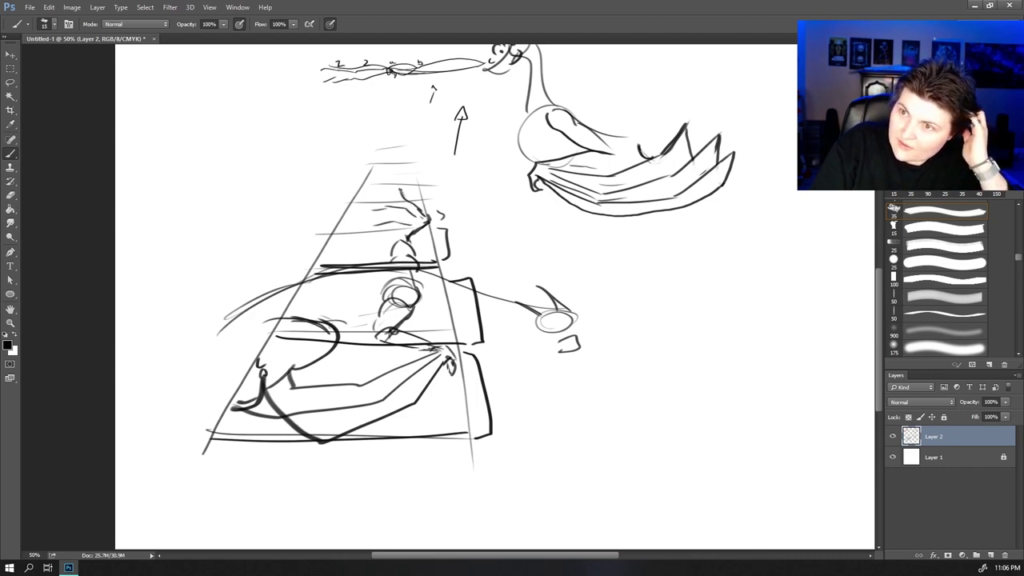
pyautogui.moveTo(400, 190)
pyautogui.mouseDown()
pyautogui.moveTo(371, 209)
pyautogui.moveTo(374, 228)
pyautogui.moveTo(336, 266)
pyautogui.mouseUp()
pyautogui.moveTo(402, 181)
pyautogui.mouseDown()
pyautogui.moveTo(418, 210)
pyautogui.moveTo(372, 209)
pyautogui.moveTo(370, 231)
pyautogui.mouseUp()
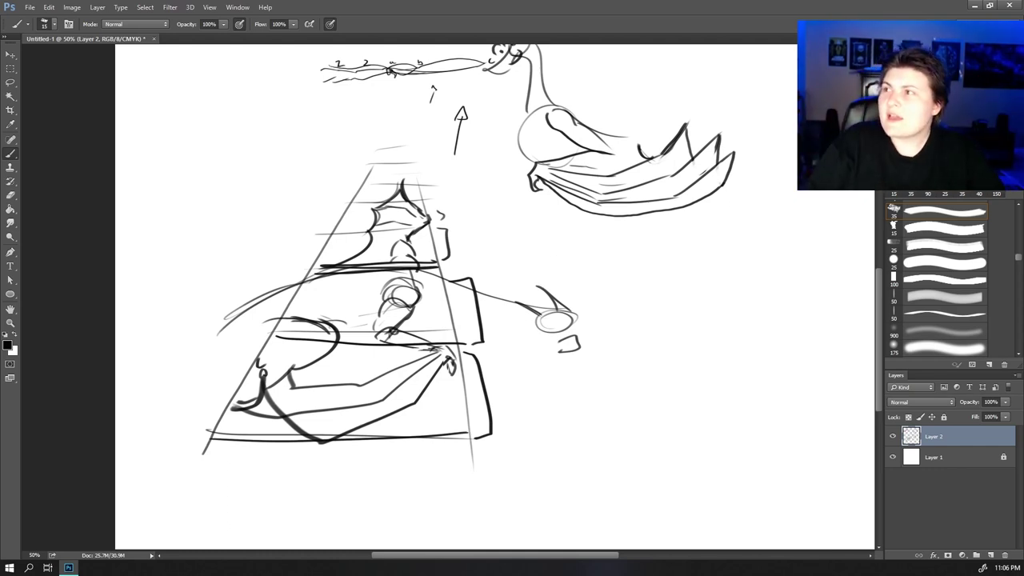
# - Retrace the converging perspective guides and their cross lines in red over the wing sketch
pyautogui.moveTo(210, 436)
pyautogui.mouseDown()
pyautogui.moveTo(376, 160)
pyautogui.moveTo(452, 348)
pyautogui.moveTo(472, 439)
pyautogui.moveTo(435, 437)
pyautogui.moveTo(468, 436)
pyautogui.mouseUp()
pyautogui.moveTo(269, 343); pyautogui.dragTo(410, 336)
pyautogui.moveTo(328, 276); pyautogui.dragTo(431, 273)
pyautogui.moveTo(325, 226); pyautogui.dragTo(404, 224)
pyautogui.moveTo(355, 200); pyautogui.dragTo(410, 201)
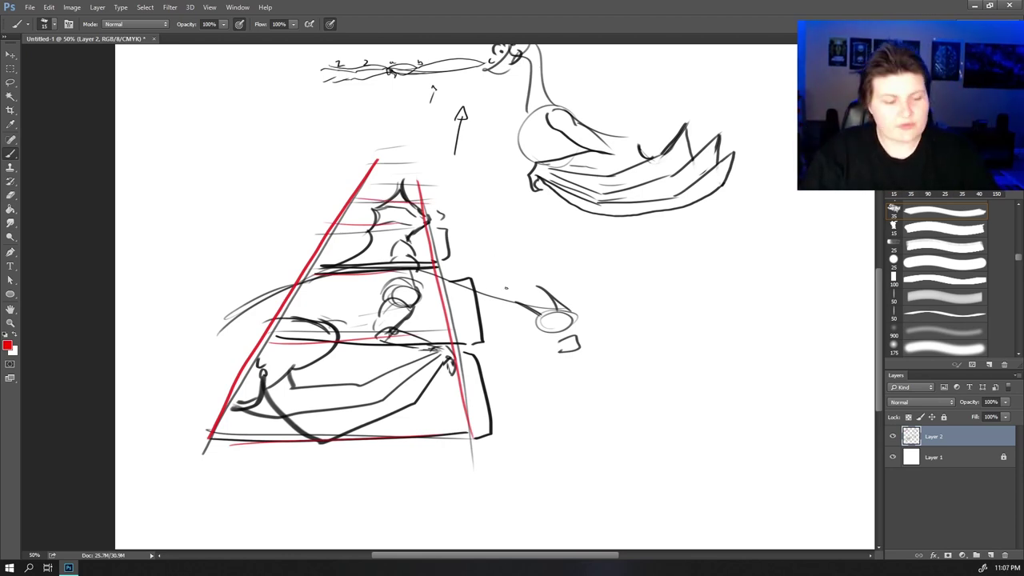
# - Review the wing studies across the whole page and the red body construction of the standing dragon up close
pyautogui.press('z')
pyautogui.keyDown('alt'); pyautogui.click(510, 327); pyautogui.keyUp('alt')
pyautogui.keyDown('alt'); pyautogui.click(517, 329); pyautogui.keyUp('alt')
pyautogui.click(549, 347)
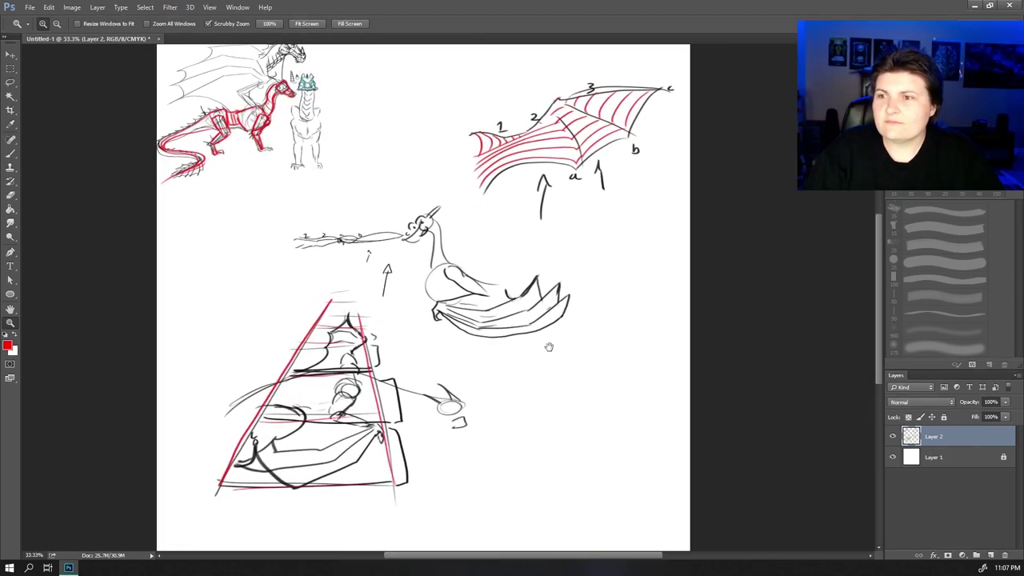
pyautogui.moveTo(524, 313)
pyautogui.mouseDown()
pyautogui.moveTo(537, 343)
pyautogui.moveTo(531, 328)
pyautogui.mouseUp()
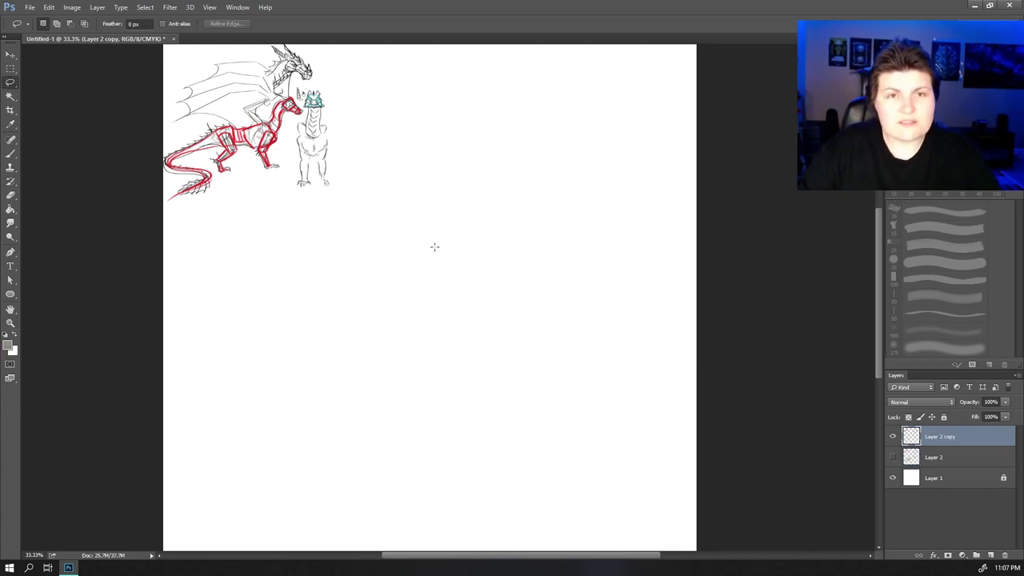
pyautogui.press('z')
pyautogui.moveTo(228, 143); pyautogui.dragTo(424, 245)
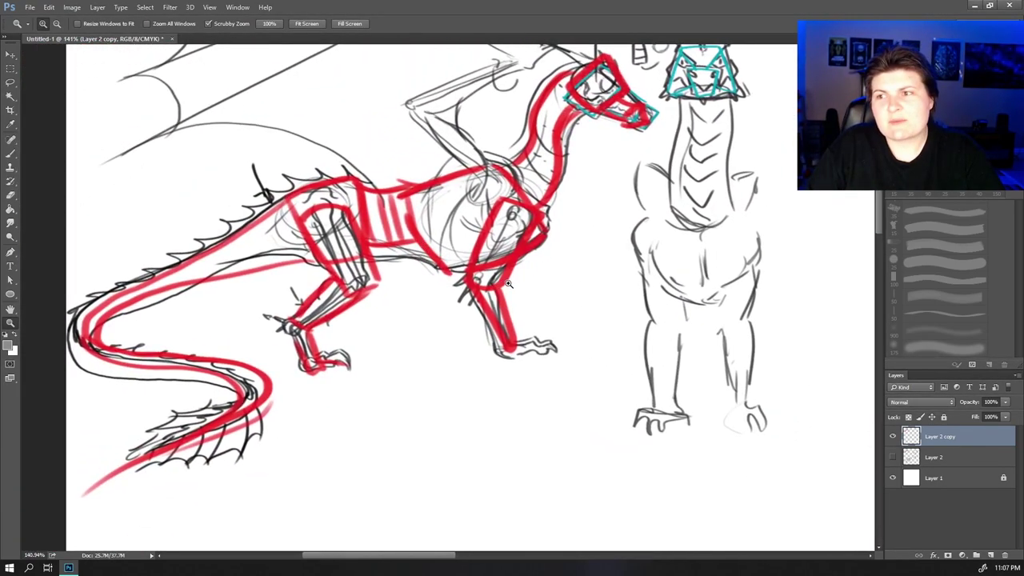
pyautogui.moveTo(513, 282); pyautogui.dragTo(452, 255)
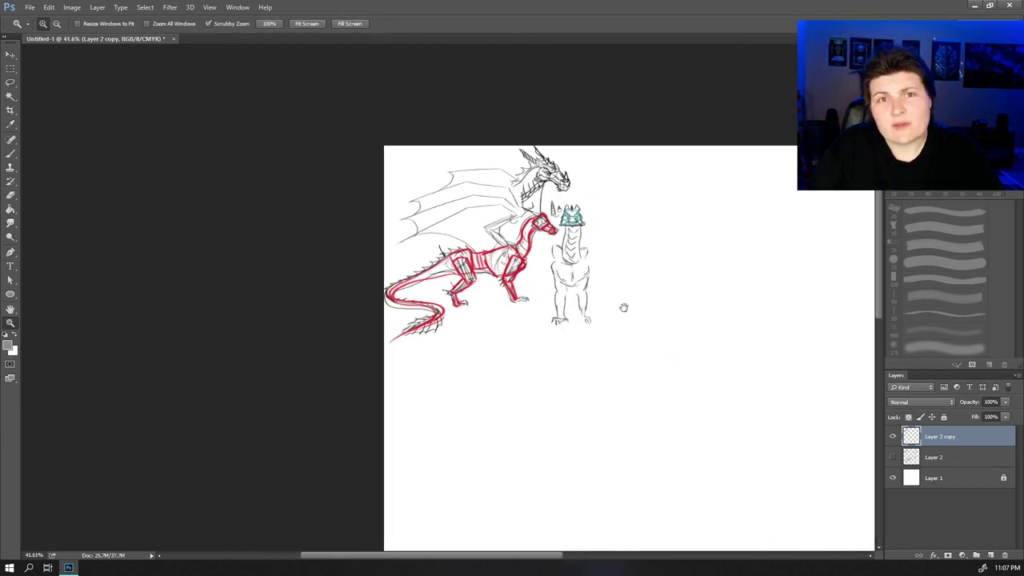
pyautogui.moveTo(612, 303)
pyautogui.mouseDown()
pyautogui.moveTo(359, 191)
pyautogui.moveTo(277, 107)
pyautogui.mouseUp()
# - With the brush at size 20, sketch a grey front-view head block with flat top, tapered chin, horizontal eye line and side bumps
pyautogui.press('b')
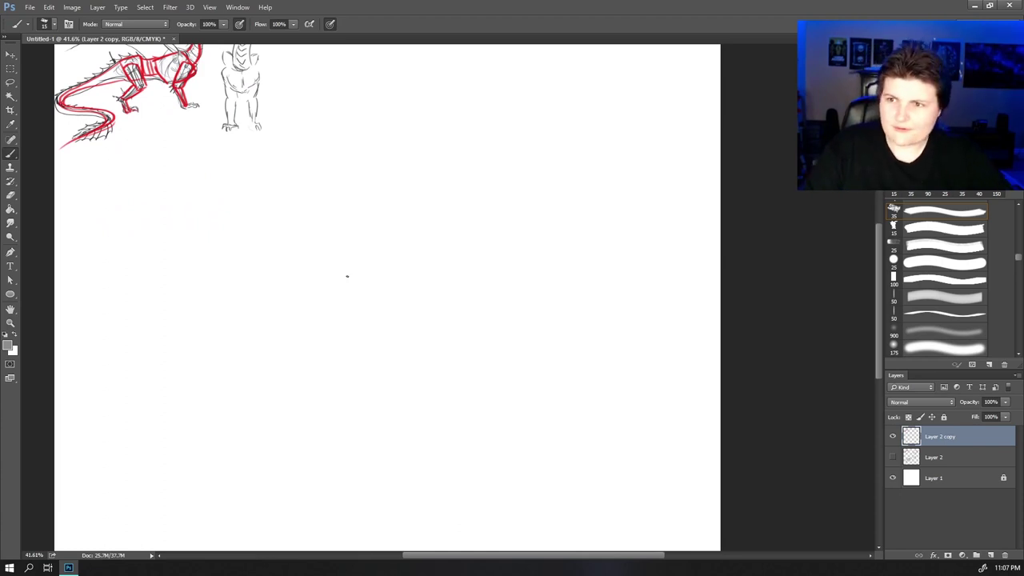
pyautogui.moveTo(452, 289); pyautogui.dragTo(436, 312)
pyautogui.press(']')
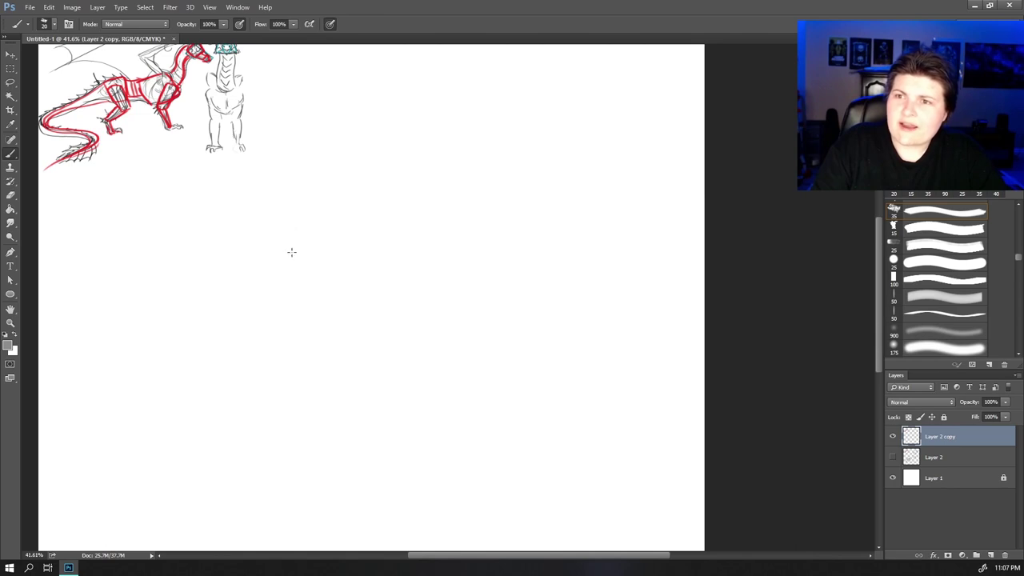
pyautogui.moveTo(292, 252)
pyautogui.mouseDown()
pyautogui.moveTo(269, 191)
pyautogui.moveTo(332, 188)
pyautogui.moveTo(329, 251)
pyautogui.moveTo(296, 266)
pyautogui.moveTo(278, 180)
pyautogui.moveTo(287, 261)
pyautogui.moveTo(324, 248)
pyautogui.moveTo(336, 205)
pyautogui.mouseUp()
pyautogui.moveTo(266, 218)
pyautogui.mouseDown()
pyautogui.moveTo(351, 213)
pyautogui.moveTo(335, 213)
pyautogui.moveTo(345, 228)
pyautogui.moveTo(336, 233)
pyautogui.moveTo(272, 234)
pyautogui.mouseUp()
pyautogui.moveTo(275, 184)
pyautogui.mouseDown()
pyautogui.moveTo(264, 214)
pyautogui.moveTo(314, 181)
pyautogui.moveTo(344, 211)
pyautogui.moveTo(325, 261)
pyautogui.mouseUp()
pyautogui.moveTo(344, 223); pyautogui.dragTo(328, 256)
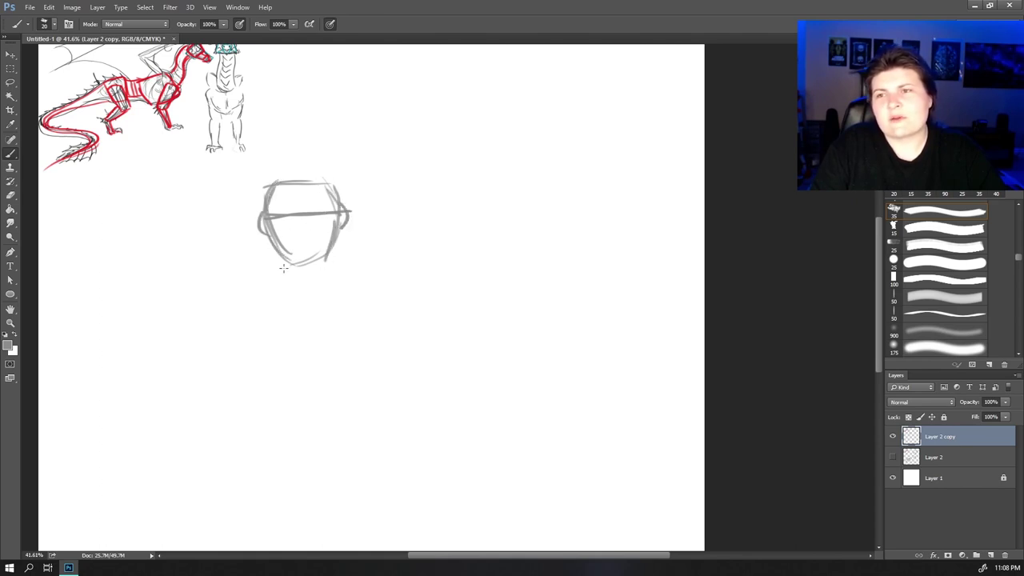
# - Sketch a faceted round block below the front-view head and extend it sideways into a tapered, blunt-ended form
pyautogui.moveTo(495, 339); pyautogui.dragTo(455, 275)
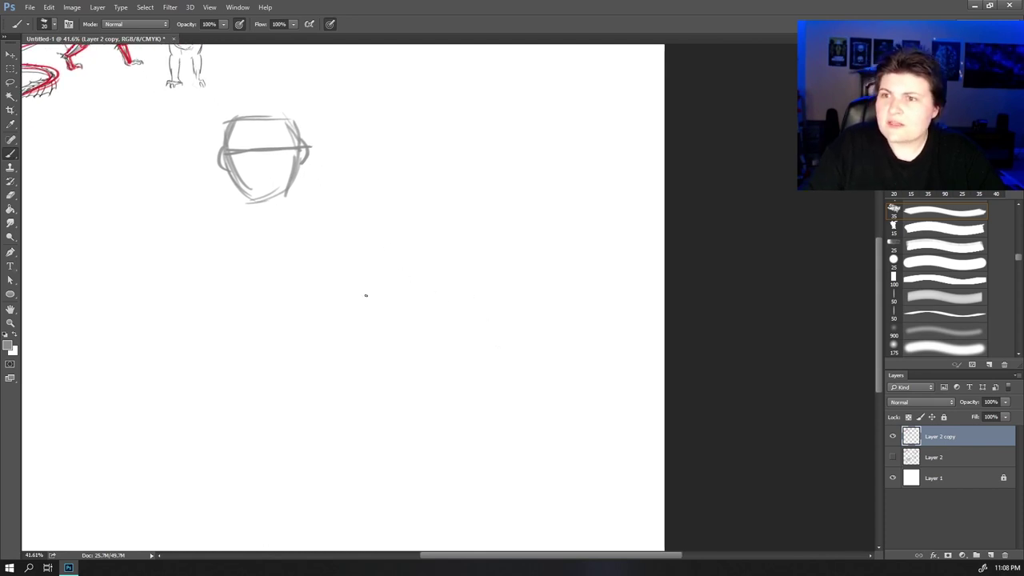
pyautogui.moveTo(376, 264); pyautogui.dragTo(371, 329)
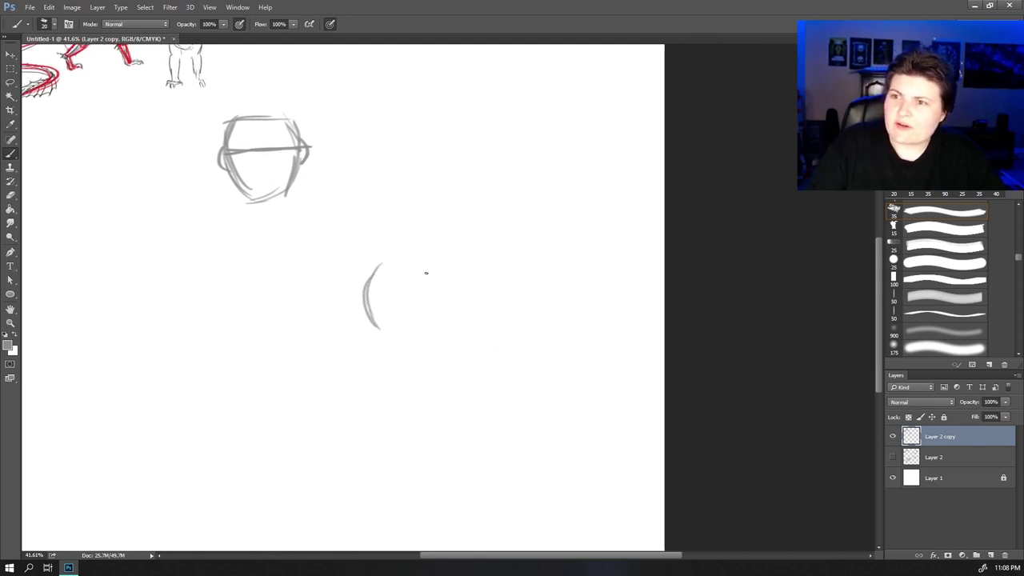
pyautogui.moveTo(425, 272)
pyautogui.mouseDown()
pyautogui.moveTo(421, 323)
pyautogui.moveTo(418, 260)
pyautogui.mouseUp()
pyautogui.moveTo(376, 263); pyautogui.dragTo(412, 256)
pyautogui.moveTo(376, 326); pyautogui.dragTo(424, 320)
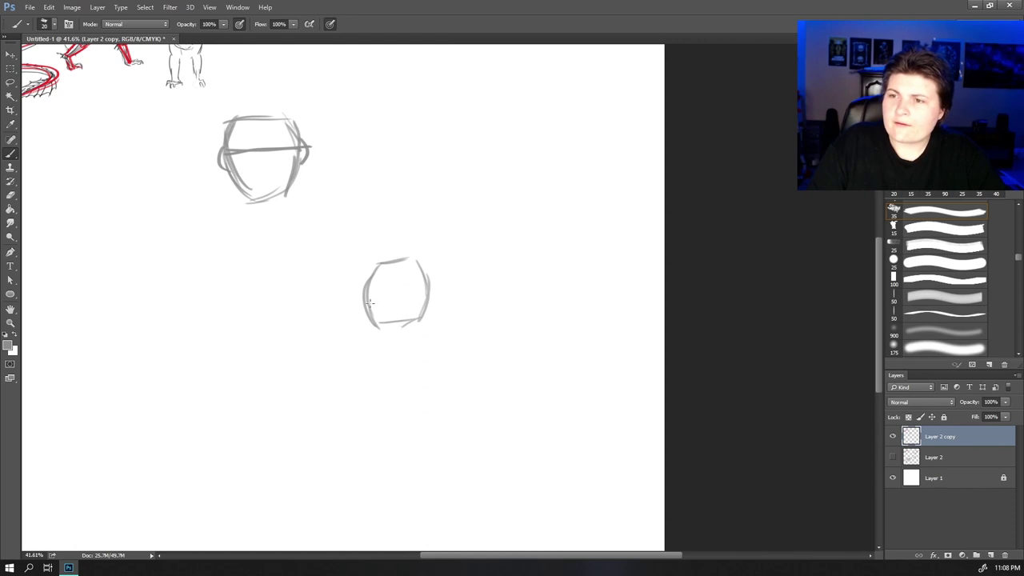
pyautogui.moveTo(368, 301); pyautogui.dragTo(392, 340)
pyautogui.moveTo(373, 275); pyautogui.dragTo(415, 286)
pyautogui.moveTo(425, 306); pyautogui.dragTo(407, 336)
pyautogui.moveTo(378, 264)
pyautogui.mouseDown()
pyautogui.moveTo(305, 286)
pyautogui.moveTo(309, 306)
pyautogui.moveTo(376, 336)
pyautogui.moveTo(415, 336)
pyautogui.mouseUp()
pyautogui.moveTo(307, 285)
pyautogui.mouseDown()
pyautogui.moveTo(315, 320)
pyautogui.moveTo(305, 289)
pyautogui.mouseUp()
pyautogui.moveTo(307, 287); pyautogui.dragTo(388, 267)
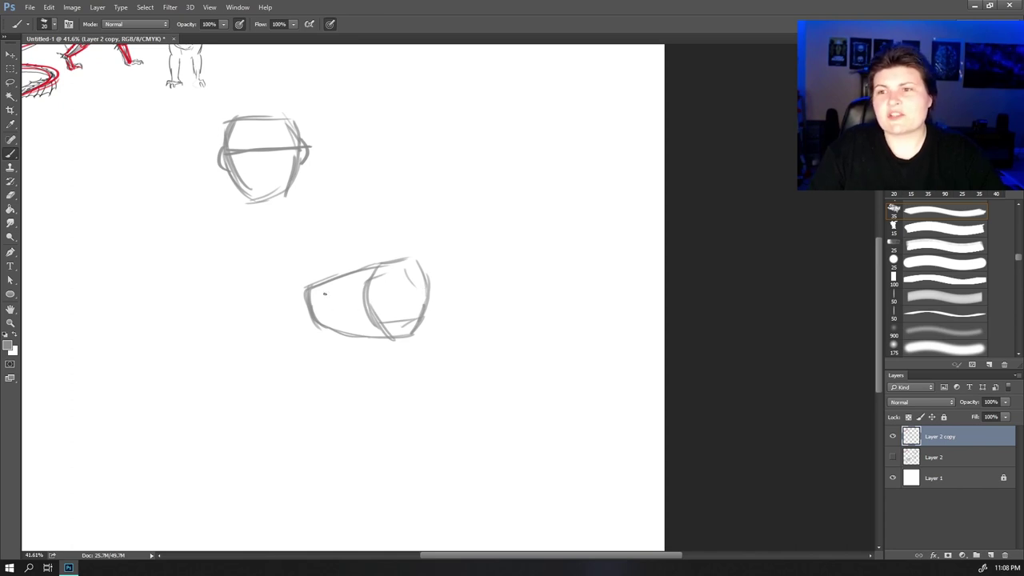
# - Add dashed hidden edges inside the tapered body block and sketch a curved neck rising from an oval base on the chest
pyautogui.moveTo(337, 295)
pyautogui.mouseDown()
pyautogui.moveTo(331, 329)
pyautogui.moveTo(375, 324)
pyautogui.mouseUp()
pyautogui.moveTo(445, 277); pyautogui.dragTo(474, 325)
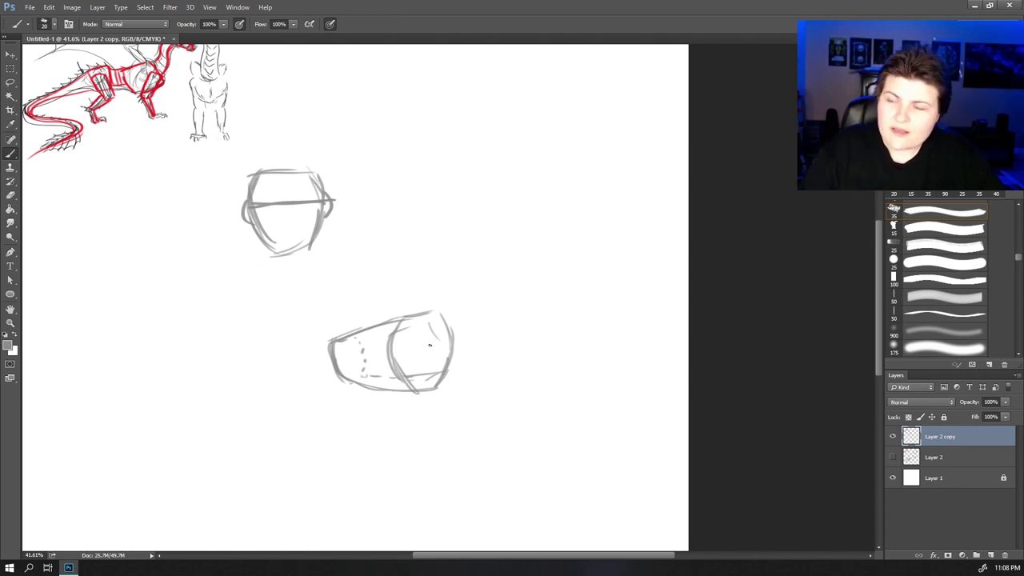
pyautogui.moveTo(428, 352)
pyautogui.mouseDown()
pyautogui.moveTo(421, 315)
pyautogui.moveTo(434, 325)
pyautogui.moveTo(436, 352)
pyautogui.moveTo(418, 352)
pyautogui.moveTo(419, 318)
pyautogui.moveTo(434, 330)
pyautogui.moveTo(429, 356)
pyautogui.mouseUp()
pyautogui.moveTo(449, 300)
pyautogui.mouseDown()
pyautogui.moveTo(441, 345)
pyautogui.moveTo(416, 340)
pyautogui.moveTo(428, 278)
pyautogui.mouseUp()
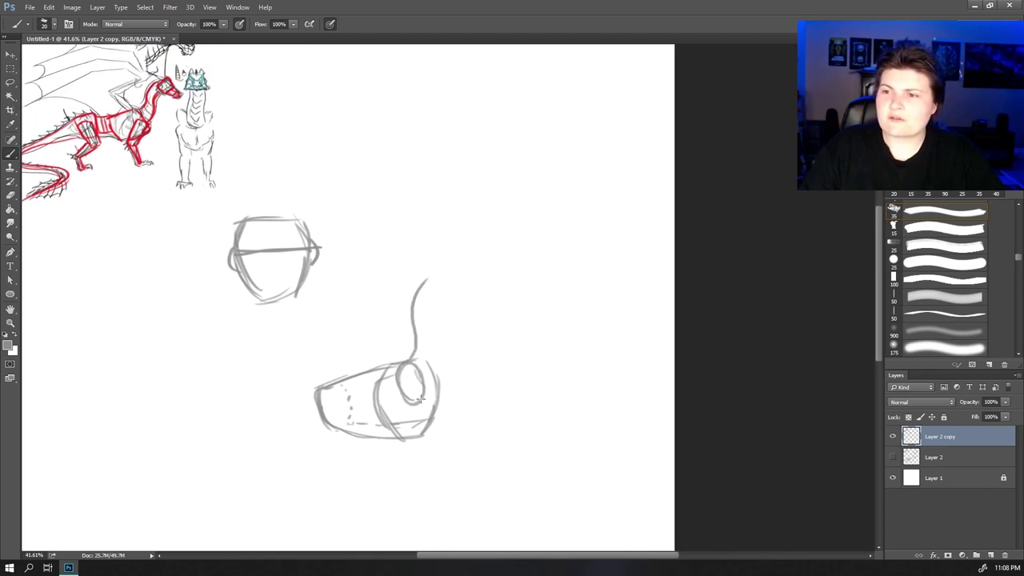
pyautogui.moveTo(420, 399)
pyautogui.mouseDown()
pyautogui.moveTo(444, 356)
pyautogui.moveTo(450, 309)
pyautogui.moveTo(437, 282)
pyautogui.moveTo(464, 323)
pyautogui.mouseUp()
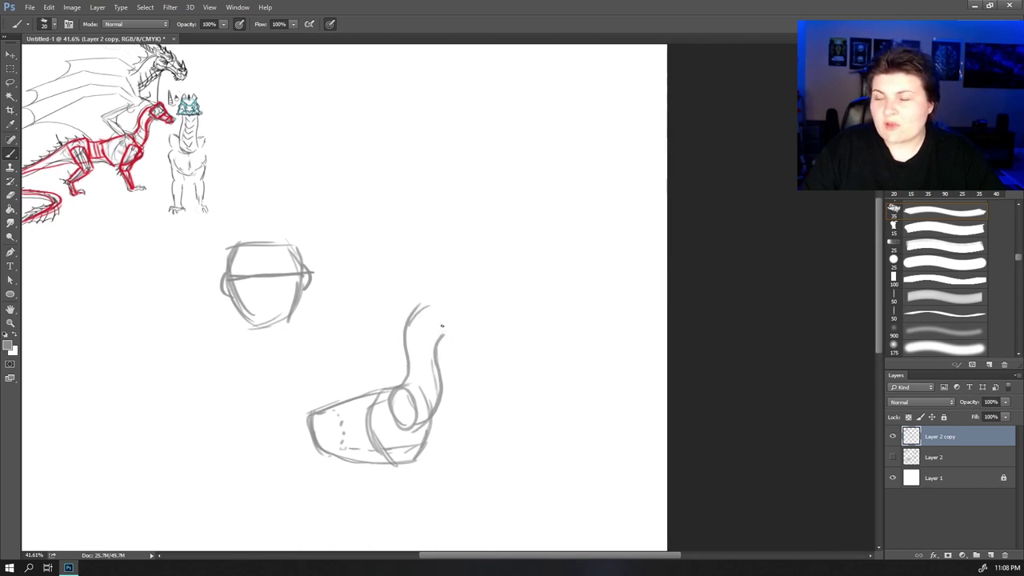
# - Sketch a boxy head with a smaller snout block and two backward-pointing horns on top of the neck
pyautogui.moveTo(432, 330)
pyautogui.mouseDown()
pyautogui.moveTo(472, 297)
pyautogui.moveTo(475, 333)
pyautogui.moveTo(473, 293)
pyautogui.moveTo(456, 313)
pyautogui.moveTo(475, 309)
pyautogui.mouseUp()
pyautogui.moveTo(477, 293)
pyautogui.mouseDown()
pyautogui.moveTo(455, 322)
pyautogui.moveTo(475, 322)
pyautogui.moveTo(456, 309)
pyautogui.moveTo(456, 336)
pyautogui.moveTo(479, 334)
pyautogui.moveTo(481, 311)
pyautogui.moveTo(457, 339)
pyautogui.moveTo(506, 333)
pyautogui.moveTo(488, 350)
pyautogui.moveTo(503, 340)
pyautogui.moveTo(491, 352)
pyautogui.moveTo(477, 329)
pyautogui.moveTo(502, 331)
pyautogui.moveTo(481, 320)
pyautogui.moveTo(490, 342)
pyautogui.mouseUp()
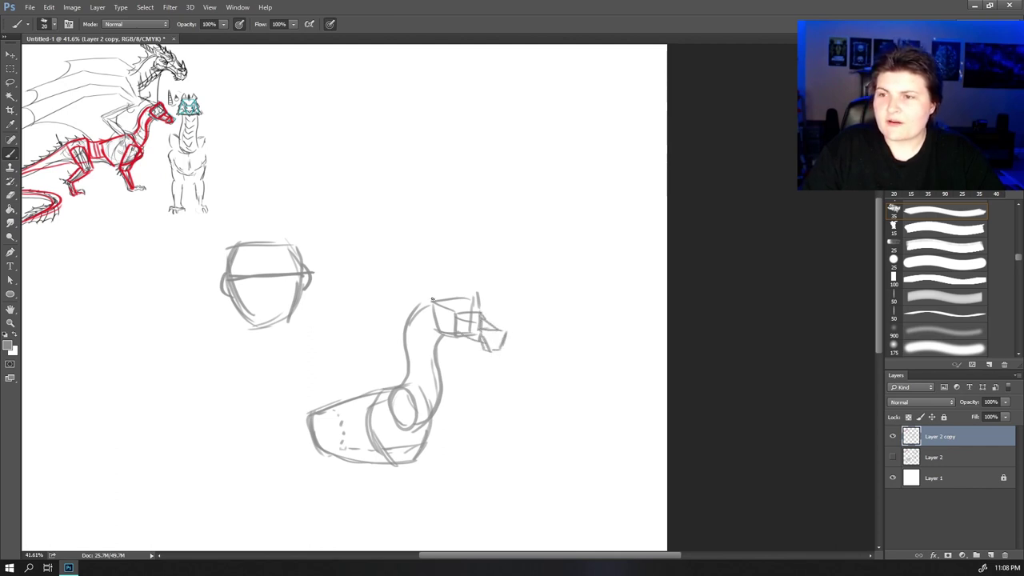
pyautogui.moveTo(432, 301)
pyautogui.mouseDown()
pyautogui.moveTo(400, 285)
pyautogui.moveTo(443, 307)
pyautogui.moveTo(475, 300)
pyautogui.mouseUp()
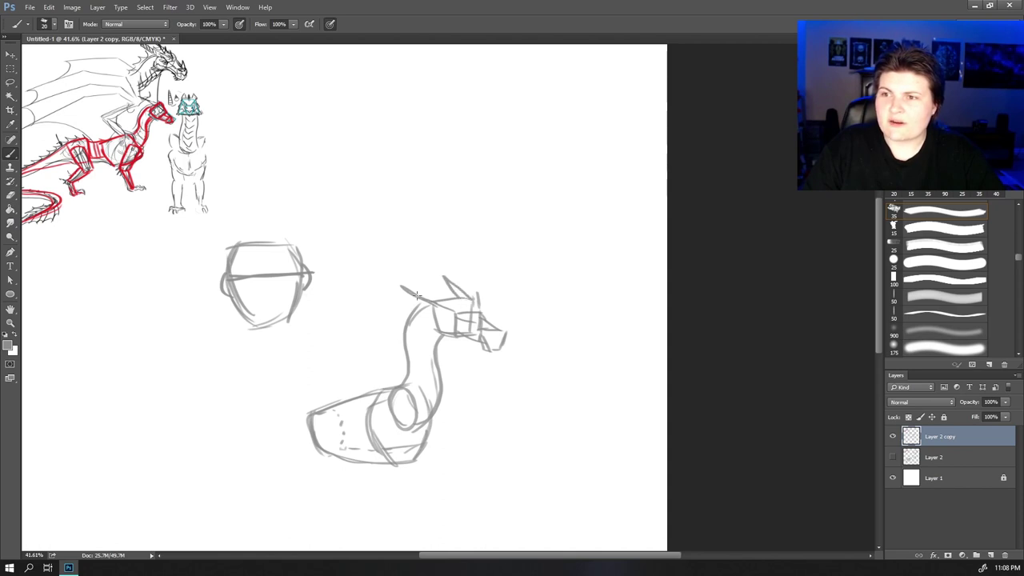
# - Sketch a boxy hip block behind the rib cage and join it to the body with a curved waist section
pyautogui.moveTo(412, 416); pyautogui.dragTo(524, 336)
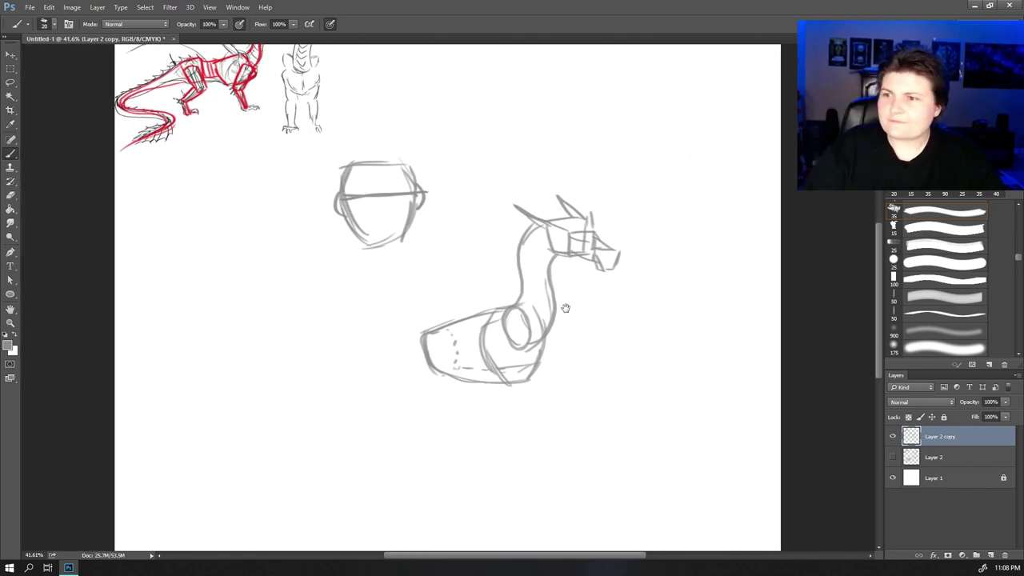
pyautogui.moveTo(564, 308)
pyautogui.mouseDown()
pyautogui.moveTo(569, 374)
pyautogui.moveTo(576, 368)
pyautogui.mouseUp()
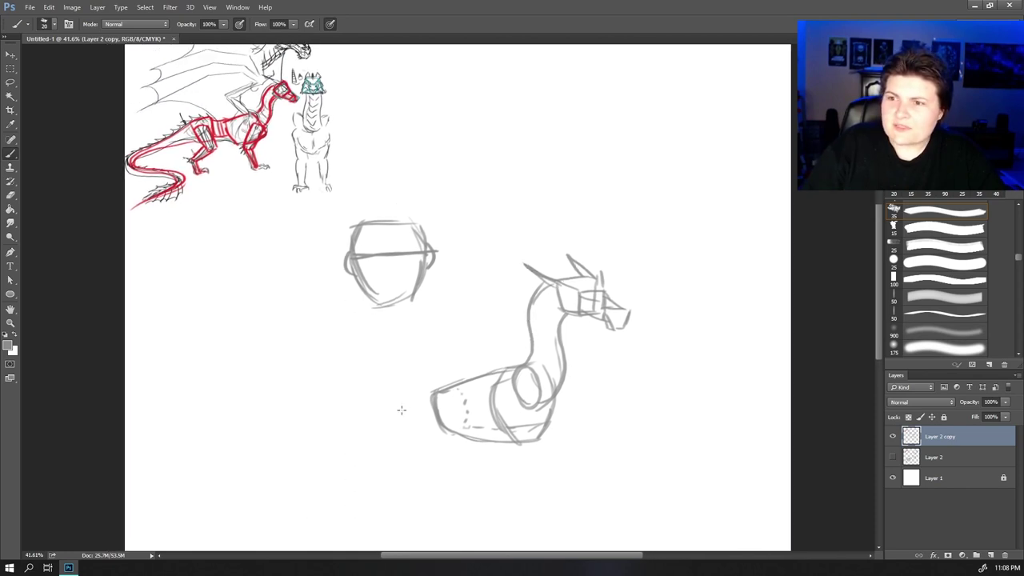
pyautogui.moveTo(401, 409)
pyautogui.mouseDown()
pyautogui.moveTo(443, 377)
pyautogui.moveTo(447, 390)
pyautogui.moveTo(421, 394)
pyautogui.moveTo(445, 378)
pyautogui.moveTo(399, 416)
pyautogui.mouseUp()
pyautogui.moveTo(424, 397)
pyautogui.mouseDown()
pyautogui.moveTo(422, 421)
pyautogui.moveTo(439, 423)
pyautogui.mouseUp()
pyautogui.moveTo(439, 422); pyautogui.dragTo(463, 379)
pyautogui.moveTo(447, 392)
pyautogui.mouseDown()
pyautogui.moveTo(446, 420)
pyautogui.moveTo(453, 389)
pyautogui.mouseUp()
pyautogui.moveTo(421, 418)
pyautogui.mouseDown()
pyautogui.moveTo(450, 429)
pyautogui.moveTo(453, 410)
pyautogui.moveTo(439, 421)
pyautogui.moveTo(449, 377)
pyautogui.moveTo(471, 394)
pyautogui.mouseUp()
pyautogui.moveTo(545, 416); pyautogui.dragTo(495, 380)
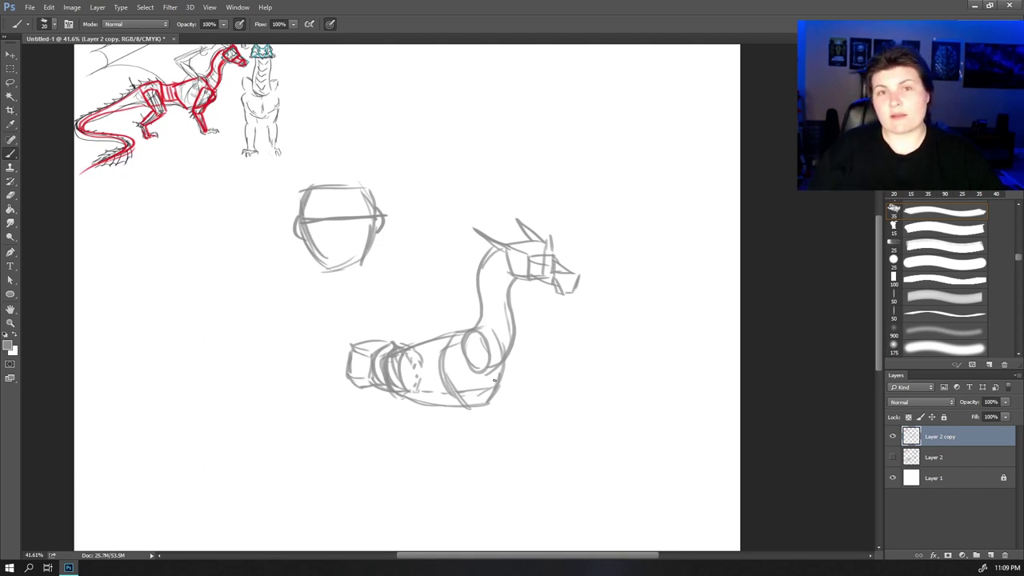
# - Erase the front-view head block above the body sketch
pyautogui.press('e')
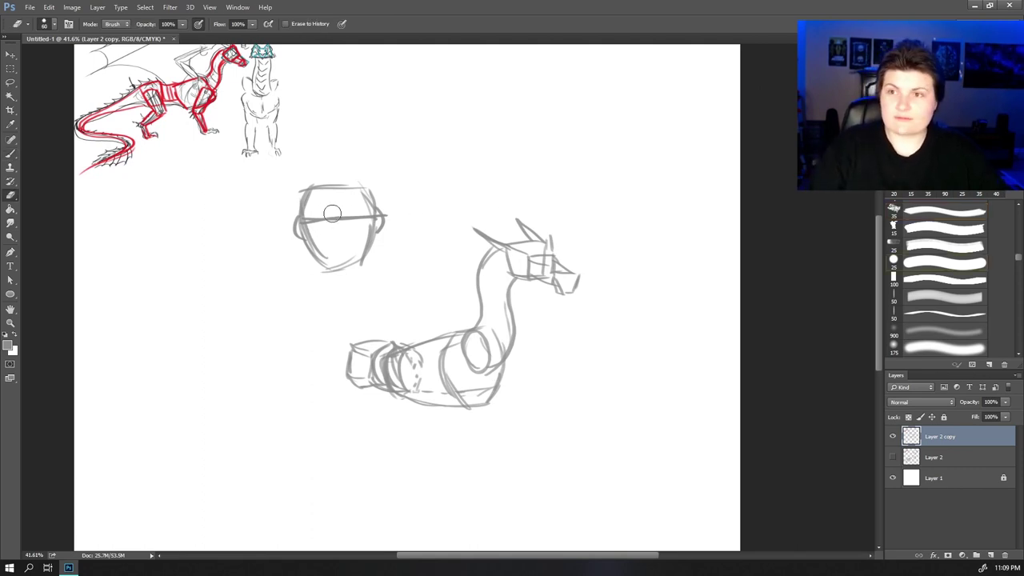
pyautogui.moveTo(319, 191); pyautogui.dragTo(293, 210)
pyautogui.moveTo(530, 340); pyautogui.dragTo(460, 301)
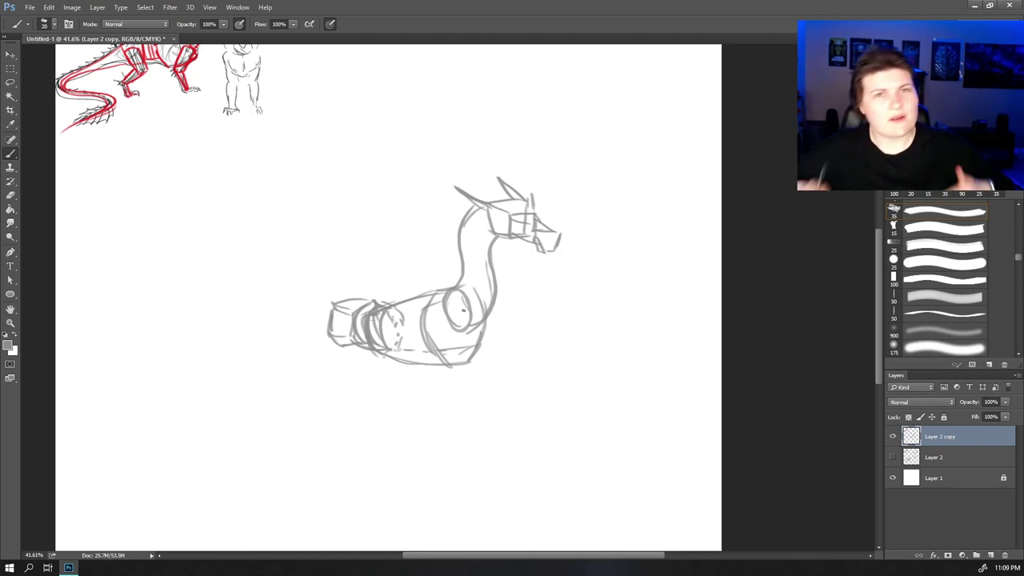
# - Mark round shoulder, hip and wing joints on the body blocks and lighten the heavy waist lines
pyautogui.hscroll(2, 542, 307)
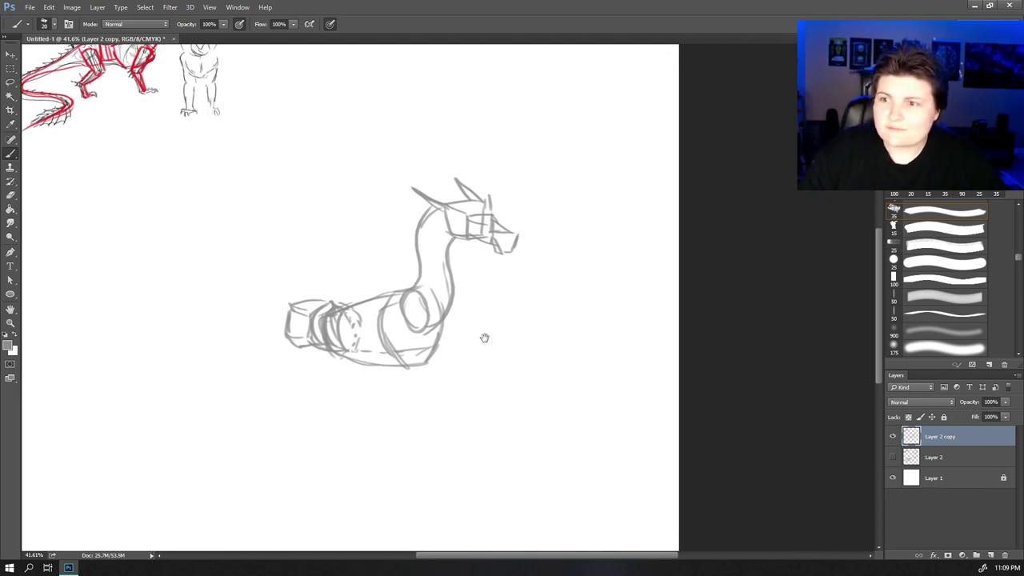
pyautogui.moveTo(384, 342)
pyautogui.mouseDown()
pyautogui.moveTo(378, 330)
pyautogui.moveTo(443, 339)
pyautogui.mouseUp()
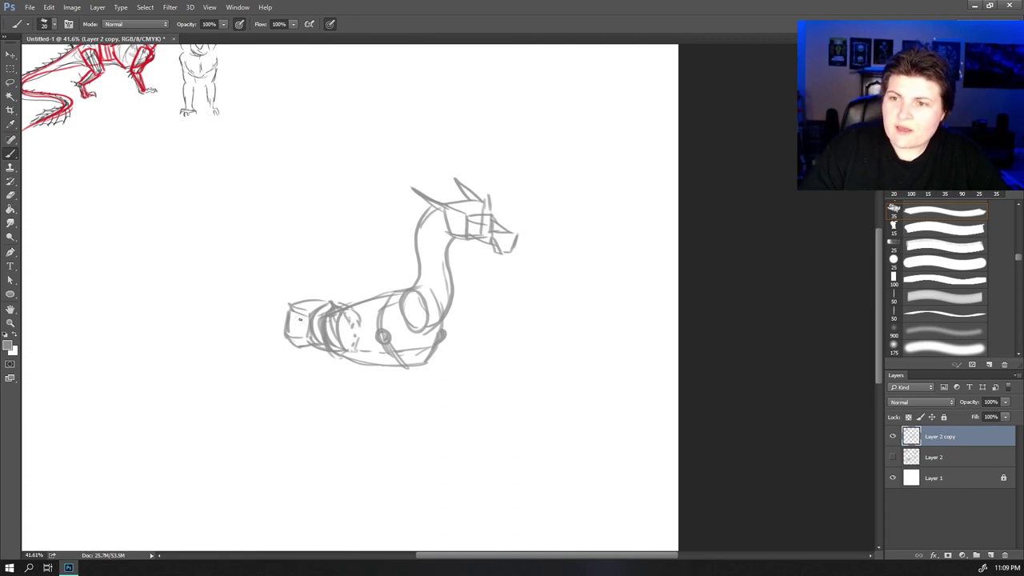
pyautogui.moveTo(295, 321)
pyautogui.mouseDown()
pyautogui.moveTo(333, 316)
pyautogui.moveTo(328, 324)
pyautogui.moveTo(324, 315)
pyautogui.moveTo(335, 313)
pyautogui.moveTo(326, 337)
pyautogui.mouseUp()
pyautogui.press('e')
pyautogui.press('b')
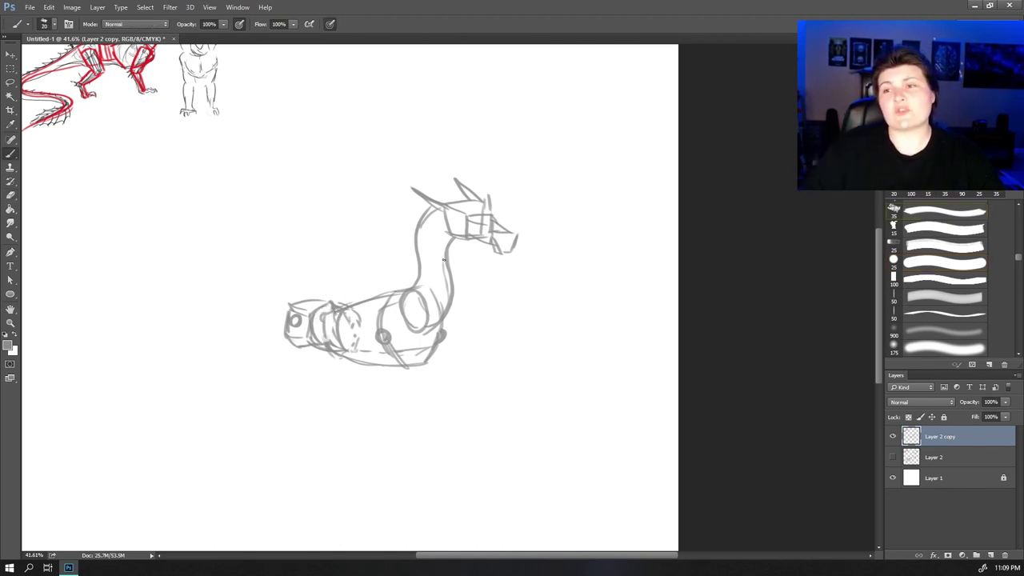
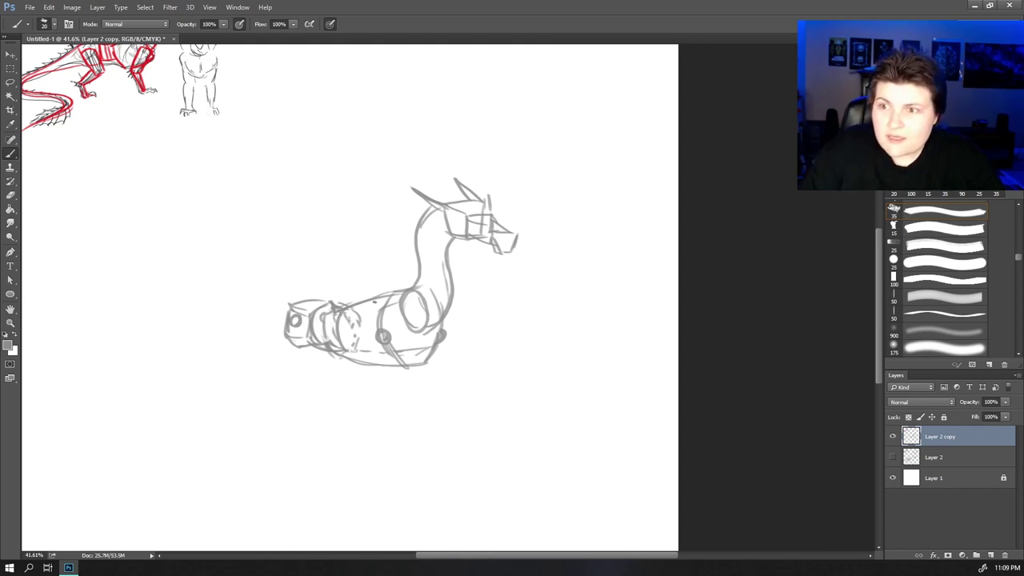
pyautogui.moveTo(374, 302)
pyautogui.mouseDown()
pyautogui.moveTo(360, 309)
pyautogui.moveTo(379, 291)
pyautogui.moveTo(361, 297)
pyautogui.moveTo(411, 291)
pyautogui.mouseUp()
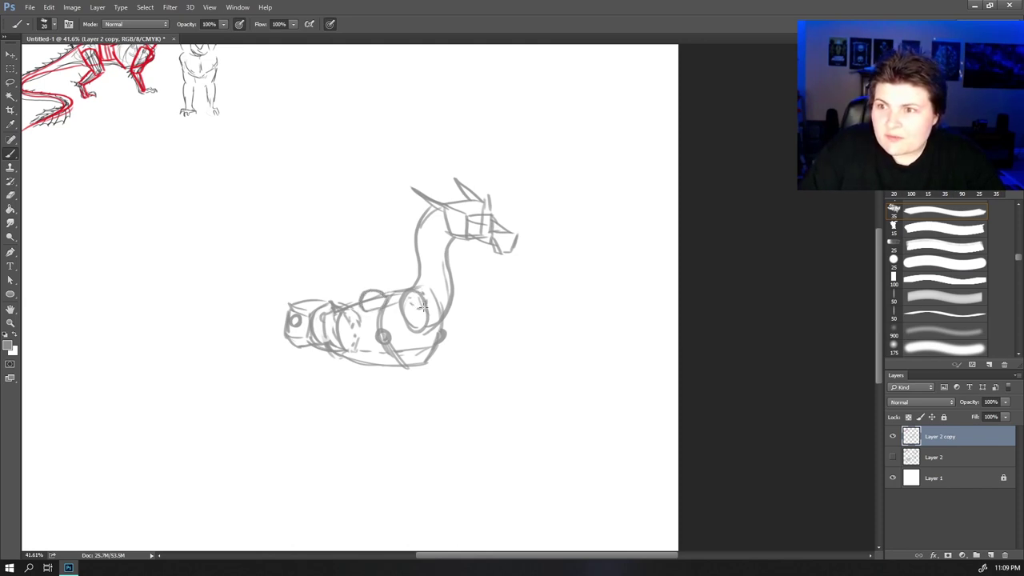
# - Sketch the near front leg as two tapered cylinders with a box-shaped foot and begin the far front leg's upper line
pyautogui.moveTo(454, 360); pyautogui.dragTo(496, 289)
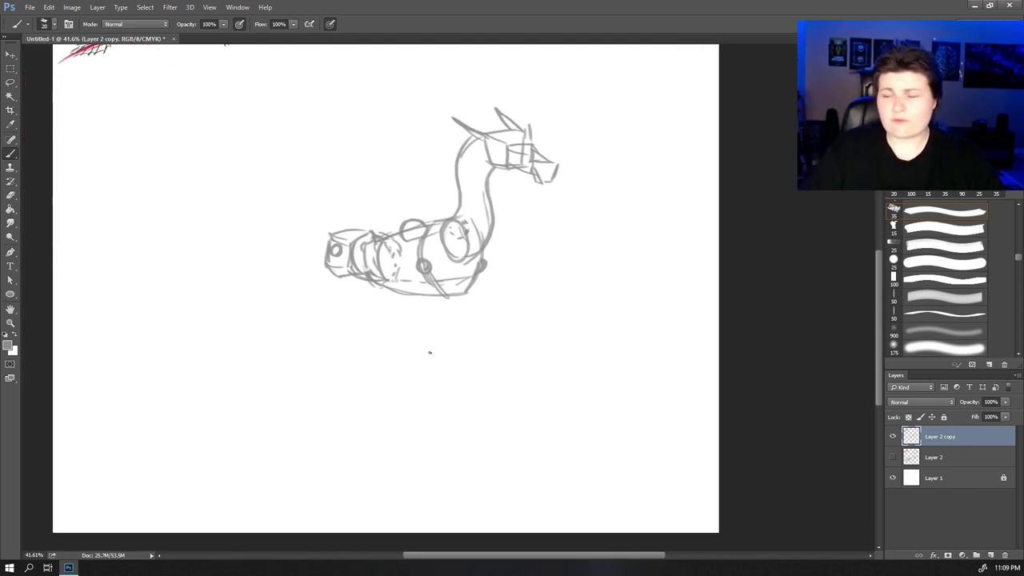
pyautogui.moveTo(467, 287); pyautogui.dragTo(457, 319)
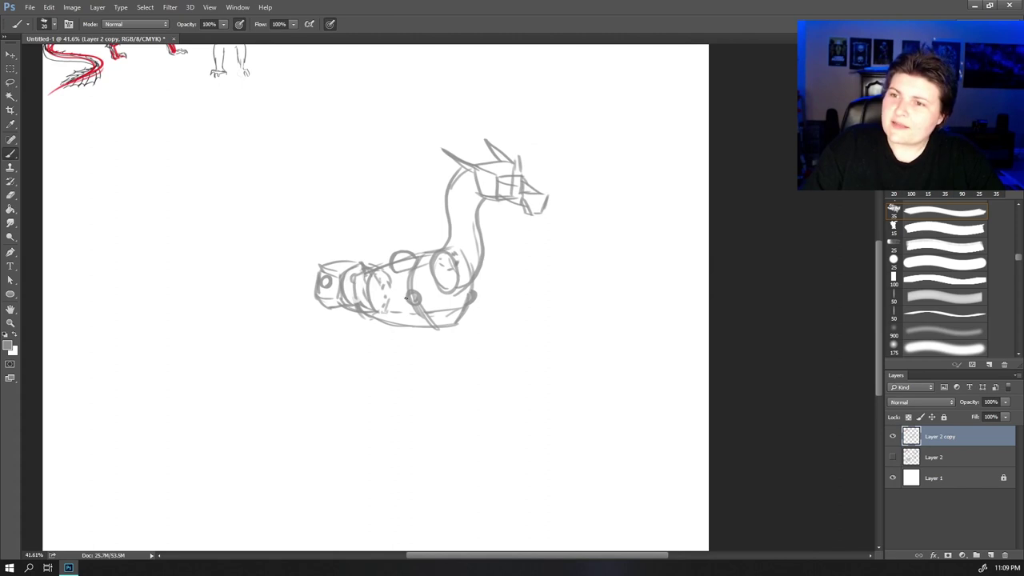
pyautogui.moveTo(414, 212); pyautogui.dragTo(472, 359)
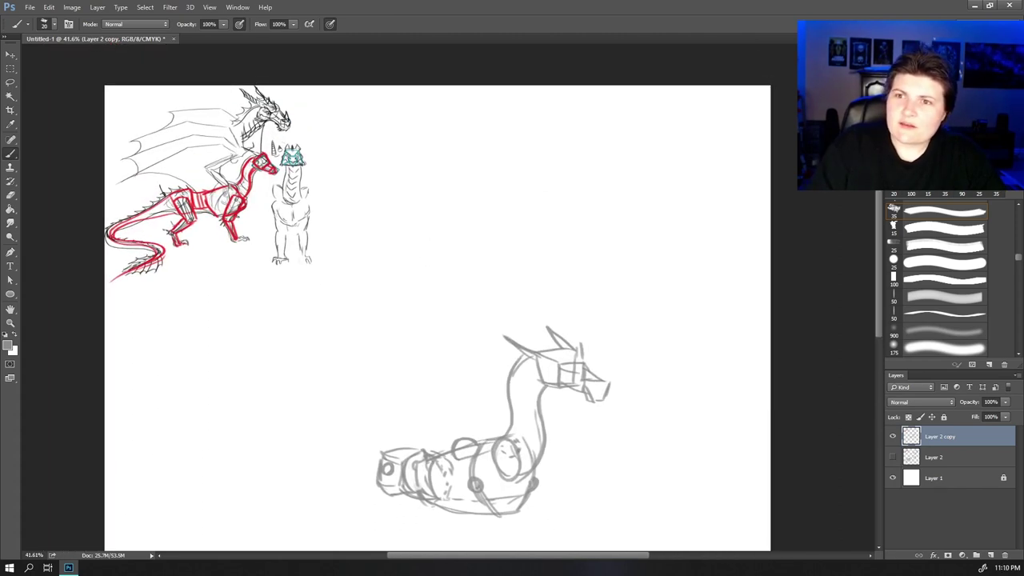
pyautogui.moveTo(553, 367); pyautogui.dragTo(469, 197)
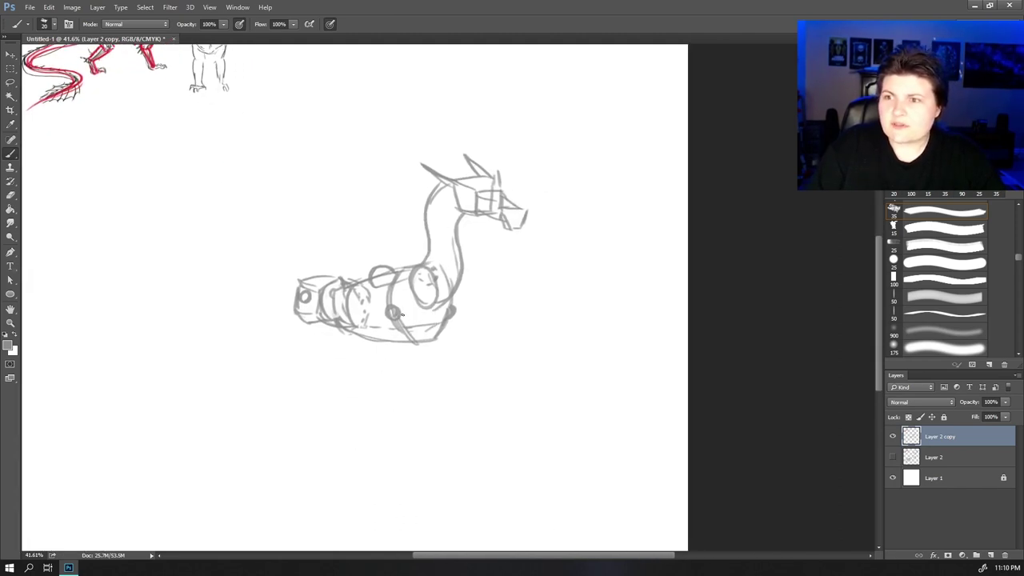
pyautogui.moveTo(398, 315); pyautogui.dragTo(390, 353)
pyautogui.moveTo(382, 309)
pyautogui.mouseDown()
pyautogui.moveTo(372, 344)
pyautogui.moveTo(387, 302)
pyautogui.moveTo(401, 332)
pyautogui.moveTo(376, 319)
pyautogui.moveTo(380, 368)
pyautogui.mouseUp()
pyautogui.moveTo(453, 316)
pyautogui.mouseDown()
pyautogui.moveTo(440, 357)
pyautogui.moveTo(399, 413)
pyautogui.mouseUp()
pyautogui.moveTo(374, 369)
pyautogui.mouseDown()
pyautogui.moveTo(385, 364)
pyautogui.moveTo(374, 395)
pyautogui.moveTo(397, 408)
pyautogui.moveTo(389, 424)
pyautogui.moveTo(416, 416)
pyautogui.mouseUp()
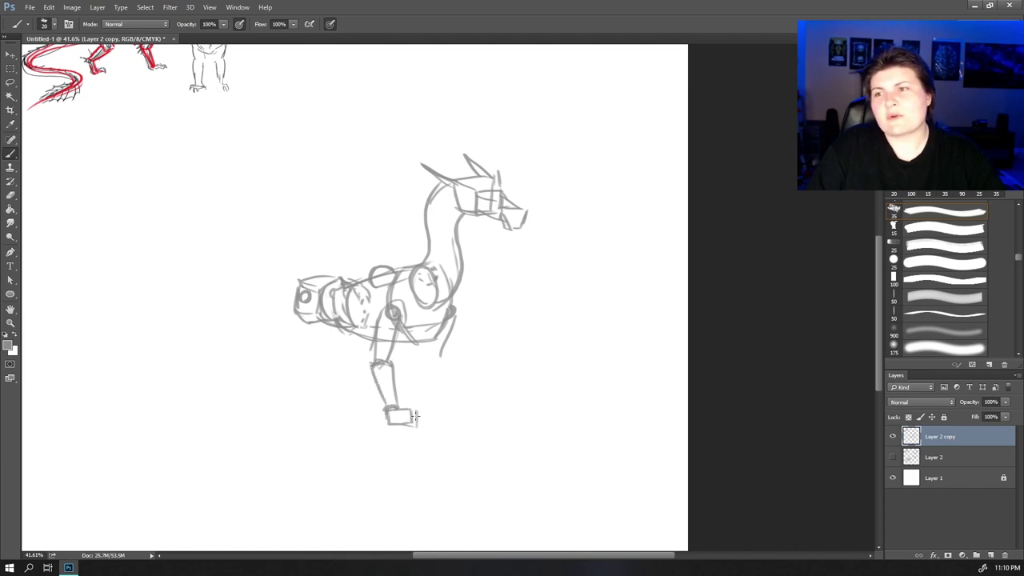
# - Complete the far front leg with a boxy foot stepping forward and add curved contour bands to both front legs
pyautogui.moveTo(453, 320)
pyautogui.mouseDown()
pyautogui.moveTo(432, 357)
pyautogui.moveTo(458, 395)
pyautogui.moveTo(450, 401)
pyautogui.moveTo(478, 419)
pyautogui.moveTo(483, 409)
pyautogui.moveTo(460, 399)
pyautogui.mouseUp()
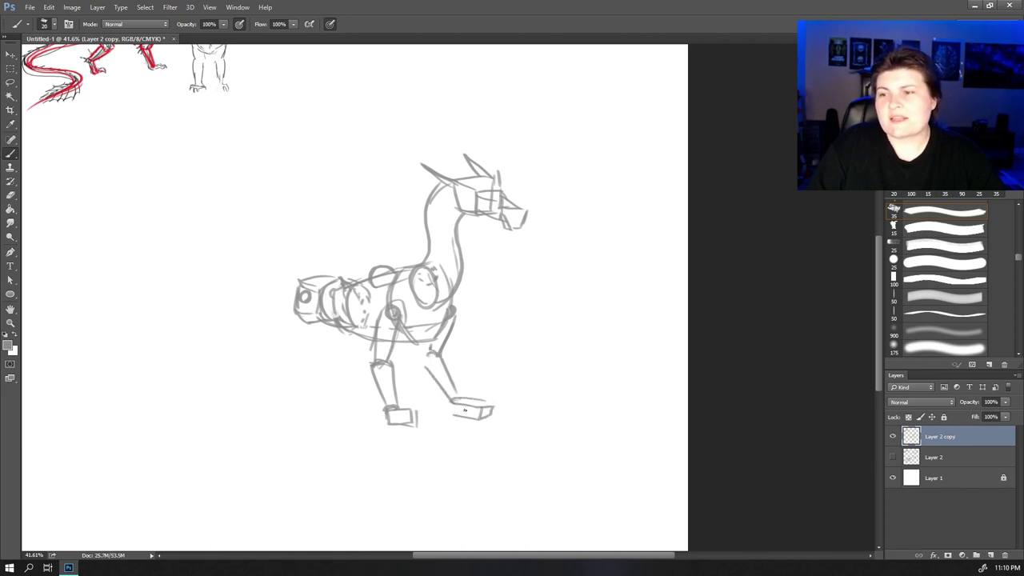
pyautogui.moveTo(445, 394); pyautogui.dragTo(457, 394)
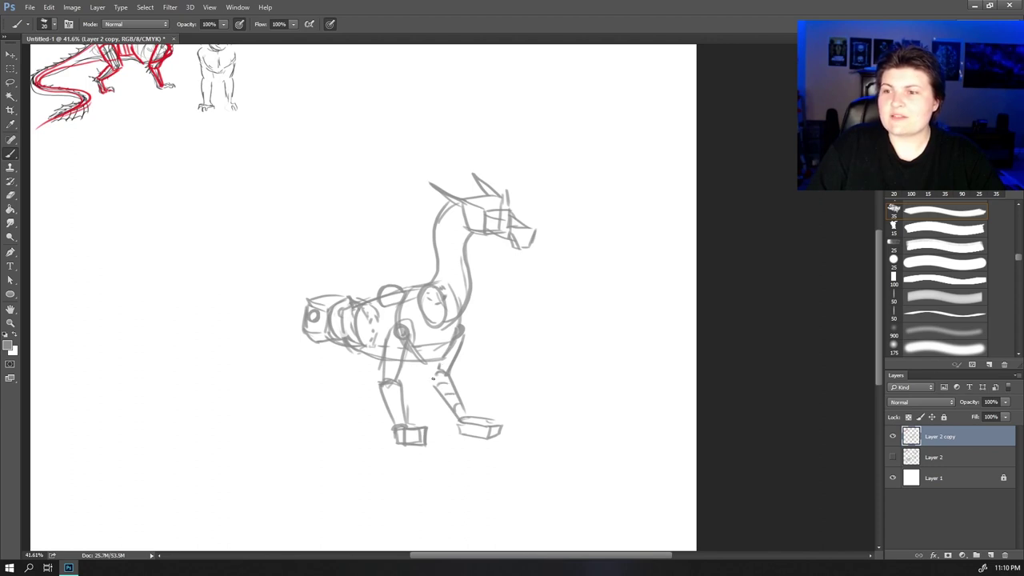
pyautogui.moveTo(385, 371)
pyautogui.mouseDown()
pyautogui.moveTo(402, 366)
pyautogui.moveTo(410, 424)
pyautogui.mouseUp()
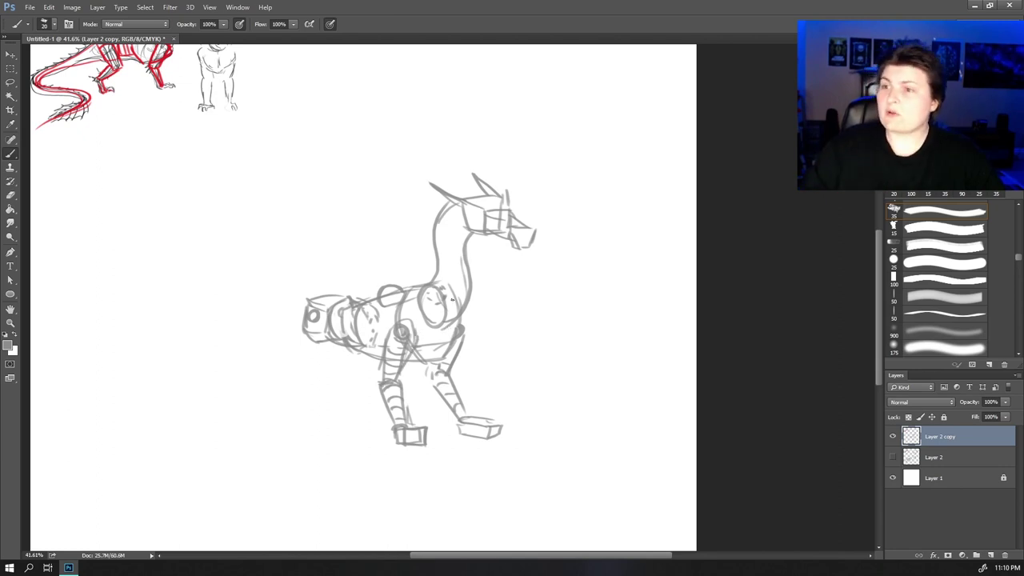
# - Draw a dashed centre line down the chest and contour strokes across its front and underside
pyautogui.moveTo(444, 326); pyautogui.dragTo(433, 358)
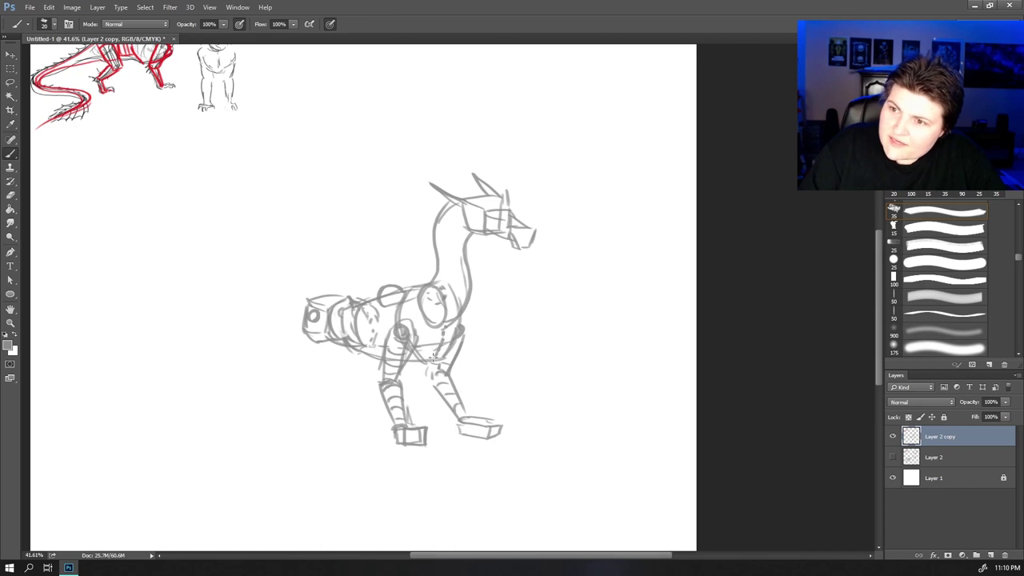
pyautogui.moveTo(425, 324); pyautogui.dragTo(459, 328)
pyautogui.moveTo(432, 363); pyautogui.dragTo(408, 355)
# - Sketch the near hind leg with thigh, shin and ankle segments, and draw a zigzag leg guide beside the red dragon
pyautogui.moveTo(408, 312)
pyautogui.mouseDown()
pyautogui.moveTo(515, 340)
pyautogui.moveTo(523, 324)
pyautogui.mouseUp()
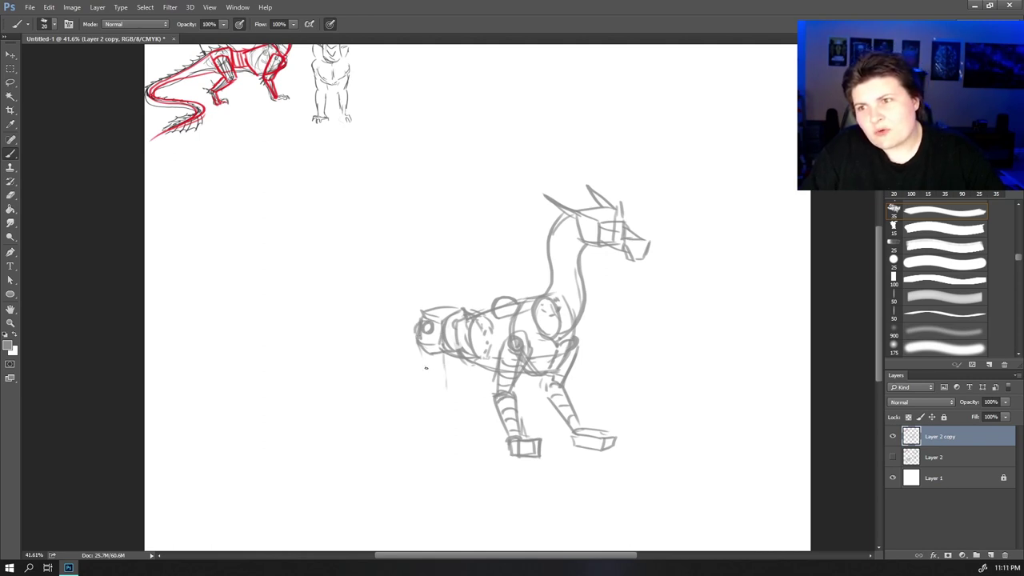
pyautogui.moveTo(420, 347); pyautogui.dragTo(435, 389)
pyautogui.moveTo(263, 102)
pyautogui.mouseDown()
pyautogui.moveTo(275, 137)
pyautogui.moveTo(253, 130)
pyautogui.moveTo(261, 140)
pyautogui.mouseUp()
pyautogui.moveTo(496, 421); pyautogui.dragTo(438, 355)
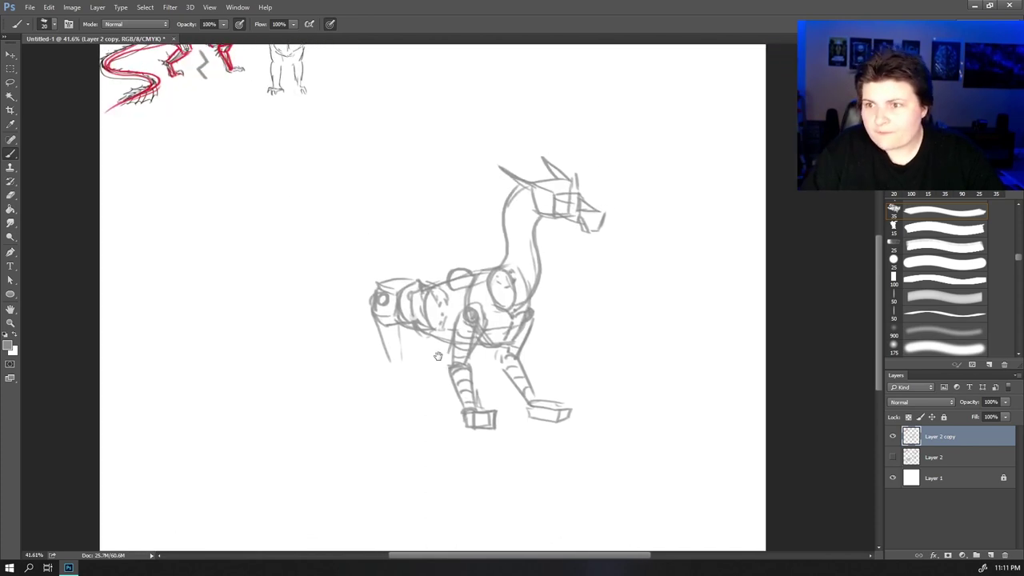
pyautogui.moveTo(409, 323); pyautogui.dragTo(404, 355)
pyautogui.moveTo(374, 322)
pyautogui.mouseDown()
pyautogui.moveTo(394, 359)
pyautogui.moveTo(411, 354)
pyautogui.moveTo(398, 378)
pyautogui.moveTo(397, 363)
pyautogui.moveTo(413, 366)
pyautogui.moveTo(364, 391)
pyautogui.moveTo(381, 391)
pyautogui.moveTo(374, 415)
pyautogui.moveTo(388, 413)
pyautogui.mouseUp()
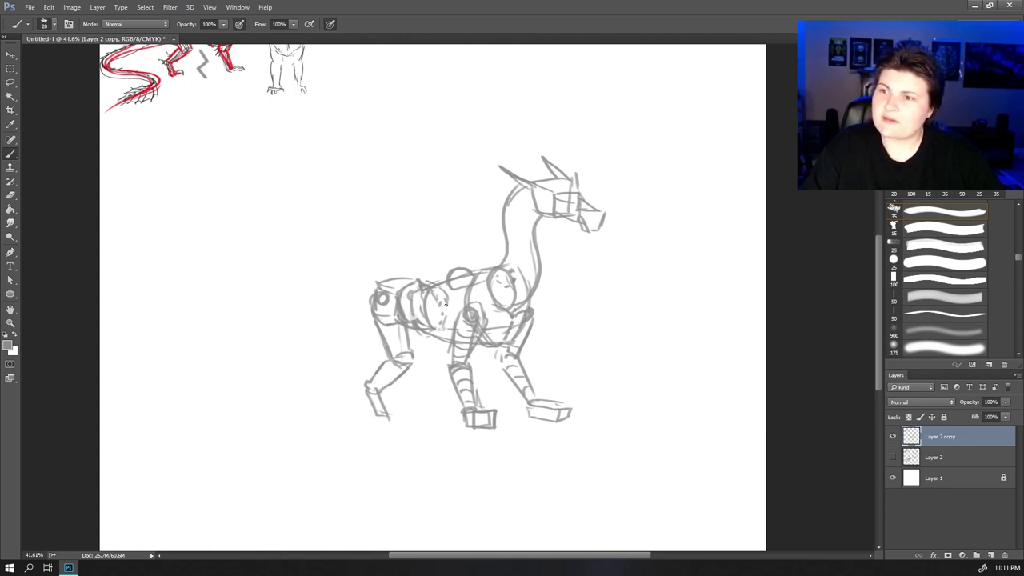
pyautogui.moveTo(413, 360)
pyautogui.mouseDown()
pyautogui.moveTo(407, 313)
pyautogui.moveTo(375, 285)
pyautogui.mouseUp()
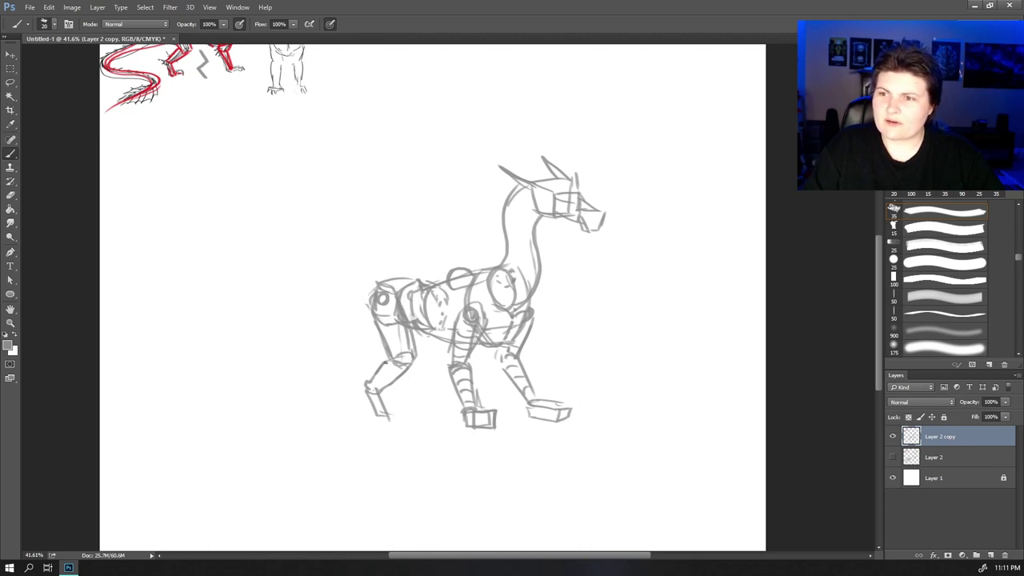
# - Add a box-shaped foot to the near hind leg, sketch the far hind leg lightly behind it, and mark claws on the feet
pyautogui.moveTo(394, 355)
pyautogui.mouseDown()
pyautogui.moveTo(374, 372)
pyautogui.moveTo(415, 424)
pyautogui.mouseUp()
pyautogui.moveTo(421, 332)
pyautogui.mouseDown()
pyautogui.moveTo(447, 350)
pyautogui.moveTo(421, 373)
pyautogui.moveTo(442, 406)
pyautogui.mouseUp()
pyautogui.moveTo(412, 377); pyautogui.dragTo(437, 408)
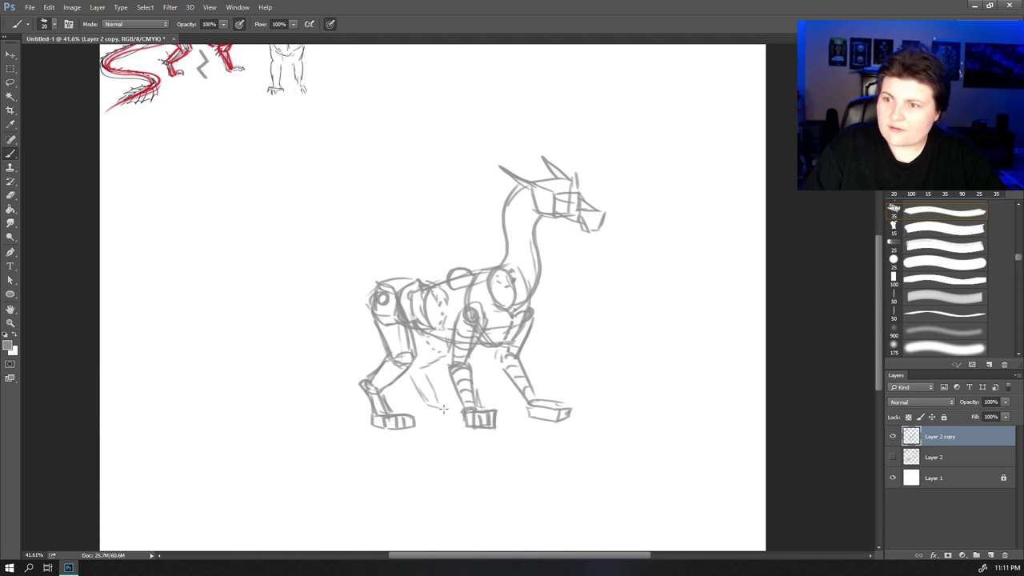
pyautogui.moveTo(442, 400); pyautogui.dragTo(478, 440)
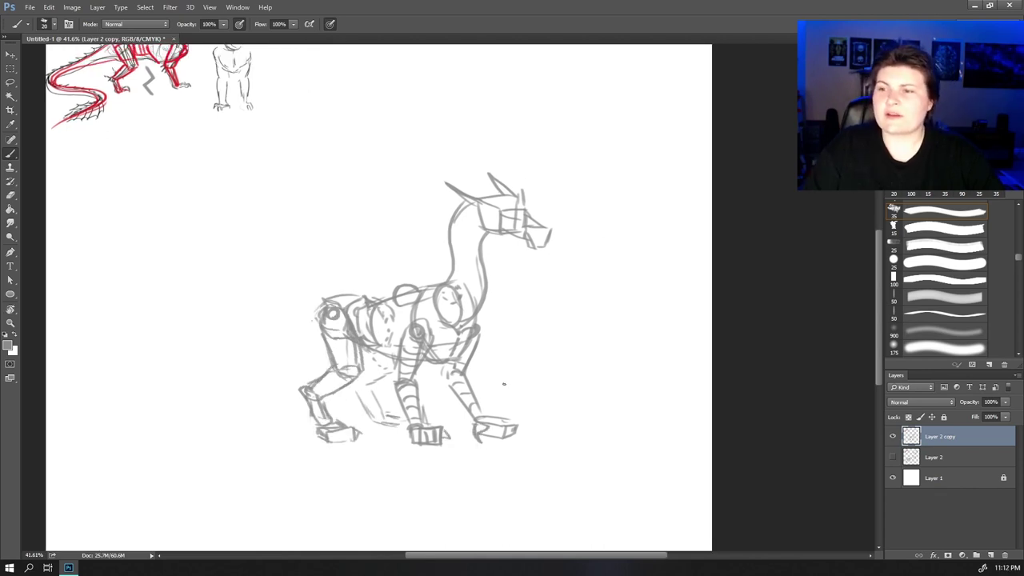
# - Sketch the near wing's arm from the back joint: upper arm angled back, forearm rising from the elbow, and a hooked claw at the wrist
pyautogui.moveTo(361, 302)
pyautogui.mouseDown()
pyautogui.moveTo(348, 374)
pyautogui.moveTo(343, 360)
pyautogui.mouseUp()
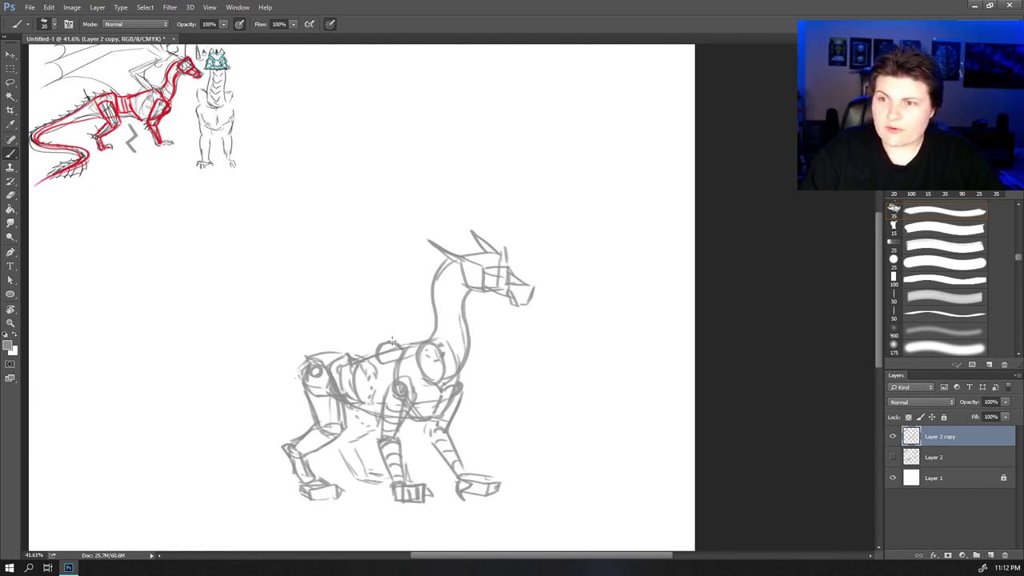
pyautogui.moveTo(397, 346); pyautogui.dragTo(327, 311)
pyautogui.moveTo(350, 317); pyautogui.dragTo(330, 305)
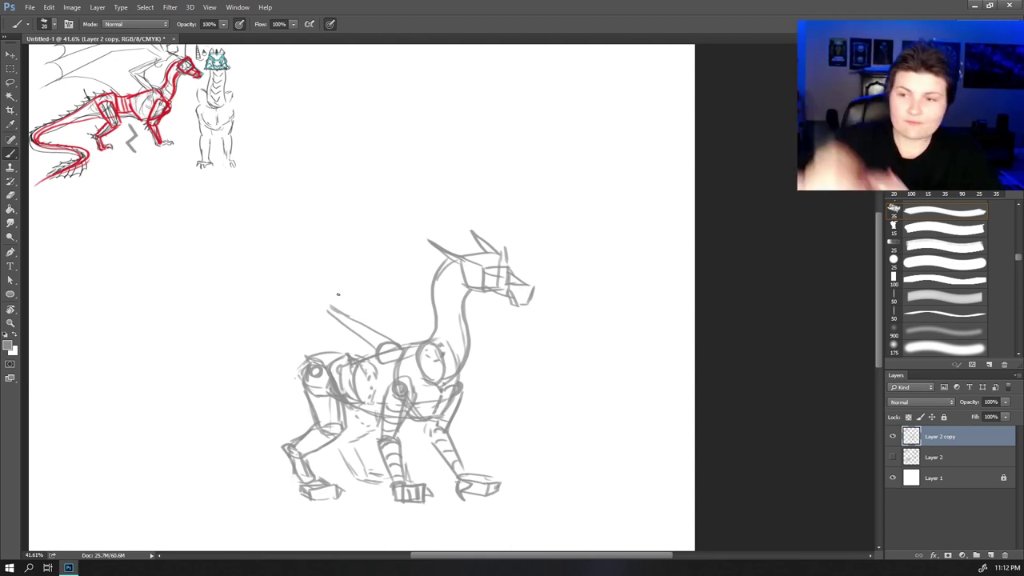
pyautogui.moveTo(326, 306); pyautogui.dragTo(342, 230)
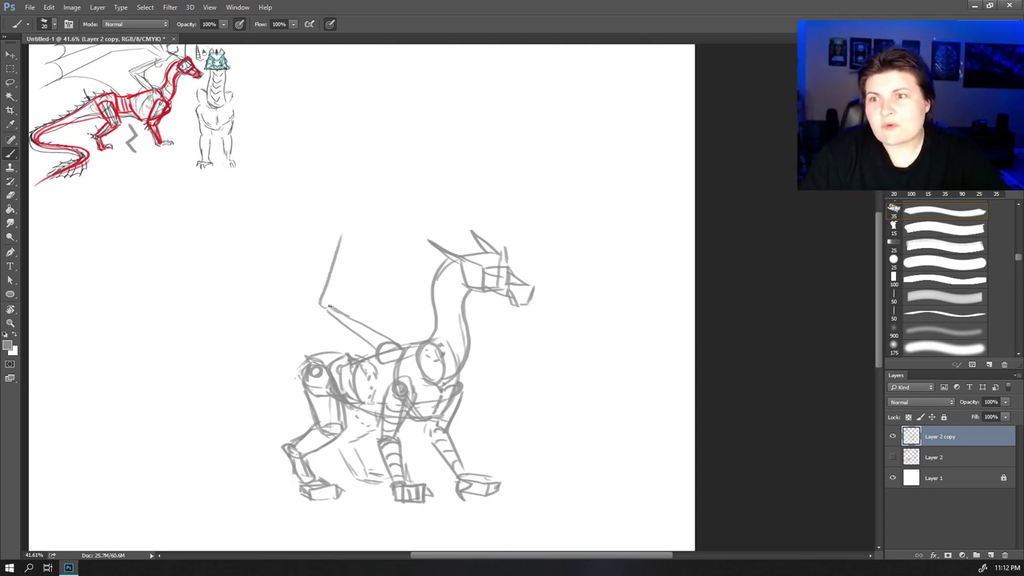
pyautogui.moveTo(328, 307)
pyautogui.mouseDown()
pyautogui.moveTo(351, 216)
pyautogui.moveTo(362, 245)
pyautogui.moveTo(344, 222)
pyautogui.moveTo(464, 211)
pyautogui.mouseUp()
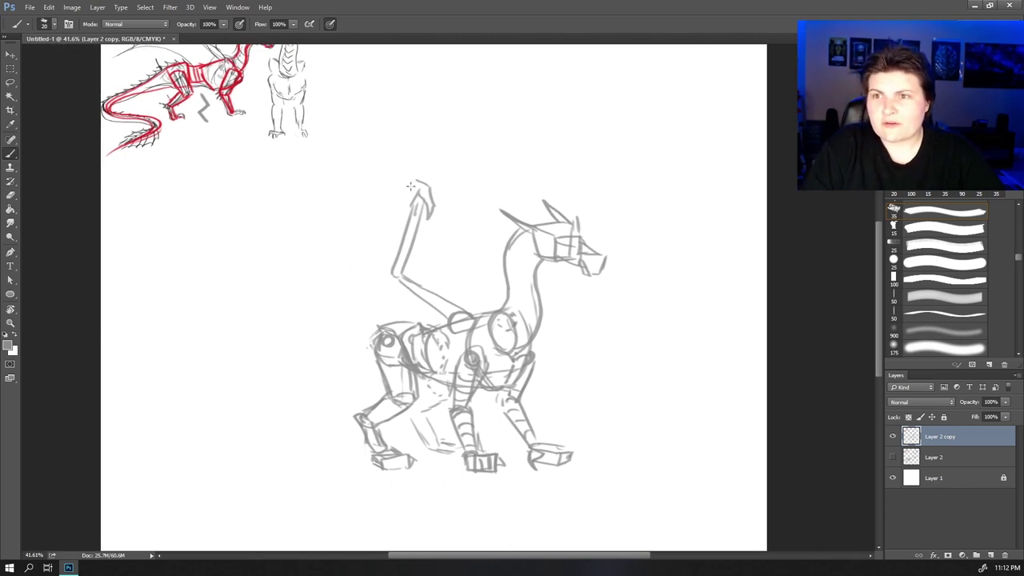
# - Draw the near wing's segmented finger bones sweeping back from the wrist, bending at the knuckles and ending in downward tips
pyautogui.moveTo(411, 187)
pyautogui.mouseDown()
pyautogui.moveTo(296, 213)
pyautogui.moveTo(258, 274)
pyautogui.mouseUp()
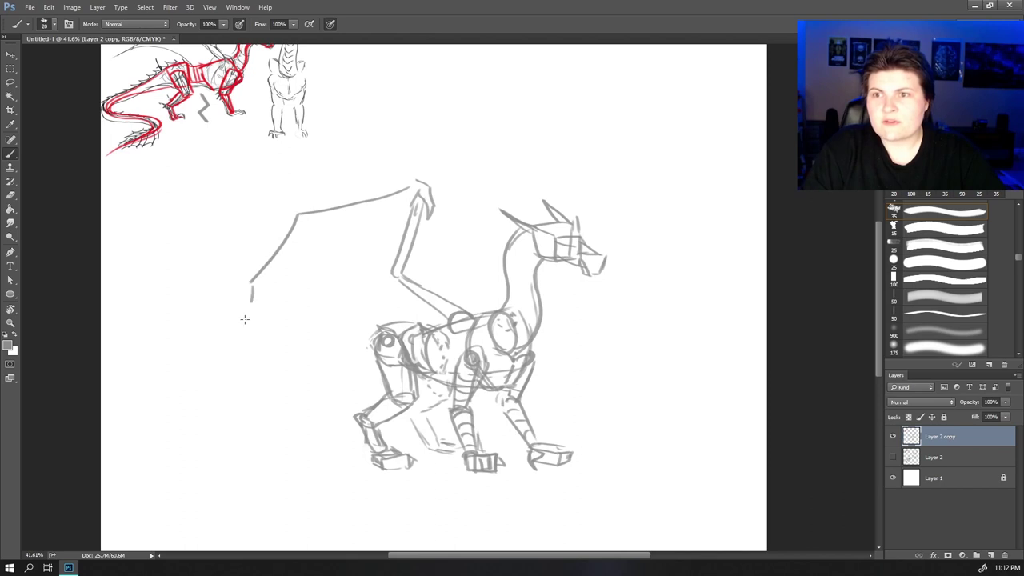
pyautogui.moveTo(245, 320); pyautogui.dragTo(222, 362)
pyautogui.moveTo(299, 216)
pyautogui.mouseDown()
pyautogui.moveTo(348, 181)
pyautogui.moveTo(322, 172)
pyautogui.moveTo(260, 234)
pyautogui.mouseUp()
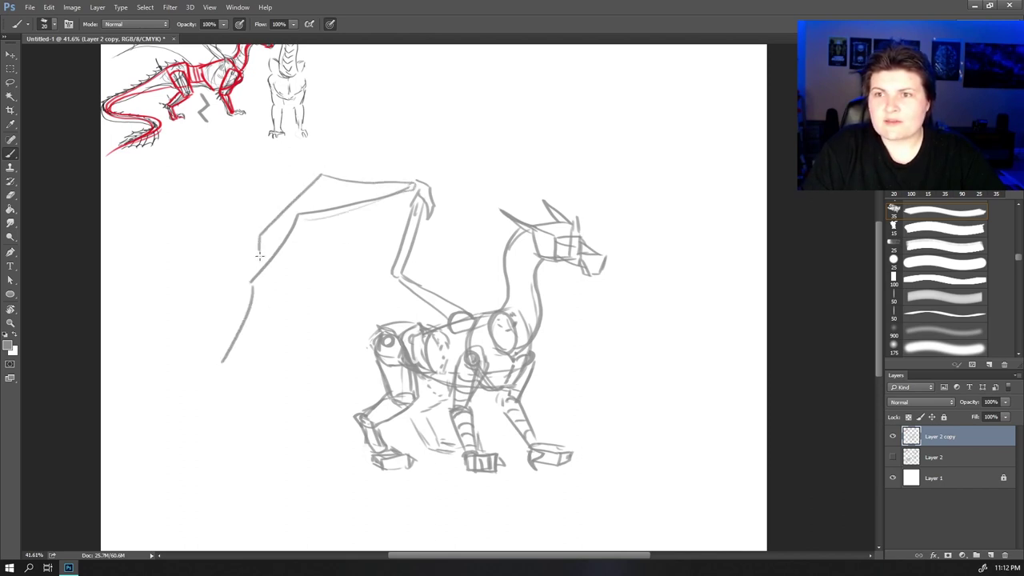
pyautogui.moveTo(262, 277); pyautogui.dragTo(260, 319)
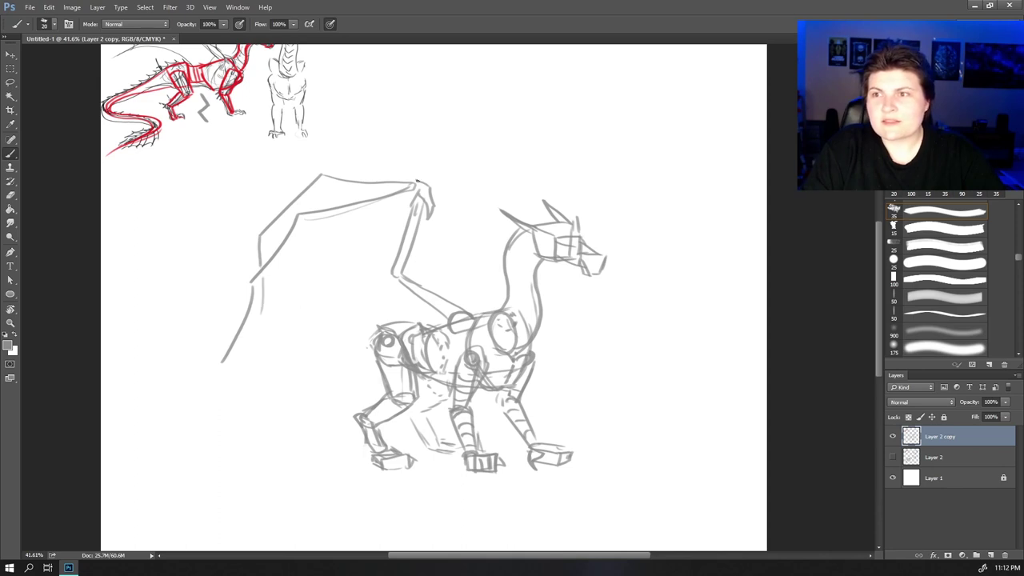
pyautogui.moveTo(416, 183); pyautogui.dragTo(355, 171)
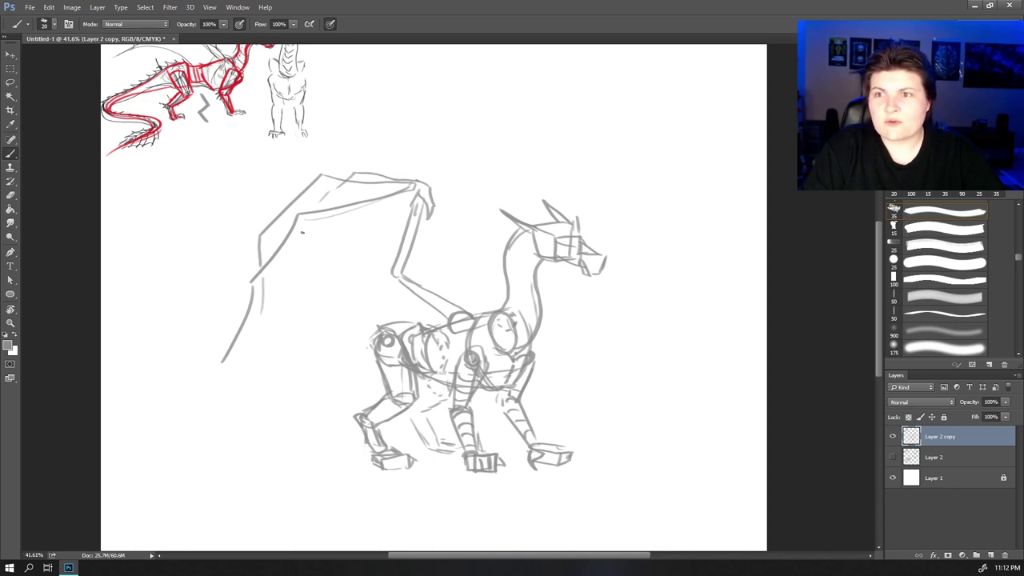
pyautogui.moveTo(302, 232); pyautogui.dragTo(297, 274)
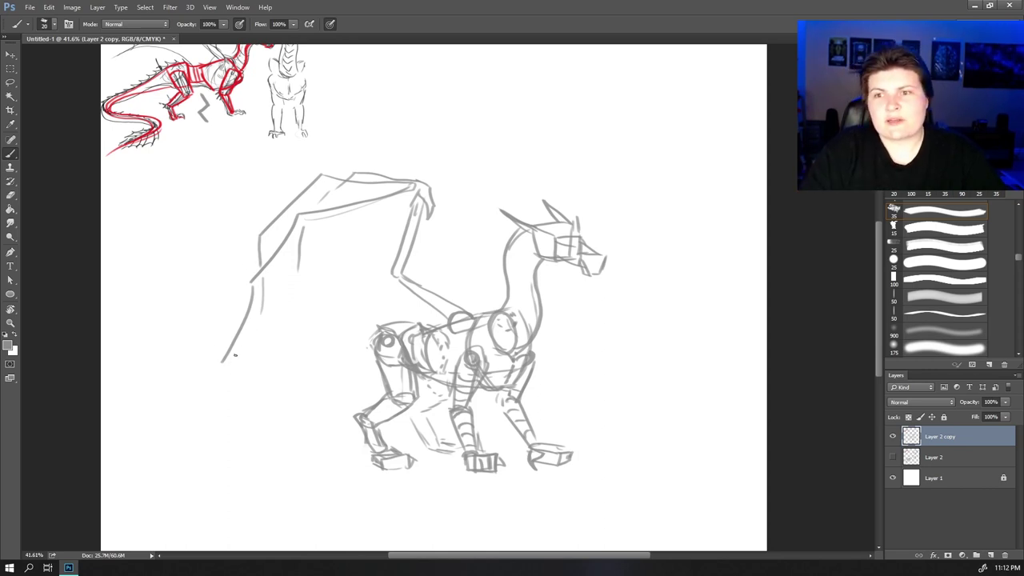
# - Draw the near wing's scalloped membrane edge between the finger tips and curve it back to the dragon's hip
pyautogui.moveTo(134, 302)
pyautogui.mouseDown()
pyautogui.moveTo(155, 258)
pyautogui.moveTo(182, 259)
pyautogui.moveTo(192, 298)
pyautogui.mouseUp()
pyautogui.hotkey('ctrl', 'z')
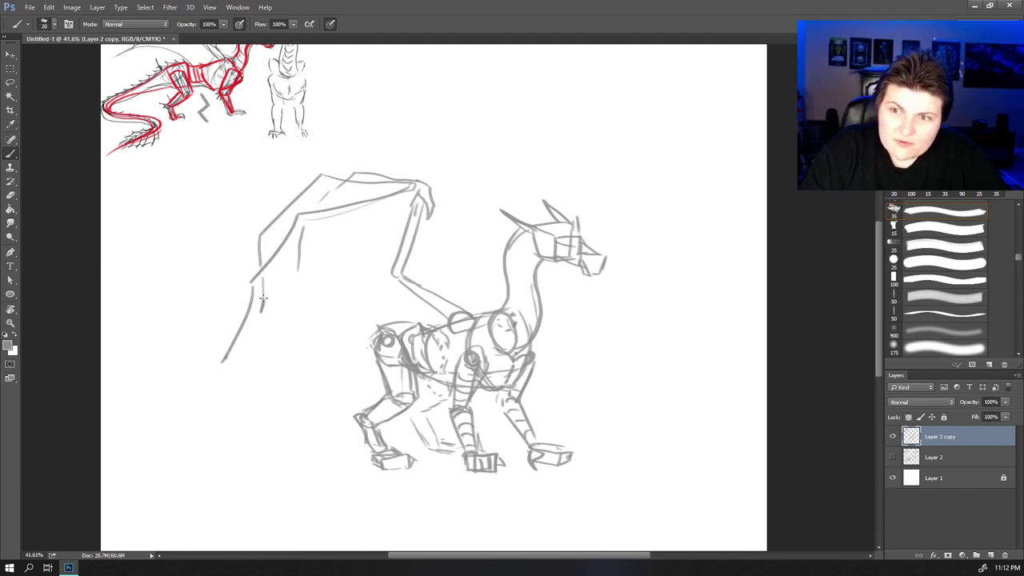
pyautogui.moveTo(257, 298); pyautogui.dragTo(233, 349)
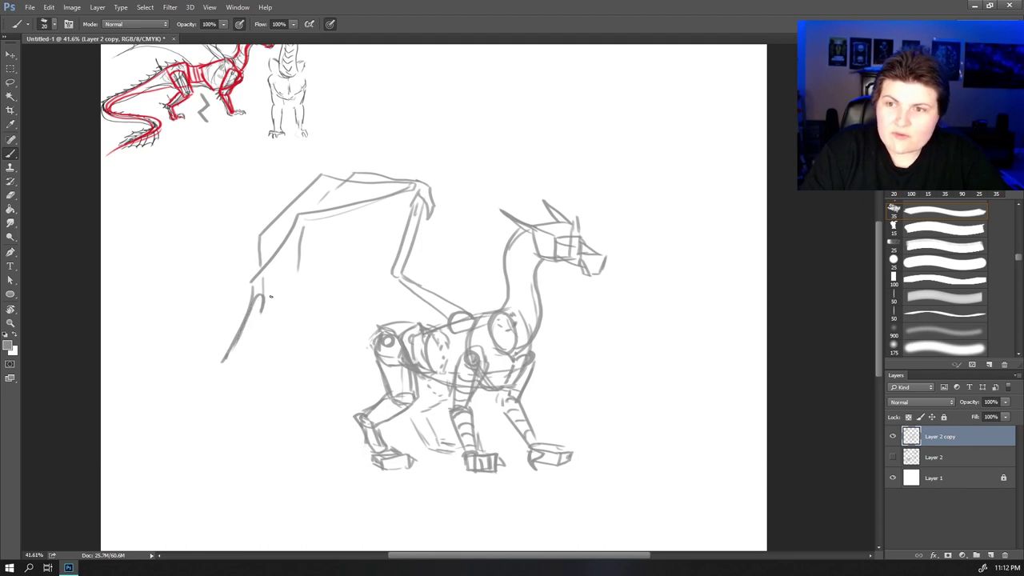
pyautogui.moveTo(264, 303)
pyautogui.mouseDown()
pyautogui.moveTo(281, 258)
pyautogui.moveTo(294, 256)
pyautogui.moveTo(294, 280)
pyautogui.moveTo(319, 255)
pyautogui.moveTo(338, 253)
pyautogui.moveTo(385, 288)
pyautogui.moveTo(420, 357)
pyautogui.mouseUp()
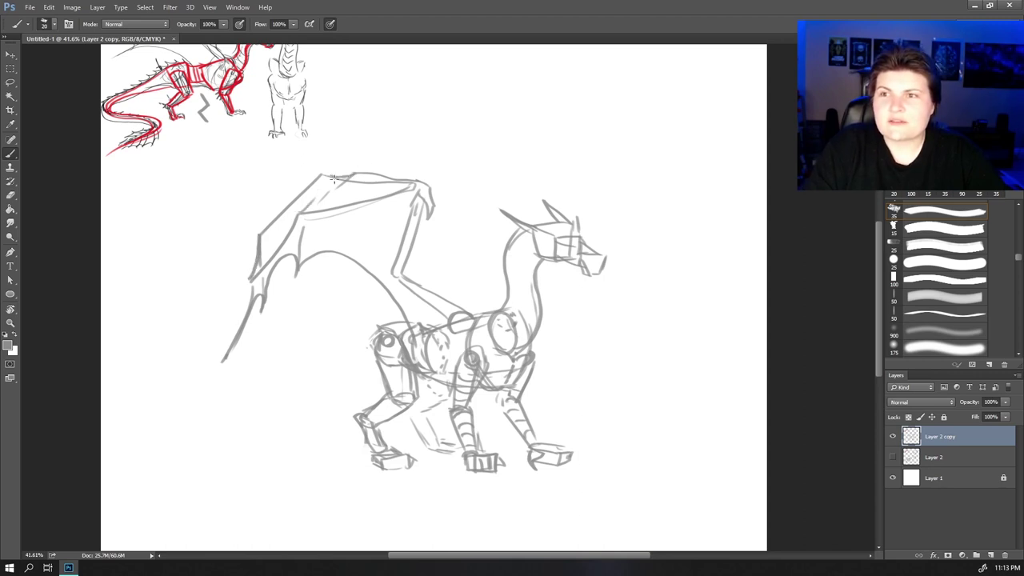
# - Erase overlapping lines where the near wing's fingers cross and redraw the front finger bone with darker strokes
pyautogui.press('e')
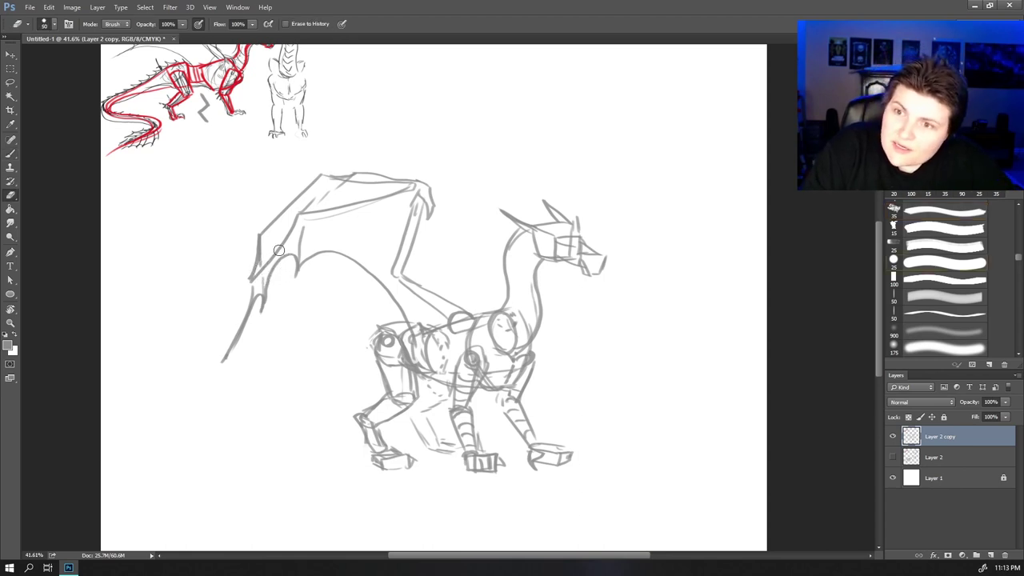
pyautogui.moveTo(260, 264)
pyautogui.mouseDown()
pyautogui.moveTo(263, 245)
pyautogui.moveTo(240, 324)
pyautogui.mouseUp()
pyautogui.press('b')
pyautogui.moveTo(258, 285)
pyautogui.mouseDown()
pyautogui.moveTo(318, 221)
pyautogui.moveTo(306, 225)
pyautogui.moveTo(422, 206)
pyautogui.mouseUp()
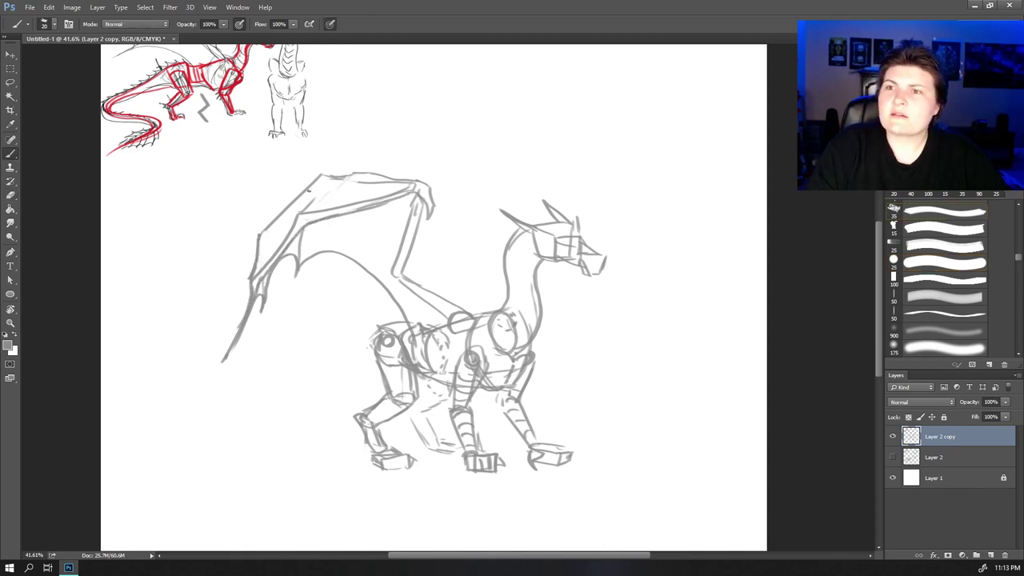
pyautogui.press('e')
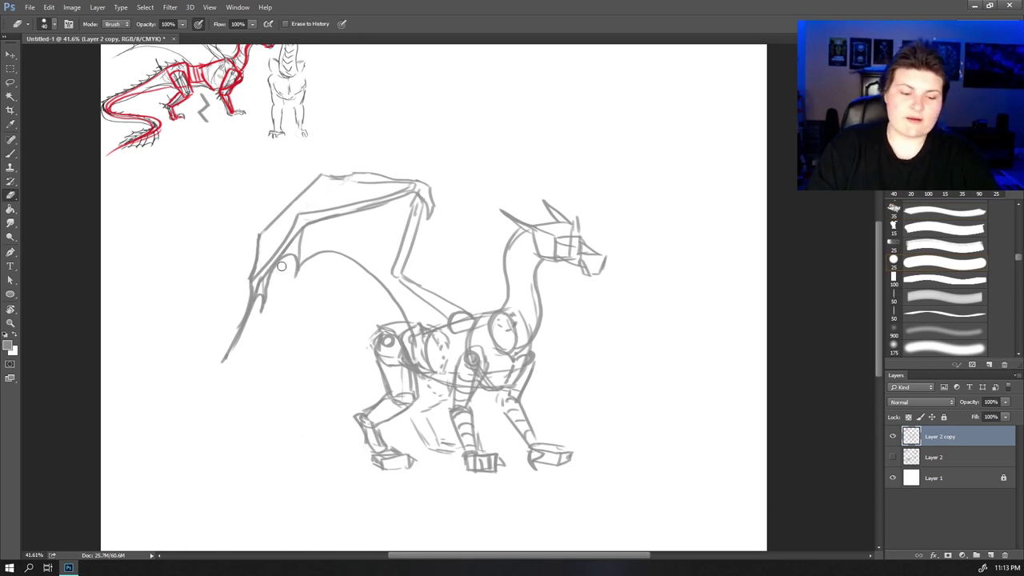
pyautogui.press('b')
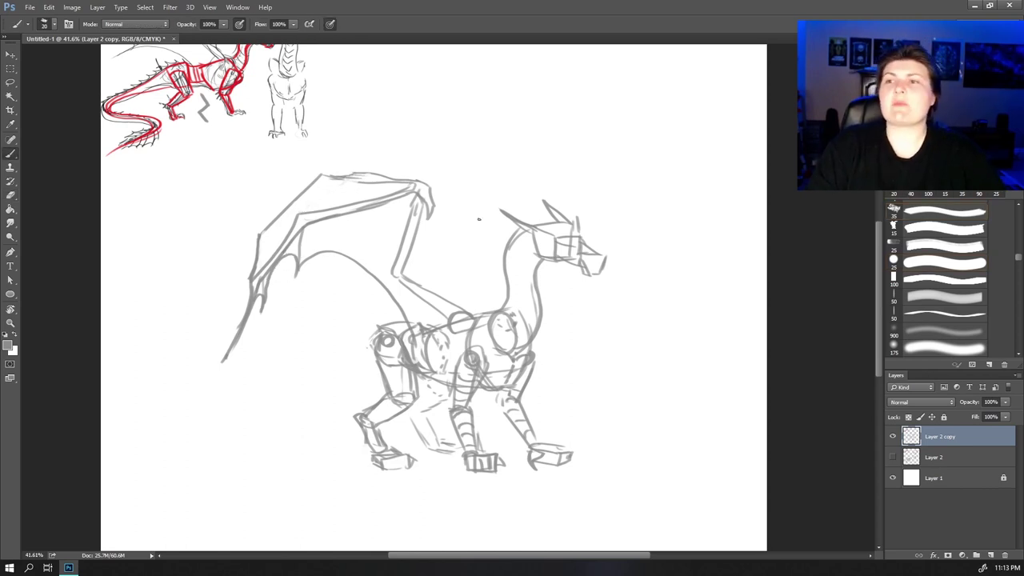
# - Sketch the far wing's arm rising behind the neck, with a wrist claw above the head and a leading finger extending forward
pyautogui.moveTo(536, 280); pyautogui.dragTo(459, 266)
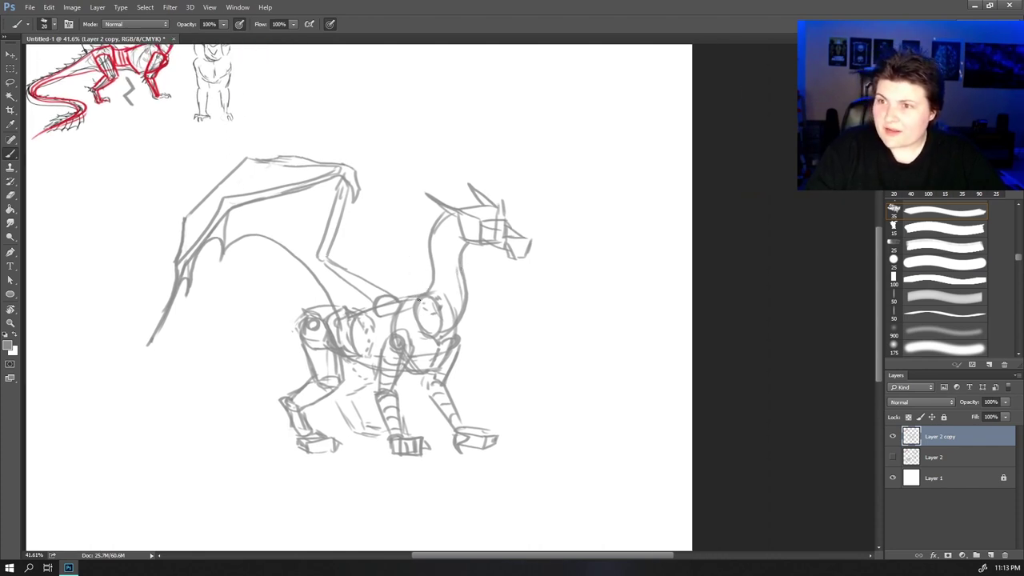
pyautogui.moveTo(434, 291)
pyautogui.mouseDown()
pyautogui.moveTo(412, 251)
pyautogui.moveTo(432, 284)
pyautogui.moveTo(410, 233)
pyautogui.mouseUp()
pyautogui.moveTo(438, 217); pyautogui.dragTo(430, 225)
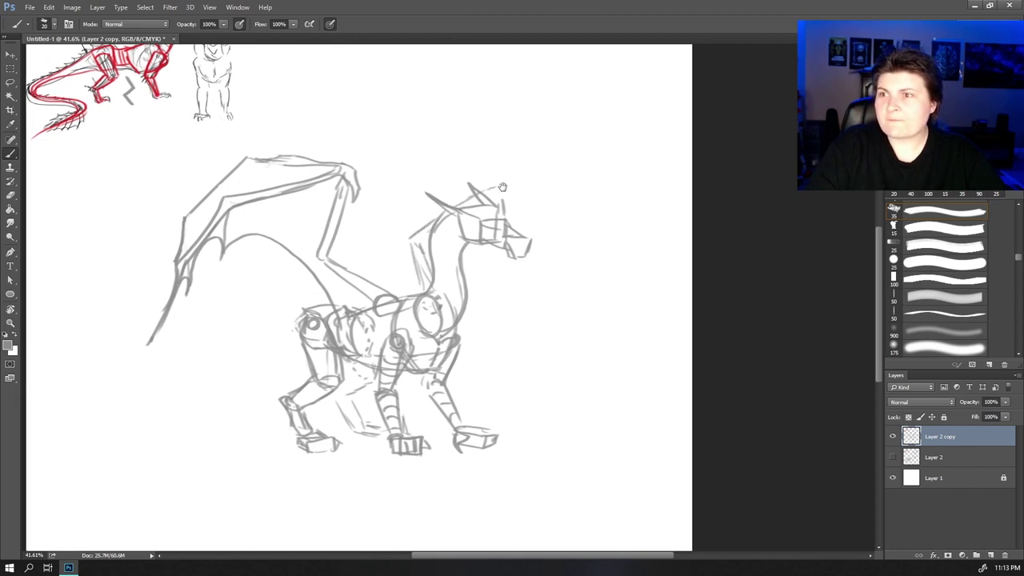
pyautogui.moveTo(508, 182); pyautogui.dragTo(518, 205)
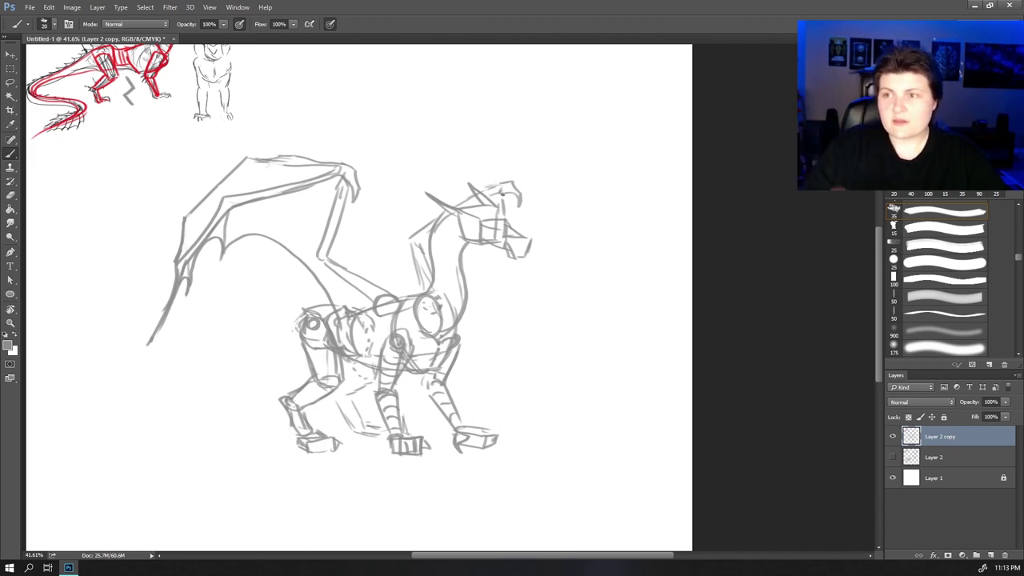
pyautogui.moveTo(506, 193)
pyautogui.mouseDown()
pyautogui.moveTo(552, 226)
pyautogui.moveTo(575, 313)
pyautogui.mouseUp()
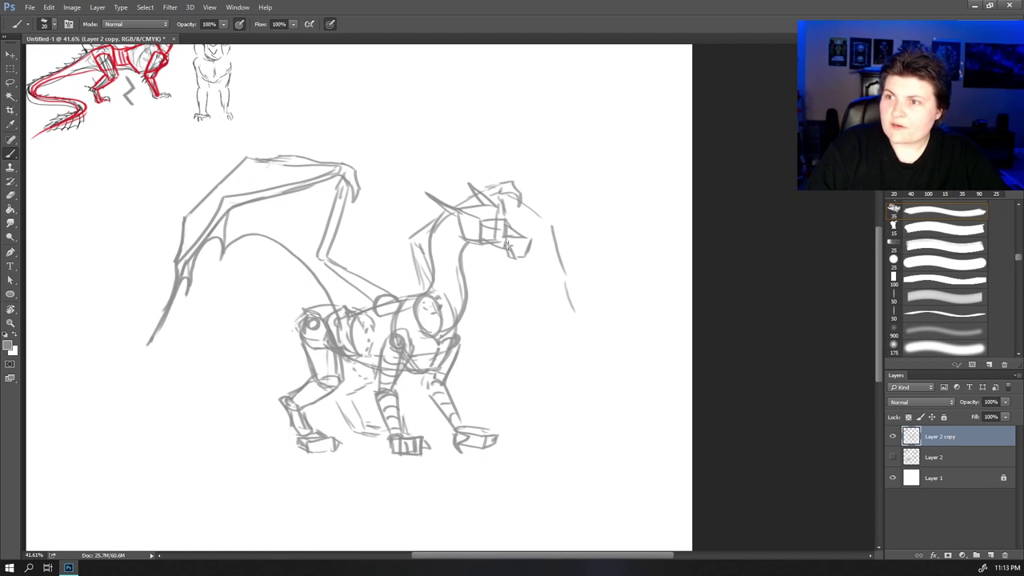
# - Add the far wing's remaining fingers, join their tips with a scalloped membrane edge, and reinforce the arm behind the neck
pyautogui.moveTo(513, 276); pyautogui.dragTo(510, 309)
pyautogui.moveTo(478, 255); pyautogui.dragTo(478, 304)
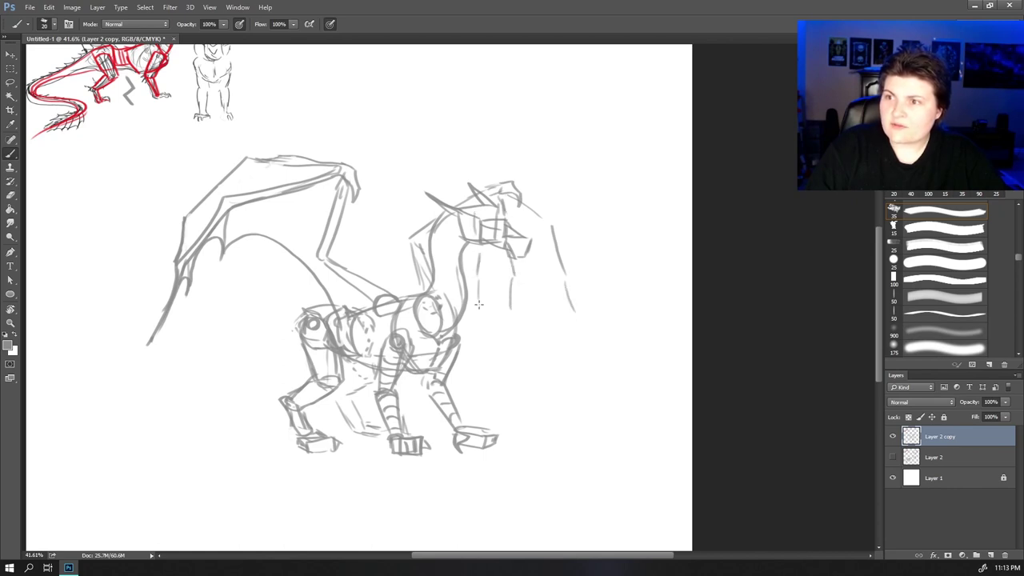
pyautogui.moveTo(576, 309)
pyautogui.mouseDown()
pyautogui.moveTo(538, 287)
pyautogui.moveTo(515, 308)
pyautogui.moveTo(484, 288)
pyautogui.moveTo(424, 294)
pyautogui.mouseUp()
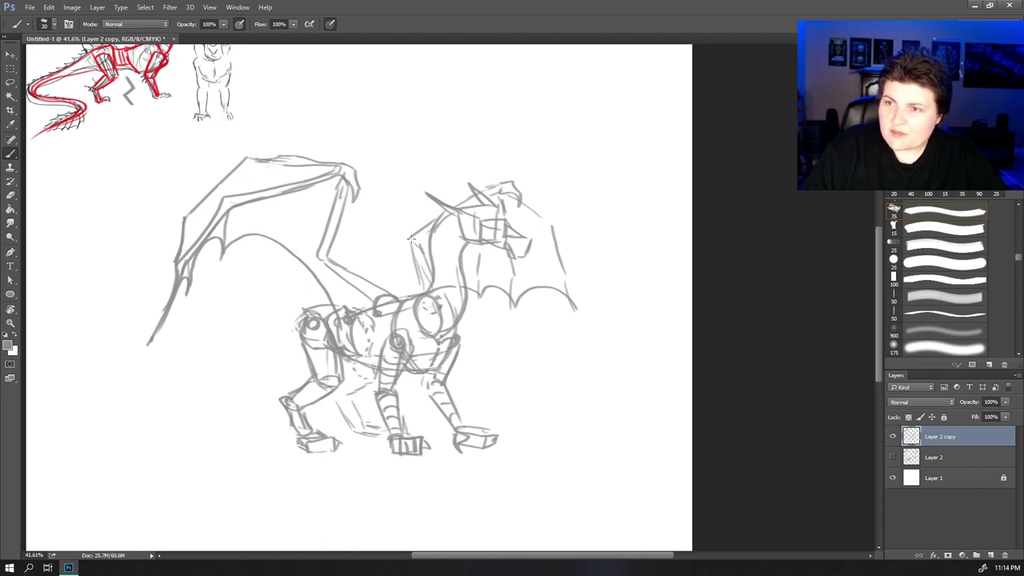
pyautogui.moveTo(412, 247)
pyautogui.mouseDown()
pyautogui.moveTo(409, 277)
pyautogui.moveTo(420, 234)
pyautogui.mouseUp()
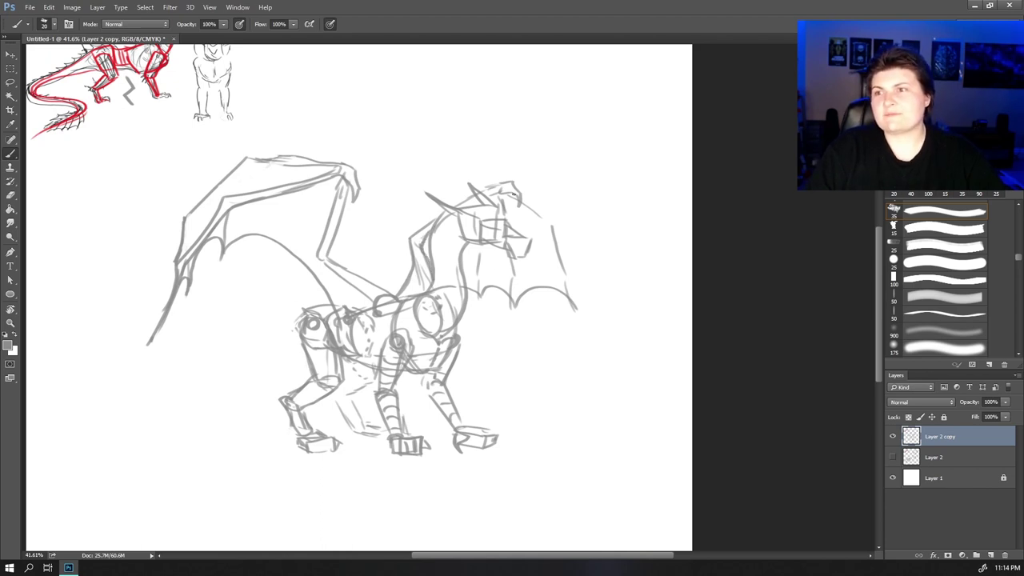
# - Draw a long tapering tail curving from the hips under the body, with small spikes at its base and tip
pyautogui.moveTo(541, 284); pyautogui.dragTo(550, 285)
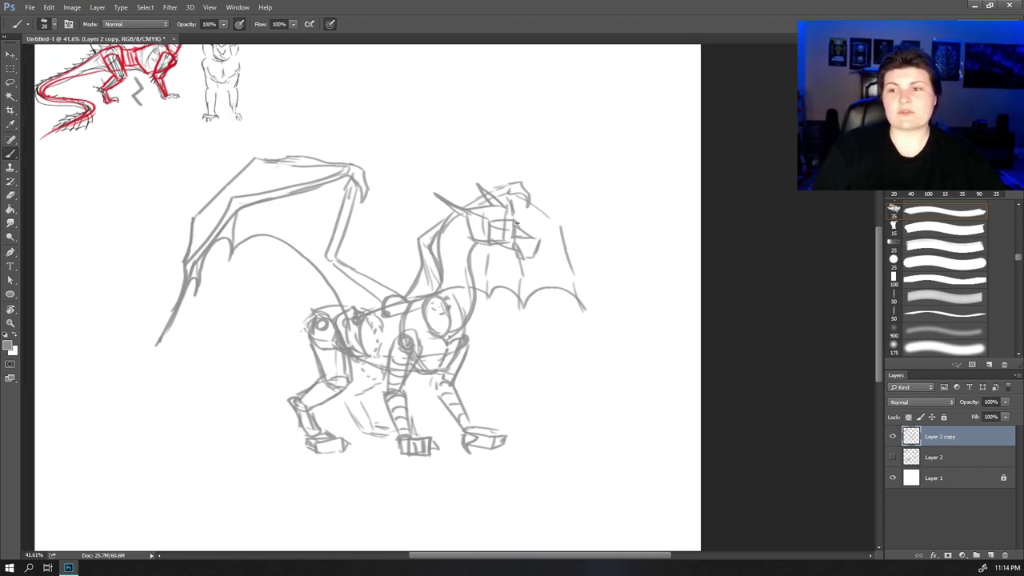
pyautogui.moveTo(334, 381)
pyautogui.mouseDown()
pyautogui.moveTo(381, 242)
pyautogui.moveTo(194, 311)
pyautogui.moveTo(214, 455)
pyautogui.moveTo(470, 483)
pyautogui.mouseUp()
pyautogui.moveTo(509, 425); pyautogui.dragTo(533, 405)
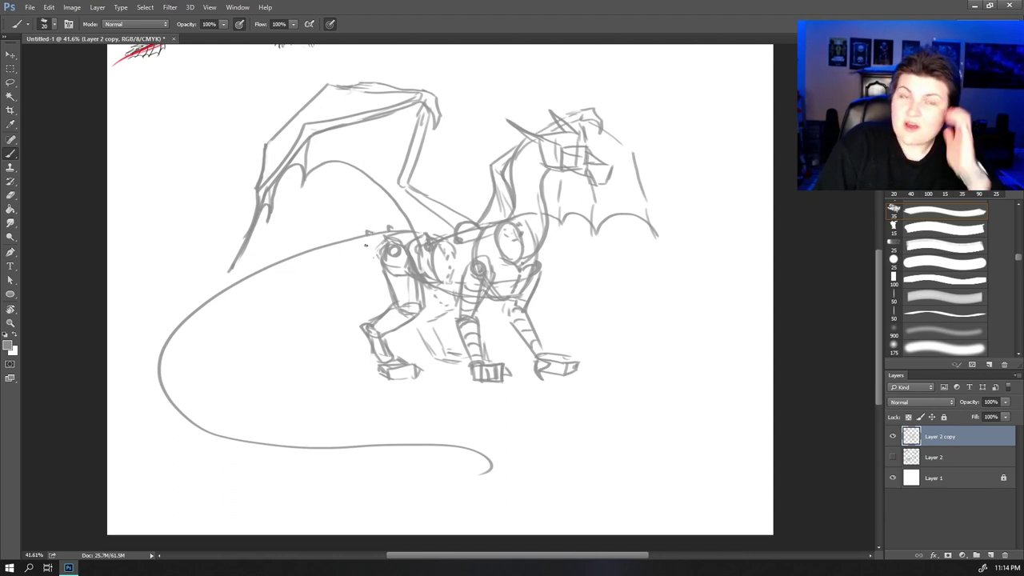
pyautogui.moveTo(385, 268)
pyautogui.mouseDown()
pyautogui.moveTo(303, 273)
pyautogui.moveTo(213, 320)
pyautogui.moveTo(177, 364)
pyautogui.moveTo(175, 387)
pyautogui.moveTo(214, 430)
pyautogui.mouseUp()
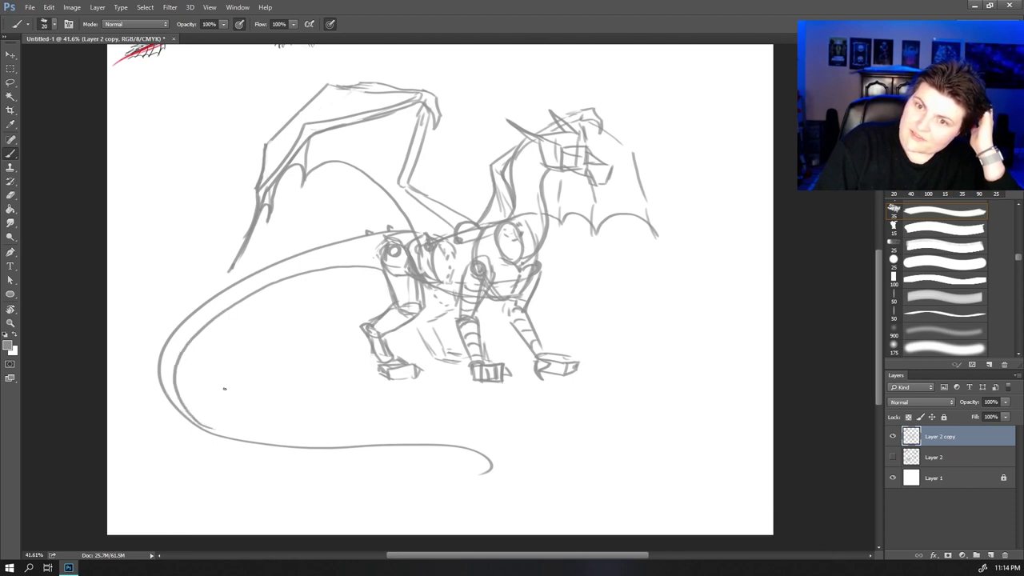
pyautogui.moveTo(159, 356)
pyautogui.mouseDown()
pyautogui.moveTo(169, 421)
pyautogui.moveTo(248, 451)
pyautogui.moveTo(469, 449)
pyautogui.moveTo(494, 439)
pyautogui.moveTo(483, 444)
pyautogui.mouseUp()
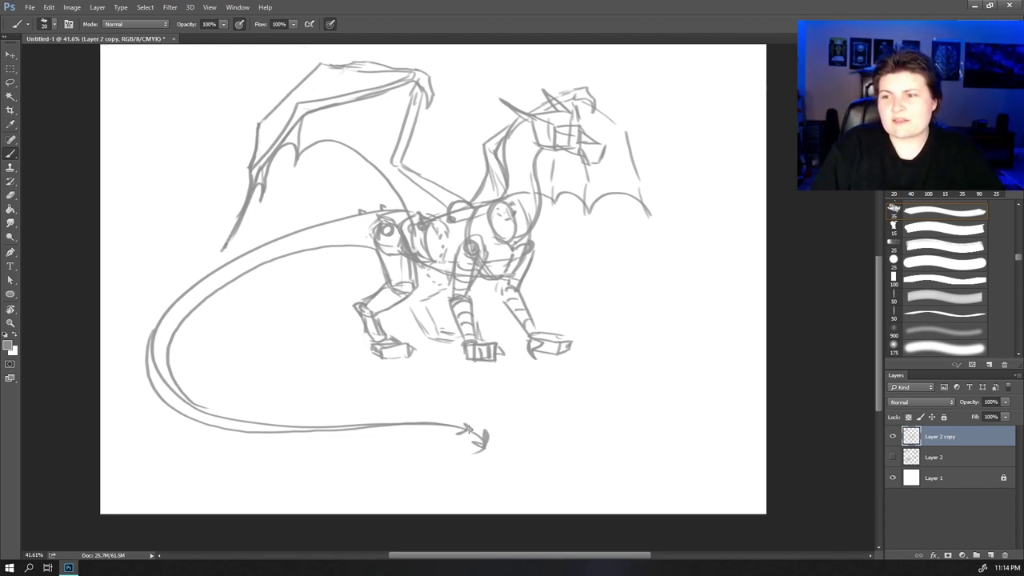
pyautogui.scroll(1, 387, 273)
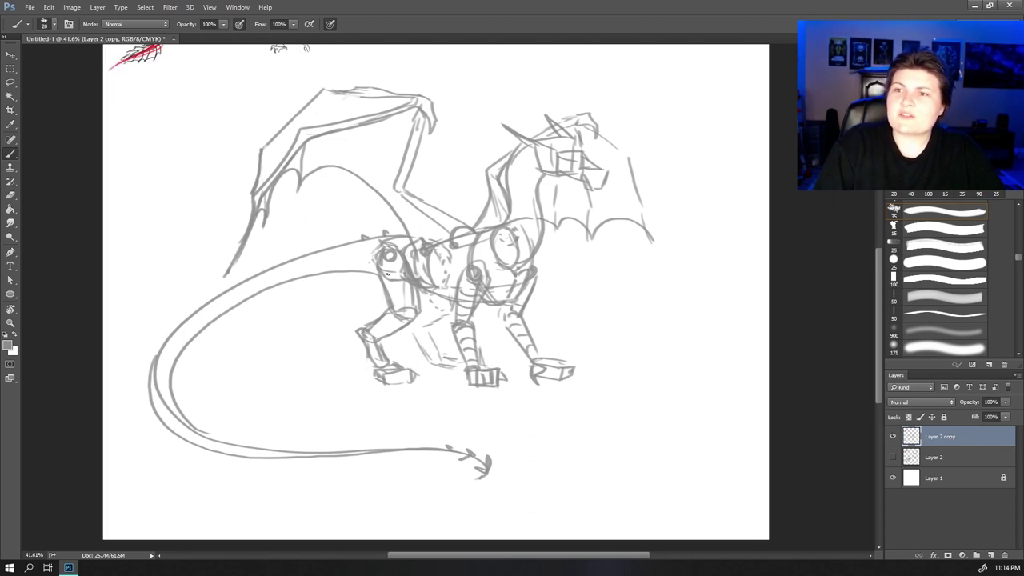
pyautogui.moveTo(202, 331)
pyautogui.mouseDown()
pyautogui.moveTo(296, 280)
pyautogui.moveTo(351, 272)
pyautogui.mouseUp()
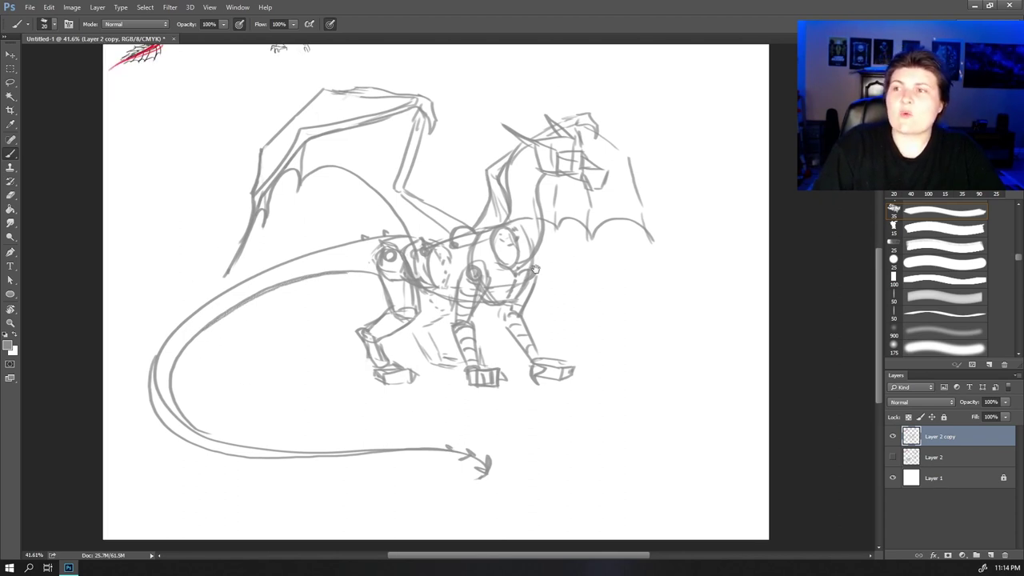
# - Lower the opacity of Layer 2 copy, add a new layer above it, and reset the drawing colour to black
pyautogui.moveTo(626, 267); pyautogui.dragTo(485, 346)
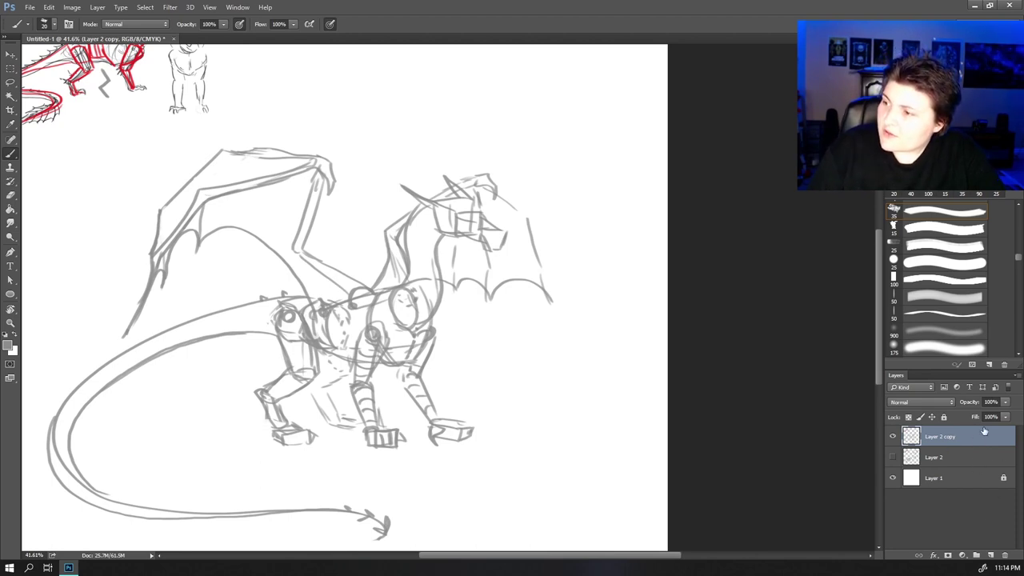
pyautogui.click(1006, 404)
pyautogui.moveTo(1005, 414); pyautogui.dragTo(974, 413)
pyautogui.click(992, 555)
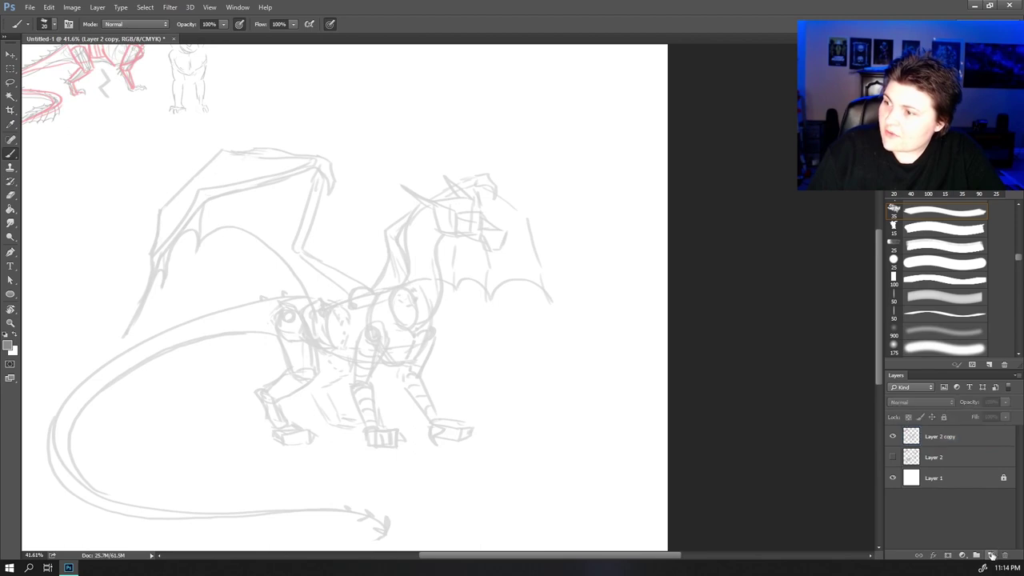
pyautogui.click(992, 555)
pyautogui.press('d')
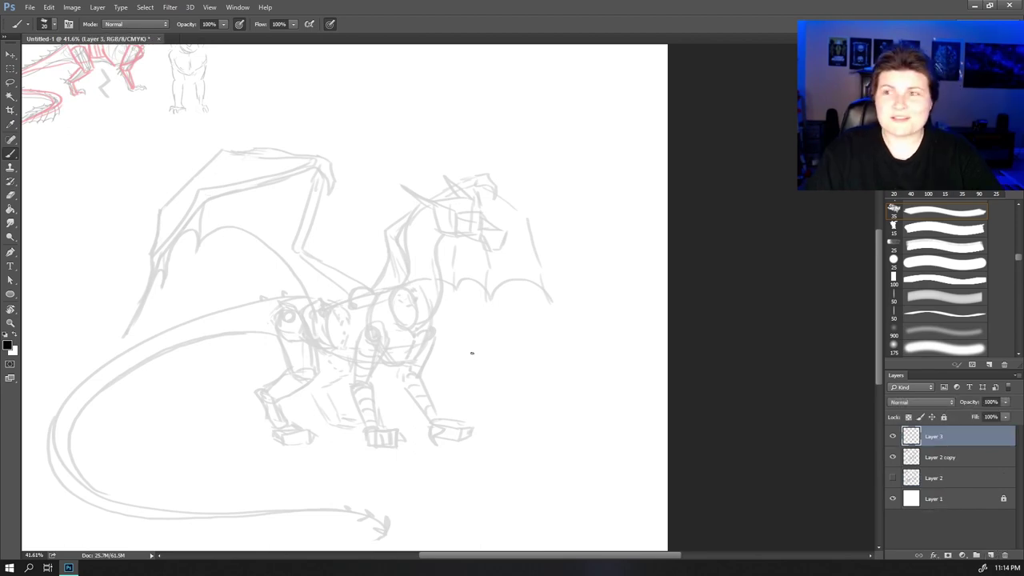
# - Ink the snout with its nose horn and nostril, the mouth line, toothed lower jaw, cheek spikes and eye over the faded head sketch
pyautogui.moveTo(474, 308)
pyautogui.mouseDown()
pyautogui.moveTo(475, 341)
pyautogui.moveTo(471, 311)
pyautogui.moveTo(544, 308)
pyautogui.moveTo(467, 324)
pyautogui.moveTo(528, 335)
pyautogui.moveTo(524, 313)
pyautogui.mouseUp()
pyautogui.press('z')
pyautogui.moveTo(330, 300)
pyautogui.mouseDown()
pyautogui.moveTo(542, 324)
pyautogui.moveTo(536, 352)
pyautogui.mouseUp()
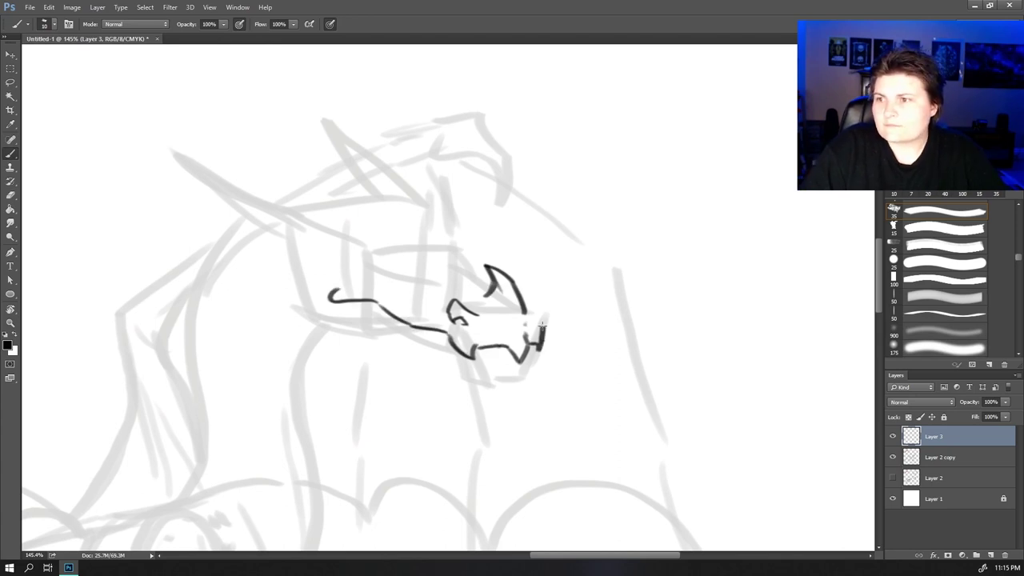
pyautogui.moveTo(525, 305); pyautogui.dragTo(537, 346)
pyautogui.moveTo(534, 352)
pyautogui.mouseDown()
pyautogui.moveTo(459, 370)
pyautogui.moveTo(292, 319)
pyautogui.mouseUp()
pyautogui.moveTo(288, 296)
pyautogui.mouseDown()
pyautogui.moveTo(272, 318)
pyautogui.moveTo(308, 321)
pyautogui.mouseUp()
pyautogui.moveTo(384, 253); pyautogui.dragTo(362, 257)
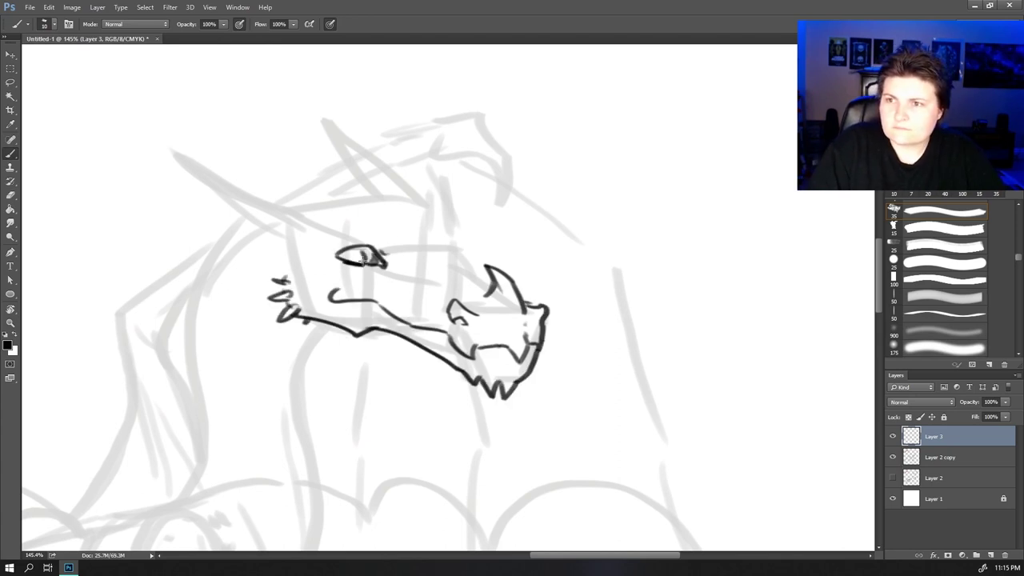
# - Ink the brow, the top of the head, and the swept-back horns and spikes over the faded head sketch
pyautogui.moveTo(436, 204)
pyautogui.mouseDown()
pyautogui.moveTo(484, 284)
pyautogui.moveTo(341, 240)
pyautogui.moveTo(332, 256)
pyautogui.mouseUp()
pyautogui.moveTo(357, 210); pyautogui.dragTo(301, 236)
pyautogui.moveTo(416, 209)
pyautogui.mouseDown()
pyautogui.moveTo(382, 170)
pyautogui.moveTo(350, 167)
pyautogui.mouseUp()
pyautogui.moveTo(352, 200); pyautogui.dragTo(315, 172)
pyautogui.moveTo(336, 192)
pyautogui.mouseDown()
pyautogui.moveTo(406, 237)
pyautogui.moveTo(291, 191)
pyautogui.mouseUp()
pyautogui.moveTo(344, 272); pyautogui.dragTo(214, 183)
pyautogui.moveTo(331, 273); pyautogui.dragTo(220, 250)
pyautogui.moveTo(272, 334); pyautogui.dragTo(220, 354)
pyautogui.moveTo(458, 212); pyautogui.dragTo(367, 150)
pyautogui.moveTo(396, 216); pyautogui.dragTo(347, 176)
pyautogui.moveTo(433, 394)
pyautogui.mouseDown()
pyautogui.moveTo(457, 267)
pyautogui.moveTo(385, 432)
pyautogui.mouseUp()
pyautogui.moveTo(400, 401); pyautogui.dragTo(441, 315)
# - Ink the shoulder and the outline of the near front leg over the faded sketch, with jagged spikes at the elbow
pyautogui.moveTo(276, 529); pyautogui.dragTo(460, 232)
pyautogui.moveTo(439, 190); pyautogui.dragTo(397, 286)
pyautogui.moveTo(314, 213); pyautogui.dragTo(359, 277)
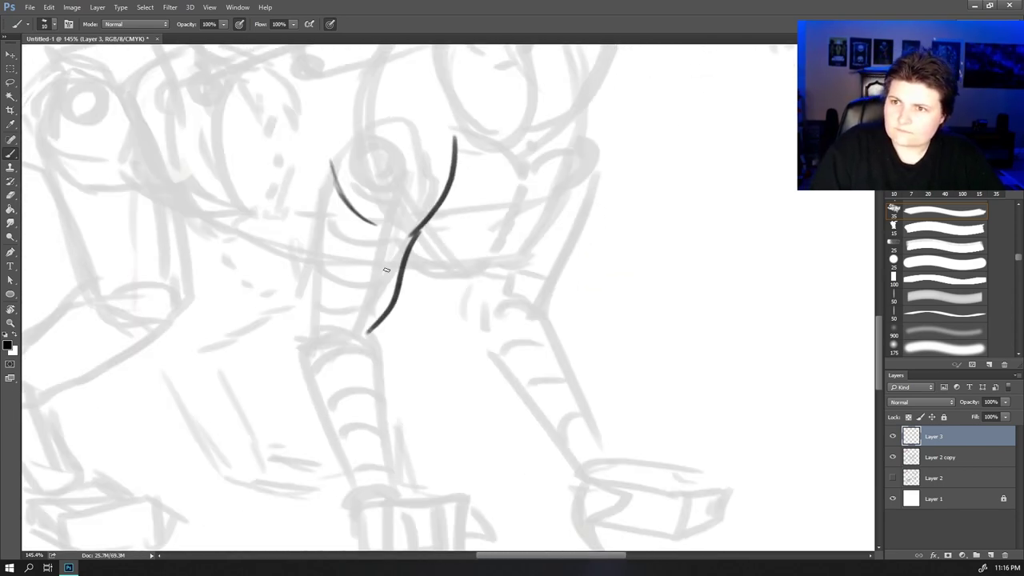
pyautogui.hotkey('ctrl', 'z')
pyautogui.moveTo(411, 235); pyautogui.dragTo(370, 331)
pyautogui.moveTo(320, 186); pyautogui.dragTo(308, 291)
pyautogui.moveTo(352, 336); pyautogui.dragTo(344, 294)
pyautogui.moveTo(262, 302); pyautogui.dragTo(311, 368)
pyautogui.moveTo(288, 226); pyautogui.dragTo(298, 307)
pyautogui.moveTo(336, 352)
pyautogui.mouseDown()
pyautogui.moveTo(310, 281)
pyautogui.moveTo(323, 431)
pyautogui.mouseUp()
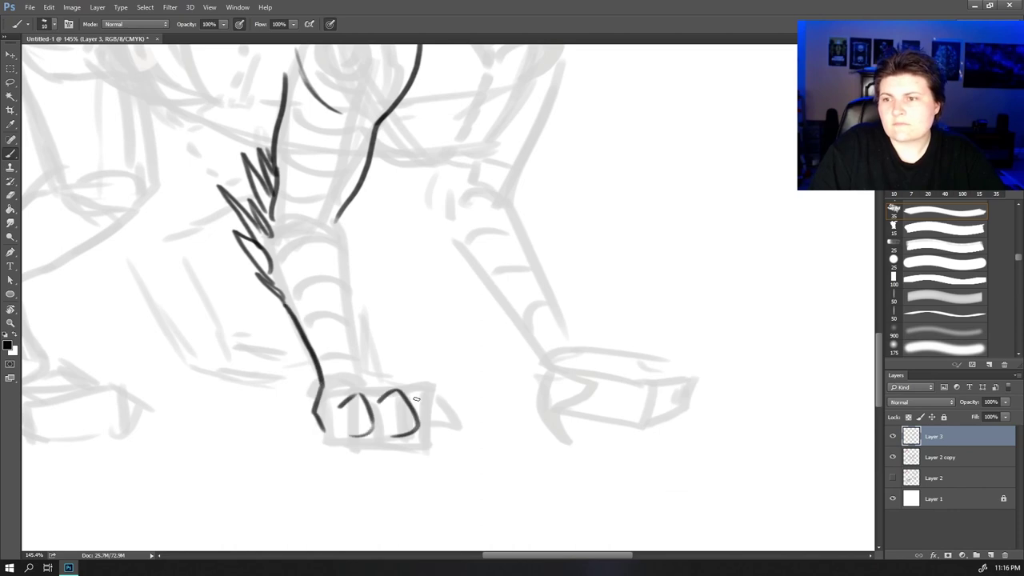
# - Ink the clawed toes and lower shin of the near front leg, plus the far front leg with its foot
pyautogui.moveTo(416, 399); pyautogui.dragTo(426, 446)
pyautogui.moveTo(334, 222); pyautogui.dragTo(370, 367)
pyautogui.moveTo(416, 176)
pyautogui.mouseDown()
pyautogui.moveTo(418, 235)
pyautogui.moveTo(332, 380)
pyautogui.mouseUp()
pyautogui.moveTo(401, 293); pyautogui.dragTo(338, 370)
pyautogui.moveTo(446, 251); pyautogui.dragTo(378, 362)
pyautogui.moveTo(416, 248); pyautogui.dragTo(388, 347)
pyautogui.moveTo(424, 342); pyautogui.dragTo(477, 189)
pyautogui.moveTo(350, 90); pyautogui.dragTo(268, 200)
pyautogui.moveTo(273, 144); pyautogui.dragTo(341, 249)
# - Ink the front of the neck, the line of the back, and the near wing's arm with its hooked thumb claw
pyautogui.moveTo(224, 515); pyautogui.dragTo(533, 314)
pyautogui.moveTo(728, 348); pyautogui.dragTo(632, 370)
pyautogui.moveTo(382, 268); pyautogui.dragTo(520, 345)
pyautogui.moveTo(443, 241); pyautogui.dragTo(481, 201)
pyautogui.moveTo(614, 121)
pyautogui.mouseDown()
pyautogui.moveTo(578, 280)
pyautogui.moveTo(478, 342)
pyautogui.mouseUp()
pyautogui.hotkey('ctrl', '-')
pyautogui.moveTo(424, 290); pyautogui.dragTo(499, 320)
pyautogui.moveTo(499, 320); pyautogui.dragTo(504, 347)
pyautogui.moveTo(322, 247); pyautogui.dragTo(432, 318)
pyautogui.moveTo(432, 318); pyautogui.dragTo(433, 455)
pyautogui.moveTo(331, 304); pyautogui.dragTo(360, 400)
pyautogui.moveTo(357, 161); pyautogui.dragTo(376, 261)
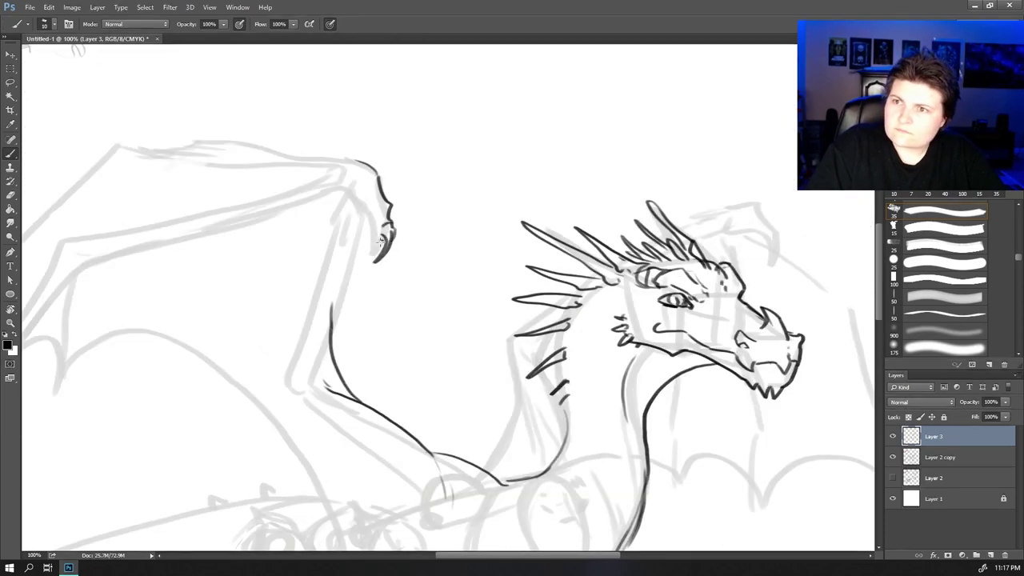
# - Ink the underside of the near wing's thumb and the long finger bones sweeping down to the wing tip
pyautogui.moveTo(349, 205); pyautogui.dragTo(380, 242)
pyautogui.moveTo(379, 242); pyautogui.dragTo(628, 144)
pyautogui.moveTo(581, 91); pyautogui.dragTo(272, 238)
pyautogui.moveTo(272, 239); pyautogui.dragTo(337, 124)
pyautogui.moveTo(336, 124); pyautogui.dragTo(138, 497)
pyautogui.moveTo(178, 389); pyautogui.dragTo(121, 481)
pyautogui.moveTo(153, 373); pyautogui.dragTo(273, 218)
pyautogui.moveTo(284, 216)
pyautogui.mouseDown()
pyautogui.moveTo(549, 131)
pyautogui.moveTo(397, 123)
pyautogui.mouseUp()
pyautogui.moveTo(368, 120)
pyautogui.mouseDown()
pyautogui.moveTo(186, 242)
pyautogui.moveTo(158, 368)
pyautogui.mouseUp()
pyautogui.moveTo(169, 274); pyautogui.dragTo(159, 363)
# - Clean up the near wing's finger joint and ink the scalloped membrane with small hooked tips between the fingers
pyautogui.press('e')
pyautogui.moveTo(155, 301)
pyautogui.mouseDown()
pyautogui.moveTo(152, 332)
pyautogui.moveTo(165, 280)
pyautogui.mouseUp()
pyautogui.press('b')
pyautogui.moveTo(168, 258)
pyautogui.mouseDown()
pyautogui.moveTo(159, 368)
pyautogui.moveTo(181, 297)
pyautogui.mouseUp()
pyautogui.moveTo(194, 331); pyautogui.dragTo(187, 409)
pyautogui.moveTo(215, 279)
pyautogui.mouseDown()
pyautogui.moveTo(190, 394)
pyautogui.moveTo(137, 462)
pyautogui.mouseUp()
pyautogui.moveTo(241, 246); pyautogui.dragTo(219, 369)
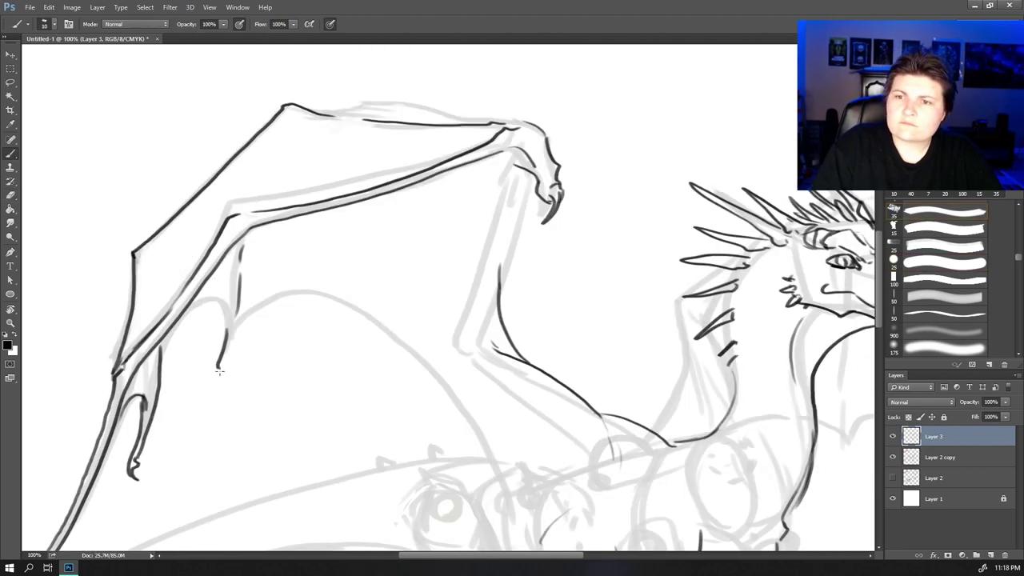
pyautogui.moveTo(195, 309); pyautogui.dragTo(220, 371)
# - Ink the near hind leg's thigh, knee, hock and shin over the faded sketch
pyautogui.moveTo(314, 288)
pyautogui.mouseDown()
pyautogui.moveTo(247, 291)
pyautogui.moveTo(172, 256)
pyautogui.mouseUp()
pyautogui.moveTo(383, 146); pyautogui.dragTo(355, 269)
pyautogui.moveTo(351, 151); pyautogui.dragTo(314, 267)
pyautogui.hotkey('ctrl', 'z')
pyautogui.moveTo(375, 364); pyautogui.dragTo(445, 440)
pyautogui.moveTo(569, 440)
pyautogui.mouseDown()
pyautogui.moveTo(500, 224)
pyautogui.moveTo(486, 258)
pyautogui.mouseUp()
pyautogui.moveTo(297, 283); pyautogui.dragTo(407, 202)
pyautogui.moveTo(385, 189)
pyautogui.mouseDown()
pyautogui.moveTo(408, 305)
pyautogui.moveTo(323, 376)
pyautogui.mouseUp()
pyautogui.moveTo(336, 336); pyautogui.dragTo(341, 376)
pyautogui.moveTo(315, 196); pyautogui.dragTo(351, 341)
pyautogui.moveTo(349, 344); pyautogui.dragTo(352, 252)
pyautogui.moveTo(346, 245); pyautogui.dragTo(293, 313)
# - Ink the near hind foot with its rounded toes and pointed claws
pyautogui.moveTo(295, 312); pyautogui.dragTo(310, 371)
pyautogui.moveTo(330, 326)
pyautogui.mouseDown()
pyautogui.moveTo(357, 375)
pyautogui.moveTo(415, 426)
pyautogui.mouseUp()
pyautogui.moveTo(357, 381)
pyautogui.mouseDown()
pyautogui.moveTo(394, 397)
pyautogui.moveTo(366, 440)
pyautogui.mouseUp()
pyautogui.moveTo(314, 374); pyautogui.dragTo(342, 417)
pyautogui.moveTo(473, 280)
pyautogui.mouseDown()
pyautogui.moveTo(426, 326)
pyautogui.moveTo(416, 366)
pyautogui.mouseUp()
pyautogui.moveTo(366, 302); pyautogui.dragTo(389, 328)
pyautogui.moveTo(342, 372); pyautogui.dragTo(395, 463)
pyautogui.moveTo(420, 356)
pyautogui.mouseDown()
pyautogui.moveTo(405, 434)
pyautogui.moveTo(403, 348)
pyautogui.mouseUp()
pyautogui.moveTo(424, 374); pyautogui.dragTo(458, 382)
# - Ink the far hind leg and foot along with the belly line between the legs
pyautogui.moveTo(641, 144)
pyautogui.mouseDown()
pyautogui.moveTo(484, 184)
pyautogui.moveTo(450, 290)
pyautogui.mouseUp()
pyautogui.moveTo(452, 295); pyautogui.dragTo(490, 404)
pyautogui.moveTo(421, 327); pyautogui.dragTo(464, 412)
pyautogui.moveTo(401, 284); pyautogui.dragTo(409, 318)
pyautogui.moveTo(411, 325); pyautogui.dragTo(449, 383)
pyautogui.moveTo(449, 384)
pyautogui.mouseDown()
pyautogui.moveTo(428, 305)
pyautogui.moveTo(509, 388)
pyautogui.mouseUp()
pyautogui.moveTo(478, 337); pyautogui.dragTo(560, 386)
pyautogui.moveTo(387, 306); pyautogui.dragTo(393, 412)
# - Ink the near wing's arm contours, short membrane creases, and the trailing membrane edge curving to the back
pyautogui.moveTo(487, 116)
pyautogui.mouseDown()
pyautogui.moveTo(556, 416)
pyautogui.moveTo(830, 537)
pyautogui.mouseUp()
pyautogui.moveTo(336, 210); pyautogui.dragTo(557, 226)
pyautogui.moveTo(323, 213); pyautogui.dragTo(385, 215)
pyautogui.moveTo(499, 406); pyautogui.dragTo(455, 181)
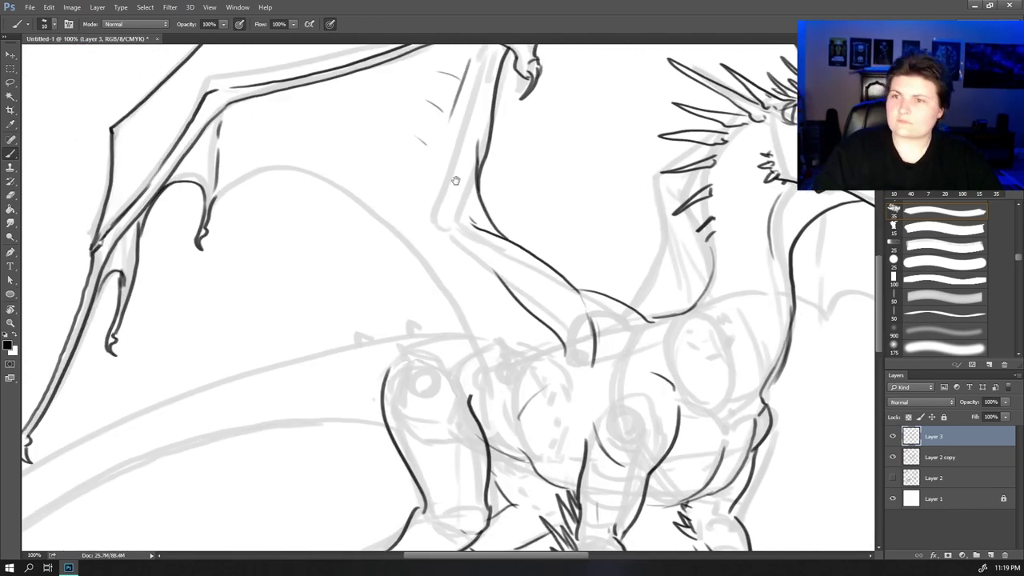
pyautogui.moveTo(204, 197); pyautogui.dragTo(468, 346)
# - Ink the far wing behind the head, with its clawed wrist and long outer finger bone
pyautogui.moveTo(582, 348)
pyautogui.mouseDown()
pyautogui.moveTo(446, 361)
pyautogui.moveTo(279, 432)
pyautogui.mouseUp()
pyautogui.moveTo(350, 262); pyautogui.dragTo(323, 396)
pyautogui.moveTo(363, 251); pyautogui.dragTo(381, 240)
pyautogui.moveTo(400, 340); pyautogui.dragTo(374, 396)
pyautogui.moveTo(519, 153); pyautogui.dragTo(406, 240)
pyautogui.moveTo(407, 240)
pyautogui.mouseDown()
pyautogui.moveTo(489, 237)
pyautogui.moveTo(446, 244)
pyautogui.mouseUp()
pyautogui.moveTo(490, 237); pyautogui.dragTo(437, 187)
pyautogui.moveTo(455, 217)
pyautogui.mouseDown()
pyautogui.moveTo(521, 279)
pyautogui.moveTo(558, 492)
pyautogui.moveTo(532, 386)
pyautogui.mouseUp()
pyautogui.moveTo(401, 208); pyautogui.dragTo(426, 269)
# - Ink the hooked finger tips and scalloped lower membrane edge of the far wing
pyautogui.moveTo(423, 478); pyautogui.dragTo(413, 496)
pyautogui.moveTo(548, 468); pyautogui.dragTo(432, 470)
pyautogui.hotkey('ctrl', 'z')
pyautogui.moveTo(424, 455); pyautogui.dragTo(348, 437)
pyautogui.moveTo(350, 344); pyautogui.dragTo(346, 404)
pyautogui.moveTo(340, 440); pyautogui.dragTo(314, 426)
# - Ink the upper and lower contours of the long tail curving under the body
pyautogui.moveTo(216, 497); pyautogui.dragTo(600, 200)
pyautogui.moveTo(453, 300)
pyautogui.mouseDown()
pyautogui.moveTo(376, 300)
pyautogui.moveTo(400, 300)
pyautogui.mouseUp()
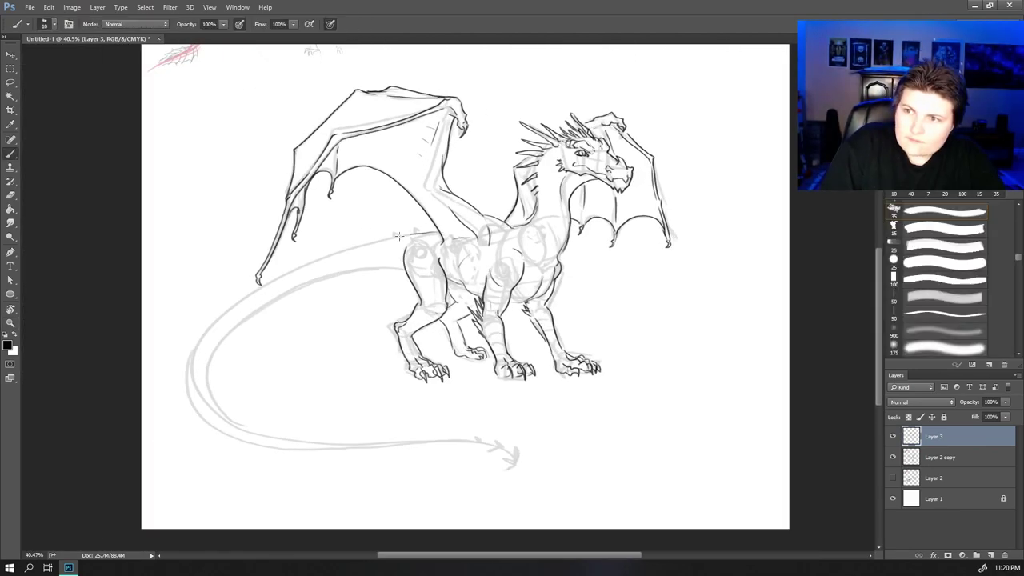
pyautogui.moveTo(399, 236); pyautogui.dragTo(518, 456)
pyautogui.moveTo(408, 270)
pyautogui.mouseDown()
pyautogui.moveTo(360, 270)
pyautogui.moveTo(240, 411)
pyautogui.mouseUp()
pyautogui.moveTo(187, 368)
pyautogui.mouseDown()
pyautogui.moveTo(414, 443)
pyautogui.moveTo(486, 441)
pyautogui.mouseUp()
# - Add a row of small jagged spikes down the back of the neck to the shoulders
pyautogui.press('z')
pyautogui.moveTo(526, 125); pyautogui.dragTo(606, 125)
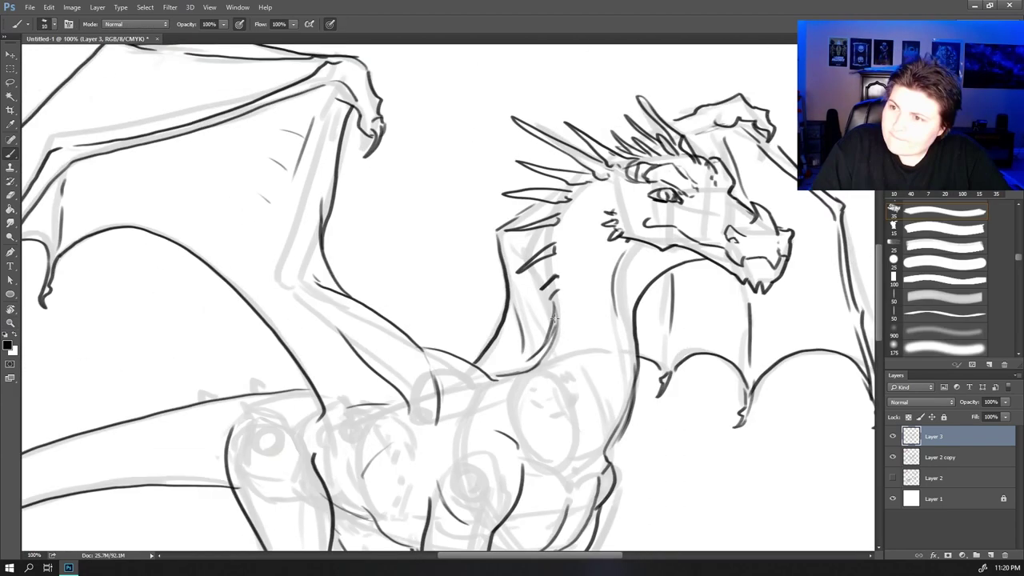
pyautogui.moveTo(555, 318); pyautogui.dragTo(472, 360)
pyautogui.moveTo(553, 258)
pyautogui.mouseDown()
pyautogui.moveTo(549, 313)
pyautogui.moveTo(556, 286)
pyautogui.mouseUp()
# - Ink curved overlapping plates down the throat, the front of the neck and the chest
pyautogui.moveTo(689, 200)
pyautogui.mouseDown()
pyautogui.moveTo(640, 228)
pyautogui.moveTo(639, 245)
pyautogui.mouseUp()
pyautogui.moveTo(608, 278); pyautogui.dragTo(630, 305)
pyautogui.moveTo(574, 369); pyautogui.dragTo(600, 404)
pyautogui.moveTo(604, 332); pyautogui.dragTo(626, 350)
pyautogui.moveTo(565, 392); pyautogui.dragTo(597, 425)
pyautogui.moveTo(574, 339); pyautogui.dragTo(594, 360)
pyautogui.moveTo(599, 280); pyautogui.dragTo(620, 301)
pyautogui.moveTo(584, 227); pyautogui.dragTo(607, 256)
pyautogui.moveTo(560, 416)
pyautogui.mouseDown()
pyautogui.moveTo(606, 261)
pyautogui.moveTo(602, 331)
pyautogui.mouseUp()
pyautogui.moveTo(600, 319)
pyautogui.mouseDown()
pyautogui.moveTo(618, 327)
pyautogui.moveTo(549, 357)
pyautogui.mouseUp()
# - Add small scale marks along the belly and curved plates along the underside of the tail
pyautogui.moveTo(417, 296)
pyautogui.mouseDown()
pyautogui.moveTo(456, 310)
pyautogui.moveTo(442, 341)
pyautogui.moveTo(418, 325)
pyautogui.mouseUp()
pyautogui.moveTo(355, 288); pyautogui.dragTo(644, 205)
pyautogui.moveTo(523, 192); pyautogui.dragTo(490, 225)
pyautogui.moveTo(432, 213); pyautogui.dragTo(258, 296)
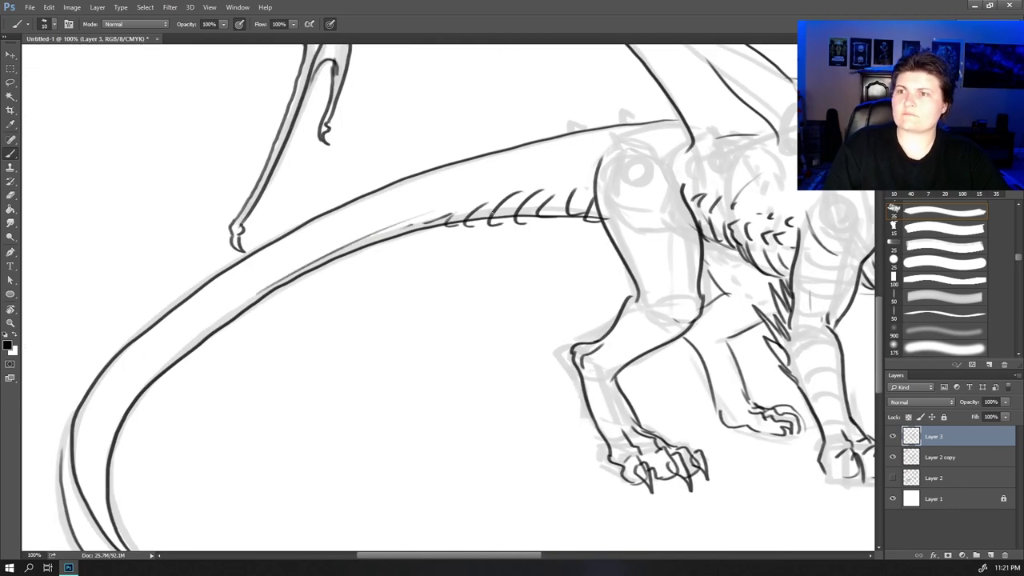
pyautogui.moveTo(491, 214); pyautogui.dragTo(474, 257)
pyautogui.moveTo(560, 178); pyautogui.dragTo(512, 160)
pyautogui.moveTo(488, 200); pyautogui.dragTo(436, 186)
# - Ink scales around the tail's bend and a ragged fin with slanted ribs along the tail's end section
pyautogui.moveTo(484, 544); pyautogui.dragTo(579, 245)
pyautogui.moveTo(152, 196); pyautogui.dragTo(193, 239)
pyautogui.moveTo(284, 326); pyautogui.dragTo(366, 302)
pyautogui.moveTo(379, 346); pyautogui.dragTo(459, 300)
pyautogui.moveTo(424, 353); pyautogui.dragTo(493, 312)
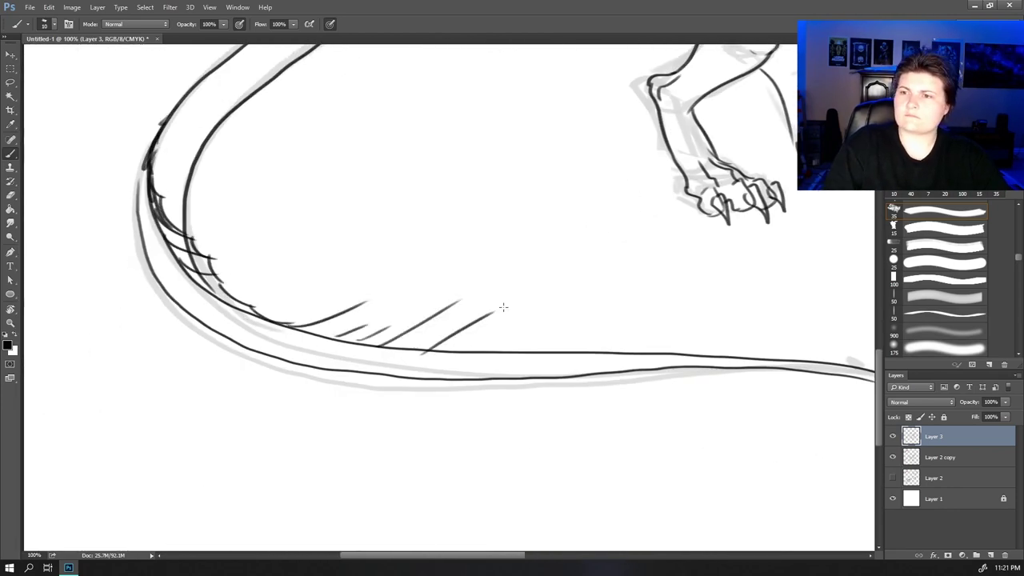
pyautogui.moveTo(503, 347); pyautogui.dragTo(573, 301)
pyautogui.moveTo(608, 320); pyautogui.dragTo(456, 320)
pyautogui.moveTo(307, 301); pyautogui.dragTo(344, 326)
pyautogui.moveTo(419, 304); pyautogui.dragTo(441, 349)
pyautogui.moveTo(514, 349); pyautogui.dragTo(591, 313)
# - Ink spikes and a pointed diamond shape at the tail tip, and jagged spikes along the top of the tail's base
pyautogui.moveTo(592, 336); pyautogui.dragTo(479, 308)
pyautogui.moveTo(626, 320); pyautogui.dragTo(664, 356)
pyautogui.moveTo(694, 377); pyautogui.dragTo(702, 429)
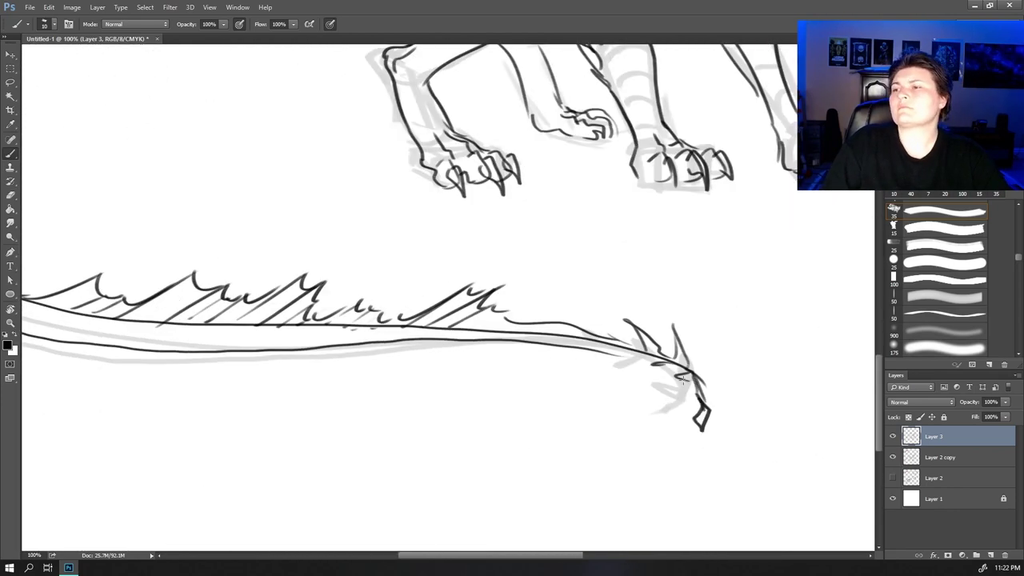
pyautogui.moveTo(400, 240); pyautogui.dragTo(685, 501)
pyautogui.moveTo(755, 110); pyautogui.dragTo(215, 379)
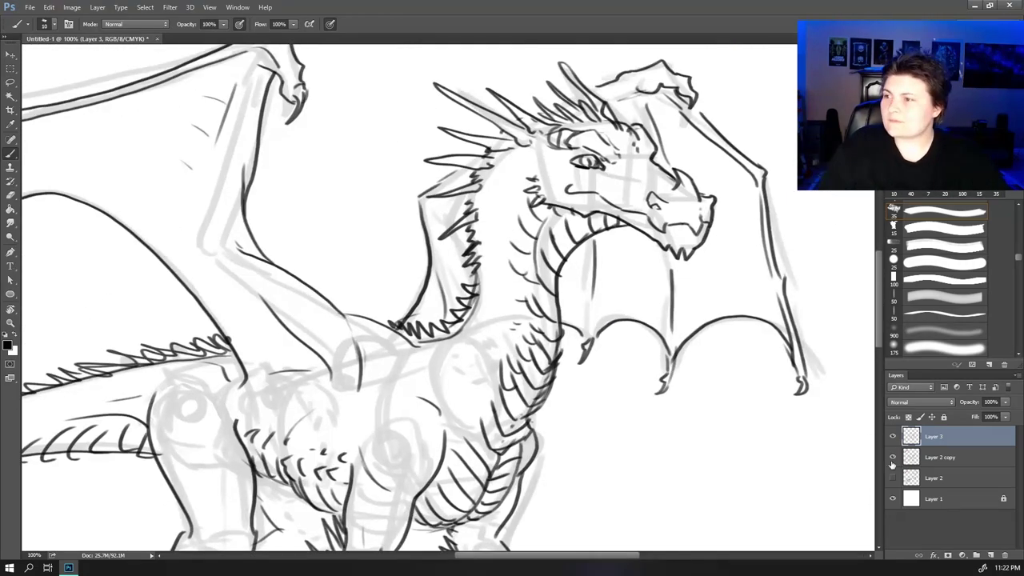
# - Hide Layer 2 copy and show the finished dragon line art at a reduced view size
pyautogui.click(892, 458)
pyautogui.press('z')
pyautogui.moveTo(616, 295); pyautogui.dragTo(528, 311)
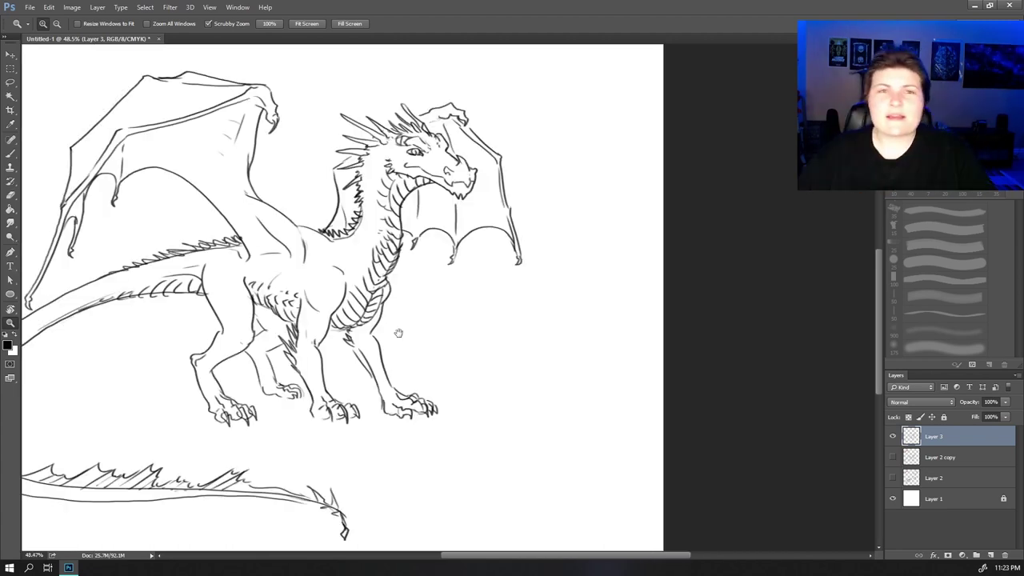
pyautogui.moveTo(400, 336); pyautogui.dragTo(397, 334)
pyautogui.moveTo(333, 309); pyautogui.dragTo(280, 305)
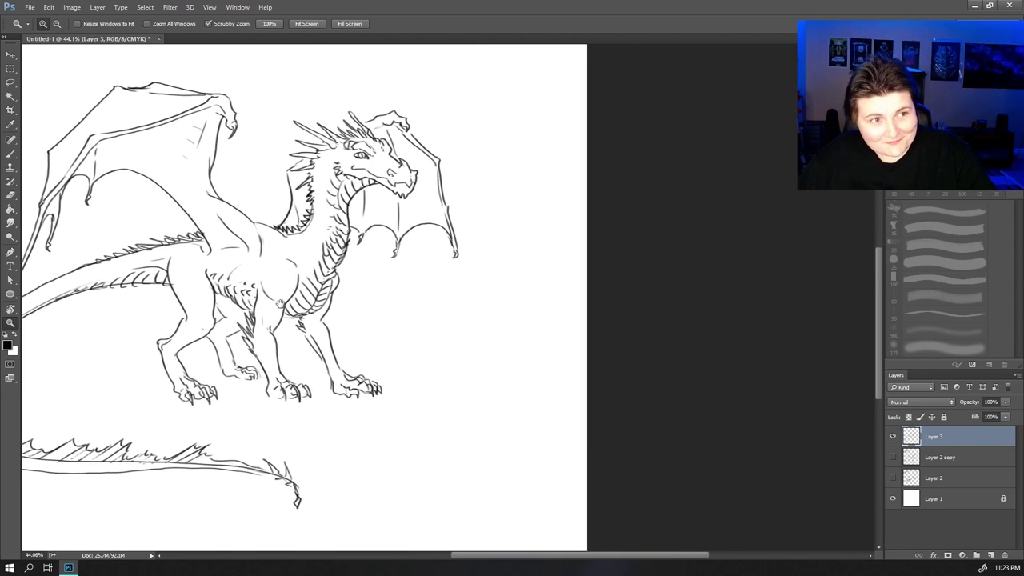